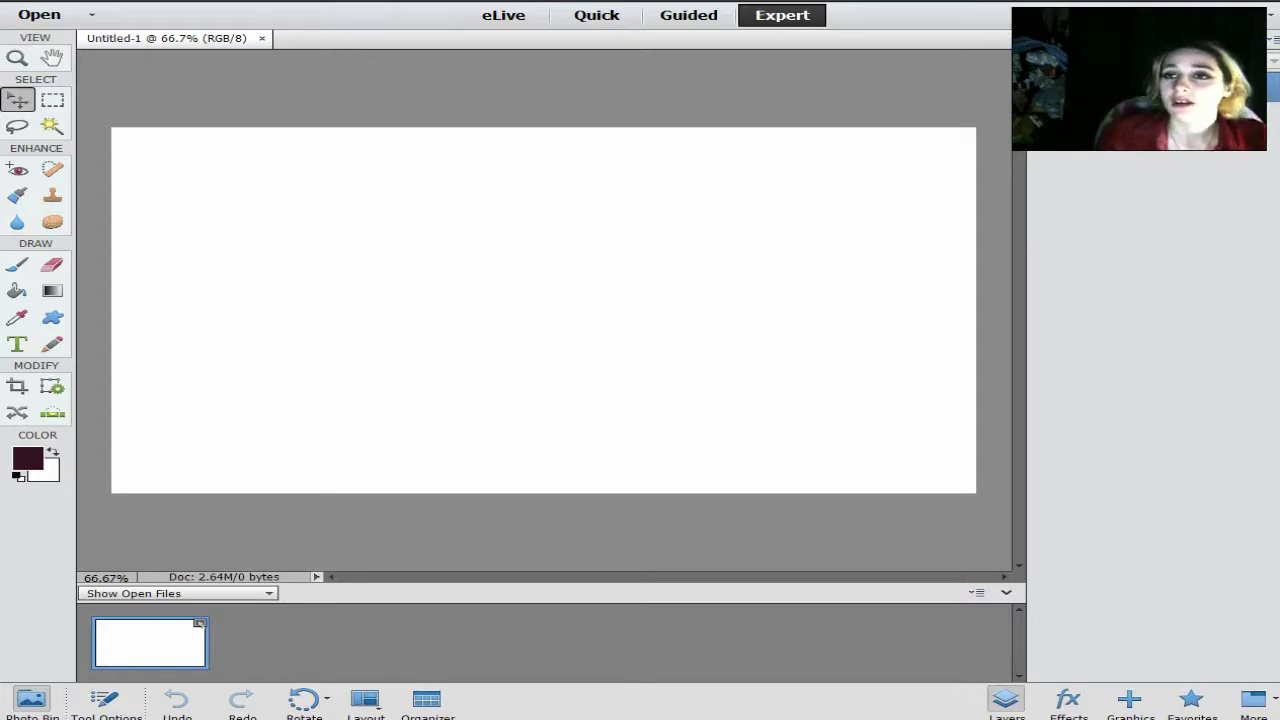
Add a new layer and set the foreground colour to the grey 626262
left_click(1041, 40)
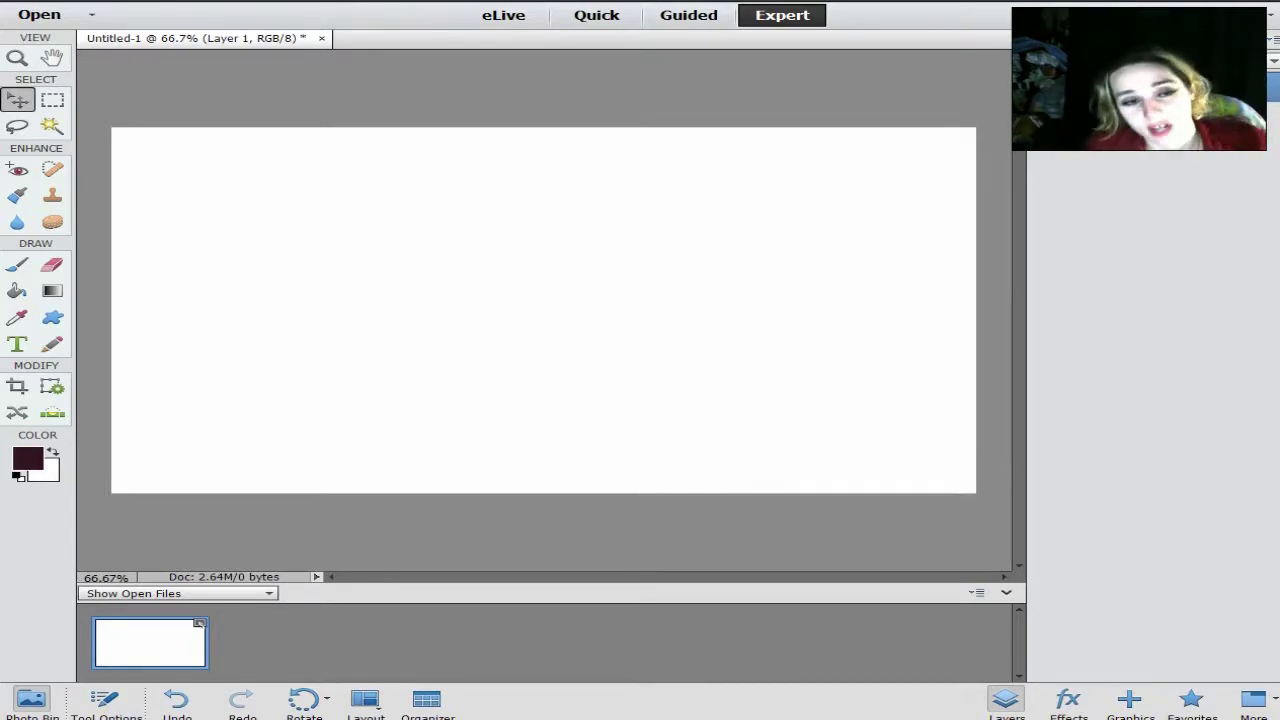
left_click(28, 459)
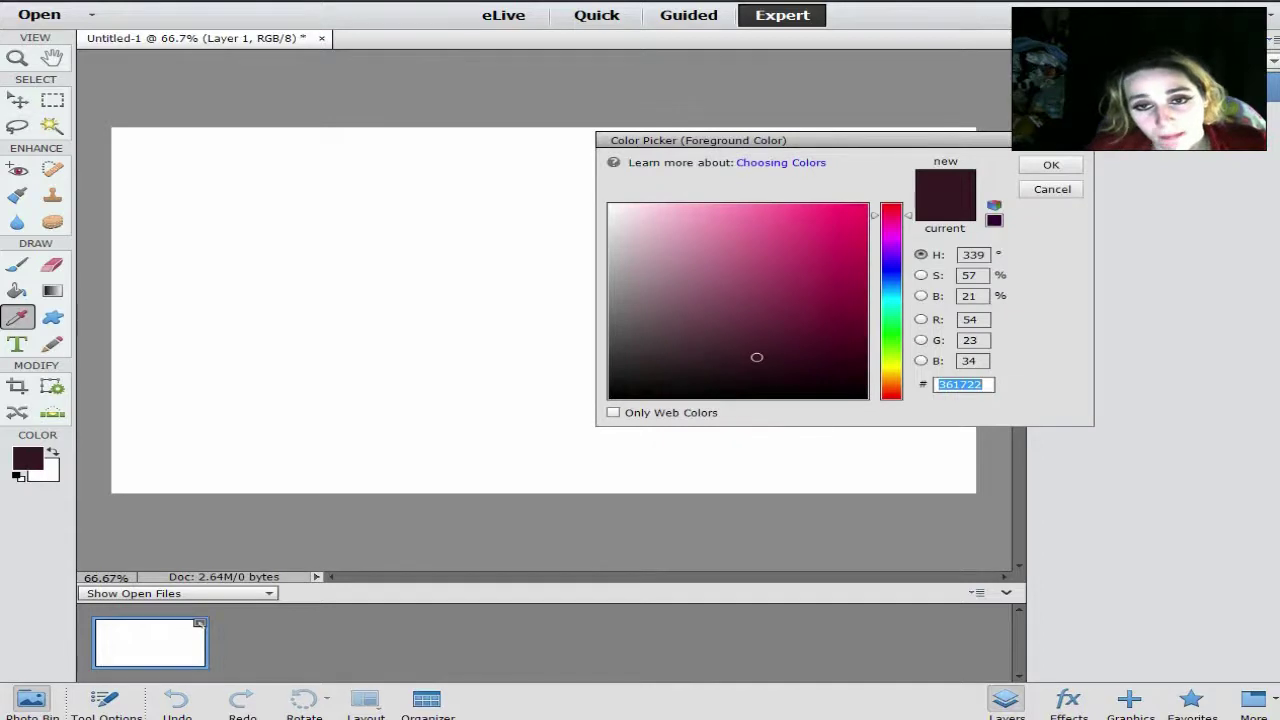
left_click_drag(610, 262, 611, 322)
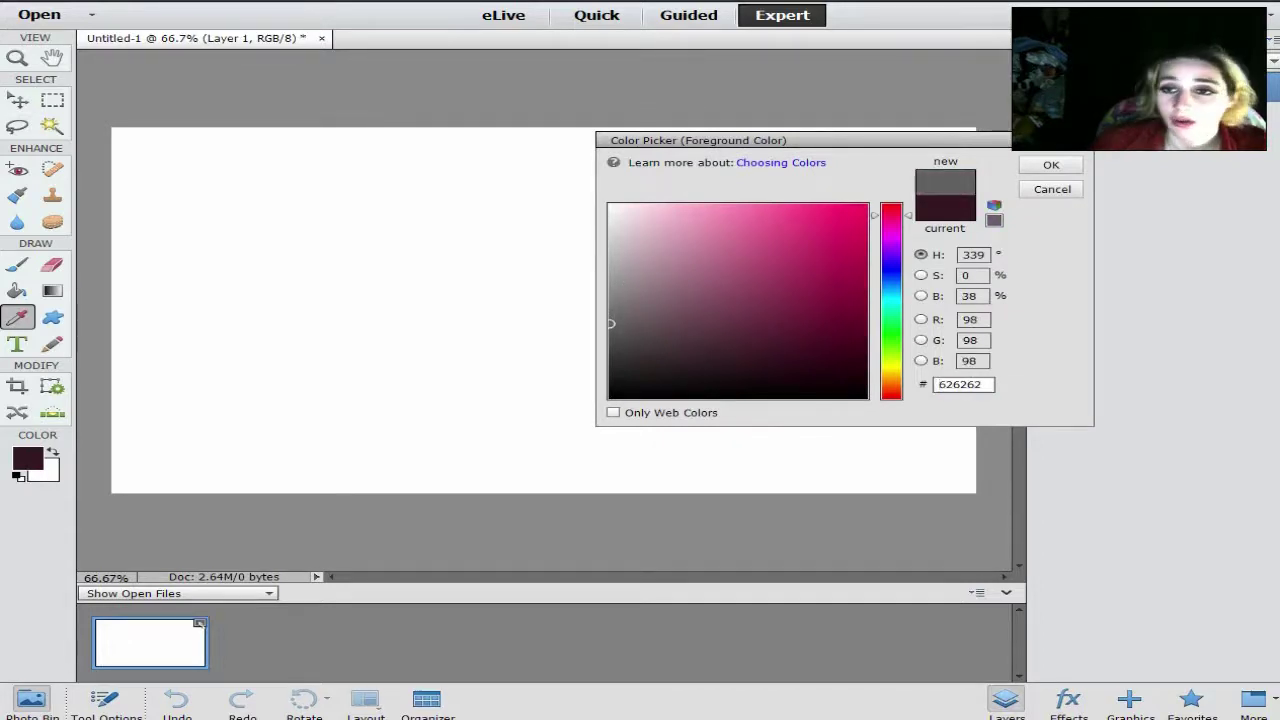
left_click(938, 384)
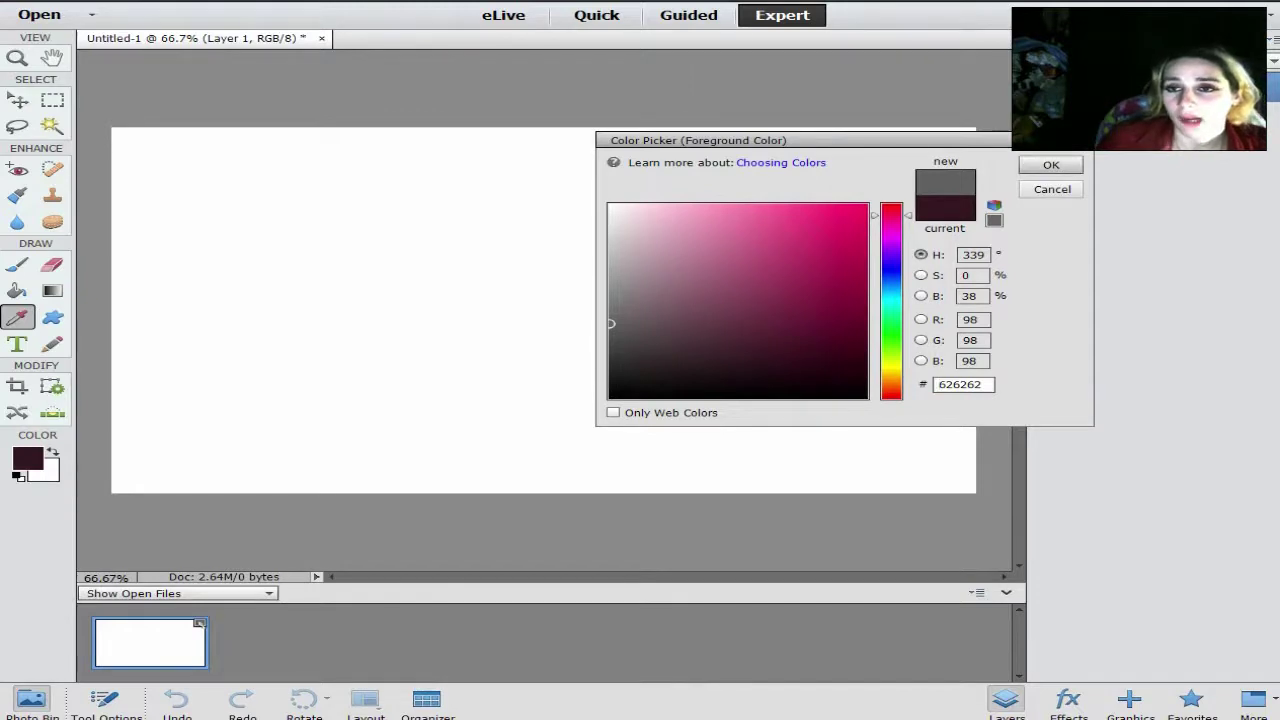
key("Return")
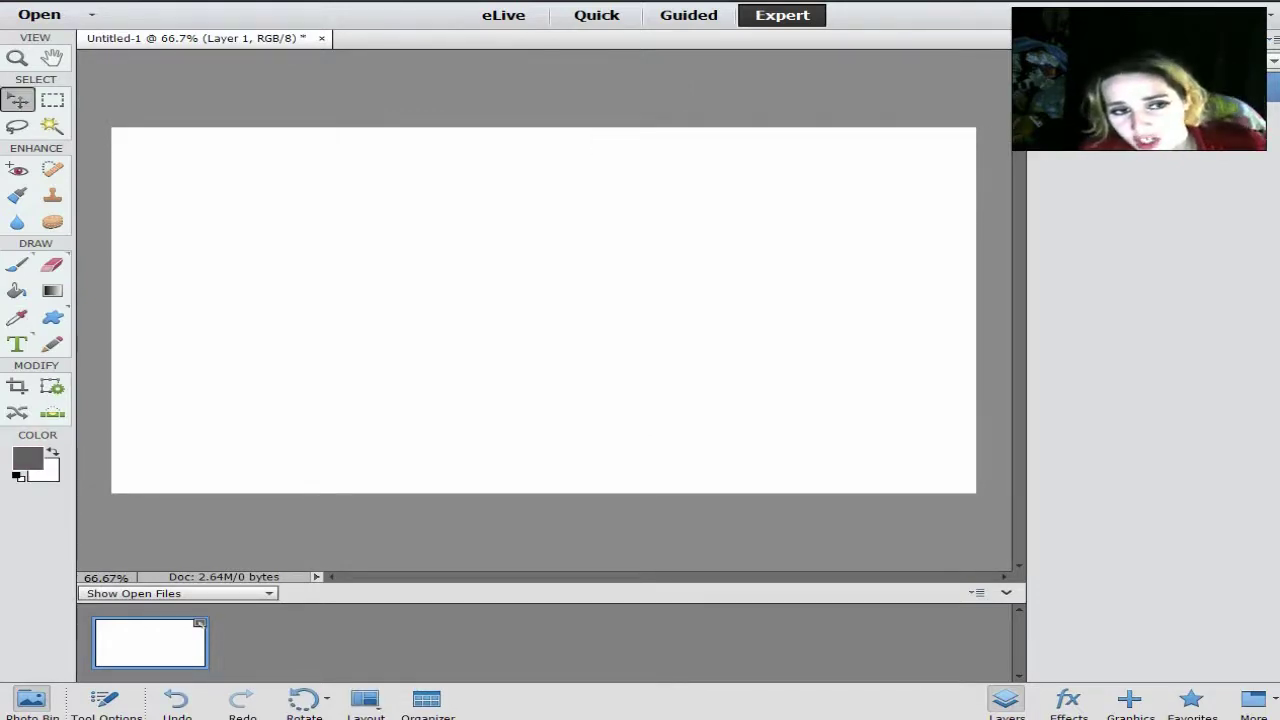
Set up the Brush tool with the hard round 9 px brush from the Default Brushes
left_click(16, 264)
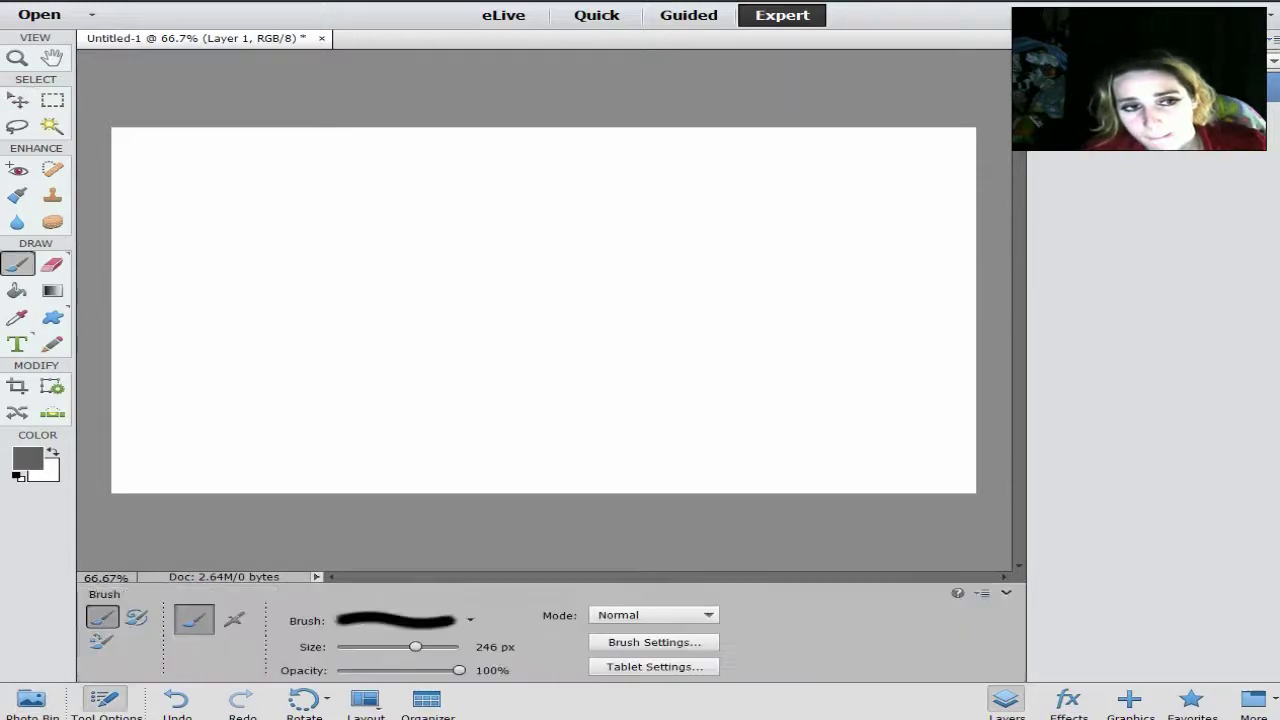
left_click(410, 620)
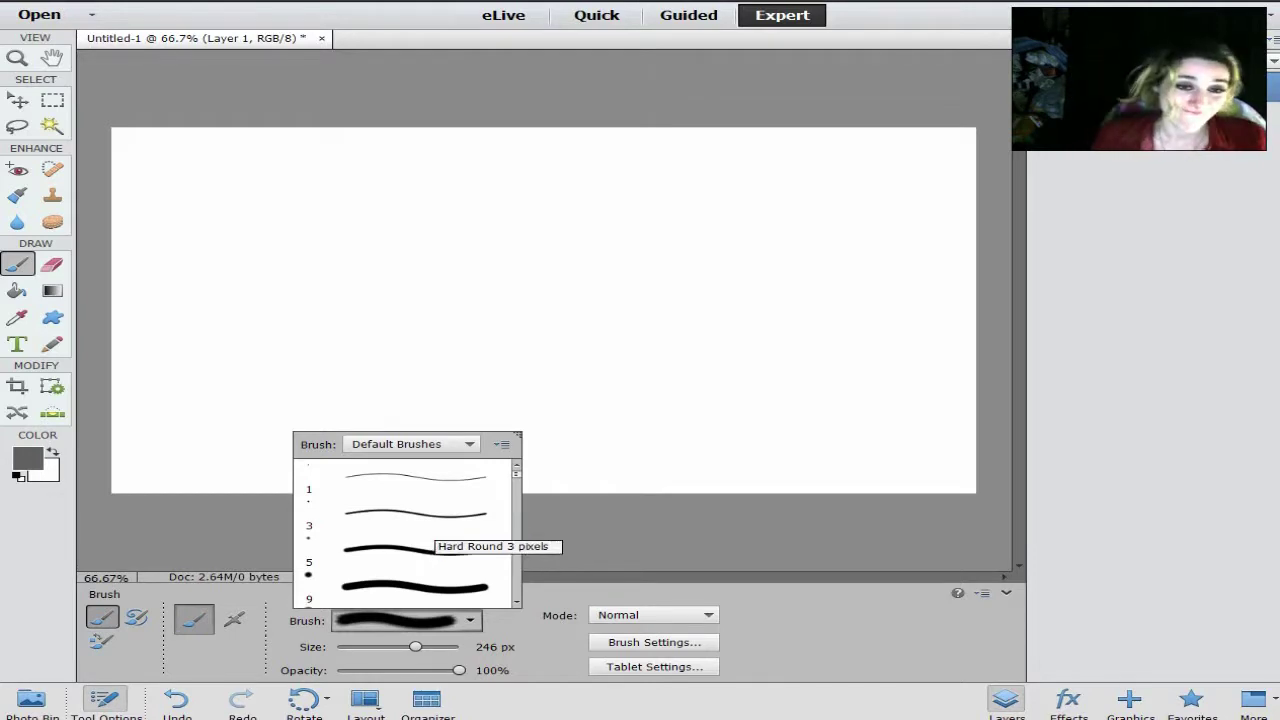
left_click(427, 516)
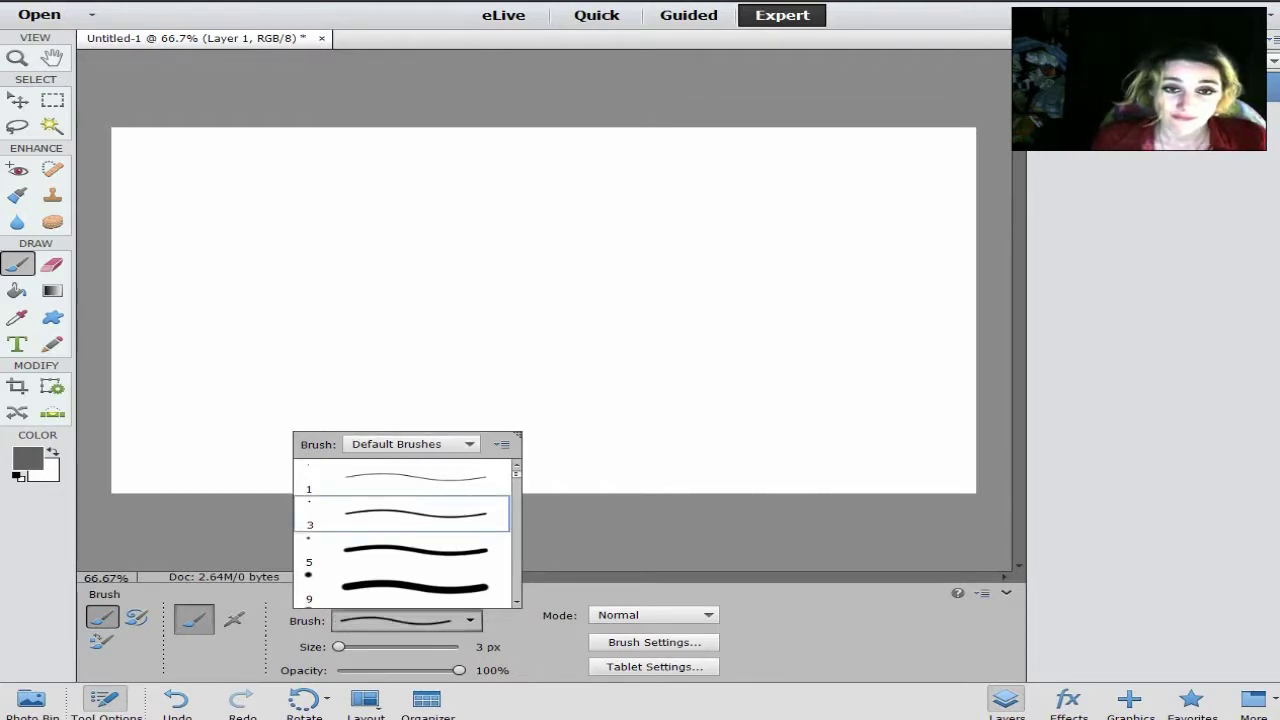
left_click(420, 551)
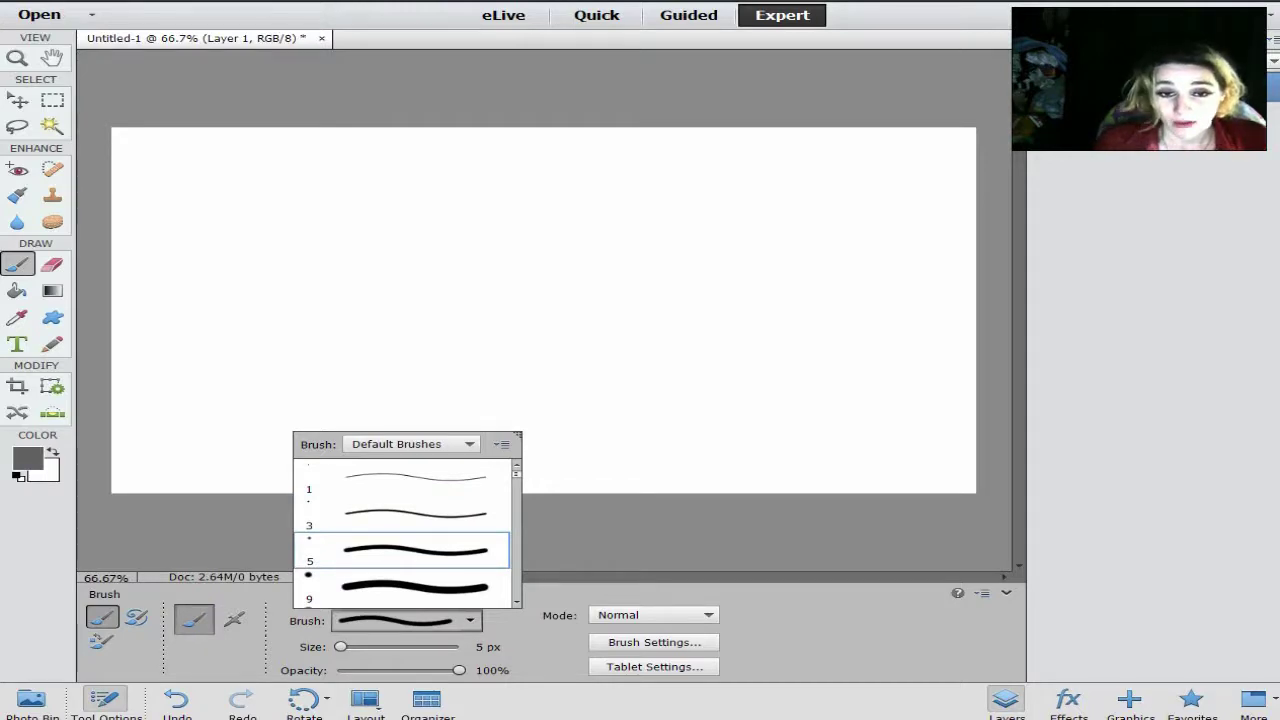
left_click(416, 587)
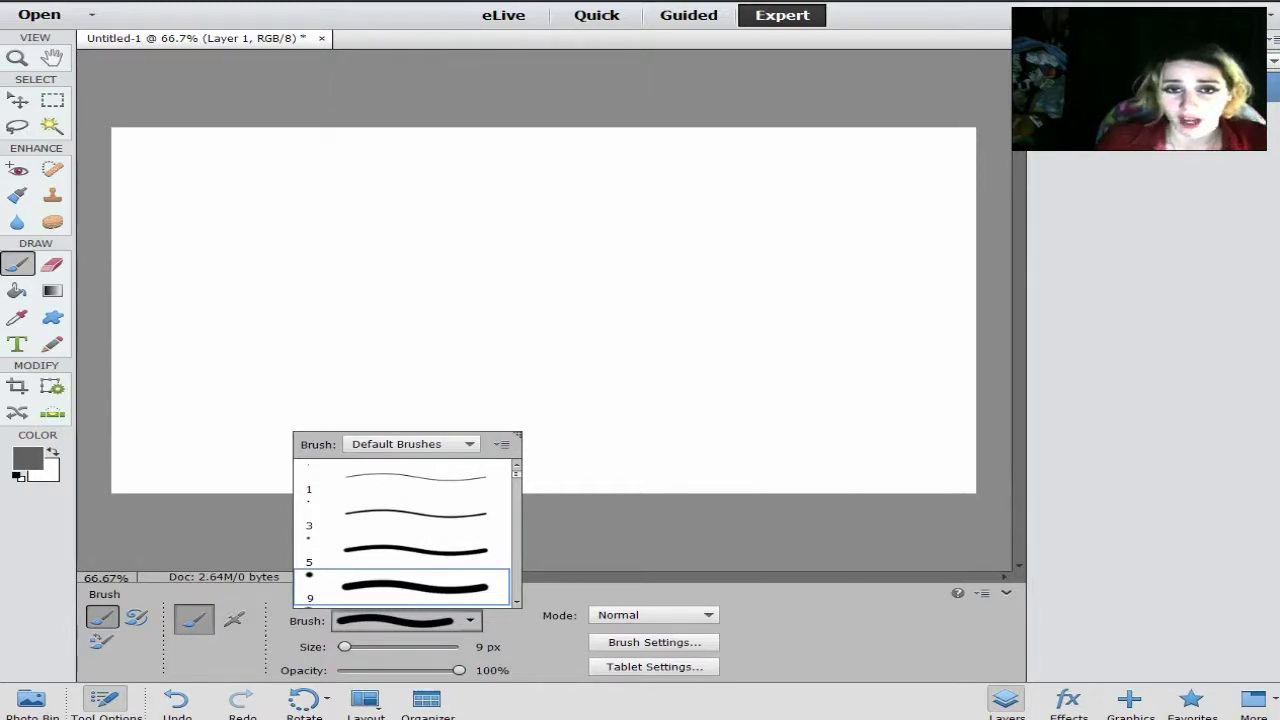
Sketch a round head mid-canvas with a domed cap over it and a bow on the cap's upper right edge
mouse_move(549, 245)
left_mouse_down()
mouse_move(521, 247)
mouse_move(497, 280)
mouse_move(522, 324)
mouse_move(580, 322)
mouse_move(608, 283)
mouse_move(586, 252)
mouse_move(535, 243)
left_mouse_up()
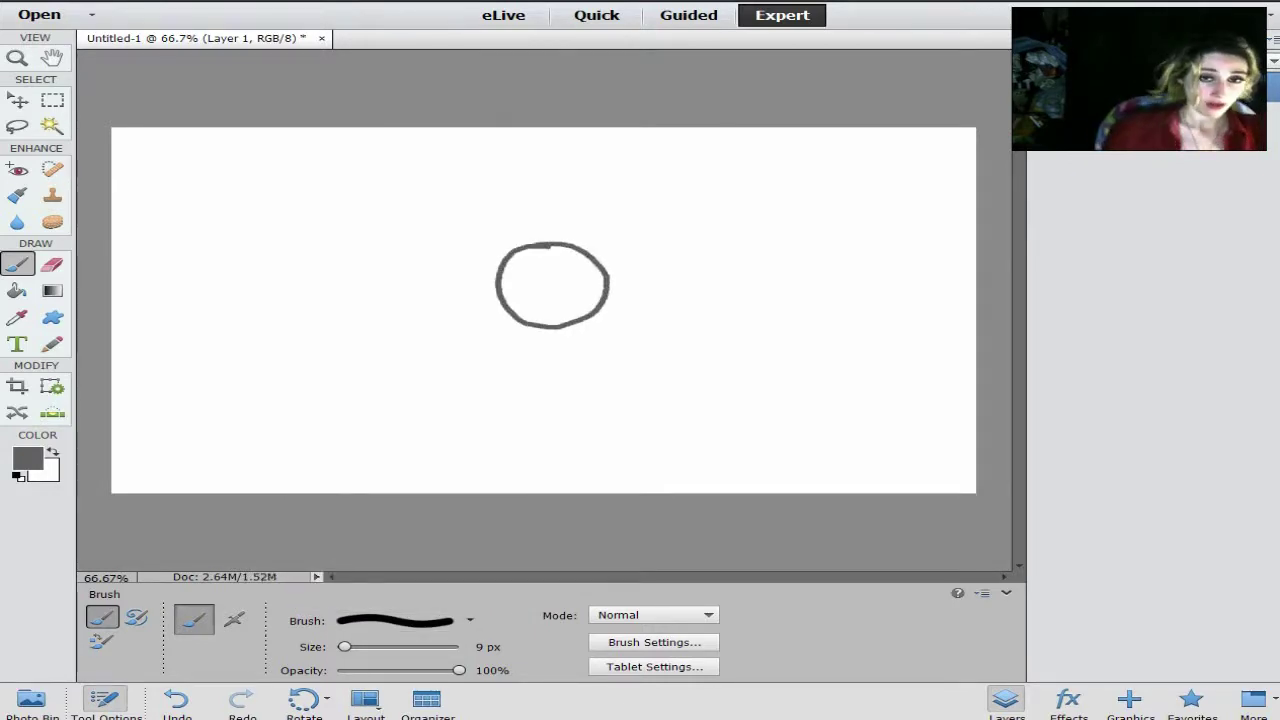
key("ctrl+z")
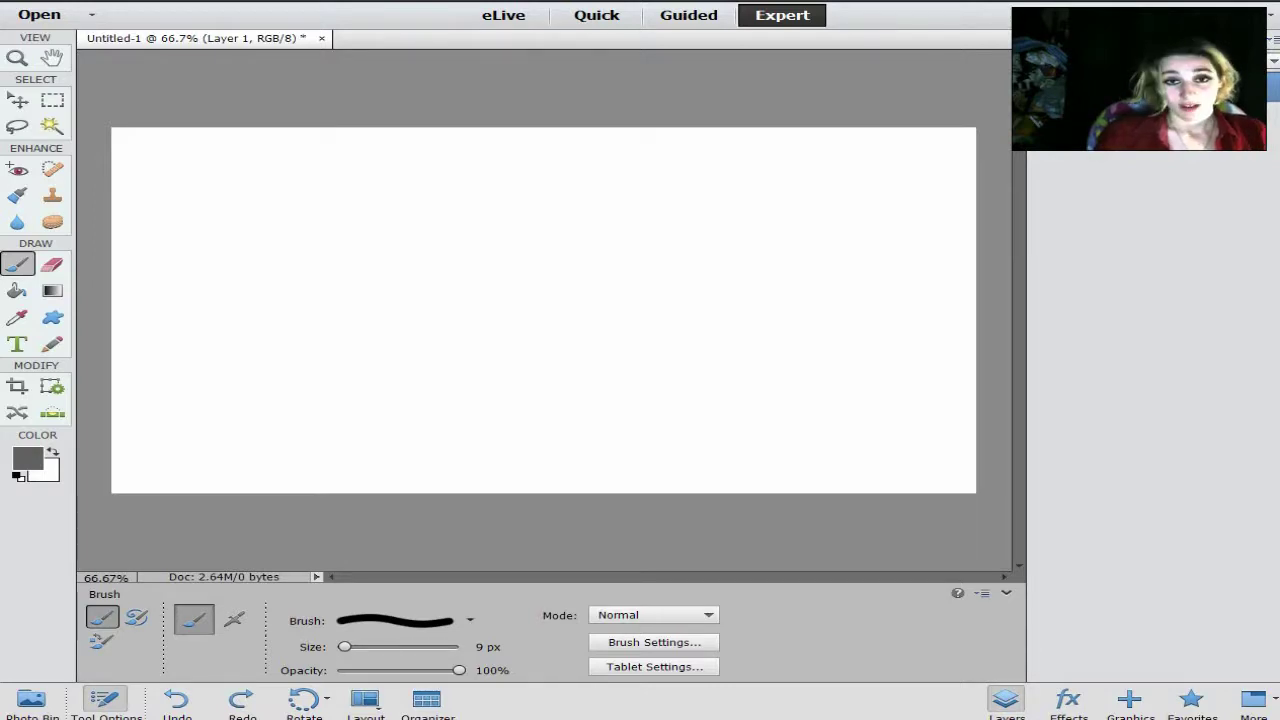
mouse_move(553, 232)
left_mouse_down()
mouse_move(495, 261)
mouse_move(498, 311)
mouse_move(520, 334)
mouse_move(615, 341)
mouse_move(640, 319)
mouse_move(650, 262)
mouse_move(616, 235)
mouse_move(536, 230)
left_mouse_up()
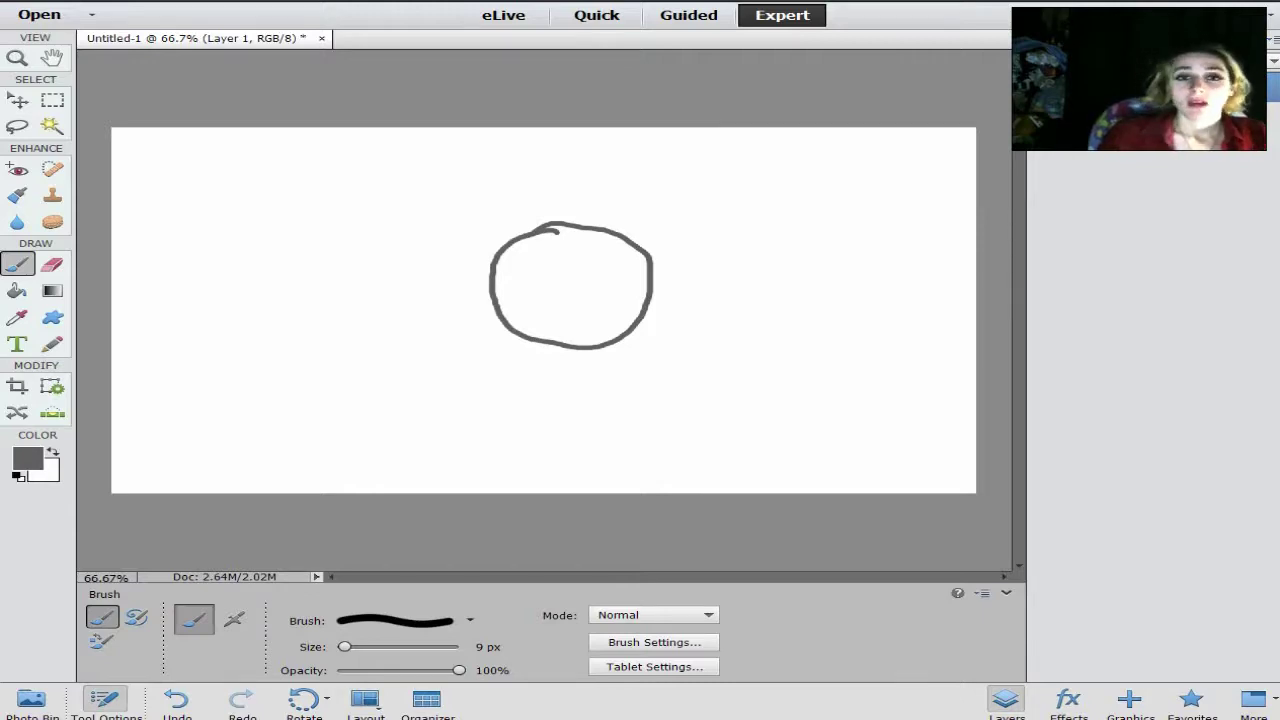
mouse_move(507, 244)
left_mouse_down()
mouse_move(527, 186)
mouse_move(592, 173)
mouse_move(656, 203)
mouse_move(645, 254)
left_mouse_up()
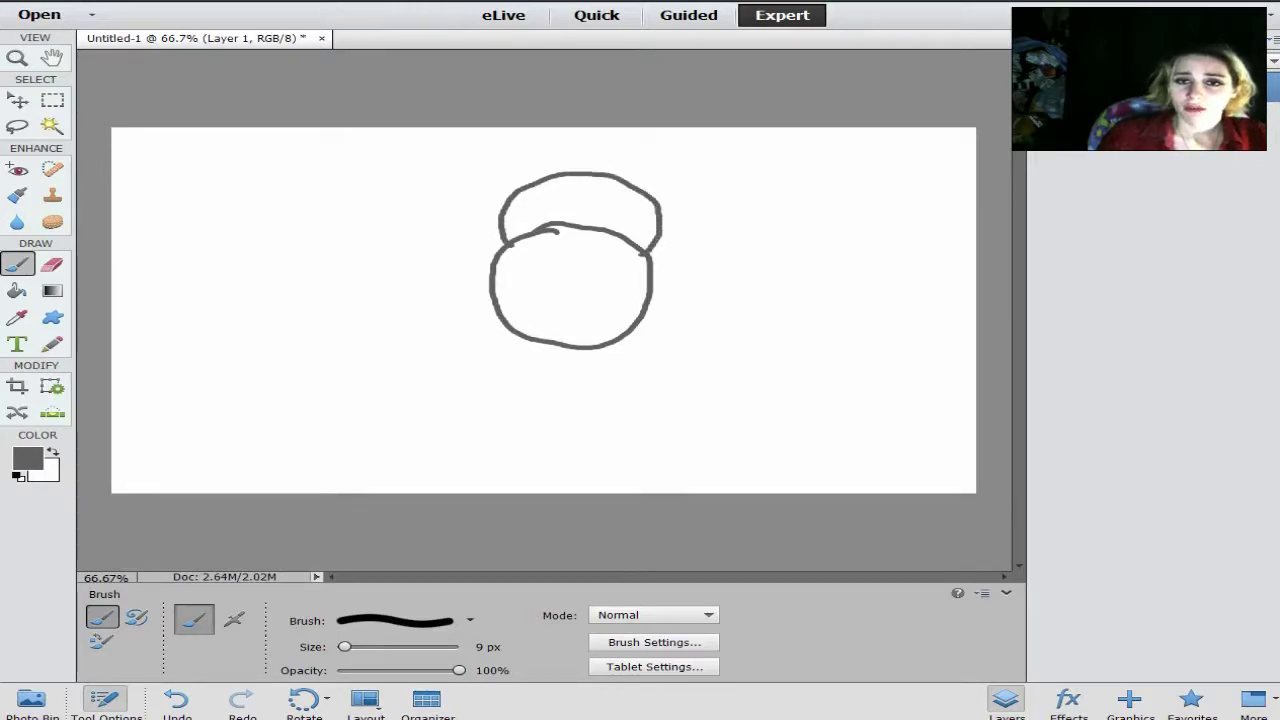
mouse_move(636, 186)
left_mouse_down()
mouse_move(650, 204)
mouse_move(648, 182)
mouse_move(623, 171)
mouse_move(610, 184)
mouse_move(647, 226)
mouse_move(678, 212)
mouse_move(658, 193)
left_mouse_up()
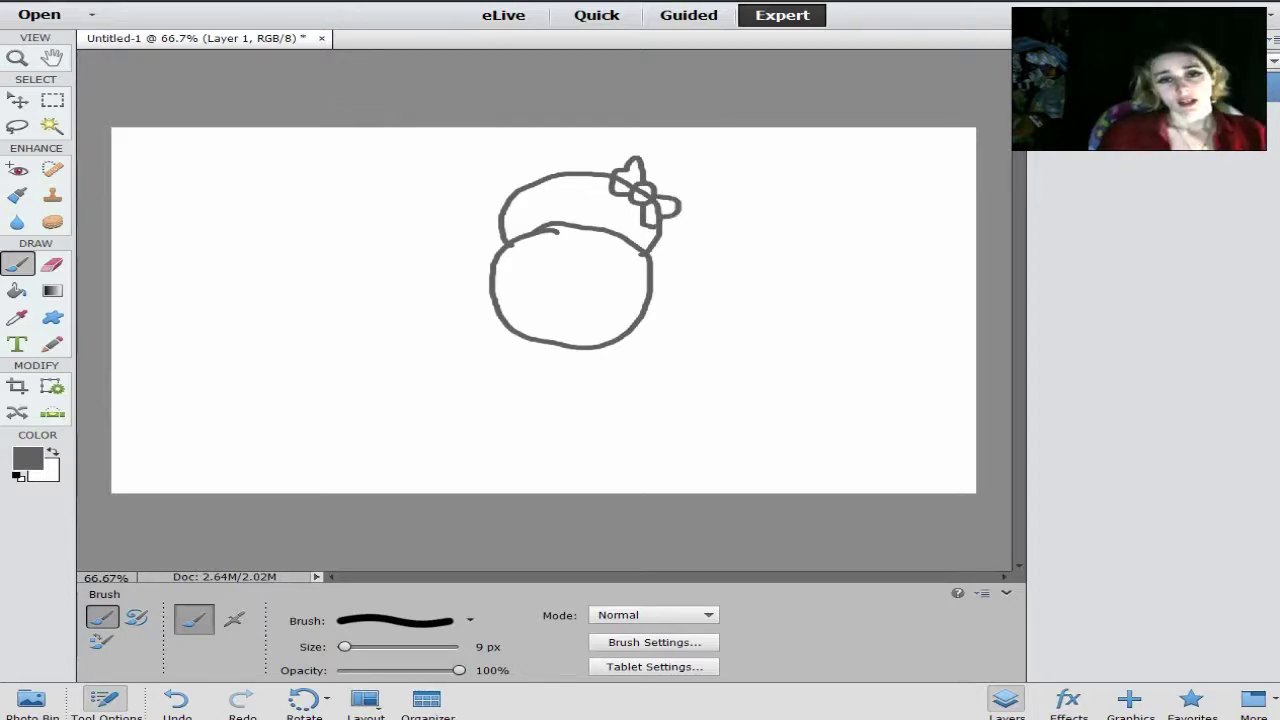
left_click_drag(500, 229, 497, 242)
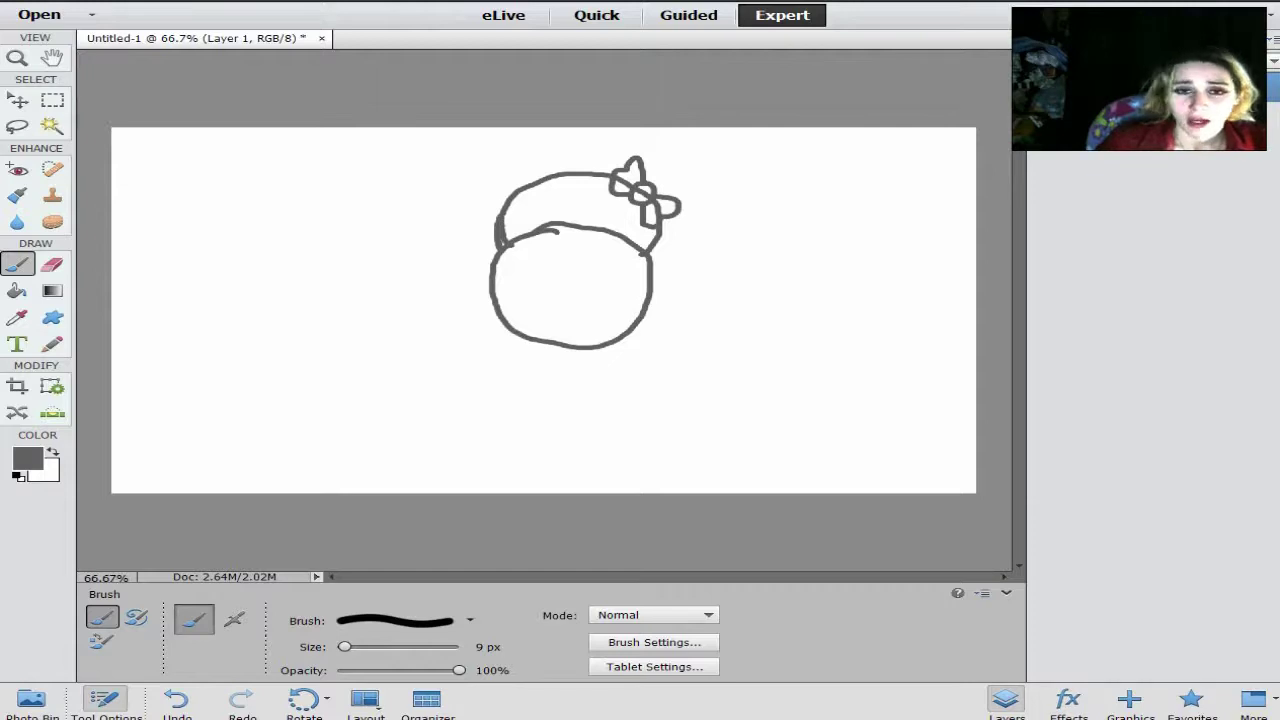
Draw the body outline below the head as one rounded torso with two short legs, undoing and redrawing any uneven strokes
mouse_move(527, 340)
left_mouse_down()
mouse_move(500, 423)
mouse_move(519, 458)
mouse_move(537, 457)
mouse_move(558, 414)
mouse_move(569, 456)
mouse_move(602, 456)
mouse_move(617, 436)
mouse_move(592, 347)
left_mouse_up()
key("ctrl+z")
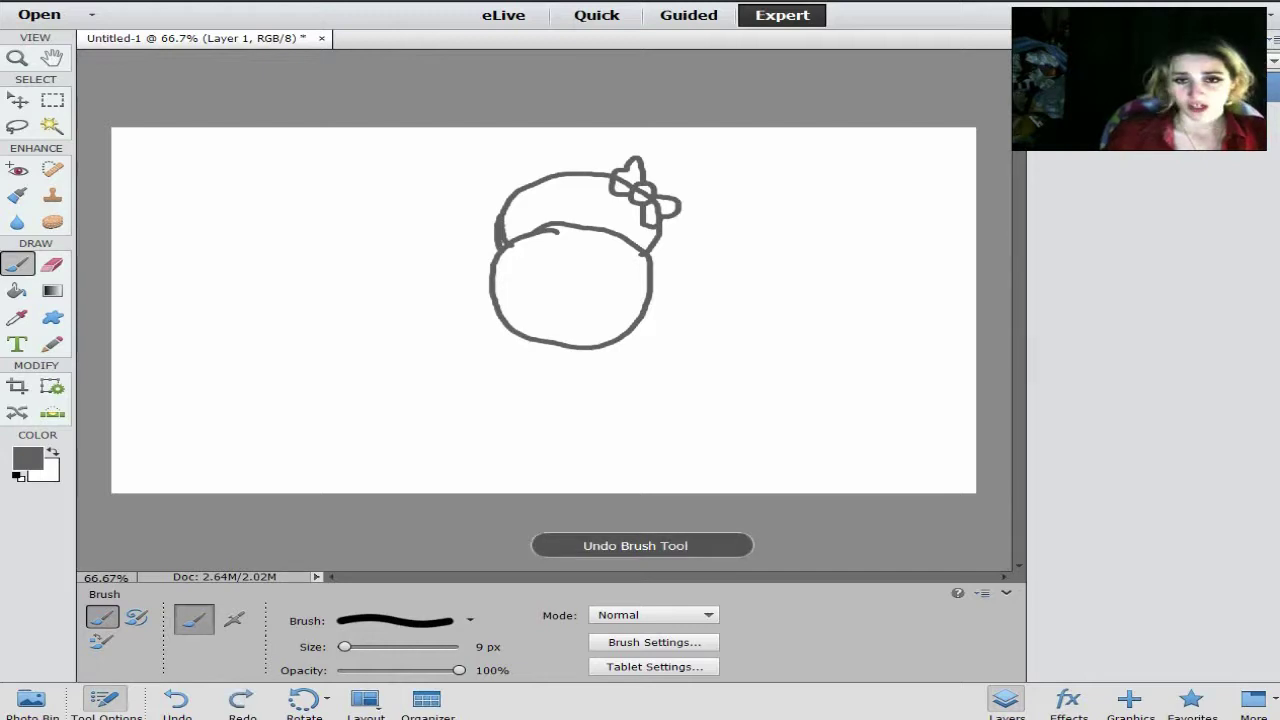
key("ctrl+plus")
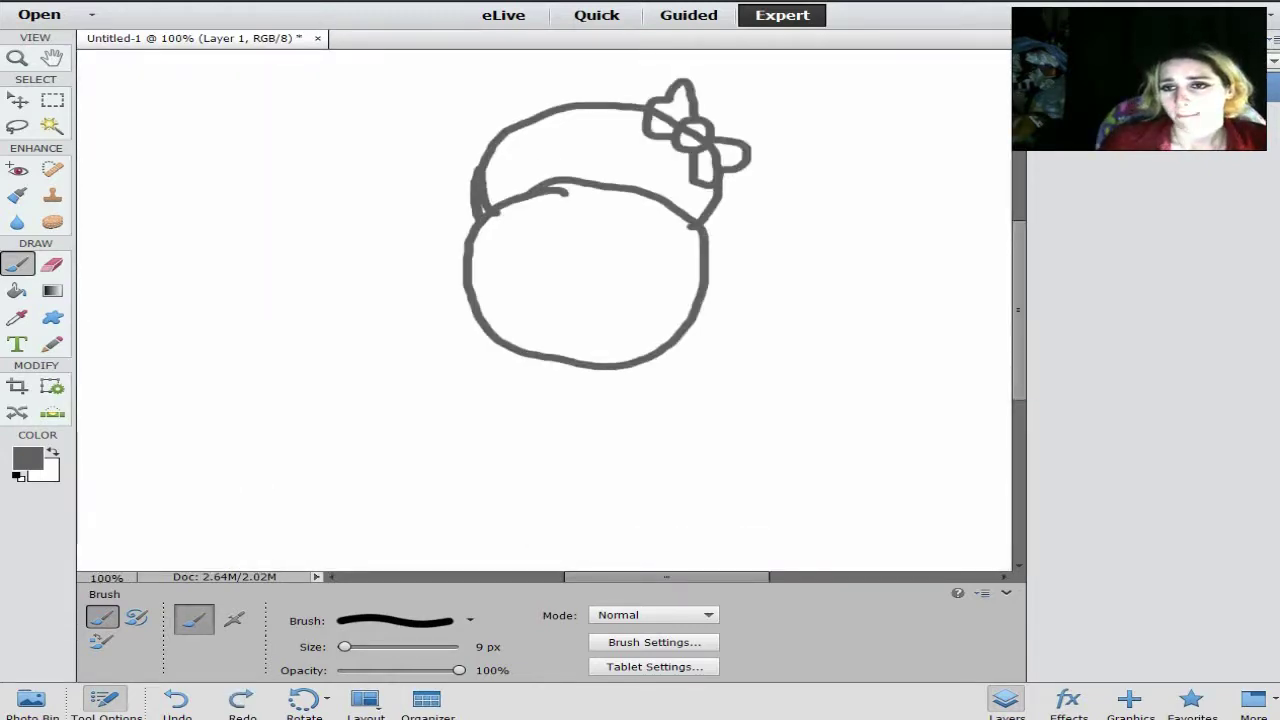
scroll(545, 300, "down", 3)
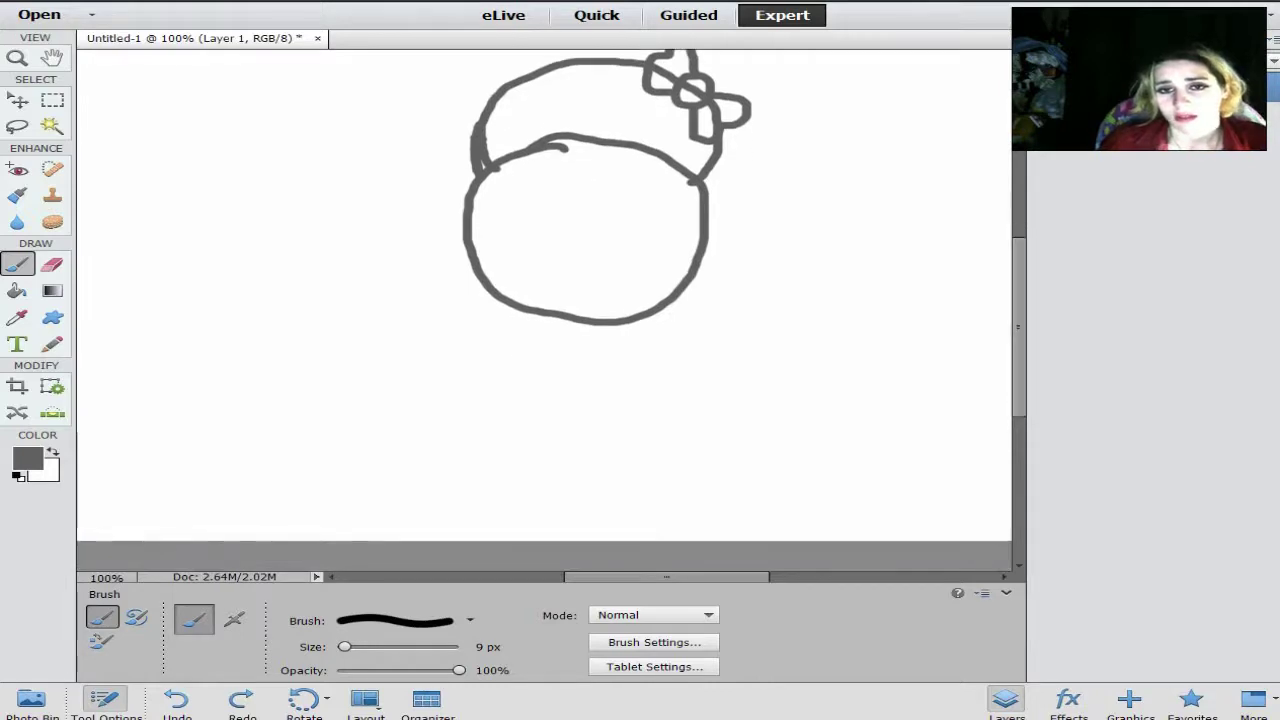
mouse_move(512, 306)
left_mouse_down()
mouse_move(468, 400)
mouse_move(468, 440)
mouse_move(500, 471)
mouse_move(568, 422)
mouse_move(594, 464)
mouse_move(634, 478)
left_mouse_up()
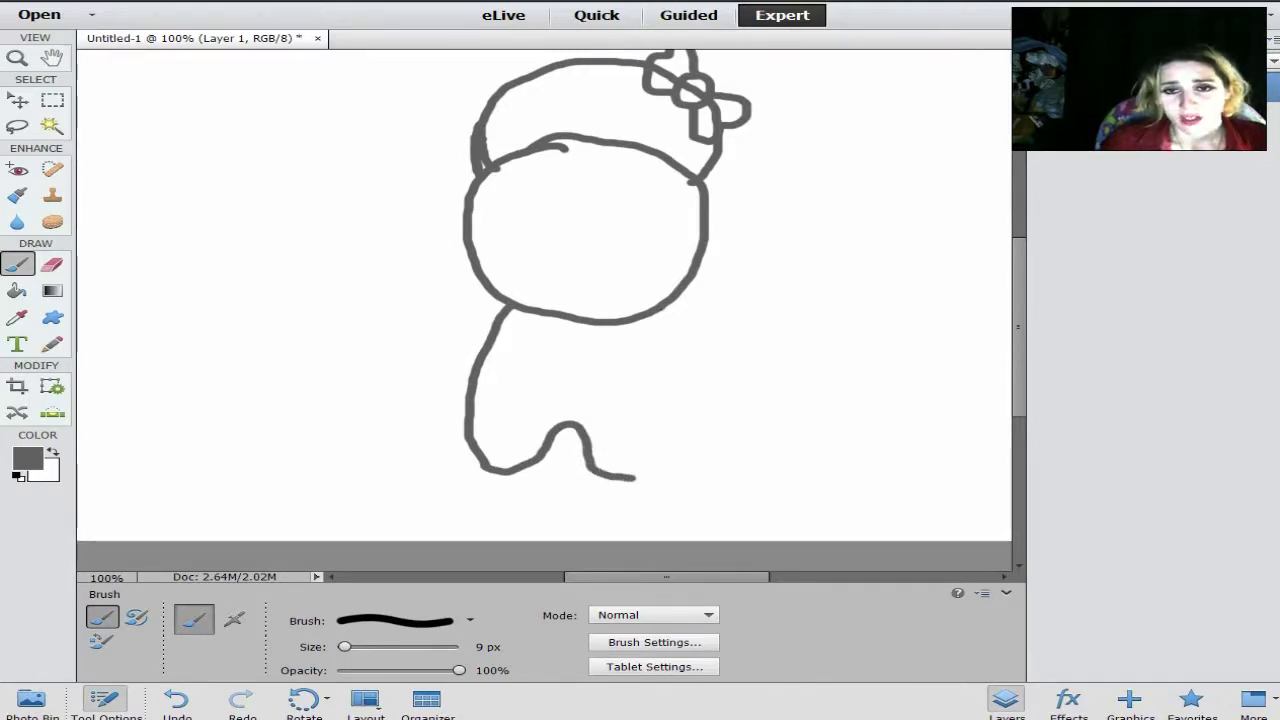
mouse_move(661, 308)
left_mouse_down()
mouse_move(704, 415)
mouse_move(697, 468)
mouse_move(673, 487)
mouse_move(602, 478)
left_mouse_up()
key("ctrl+z")
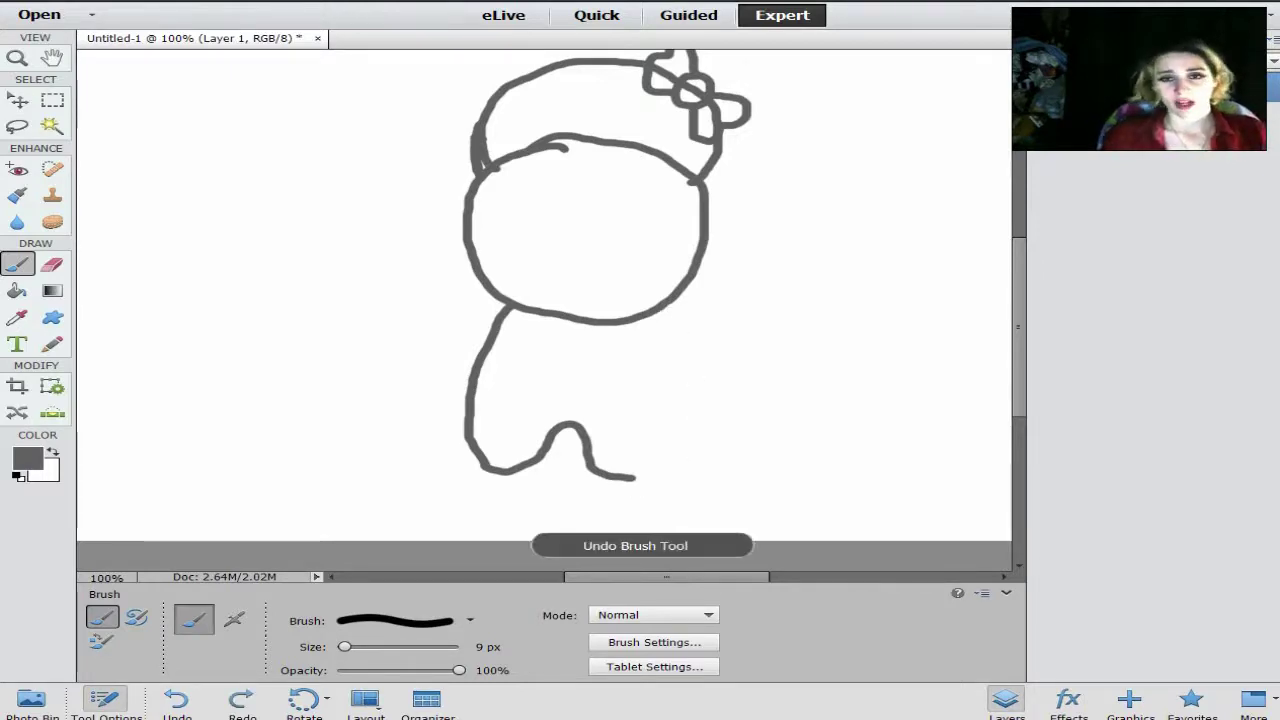
key("ctrl+z")
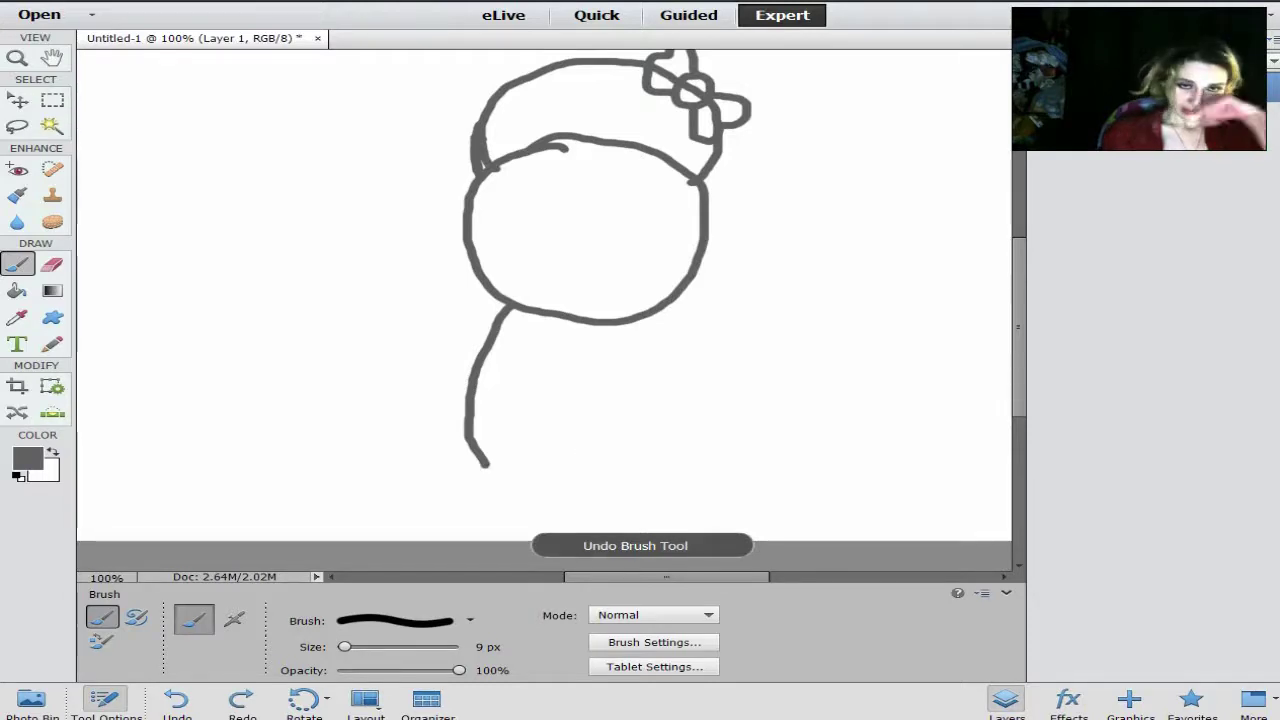
mouse_move(485, 462)
left_mouse_down()
mouse_move(547, 471)
mouse_move(567, 426)
mouse_move(590, 415)
mouse_move(608, 470)
mouse_move(632, 479)
mouse_move(690, 455)
mouse_move(697, 386)
mouse_move(665, 299)
left_mouse_up()
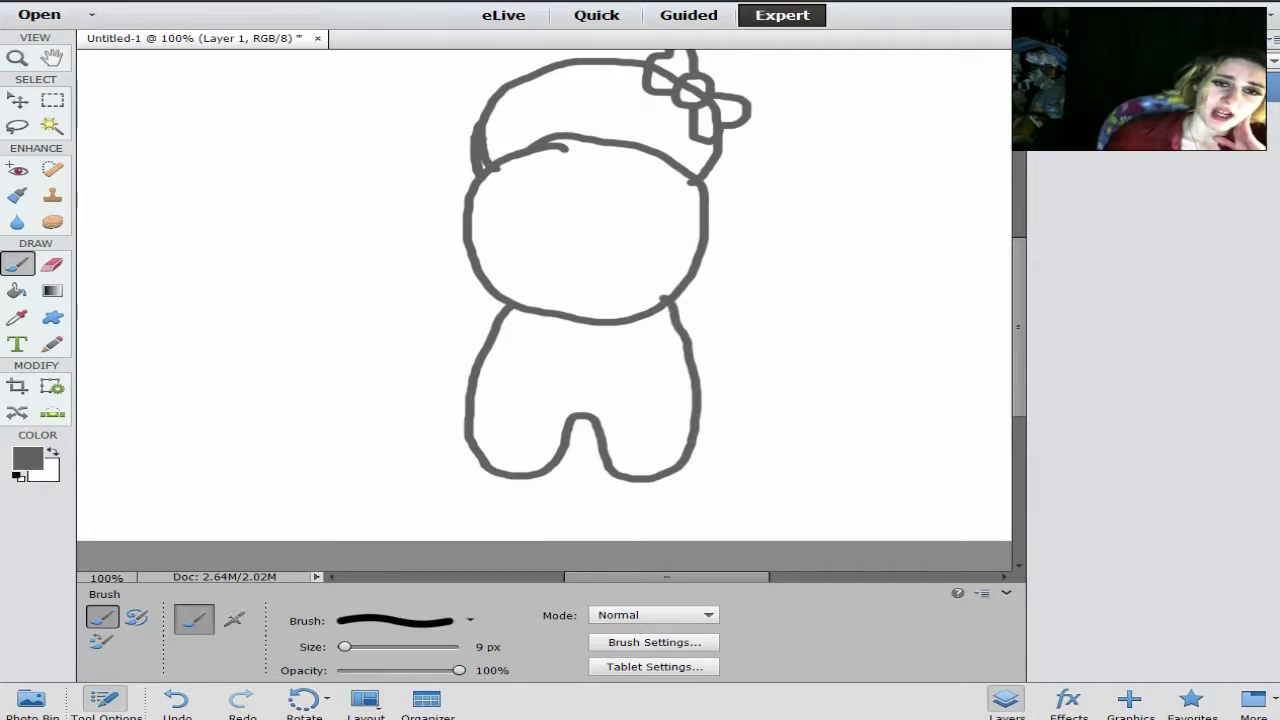
Draw an arm along the body's left side, a small banded shape between the legs and an ear on each side of the head
mouse_move(492, 296)
left_mouse_down()
mouse_move(455, 326)
mouse_move(430, 388)
mouse_move(437, 436)
mouse_move(465, 442)
left_mouse_up()
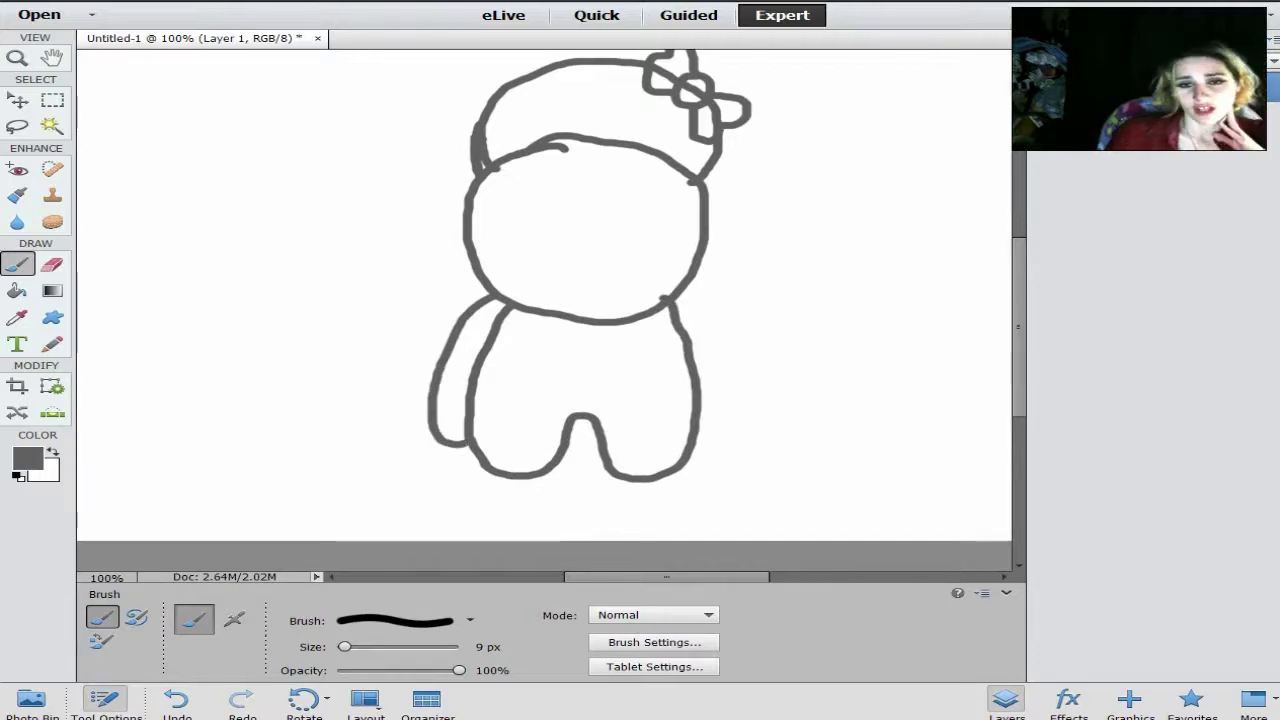
mouse_move(568, 438)
left_mouse_down()
mouse_move(591, 436)
mouse_move(586, 454)
mouse_move(597, 438)
left_mouse_up()
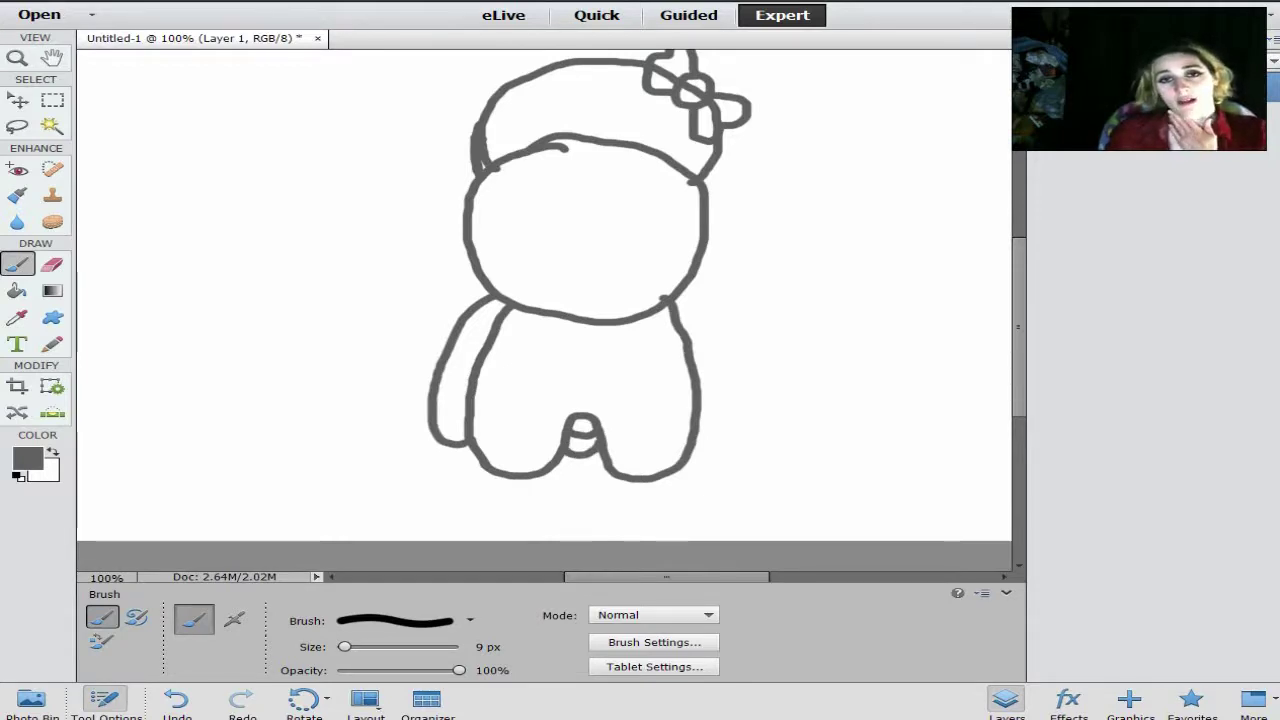
mouse_move(472, 160)
left_mouse_down()
mouse_move(430, 171)
mouse_move(424, 200)
mouse_move(465, 205)
mouse_move(500, 184)
left_mouse_up()
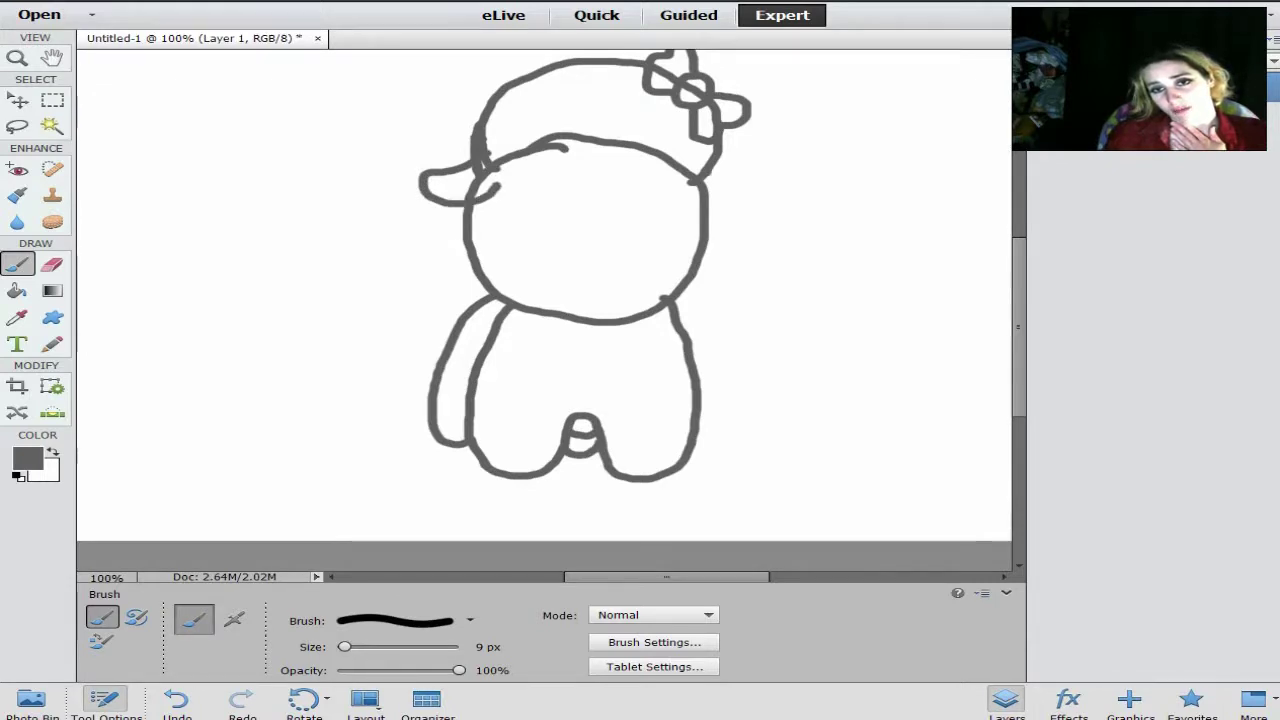
mouse_move(706, 174)
left_mouse_down()
mouse_move(758, 208)
mouse_move(708, 228)
left_mouse_up()
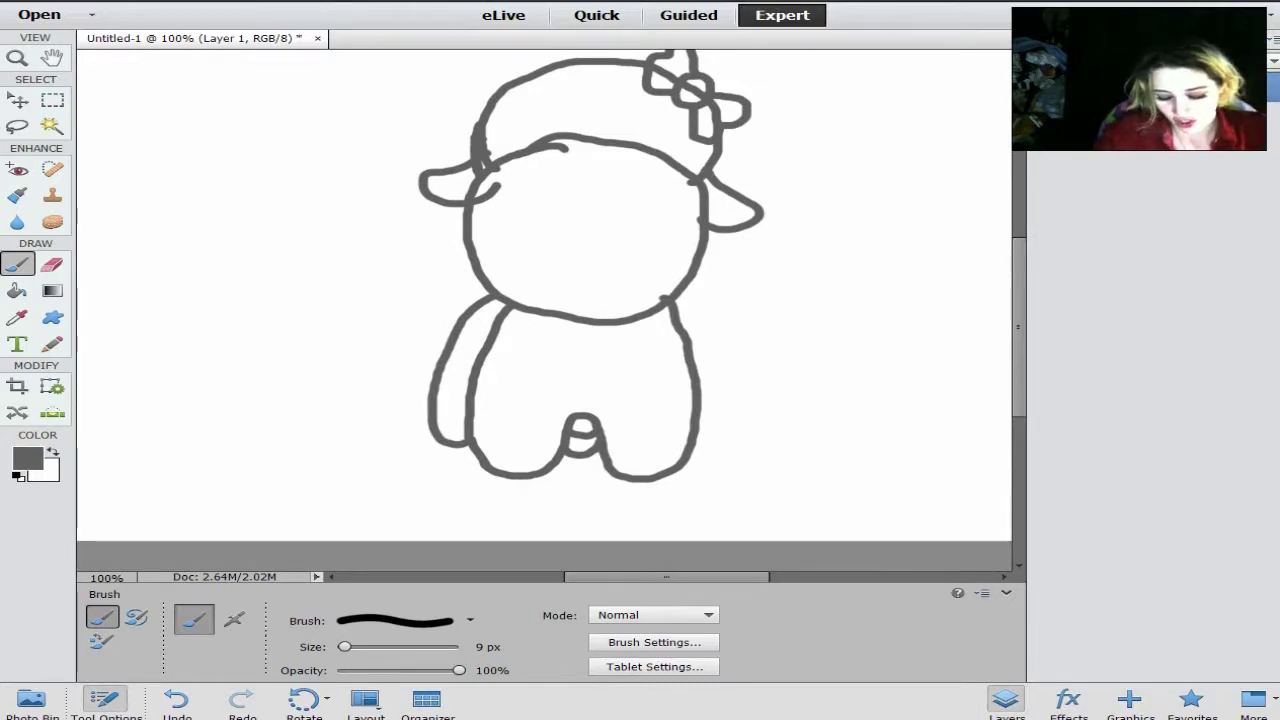
Lower the sketch layer's opacity to light grey and add two curved lines on the torso and an arc across each foot
left_click_drag(1262, 80, 1212, 80)
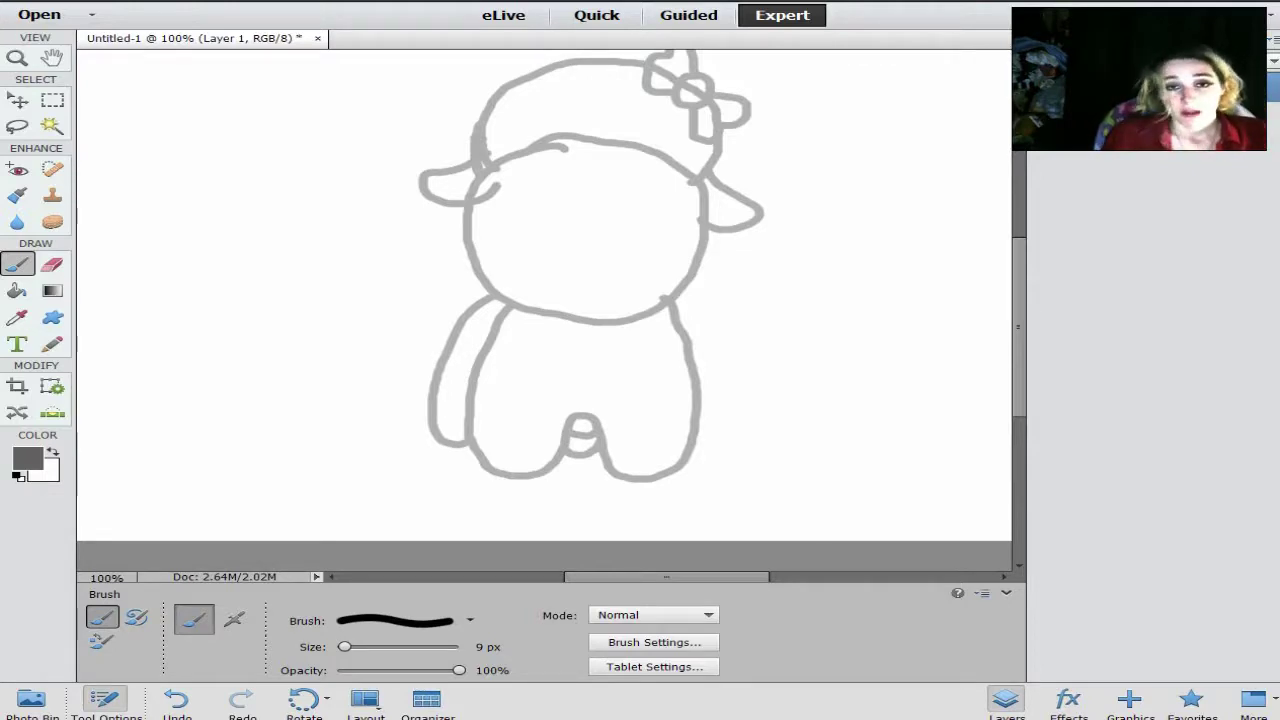
mouse_move(550, 335)
left_mouse_down()
mouse_move(549, 392)
mouse_move(575, 414)
mouse_move(612, 404)
mouse_move(635, 342)
left_mouse_up()
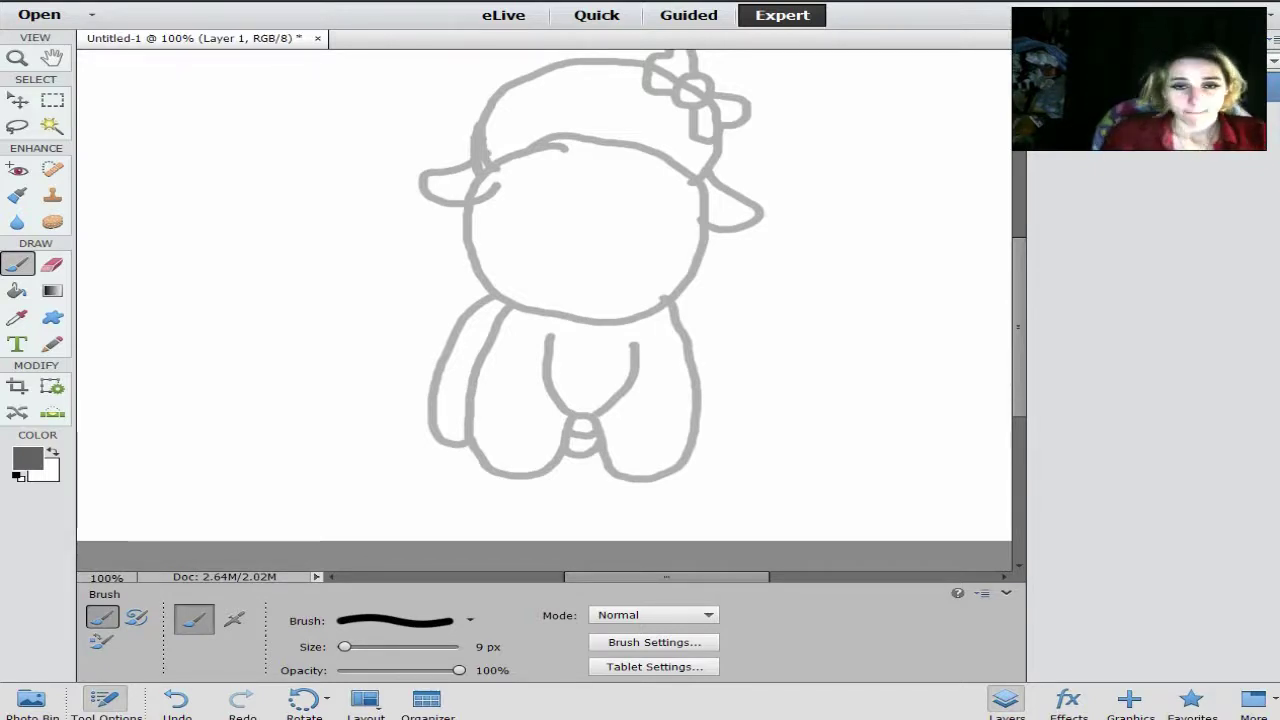
mouse_move(476, 443)
left_mouse_down()
mouse_move(526, 430)
mouse_move(563, 447)
mouse_move(680, 456)
left_mouse_up()
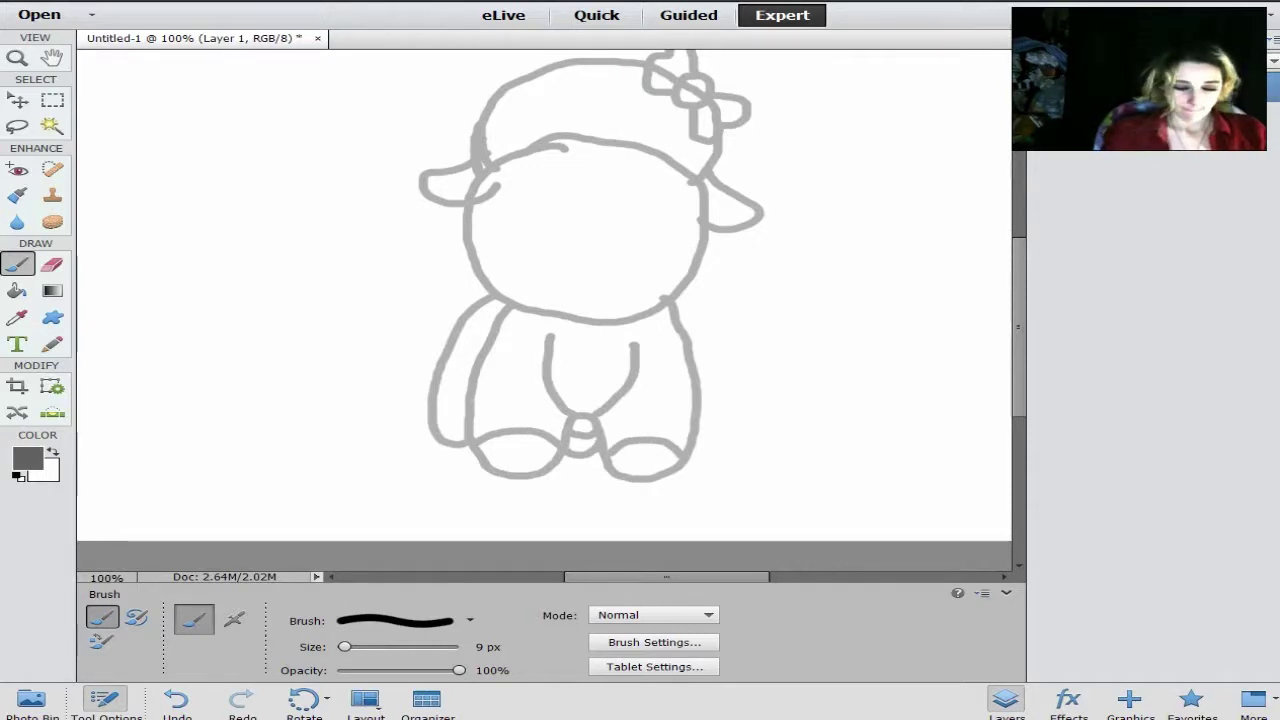
Draw a V-shaped neckline under the head and a centre line from its tip down to the gap between the legs
key("ctrl+equal")
key("ctrl+equal")
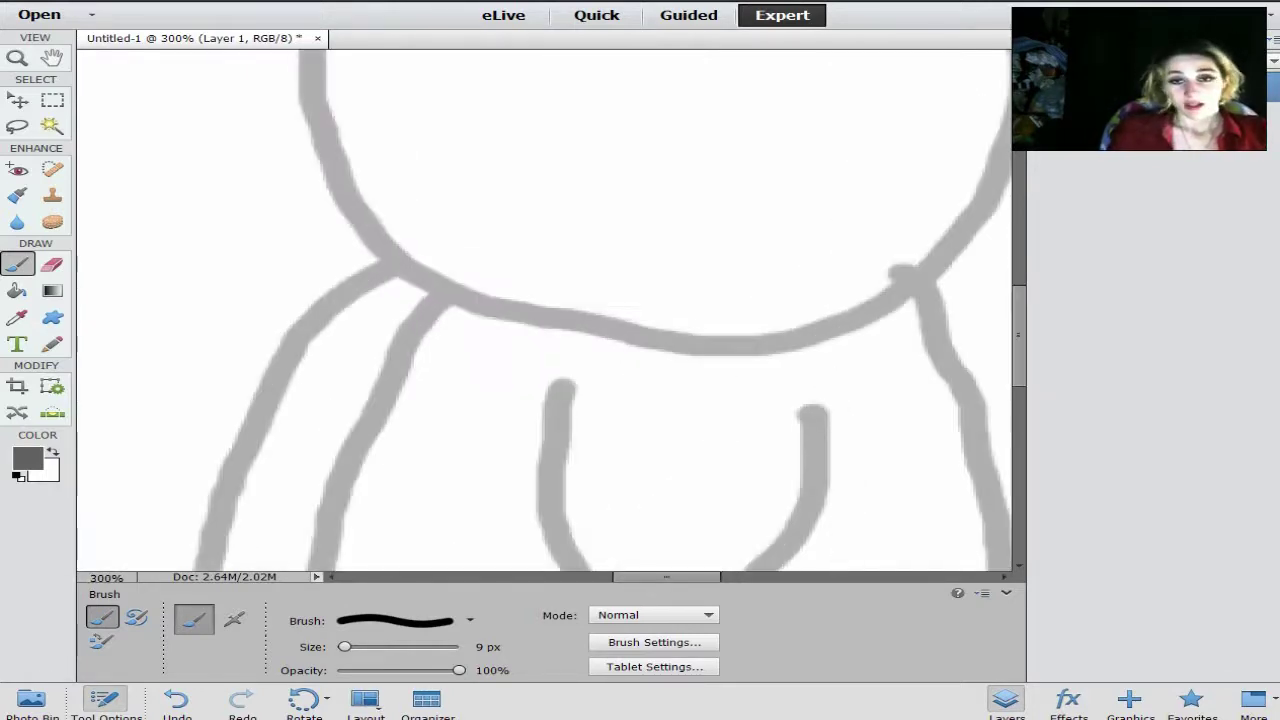
scroll(544, 310, "down", 5)
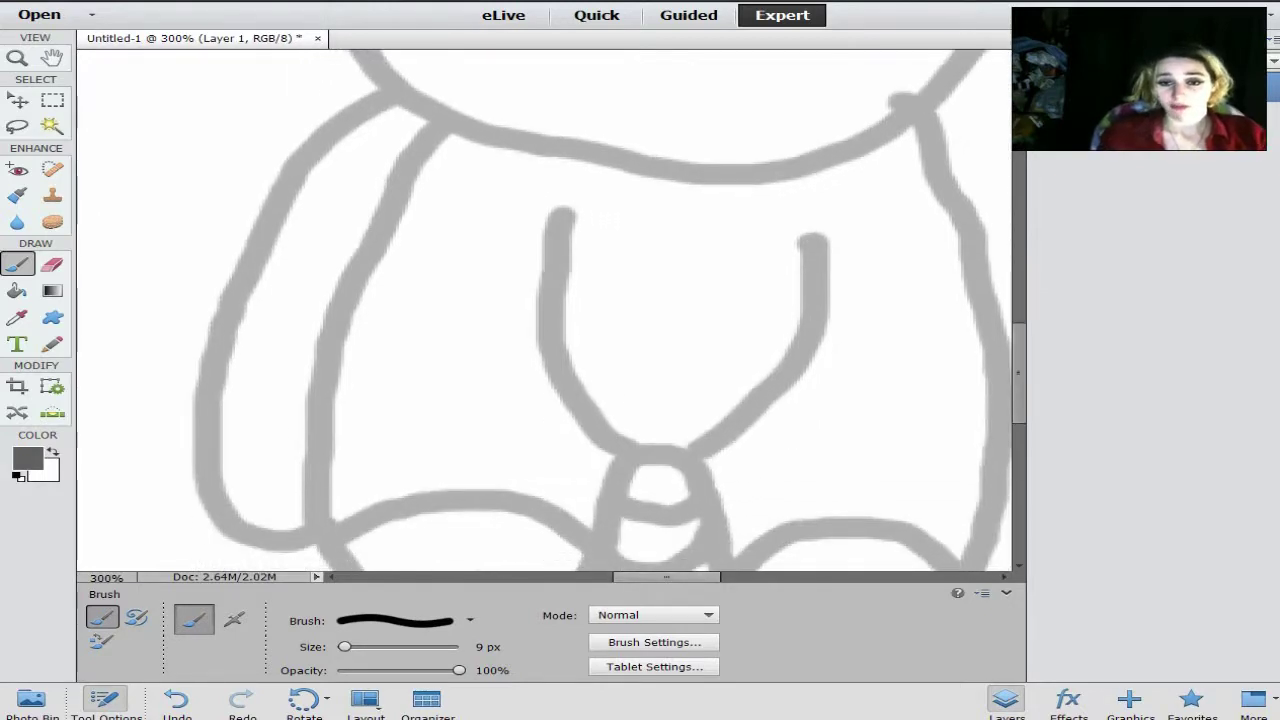
scroll(544, 310, "right", 4)
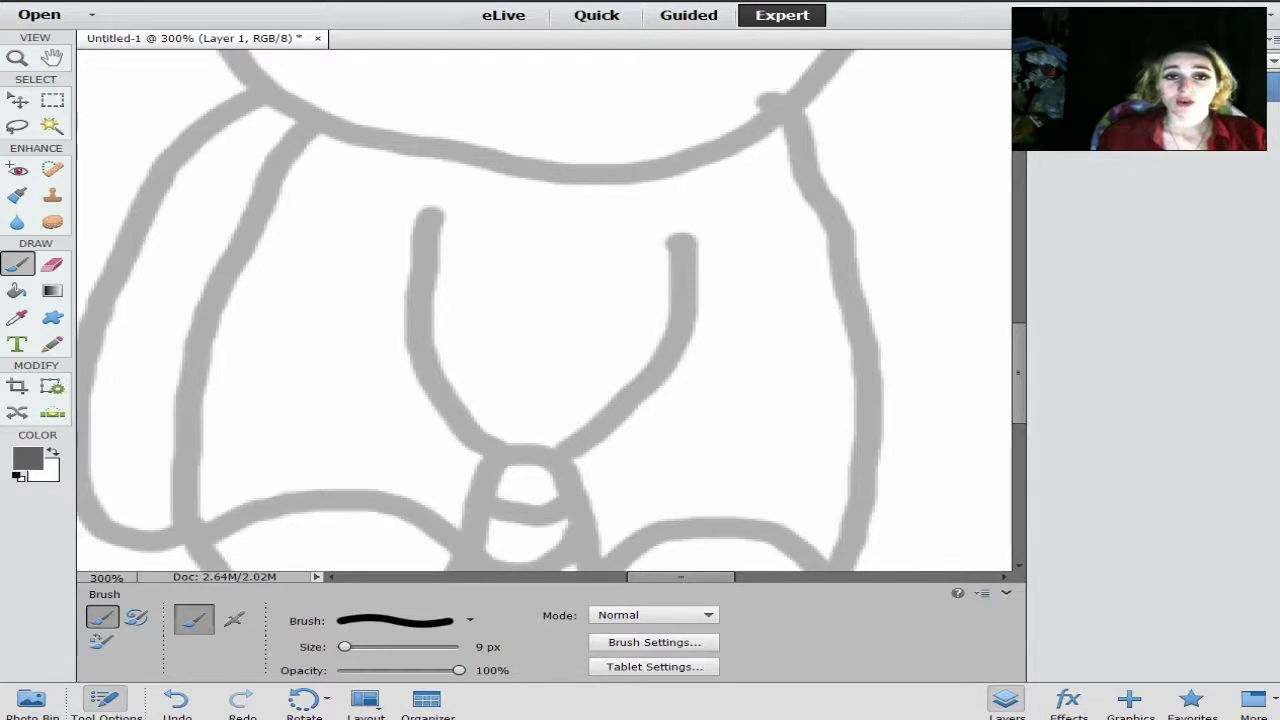
mouse_move(460, 161)
left_mouse_down()
mouse_move(486, 222)
mouse_move(542, 297)
mouse_move(646, 183)
left_mouse_up()
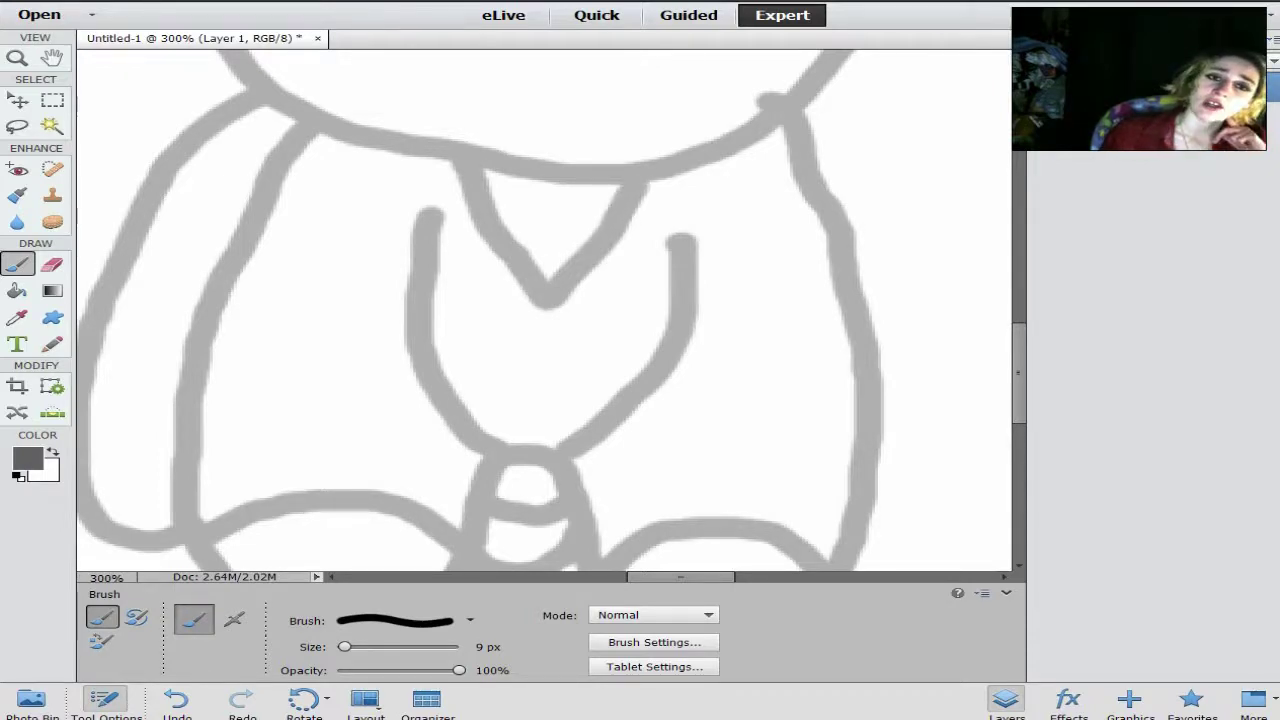
left_click_drag(547, 300, 537, 444)
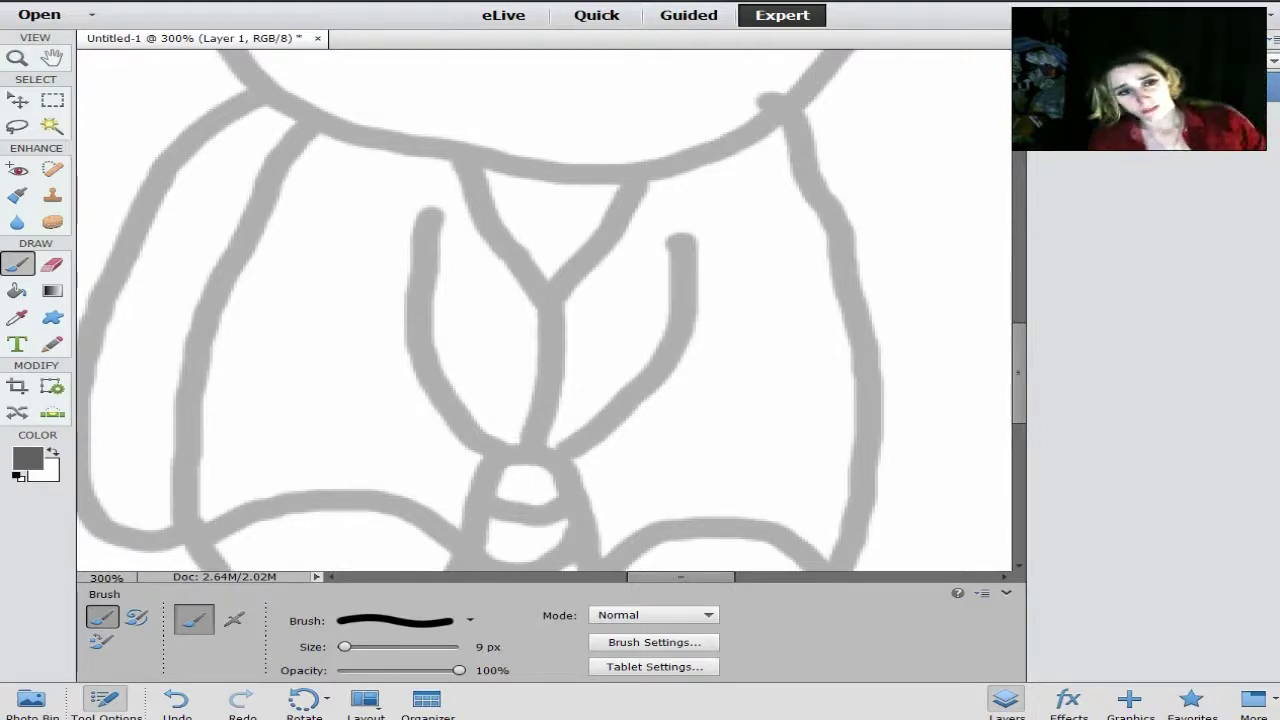
Erase the two curved lines on either side of the torso's centre line with a 22 px eraser
key("e")
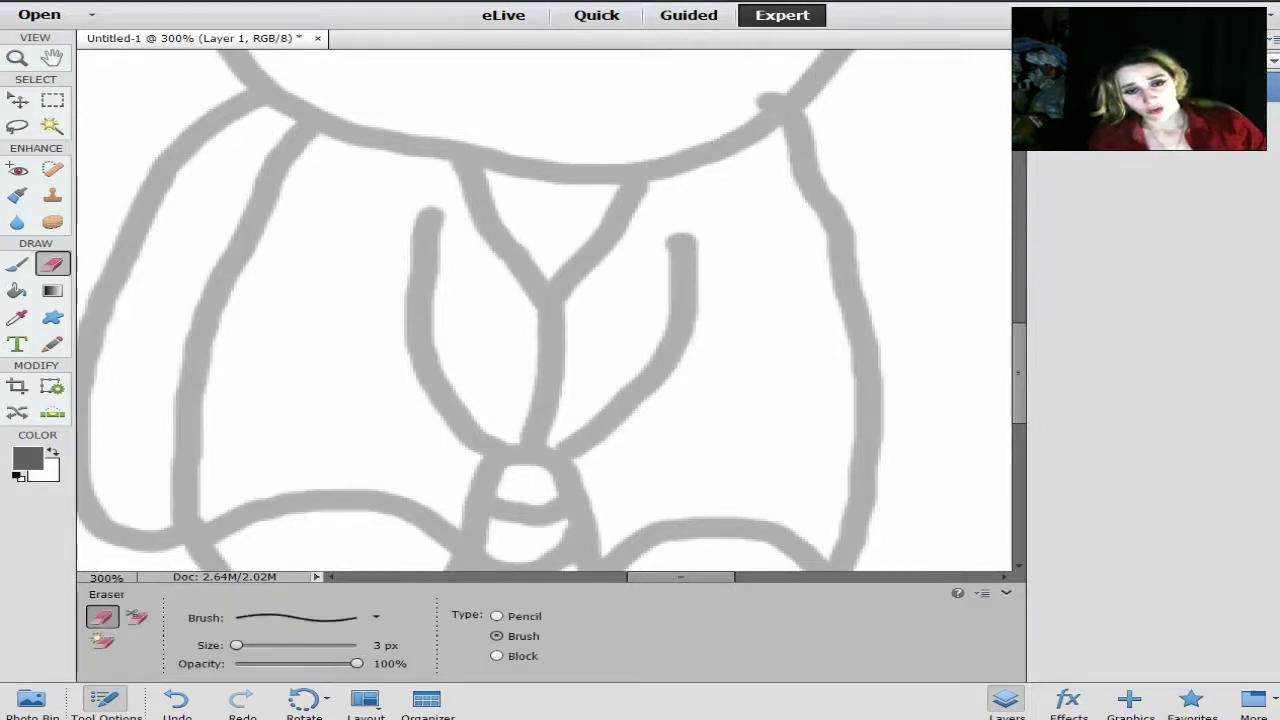
left_click_drag(237, 646, 256, 646)
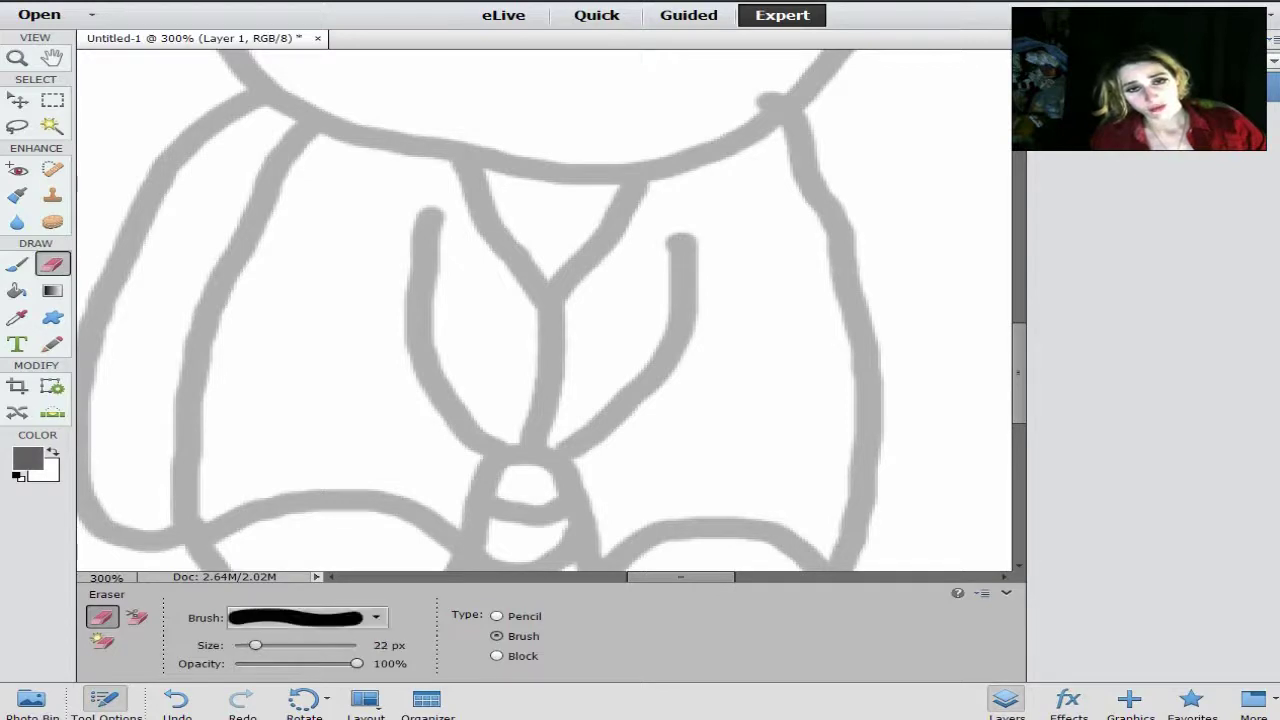
mouse_move(428, 215)
left_mouse_down()
mouse_move(420, 272)
mouse_move(440, 392)
mouse_move(495, 448)
left_mouse_up()
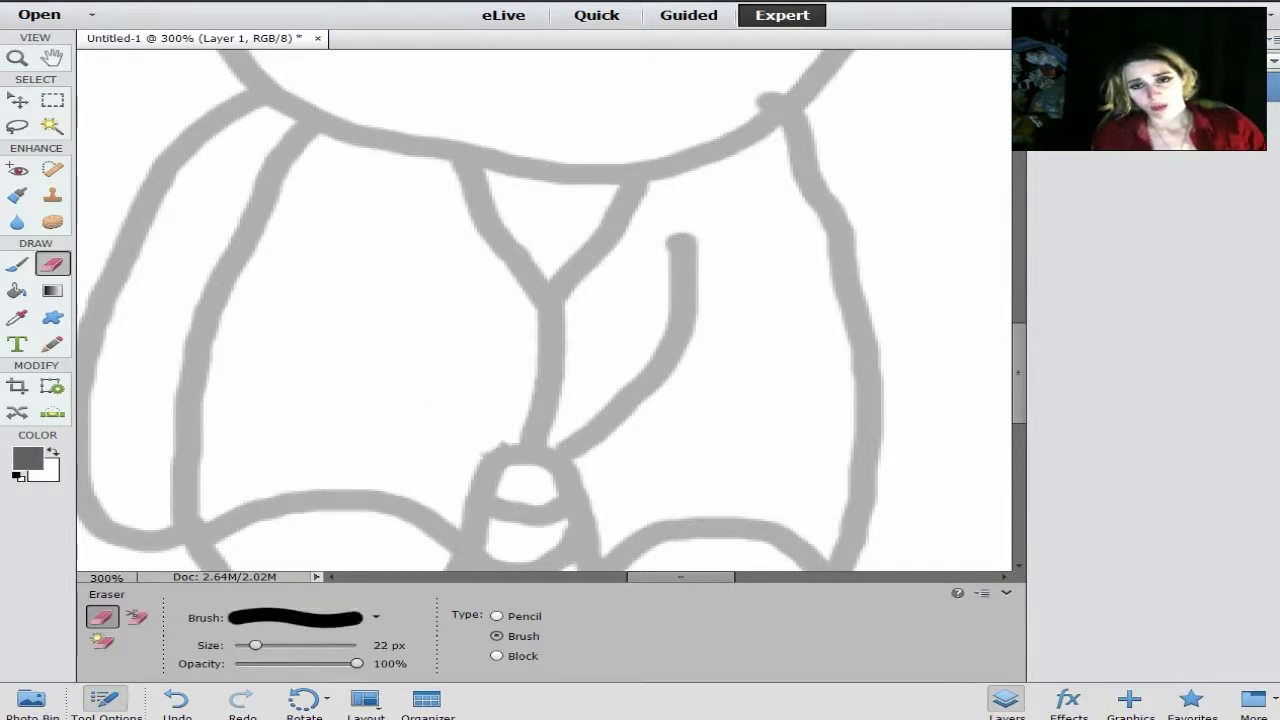
mouse_move(680, 242)
left_mouse_down()
mouse_move(685, 268)
mouse_move(648, 378)
mouse_move(565, 452)
left_mouse_up()
Draw a notched collar lapel on each side of the V neckline and a curved line from below each lapel to the crotch
key("b")
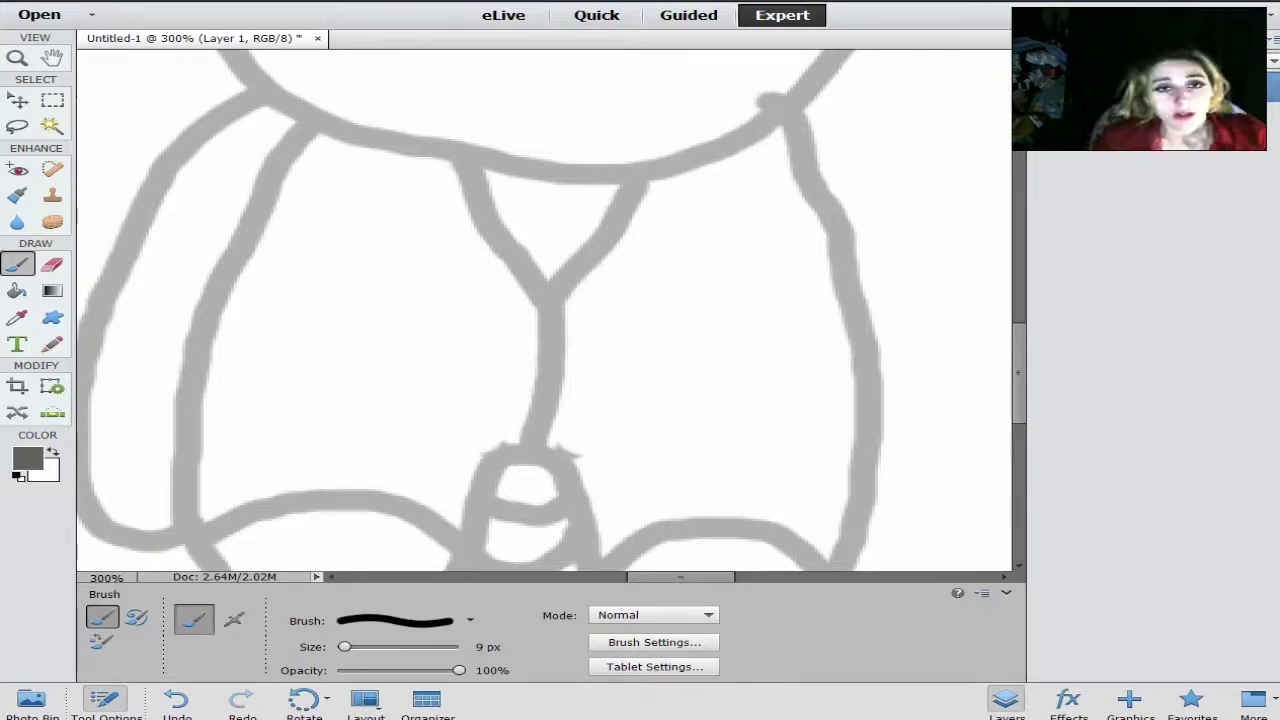
mouse_move(405, 155)
left_mouse_down()
mouse_move(418, 210)
mouse_move(439, 218)
mouse_move(433, 272)
mouse_move(538, 322)
left_mouse_up()
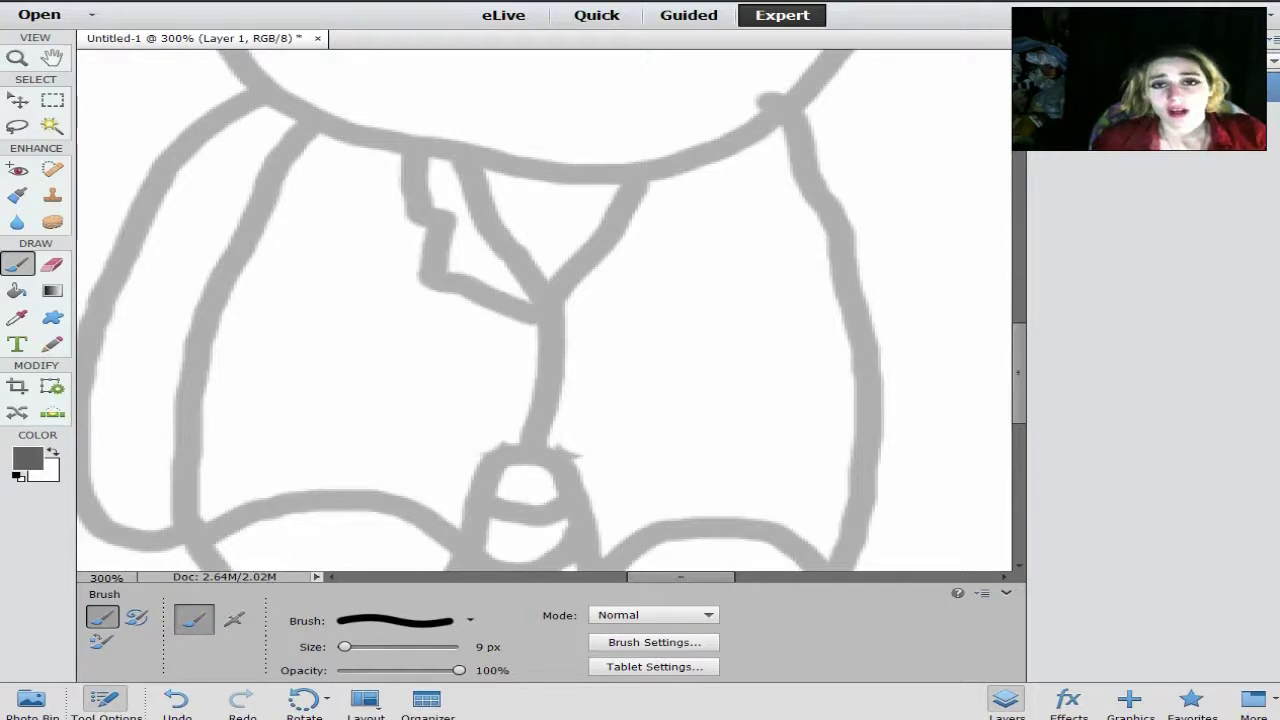
mouse_move(712, 165)
left_mouse_down()
mouse_move(689, 242)
mouse_move(651, 242)
mouse_move(658, 292)
mouse_move(565, 324)
left_mouse_up()
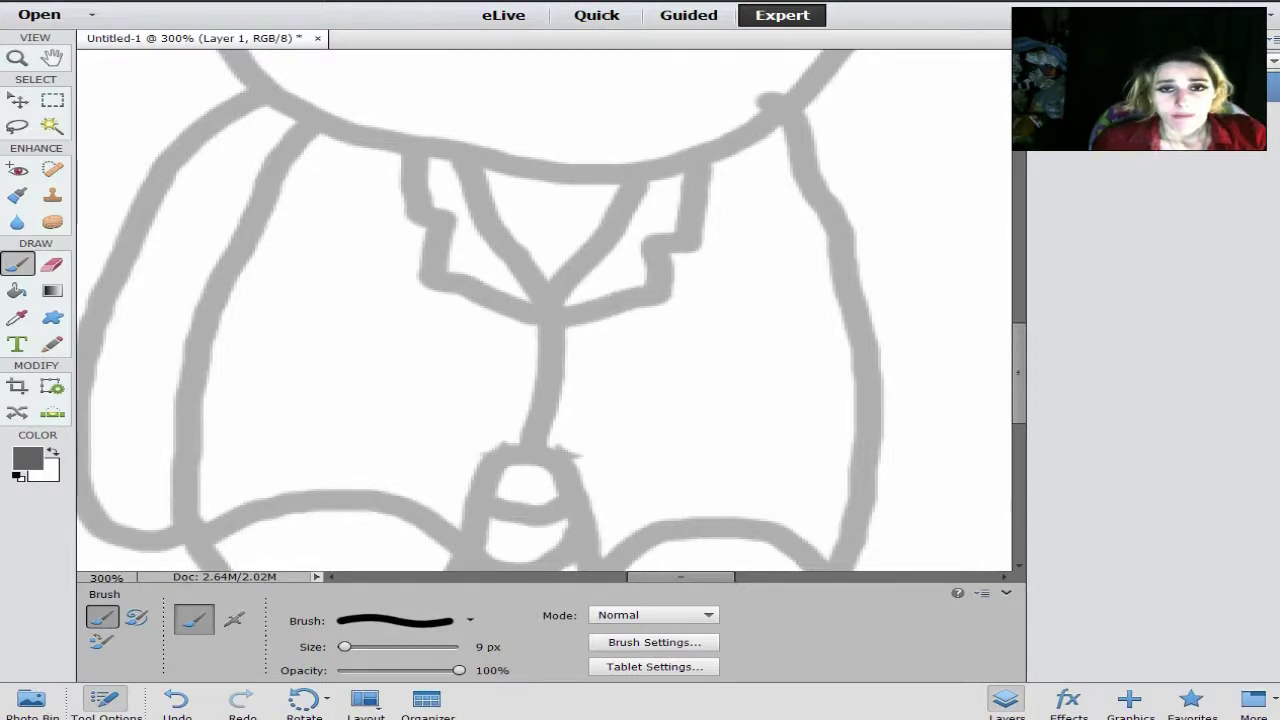
mouse_move(403, 240)
left_mouse_down()
mouse_move(400, 290)
mouse_move(462, 418)
mouse_move(495, 447)
mouse_move(580, 460)
mouse_move(652, 430)
mouse_move(700, 370)
mouse_move(708, 275)
left_mouse_up()
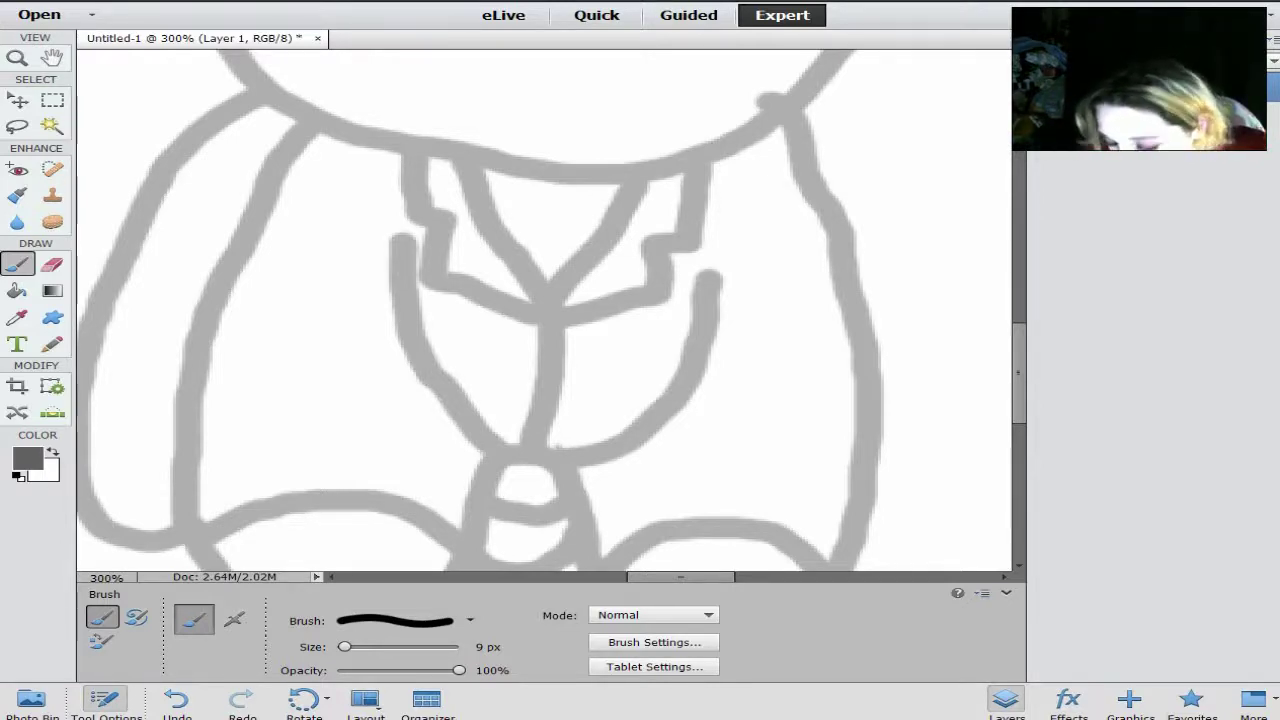
Erase the top stretch of the head outline between its left curve and the bow
scroll(544, 310, "up", 1)
scroll(545, 310, "up", 8)
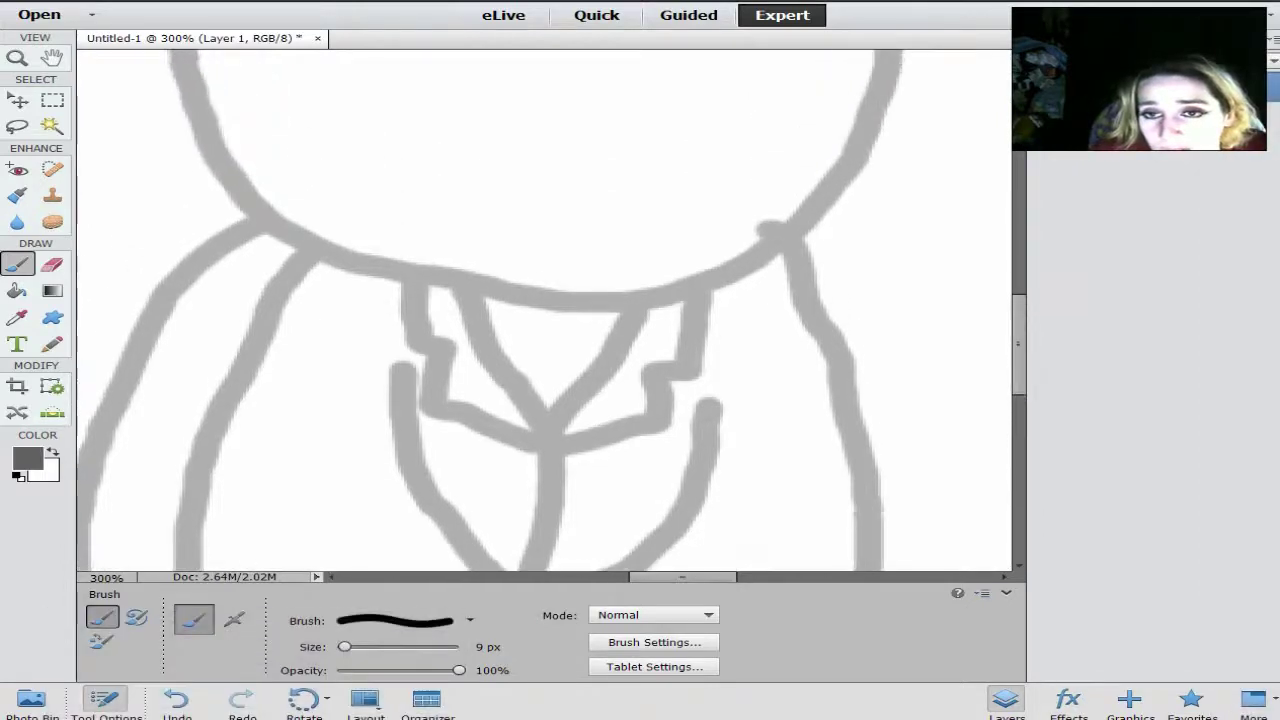
scroll(545, 310, "up", 6)
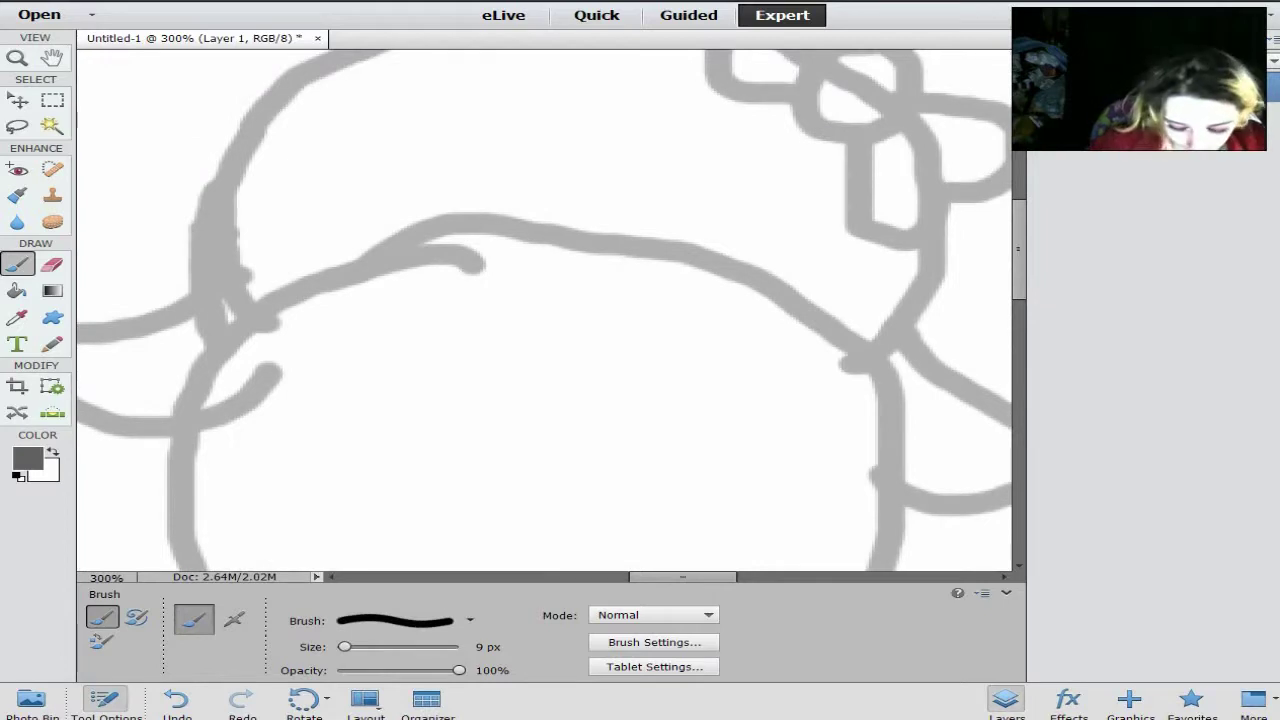
key("ctrl+minus")
key("ctrl+minus")
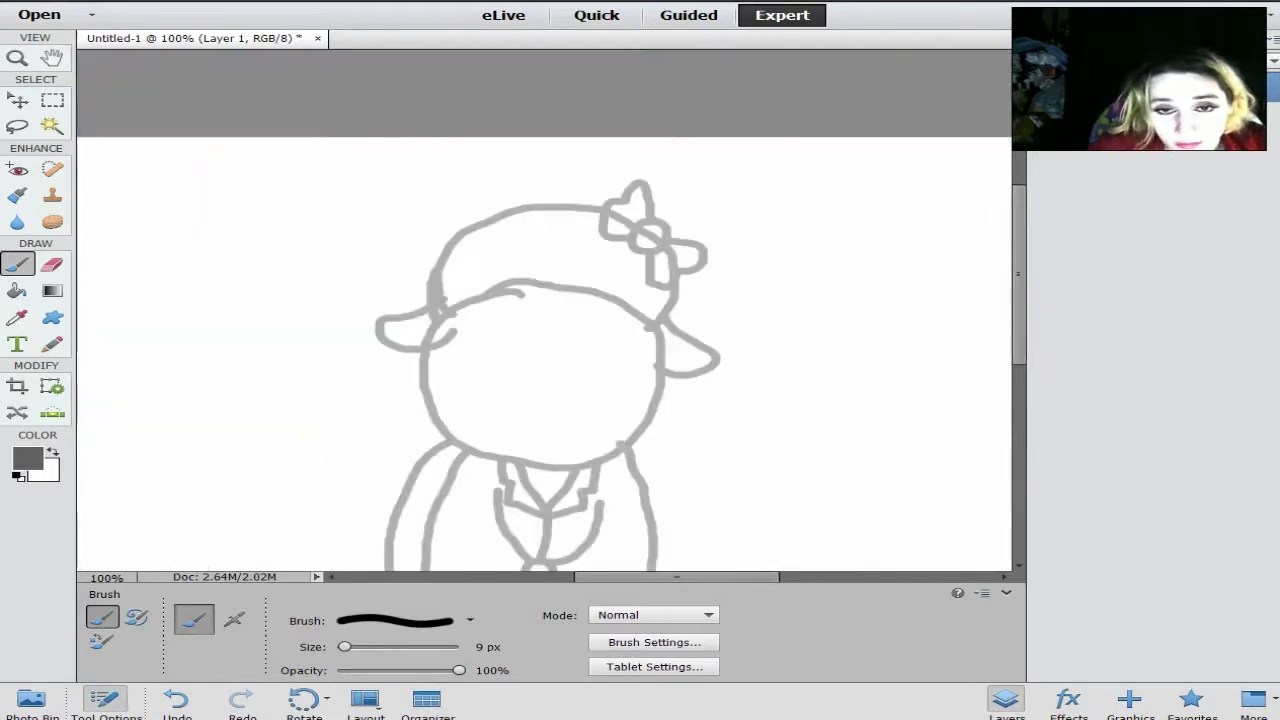
scroll(545, 310, "down", 4)
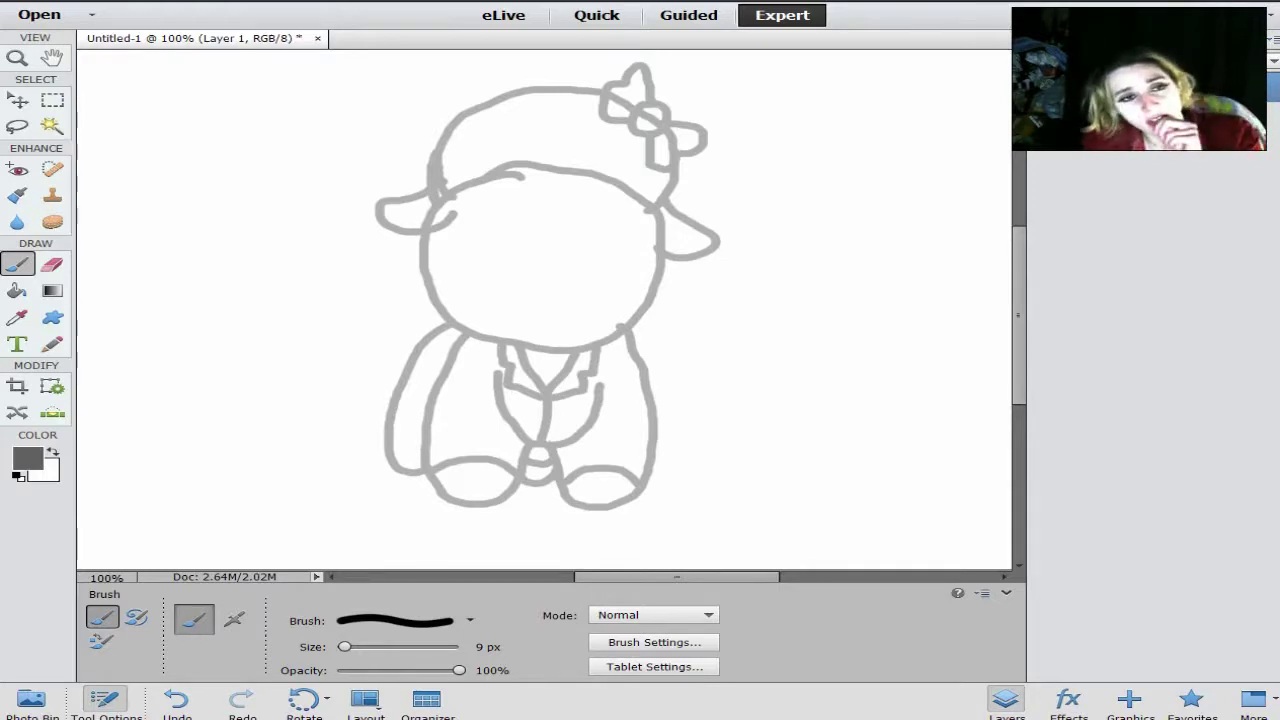
key("e")
scroll(544, 310, "up", 1)
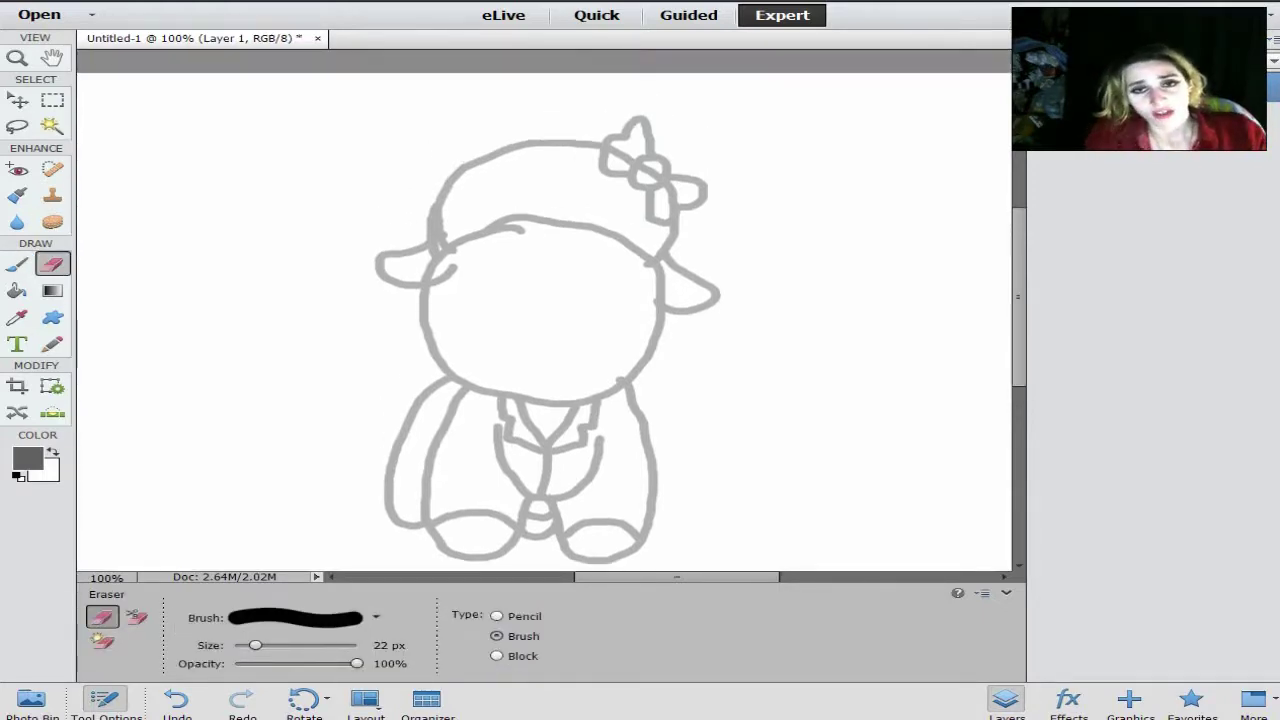
key("ctrl+equal")
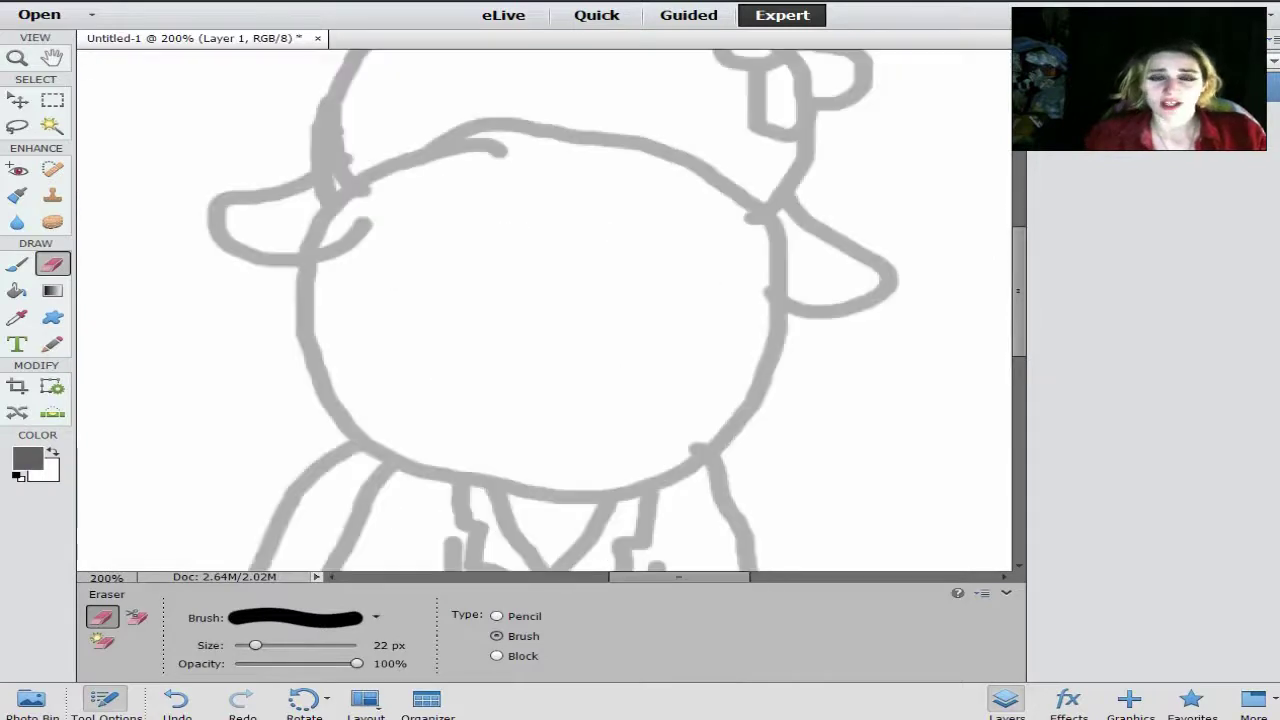
scroll(545, 310, "up", 5)
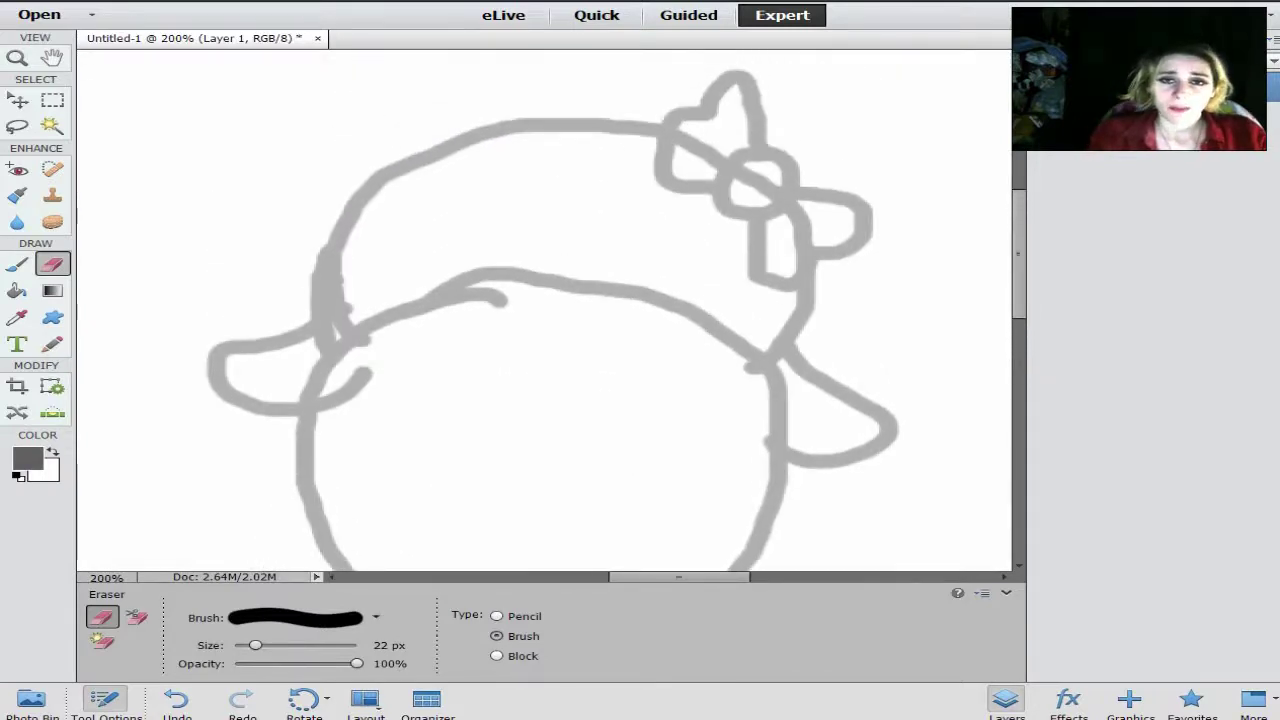
mouse_move(658, 128)
left_mouse_down()
mouse_move(466, 133)
mouse_move(448, 144)
mouse_move(497, 137)
mouse_move(450, 150)
left_mouse_up()
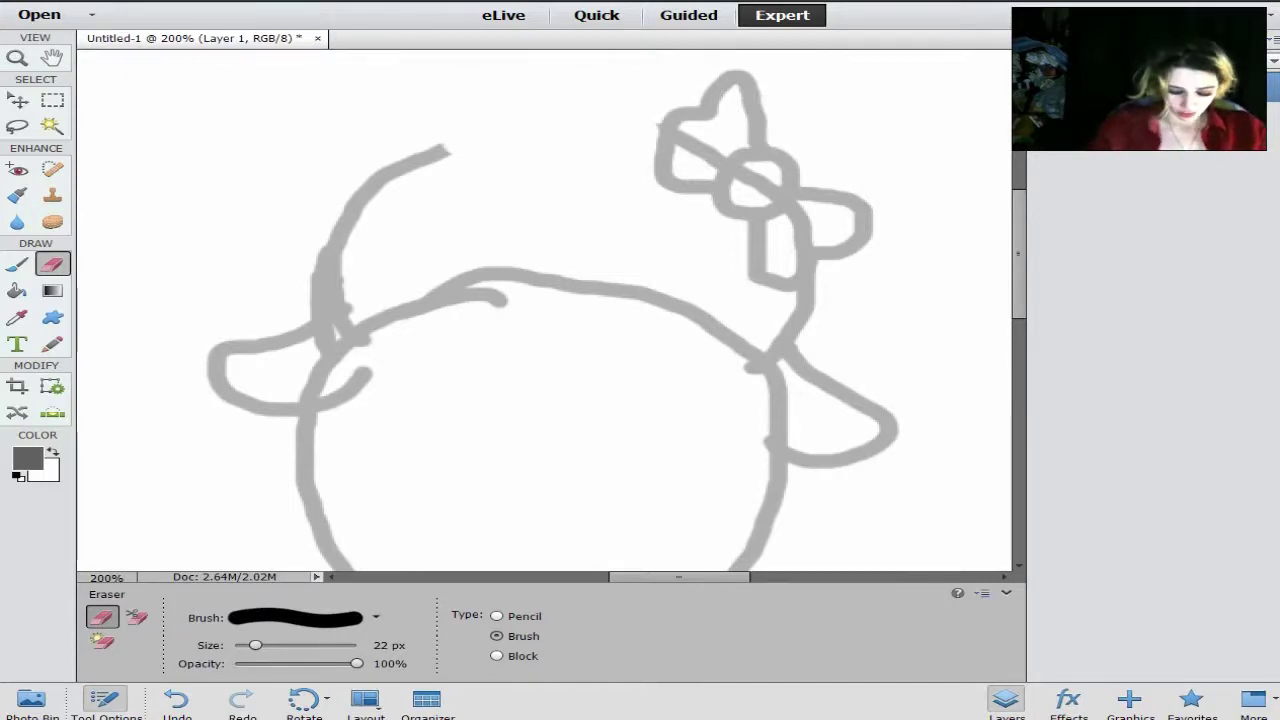
Redraw the top of the head as two rounded bumps that meet in a small notch beside the bow
mouse_move(1279, 0)
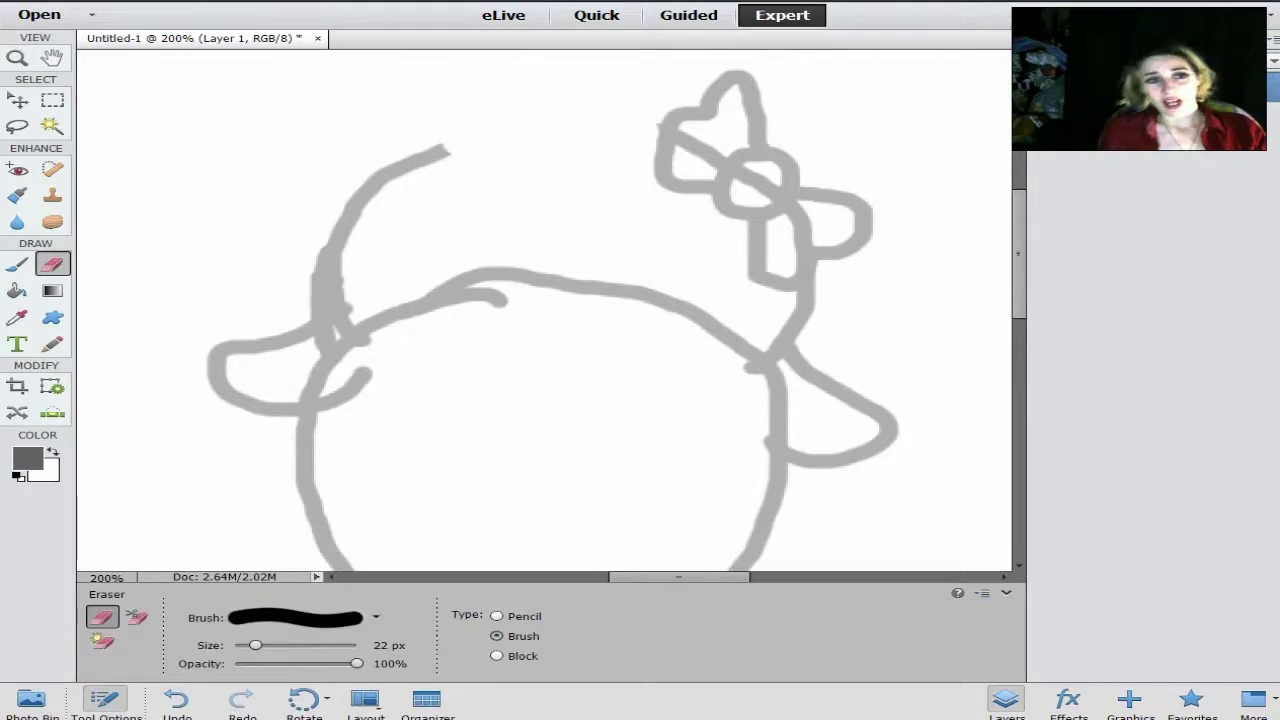
key("b")
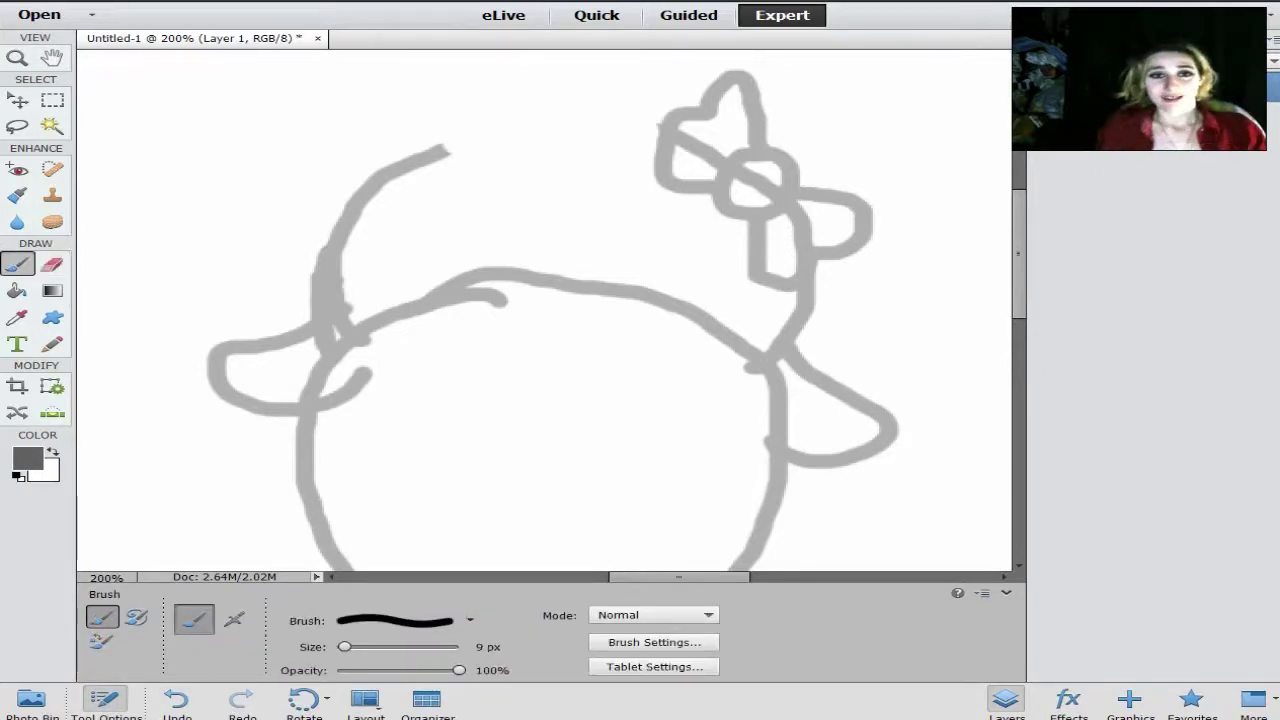
mouse_move(448, 150)
left_mouse_down()
mouse_move(496, 124)
mouse_move(538, 134)
mouse_move(570, 167)
mouse_move(596, 122)
mouse_move(658, 128)
left_mouse_up()
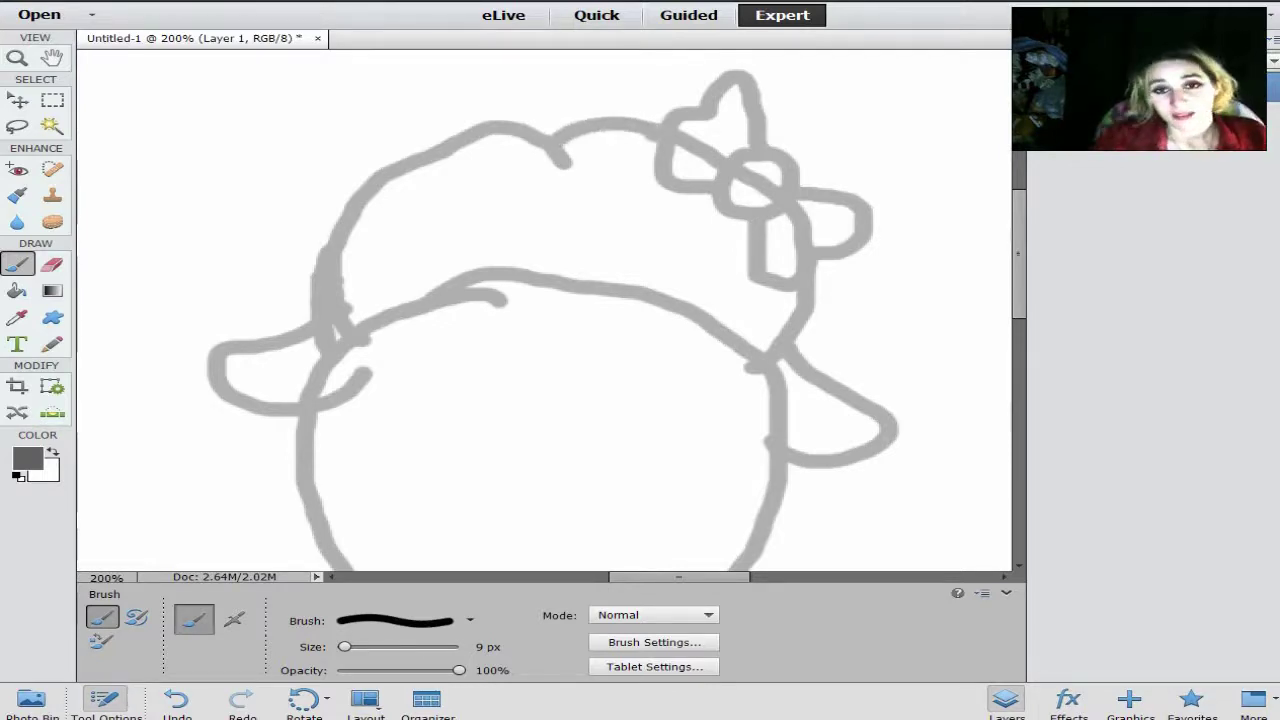
On a new layer, reset the brush colour to black and ink the bow's loops, round knot and short crease lines
scroll(544, 310, "down", 3)
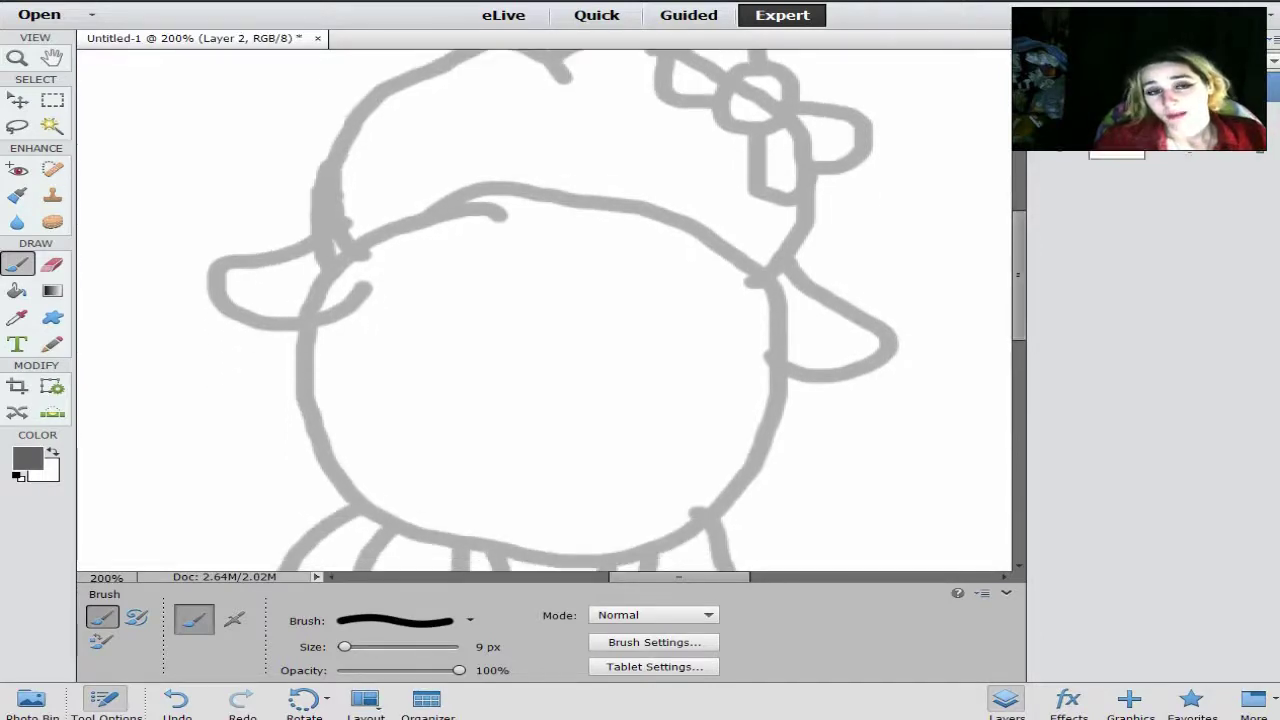
key("d")
scroll(544, 310, "up", 3)
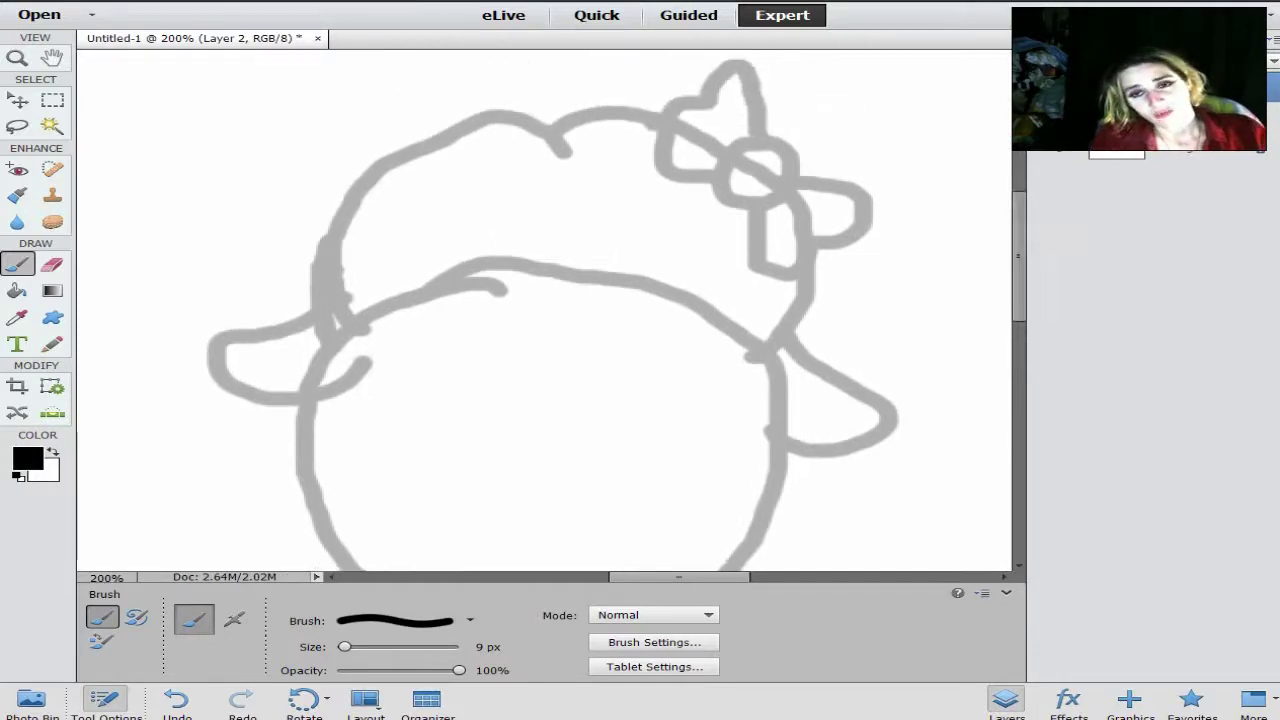
scroll(544, 310, "right", 3)
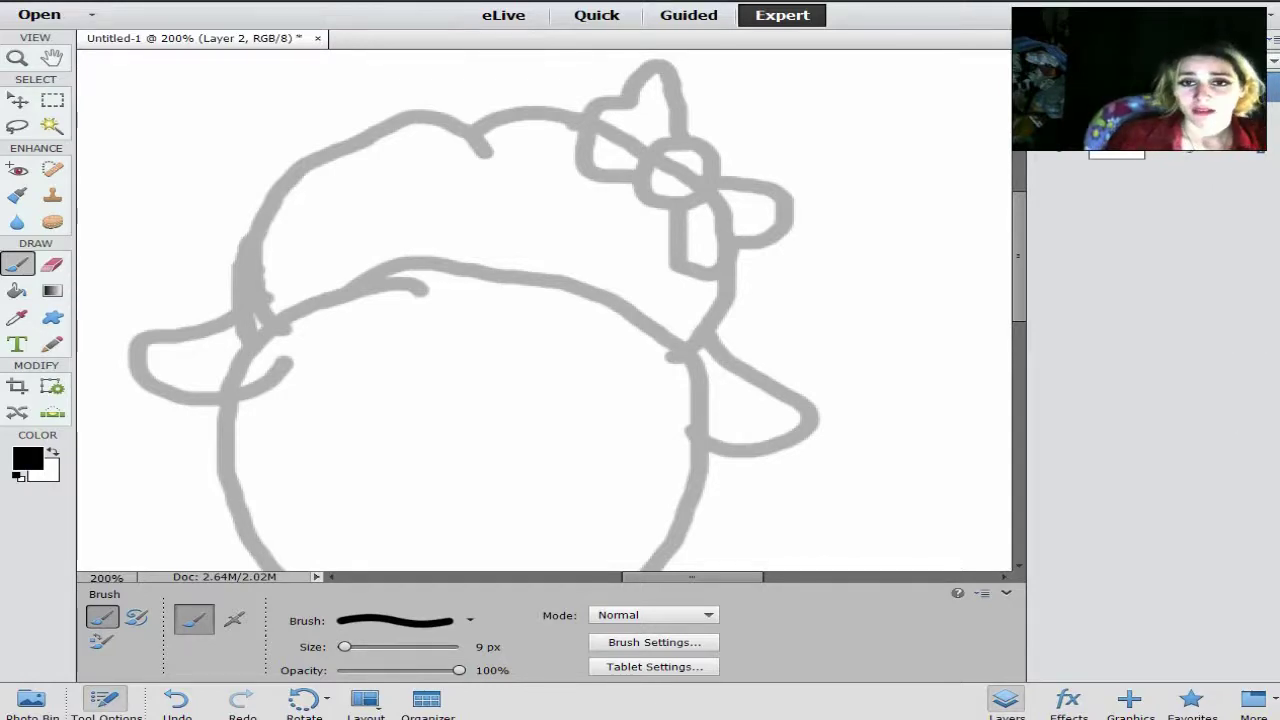
mouse_move(703, 150)
left_mouse_down()
mouse_move(644, 163)
mouse_move(637, 183)
mouse_move(651, 203)
mouse_move(698, 192)
mouse_move(721, 167)
mouse_move(679, 128)
mouse_move(657, 68)
mouse_move(585, 123)
mouse_move(577, 152)
mouse_move(634, 188)
mouse_move(627, 148)
mouse_move(641, 150)
mouse_move(670, 142)
left_mouse_up()
left_click(628, 148)
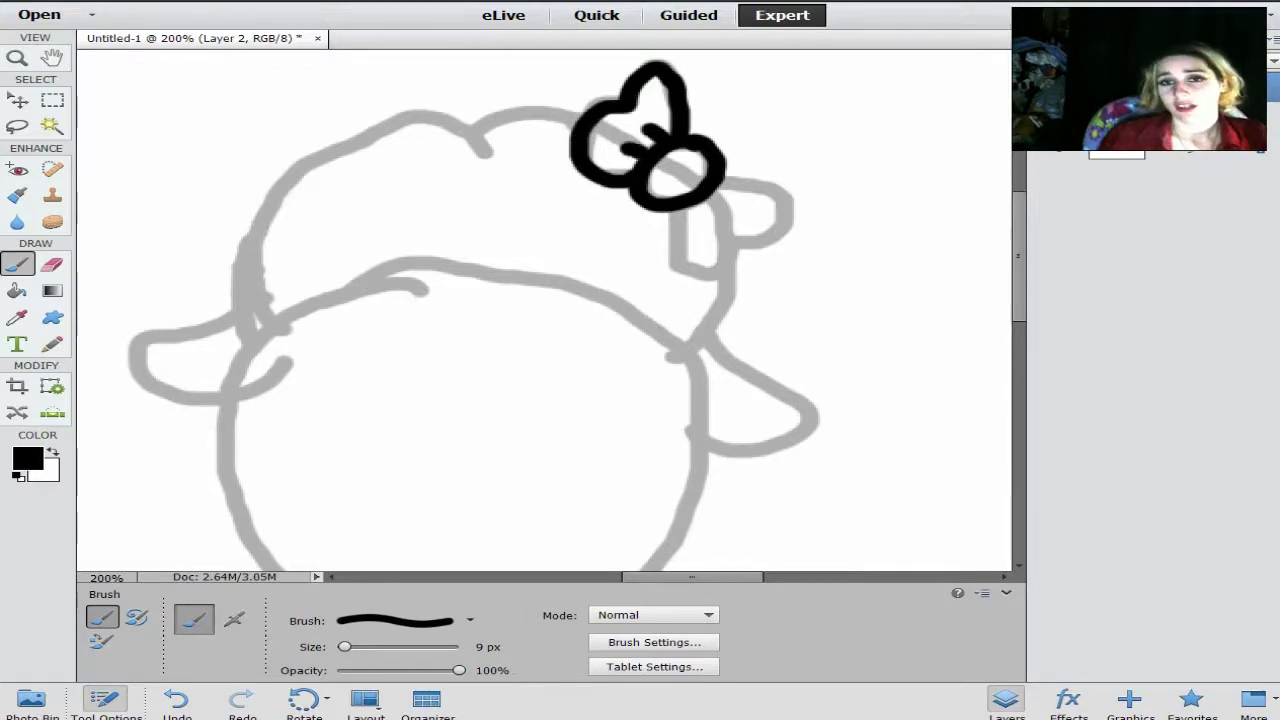
mouse_move(672, 206)
left_mouse_down()
mouse_move(690, 270)
mouse_move(713, 283)
mouse_move(743, 241)
mouse_move(789, 213)
mouse_move(787, 196)
mouse_move(733, 211)
left_mouse_up()
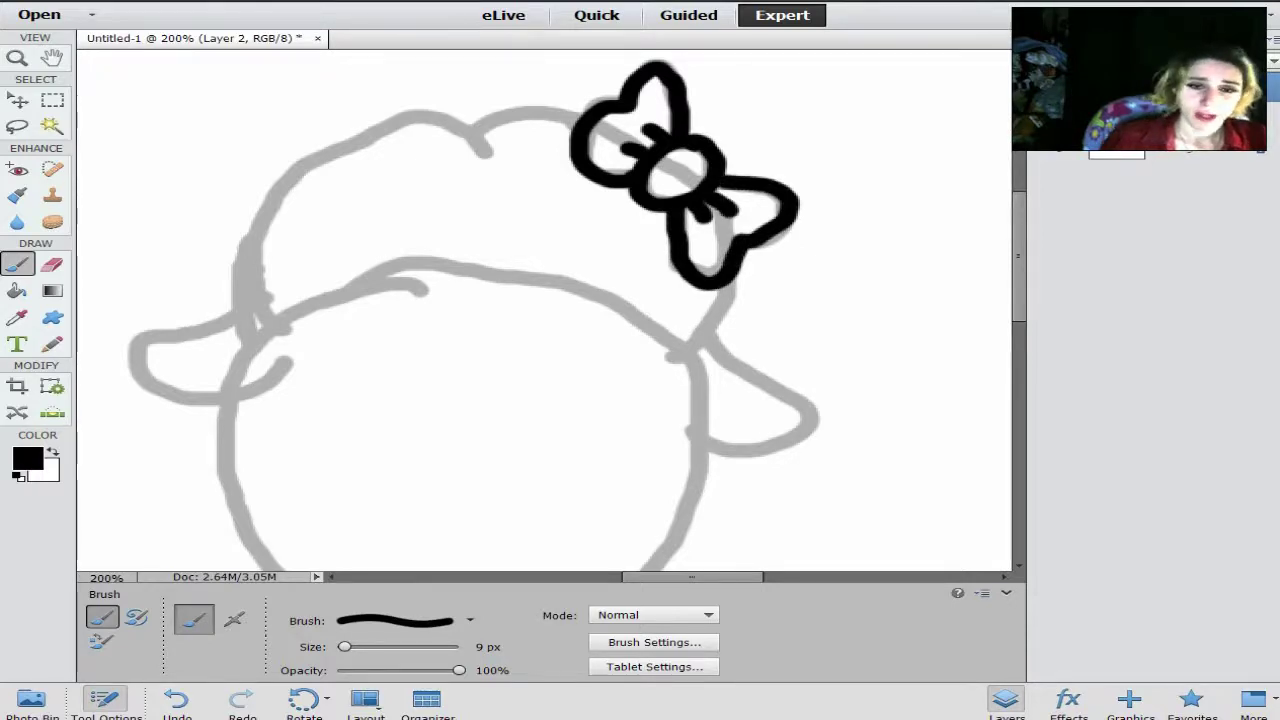
Switch to the 5 px brush and ink the head from the top notch down to the left ear with short overlapping fur strokes
left_click(469, 621)
left_click(415, 551)
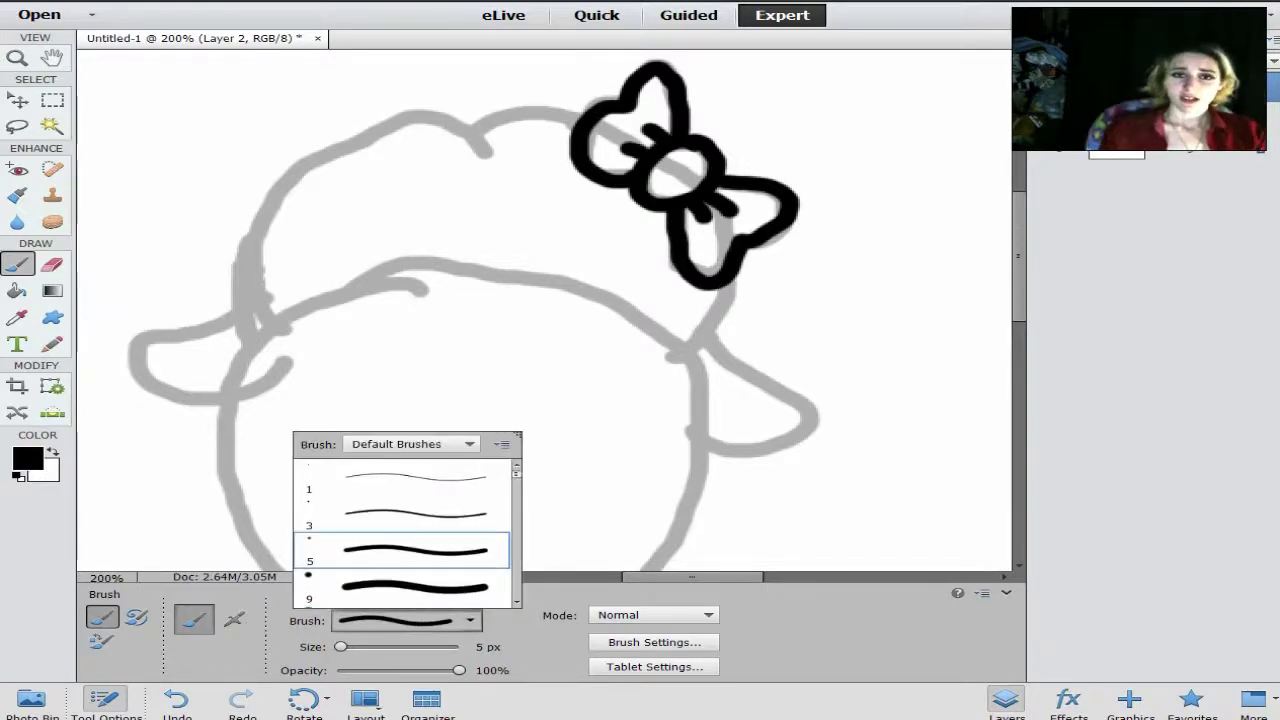
mouse_move(484, 151)
left_mouse_down()
mouse_move(461, 111)
mouse_move(459, 126)
mouse_move(413, 108)
left_mouse_up()
mouse_move(419, 122)
left_mouse_down()
mouse_move(391, 113)
mouse_move(358, 138)
left_mouse_up()
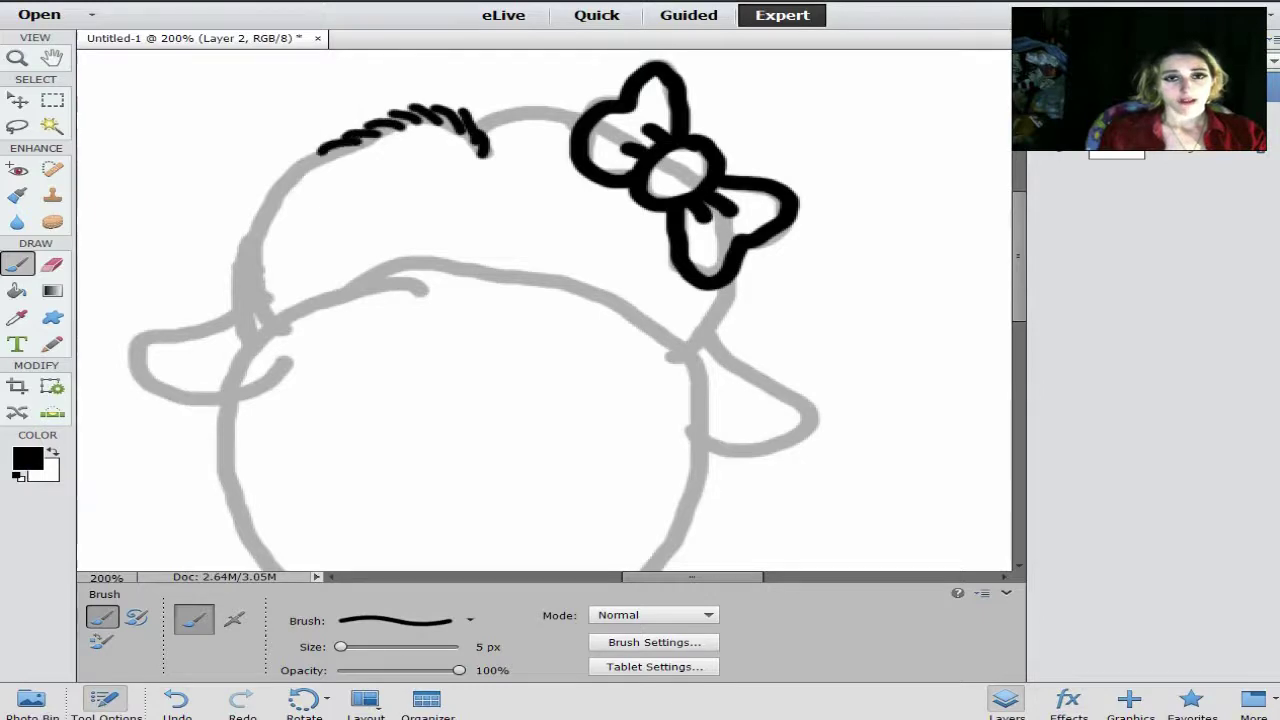
mouse_move(296, 172)
left_mouse_down()
mouse_move(330, 156)
mouse_move(306, 174)
left_mouse_up()
mouse_move(266, 194)
left_mouse_down()
mouse_move(286, 178)
mouse_move(262, 218)
left_mouse_up()
left_click_drag(236, 254, 260, 240)
mouse_move(238, 276)
left_mouse_down()
mouse_move(254, 244)
mouse_move(258, 266)
left_mouse_up()
mouse_move(234, 310)
left_mouse_down()
mouse_move(254, 270)
mouse_move(258, 294)
left_mouse_up()
mouse_move(238, 332)
left_mouse_down()
mouse_move(252, 306)
mouse_move(266, 322)
mouse_move(250, 350)
left_mouse_up()
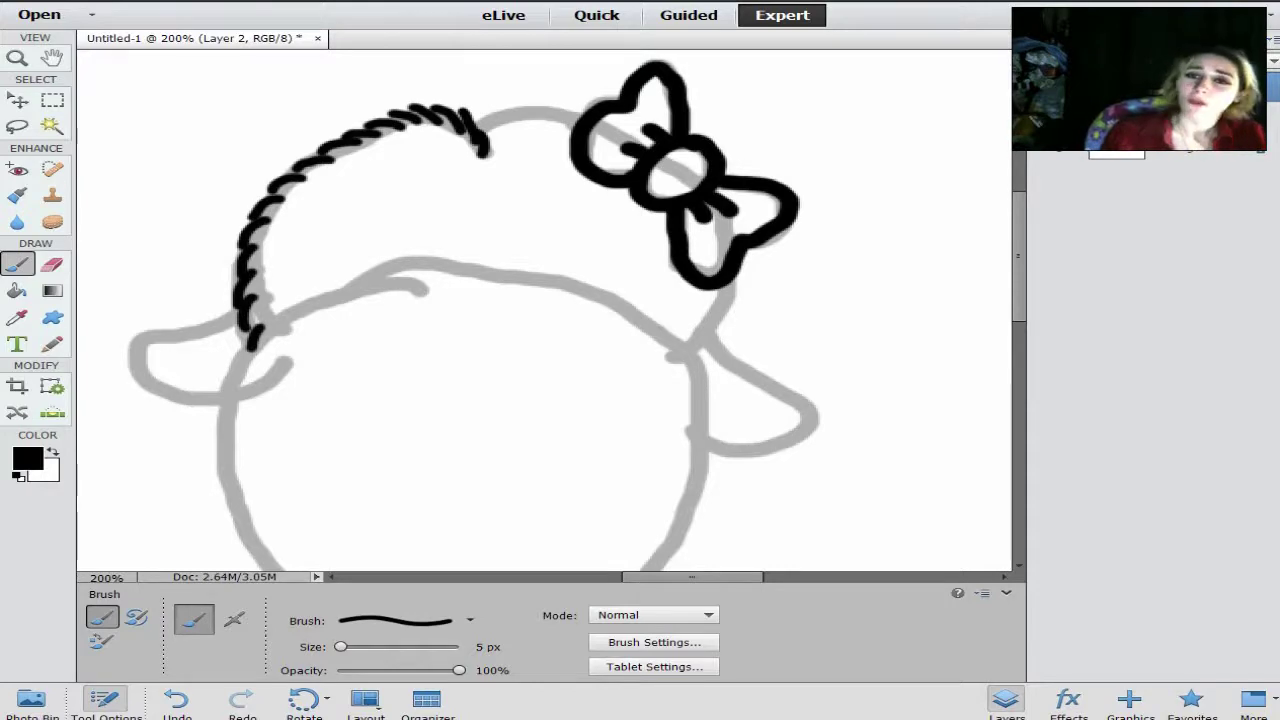
Continue the fur strokes down the head's left side to the lower-left curve, and from the bow to the right ear
scroll(545, 310, "down", 3)
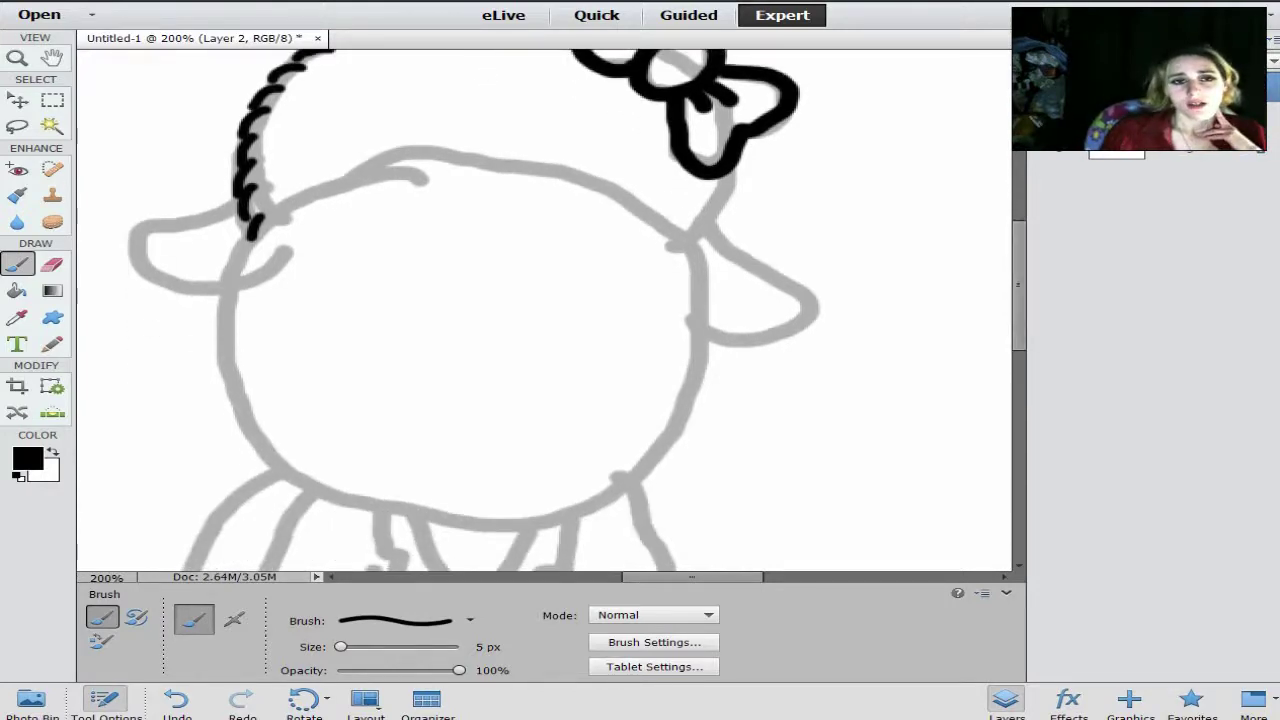
mouse_move(262, 232)
left_mouse_down()
mouse_move(222, 293)
mouse_move(232, 330)
mouse_move(218, 365)
mouse_move(231, 357)
mouse_move(232, 397)
left_mouse_up()
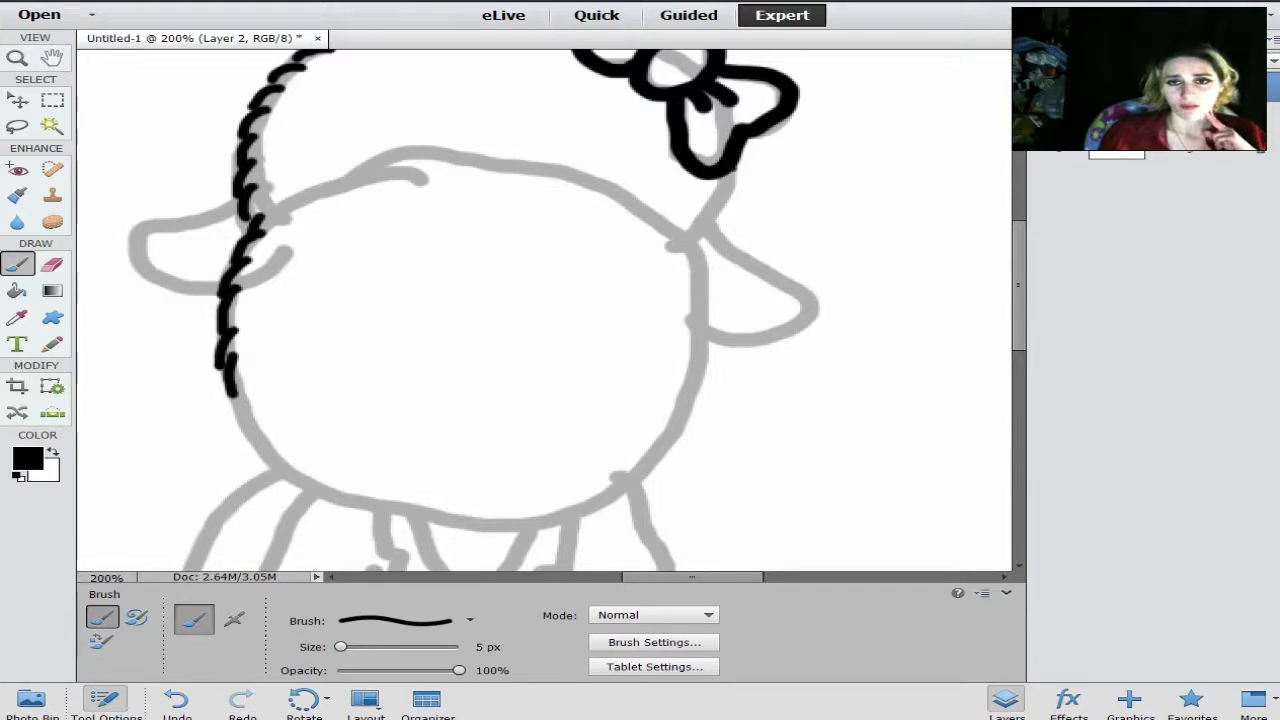
mouse_move(738, 166)
left_mouse_down()
mouse_move(732, 198)
mouse_move(722, 186)
mouse_move(694, 254)
left_mouse_up()
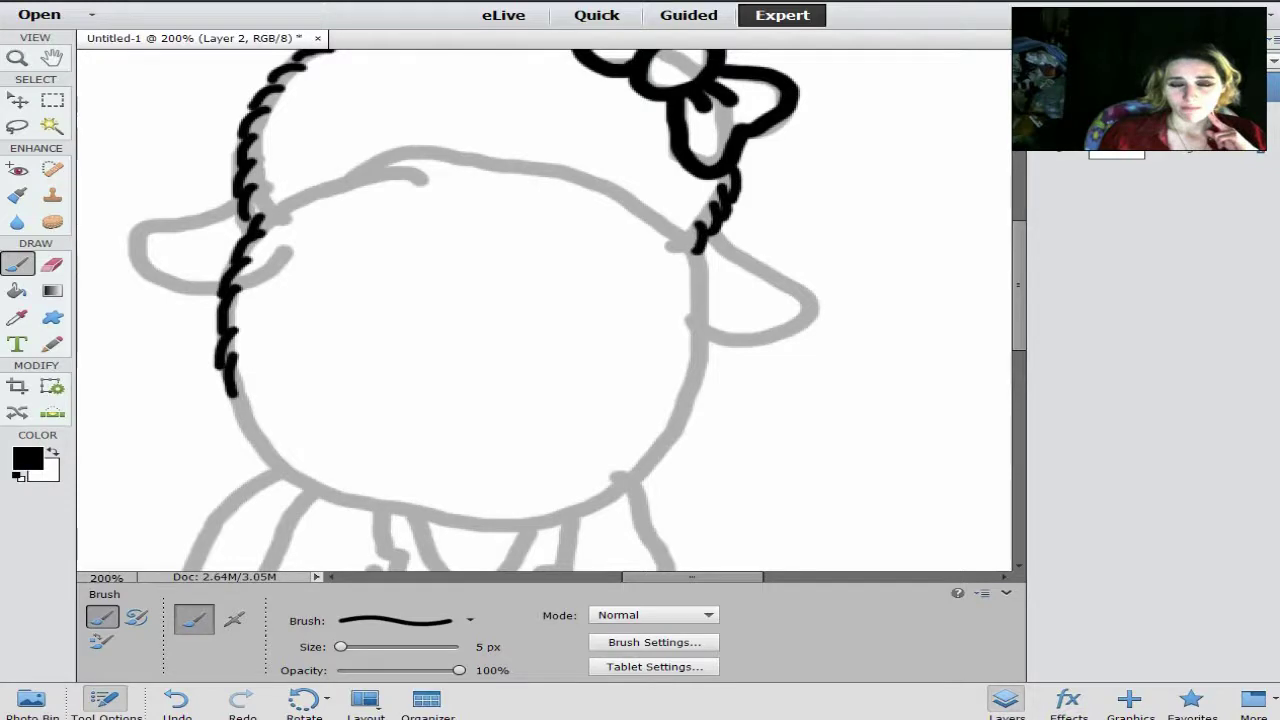
mouse_move(234, 378)
left_mouse_down()
mouse_move(240, 420)
mouse_move(250, 409)
mouse_move(248, 430)
mouse_move(260, 446)
mouse_move(263, 429)
mouse_move(280, 462)
left_mouse_up()
left_click_drag(270, 456, 308, 484)
left_click_drag(298, 478, 316, 490)
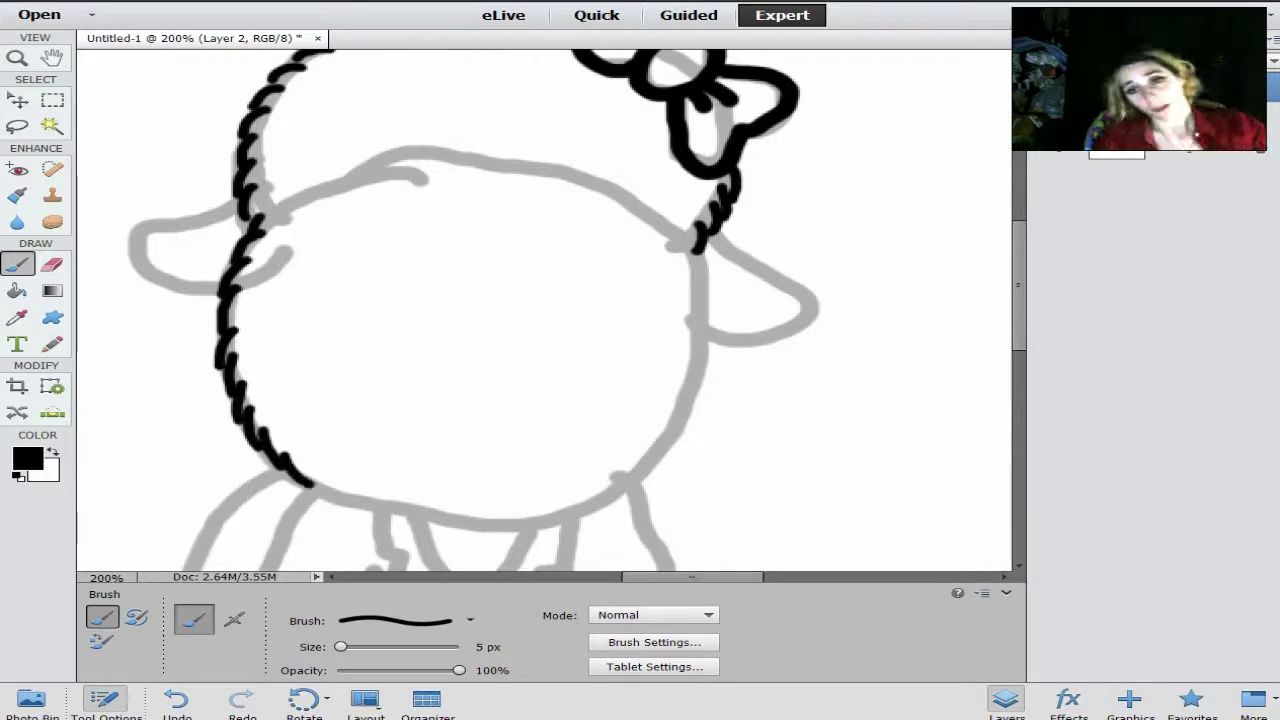
Ink the head's right side and underside with short fur strokes until the outline closes at the chin
left_click_drag(694, 242, 690, 264)
mouse_move(706, 256)
left_mouse_down()
mouse_move(688, 278)
mouse_move(708, 334)
mouse_move(690, 336)
left_mouse_up()
mouse_move(712, 330)
left_mouse_down()
mouse_move(689, 350)
mouse_move(700, 406)
left_mouse_up()
left_click_drag(306, 470, 326, 494)
left_click_drag(316, 488, 348, 500)
left_click_drag(338, 490, 438, 516)
mouse_move(696, 392)
left_mouse_down()
mouse_move(664, 460)
mouse_move(641, 464)
mouse_move(618, 494)
left_mouse_up()
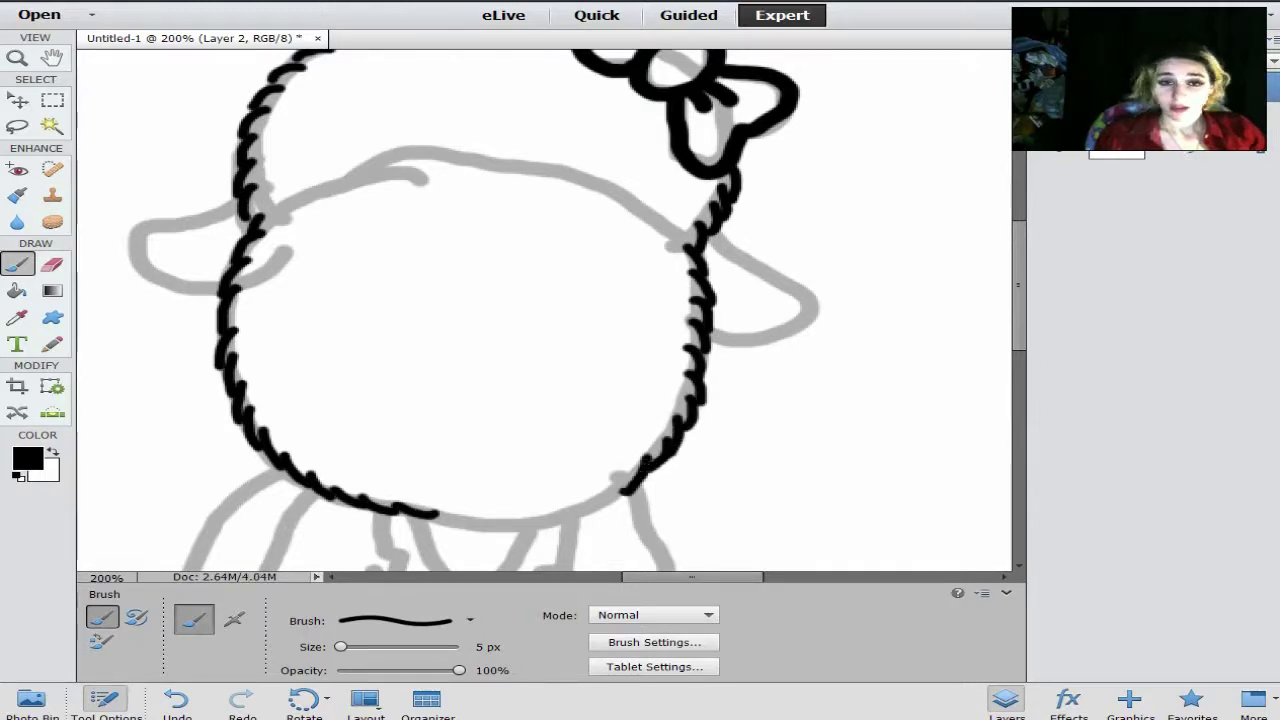
mouse_move(428, 504)
left_mouse_down()
mouse_move(568, 518)
mouse_move(614, 502)
left_mouse_up()
left_click_drag(602, 508, 625, 483)
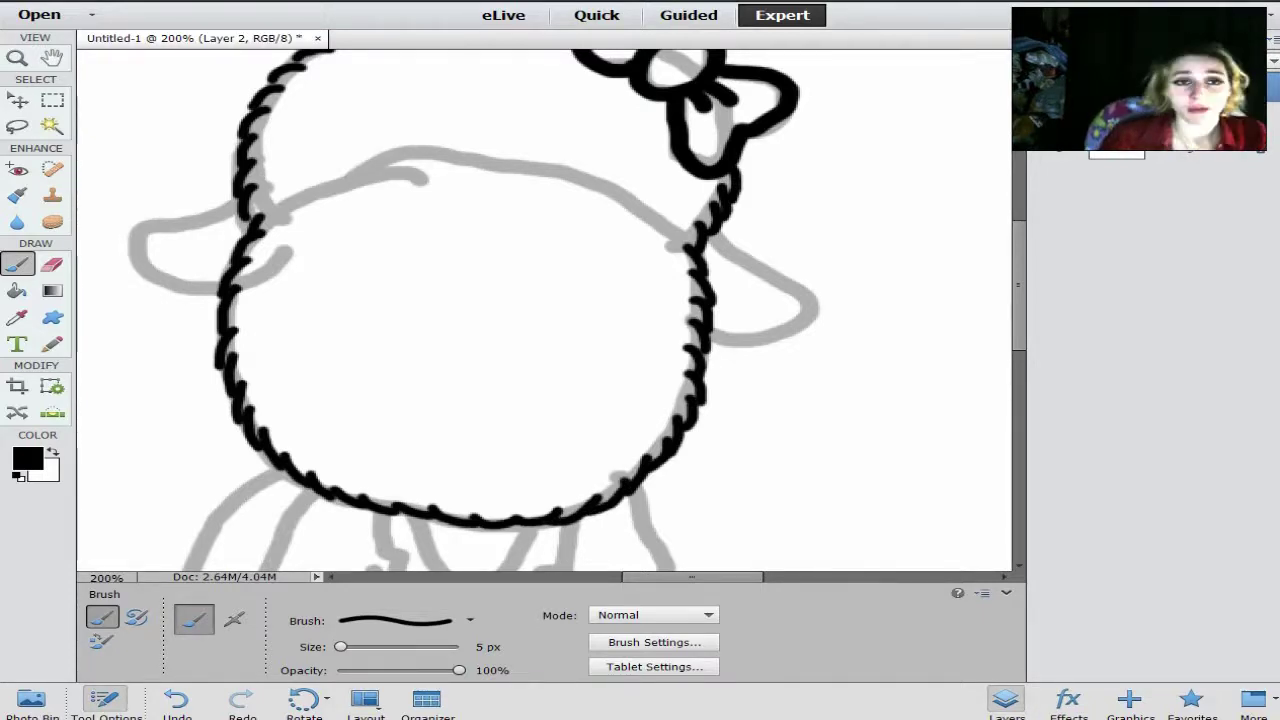
Ink the outline of both ears with smooth lines and add a short curved inner line in each
mouse_move(236, 196)
left_mouse_down()
mouse_move(155, 216)
mouse_move(130, 245)
mouse_move(152, 278)
mouse_move(220, 290)
left_mouse_up()
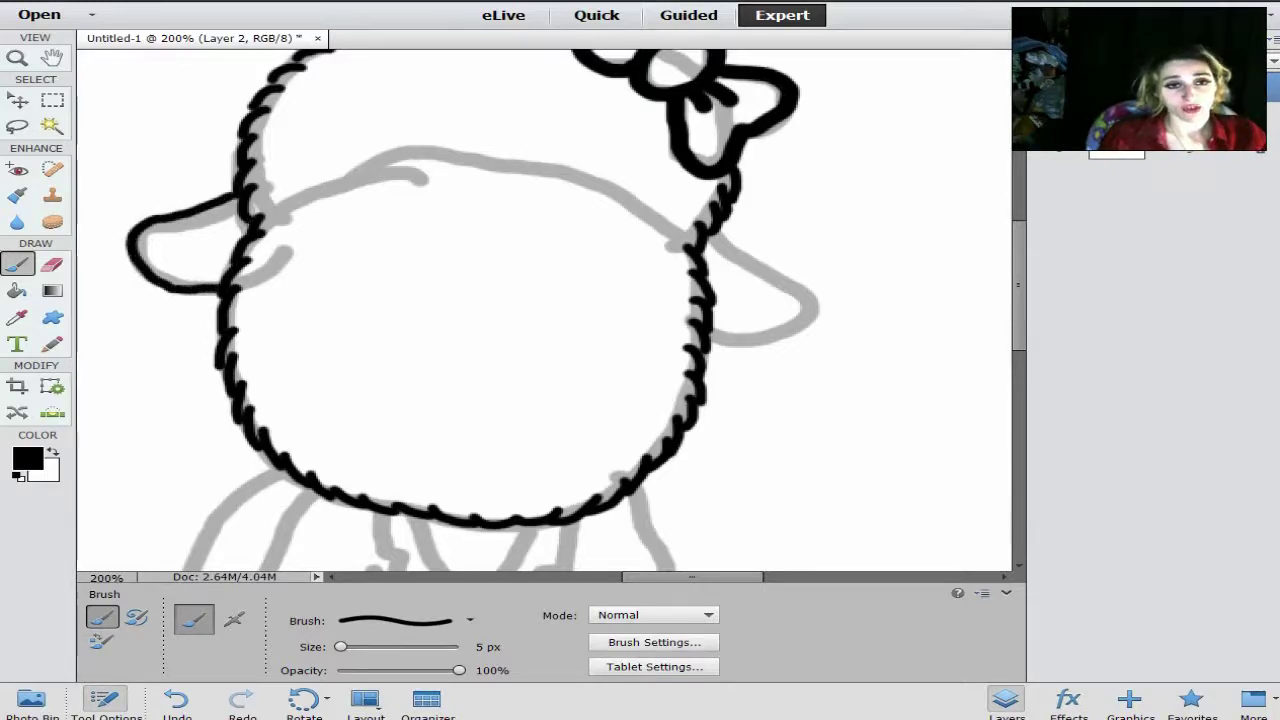
left_click_drag(240, 243, 182, 259)
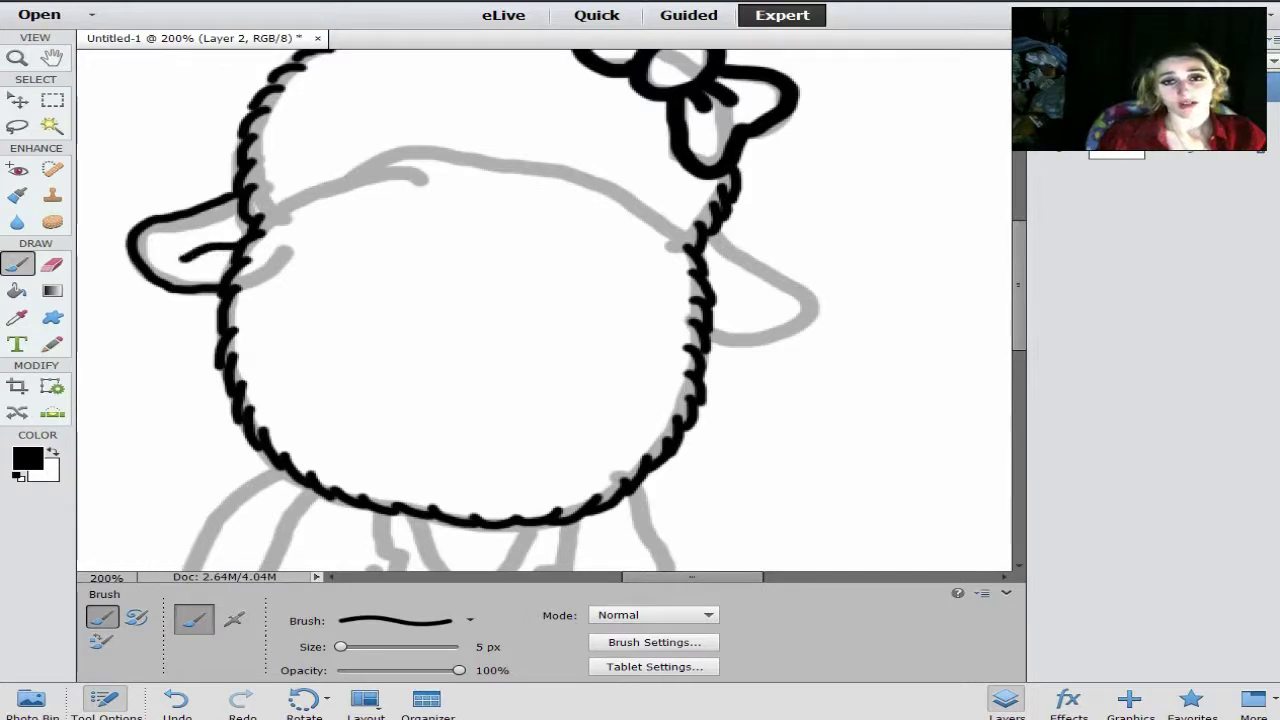
mouse_move(708, 234)
left_mouse_down()
mouse_move(811, 302)
mouse_move(776, 337)
mouse_move(716, 340)
mouse_move(731, 297)
mouse_move(765, 312)
left_mouse_up()
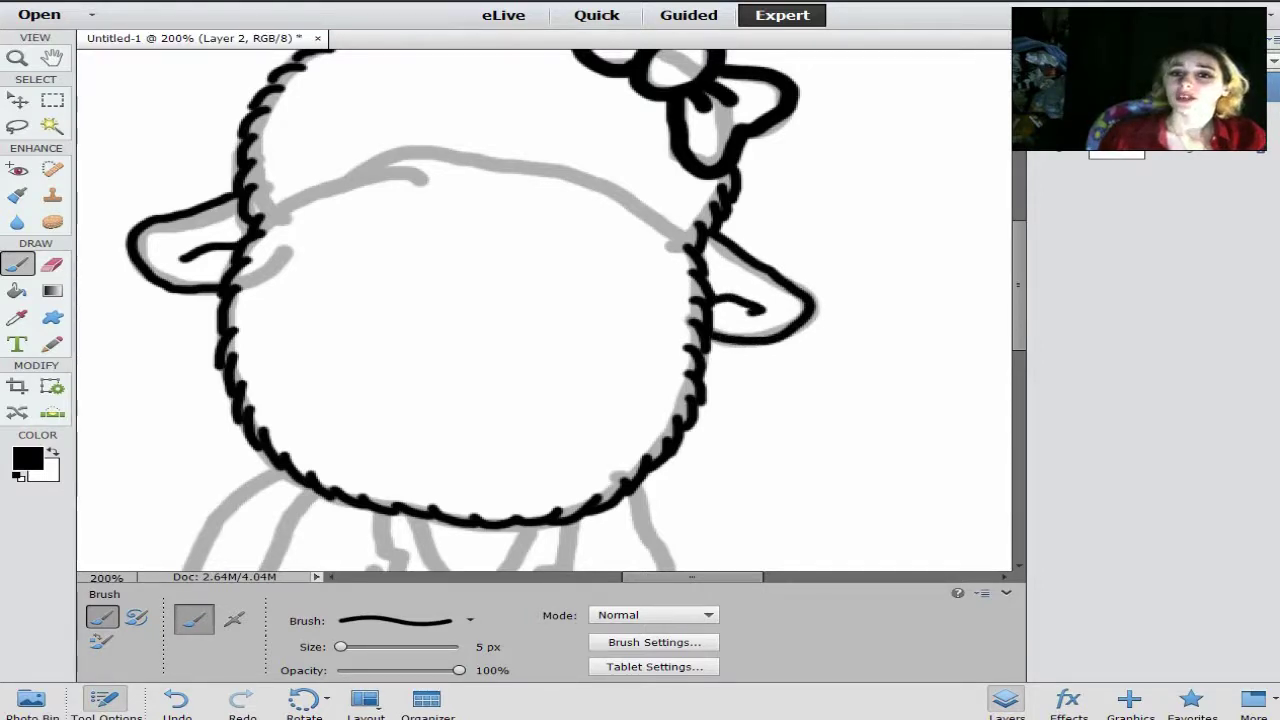
Ink the top of the head between the notch and the bow with short fur strokes
left_click_drag(1018, 286, 1018, 296)
scroll(545, 310, "down", 5)
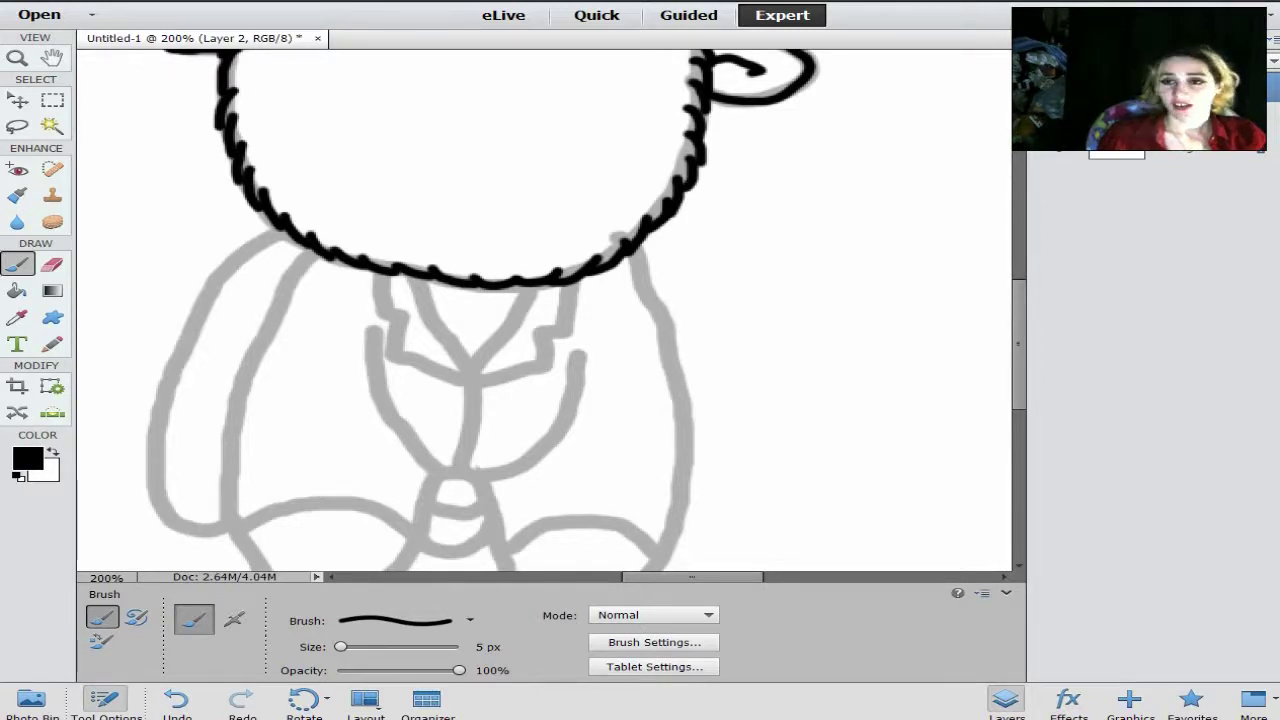
scroll(545, 310, "up", 7)
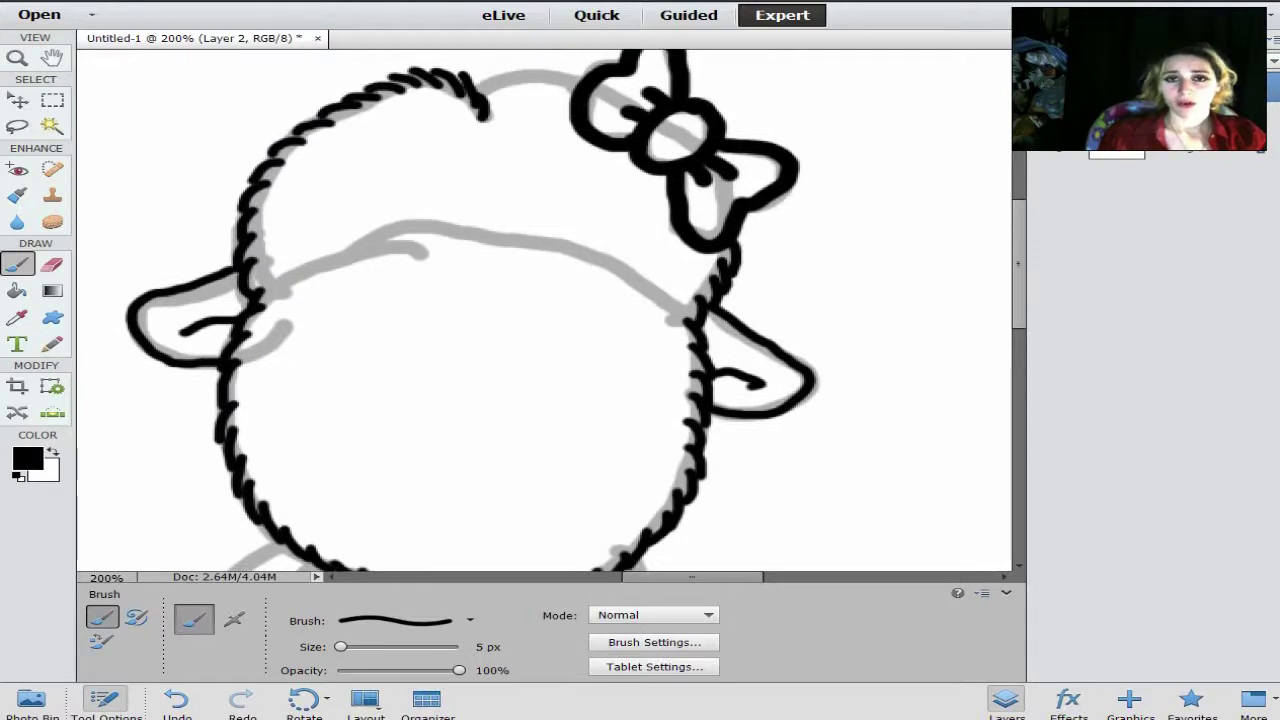
scroll(545, 310, "up", 1)
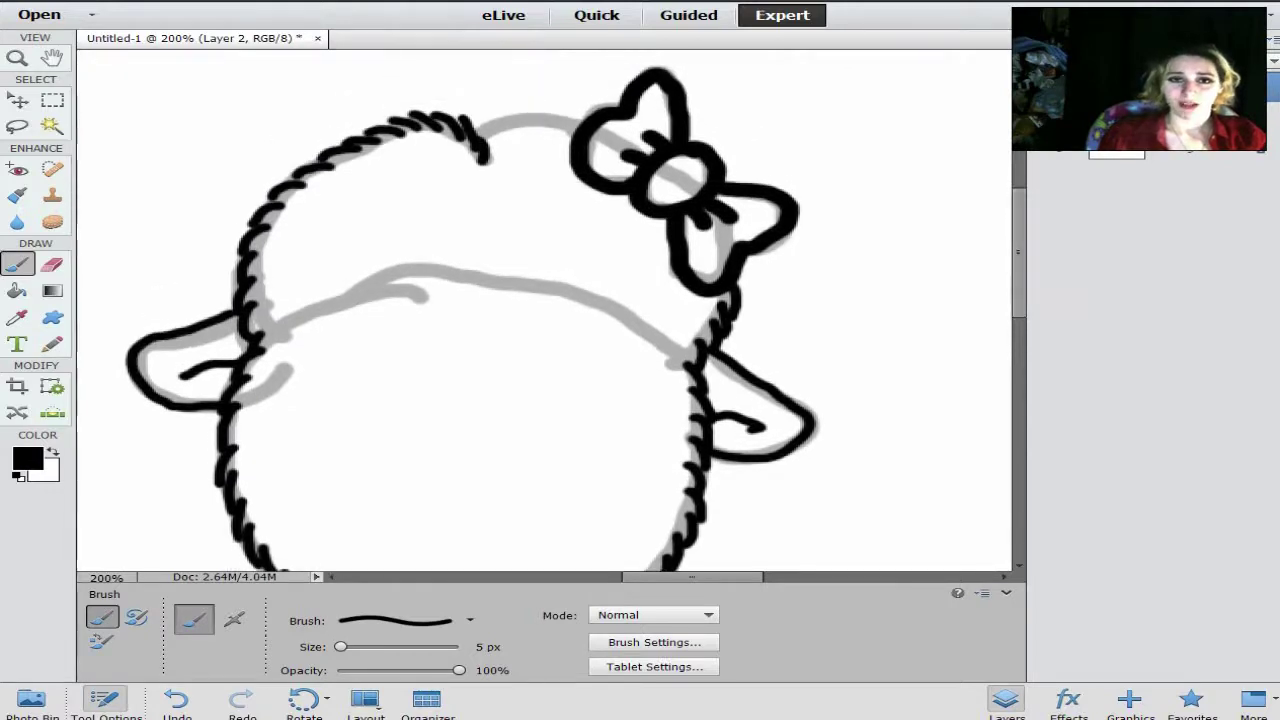
mouse_move(481, 138)
left_mouse_down()
mouse_move(505, 114)
mouse_move(556, 108)
left_mouse_up()
left_click_drag(552, 120, 582, 116)
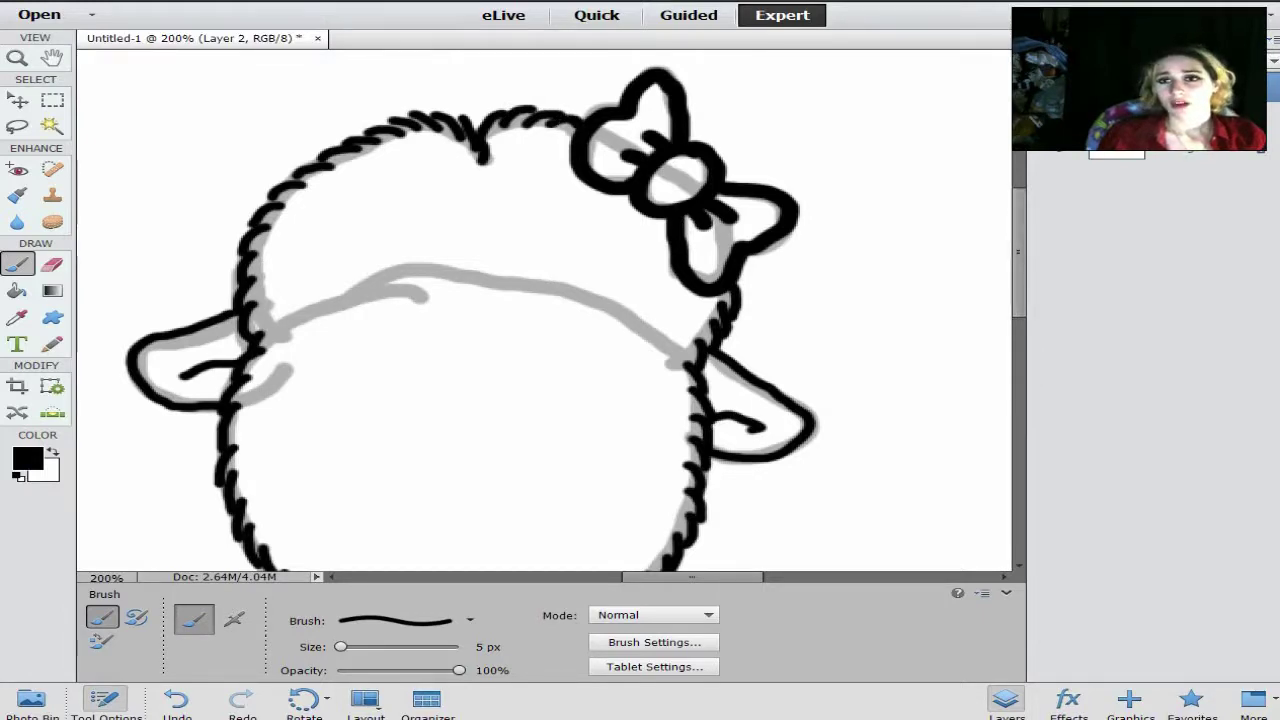
Ink the V-shaped neckline, the notched lapels and the jacket front with its curved edge and centre line
left_click_drag(1018, 258, 1018, 360)
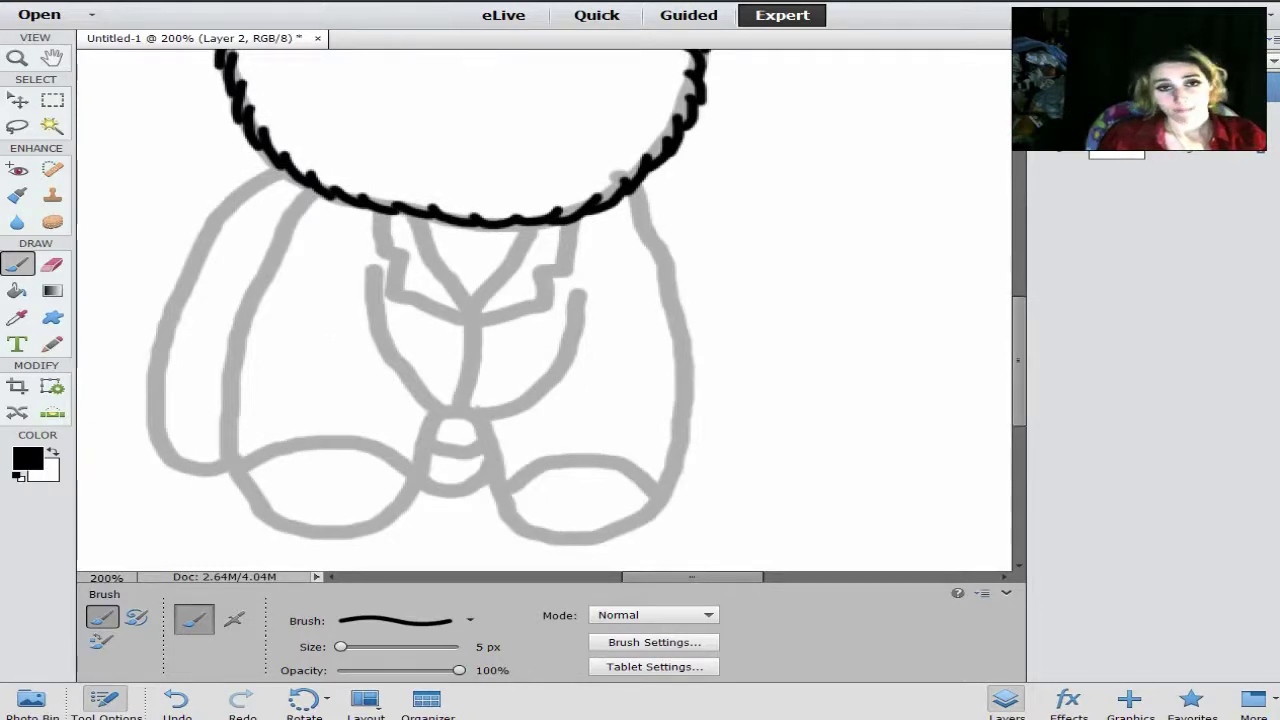
mouse_move(400, 208)
left_mouse_down()
mouse_move(478, 318)
mouse_move(545, 224)
left_mouse_up()
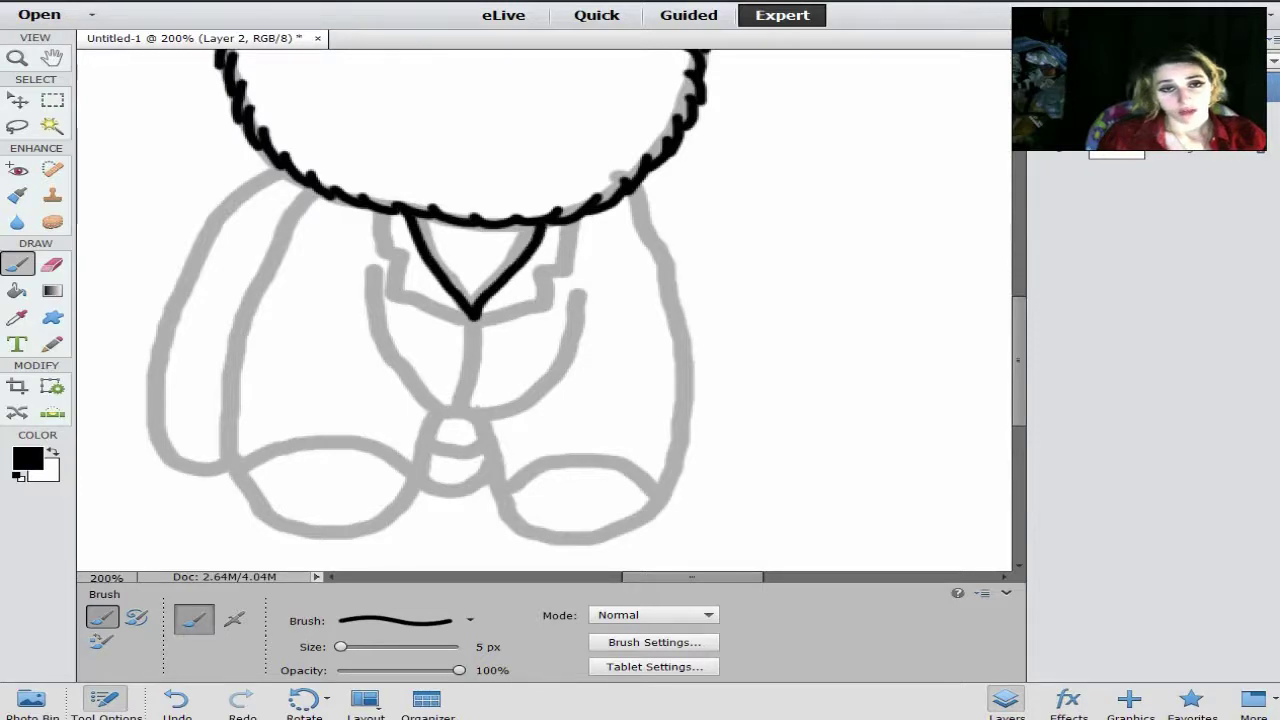
mouse_move(377, 212)
left_mouse_down()
mouse_move(380, 254)
mouse_move(408, 256)
mouse_move(402, 295)
mouse_move(476, 326)
mouse_move(545, 300)
mouse_move(536, 280)
mouse_move(570, 258)
mouse_move(566, 222)
left_mouse_up()
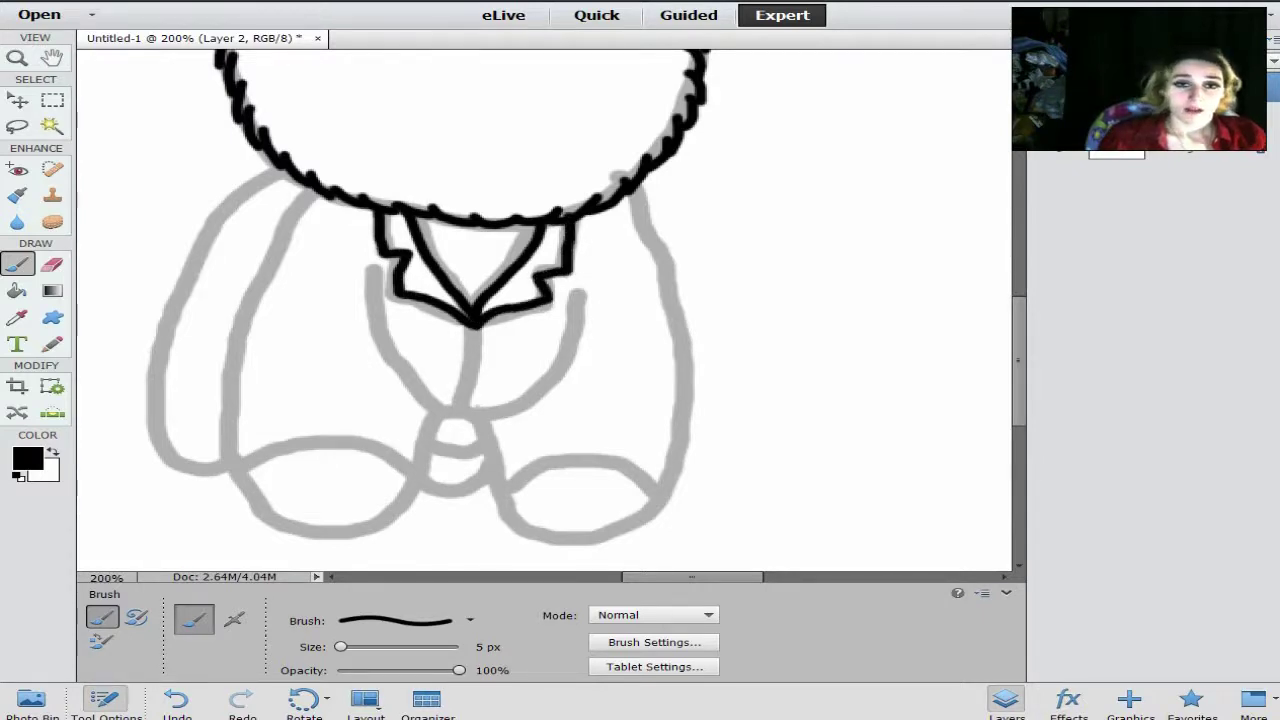
mouse_move(378, 266)
left_mouse_down()
mouse_move(369, 314)
mouse_move(393, 371)
mouse_move(457, 408)
mouse_move(511, 411)
mouse_move(543, 394)
mouse_move(587, 284)
left_mouse_up()
left_click_drag(474, 328, 463, 407)
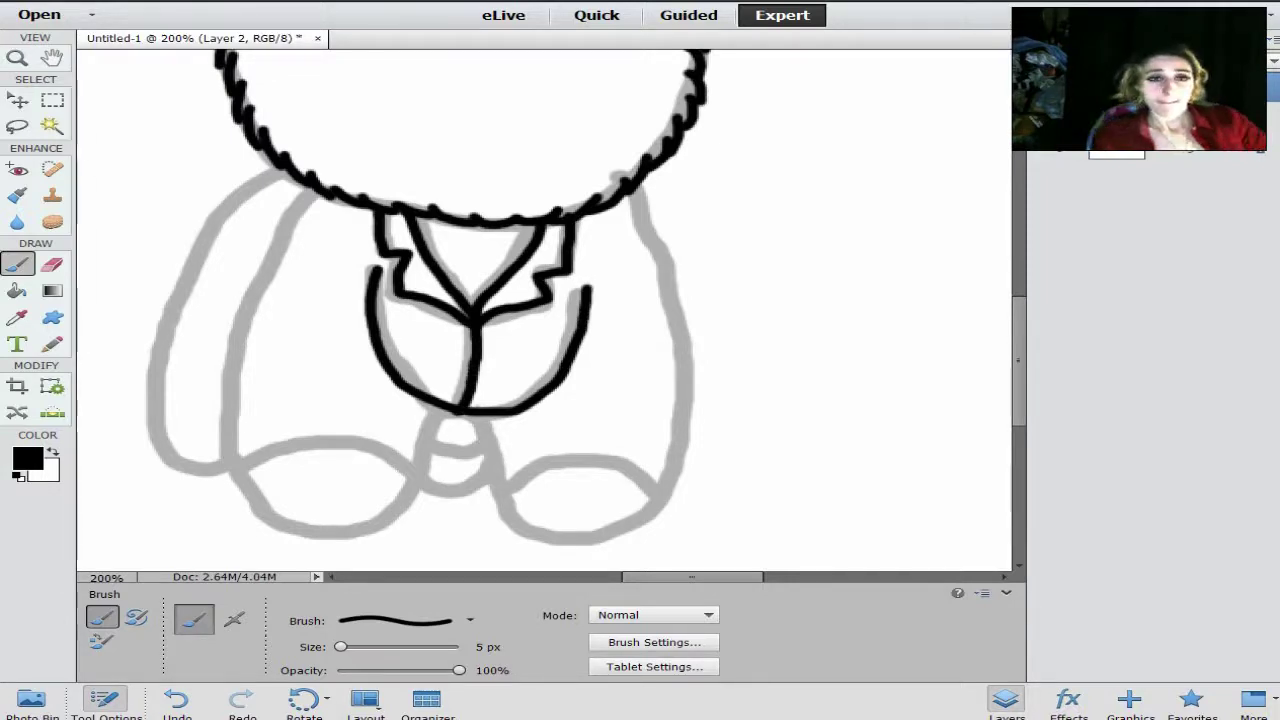
Ink the jacket's left side, the two curved leg hems with the gap between them, and the right side
mouse_move(318, 190)
left_mouse_down()
mouse_move(283, 222)
mouse_move(234, 334)
mouse_move(220, 390)
mouse_move(231, 470)
left_mouse_up()
key("ctrl+z")
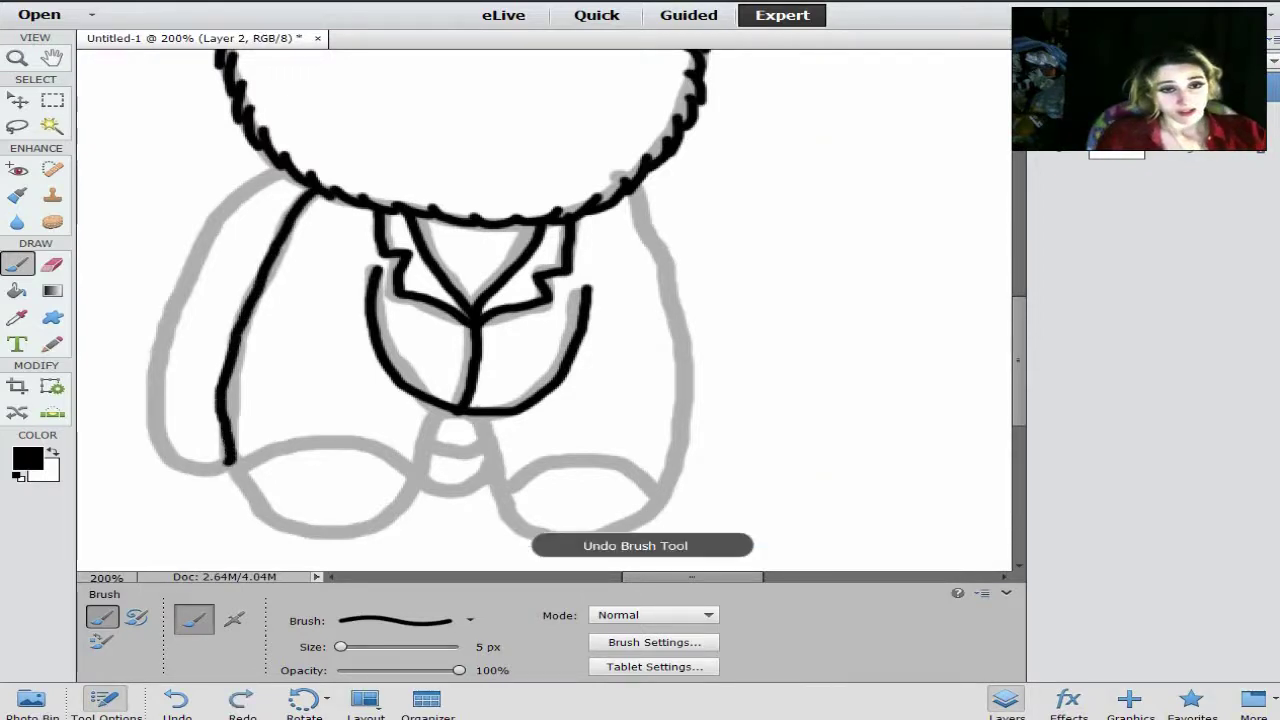
mouse_move(230, 464)
left_mouse_down()
mouse_move(318, 446)
mouse_move(386, 452)
mouse_move(428, 482)
mouse_move(468, 414)
mouse_move(518, 492)
mouse_move(590, 467)
mouse_move(684, 490)
left_mouse_up()
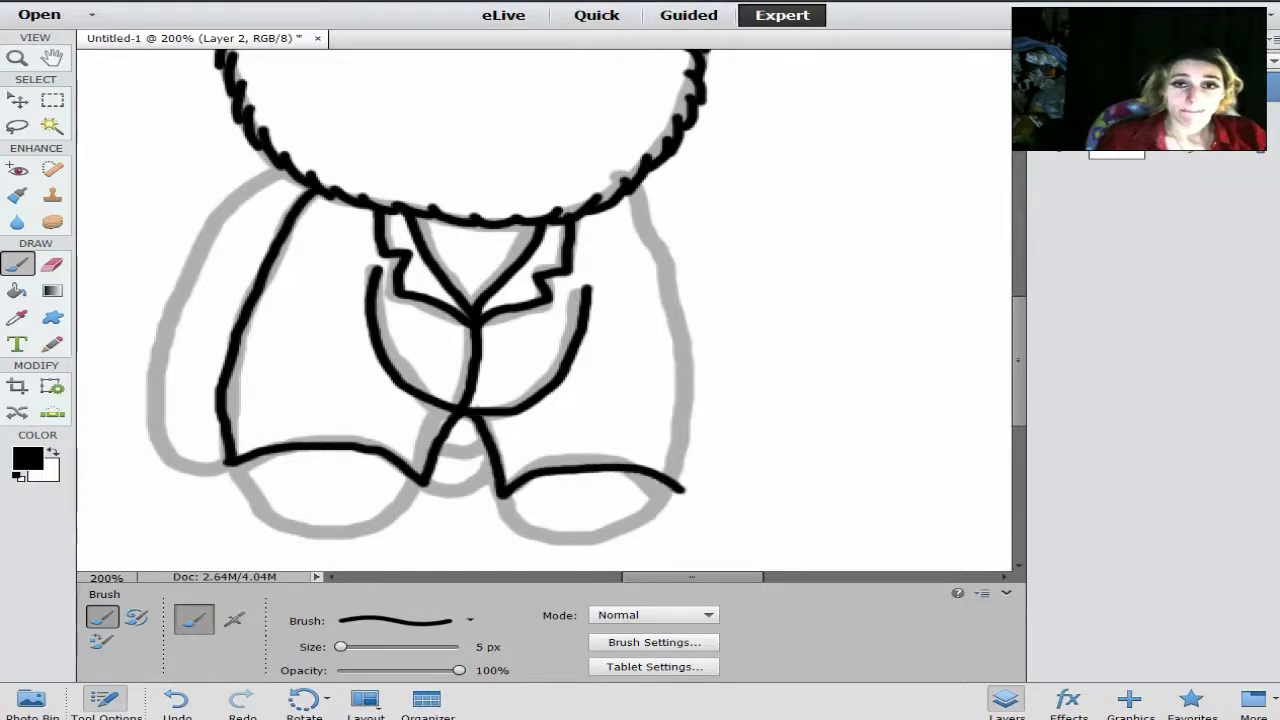
mouse_move(630, 188)
left_mouse_down()
mouse_move(666, 254)
mouse_move(686, 338)
mouse_move(694, 462)
mouse_move(682, 494)
left_mouse_up()
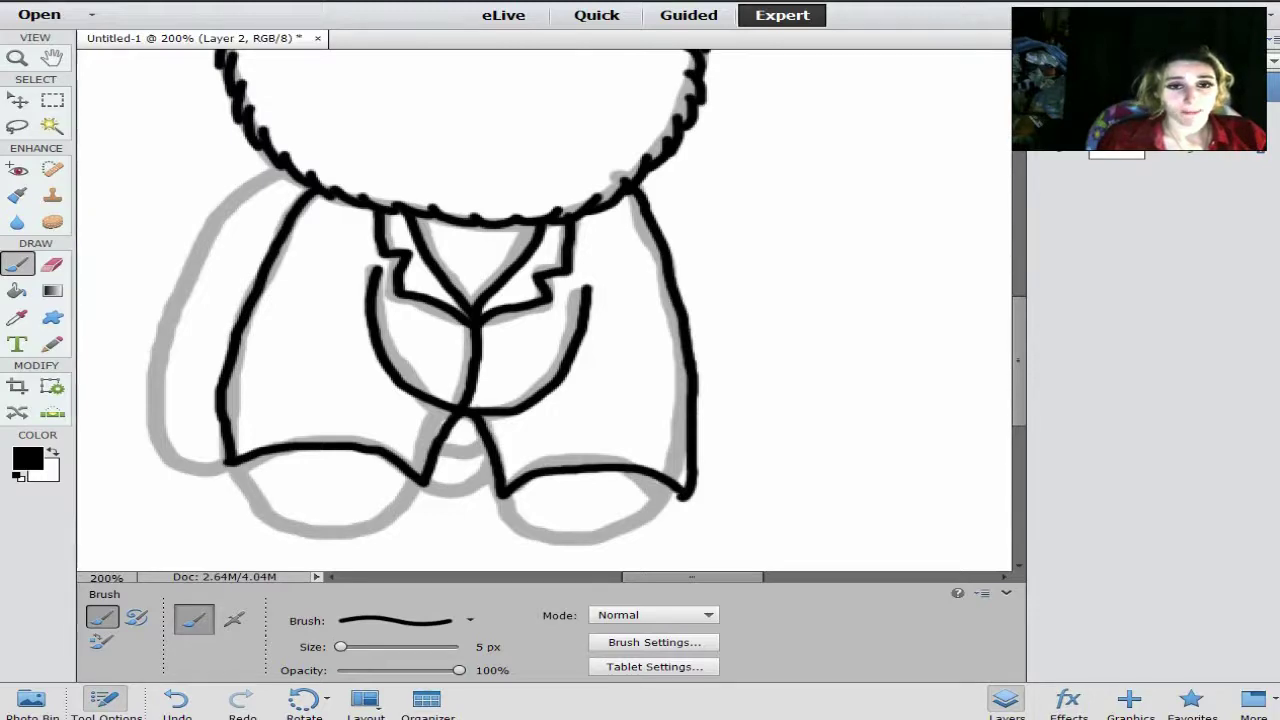
Ink the undersides of both feet with short fur strokes below the hems
mouse_move(237, 462)
left_mouse_down()
mouse_move(264, 506)
mouse_move(318, 537)
mouse_move(355, 535)
mouse_move(428, 477)
left_mouse_up()
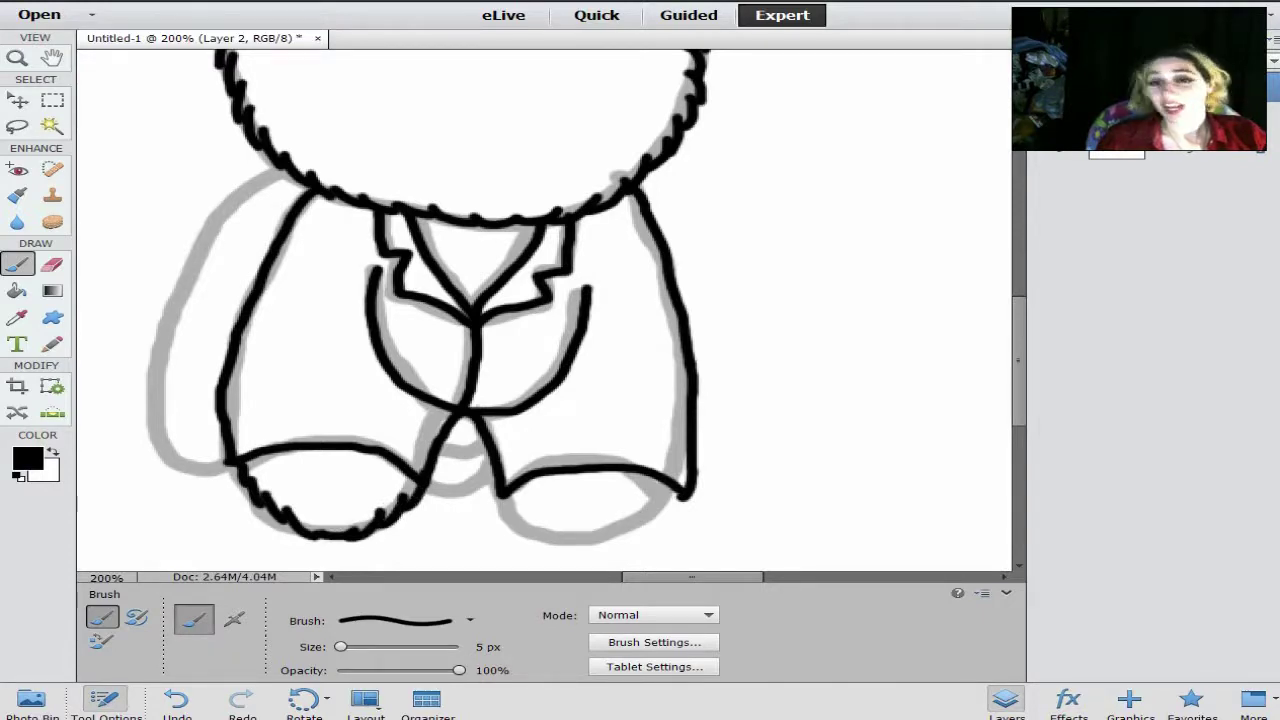
mouse_move(507, 489)
left_mouse_down()
mouse_move(565, 529)
mouse_move(628, 522)
left_mouse_up()
left_click_drag(676, 488, 628, 524)
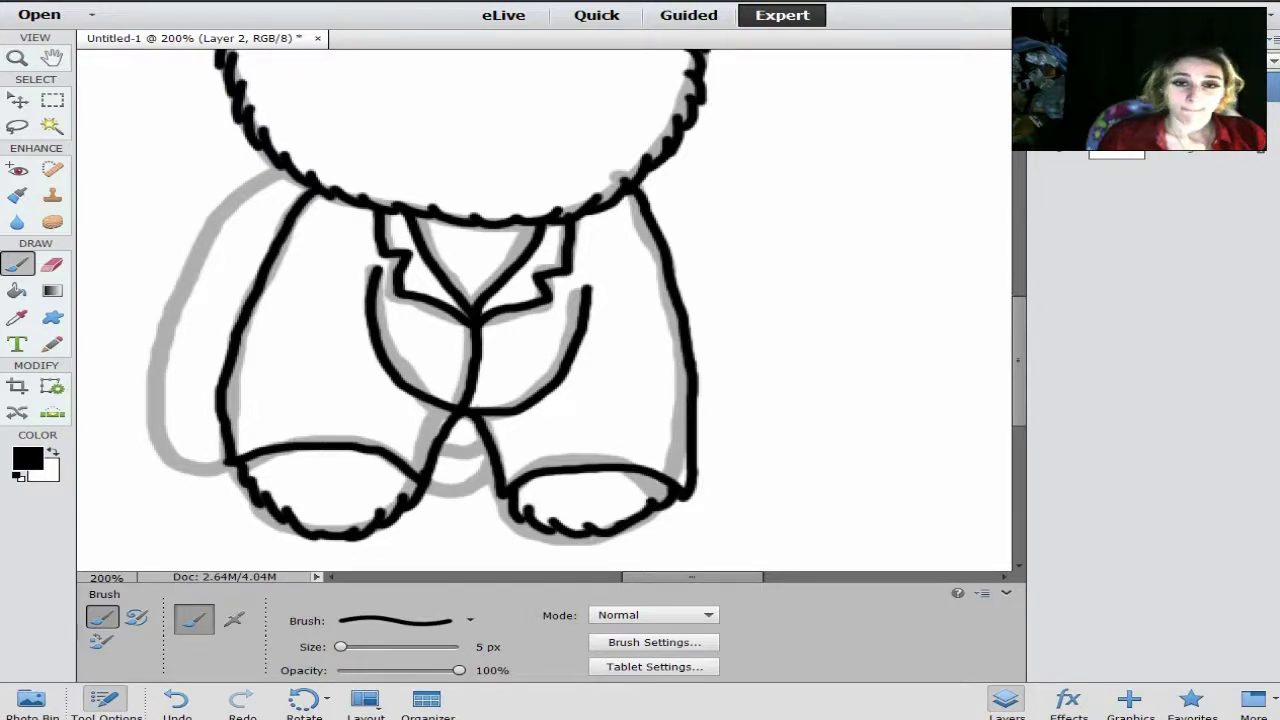
Ink two curved lines in the gap between the legs and a furry outline for the tail on the body's left side
mouse_move(440, 448)
left_mouse_down()
mouse_move(450, 428)
mouse_move(488, 448)
left_mouse_up()
mouse_move(428, 484)
left_mouse_down()
mouse_move(456, 490)
mouse_move(492, 462)
left_mouse_up()
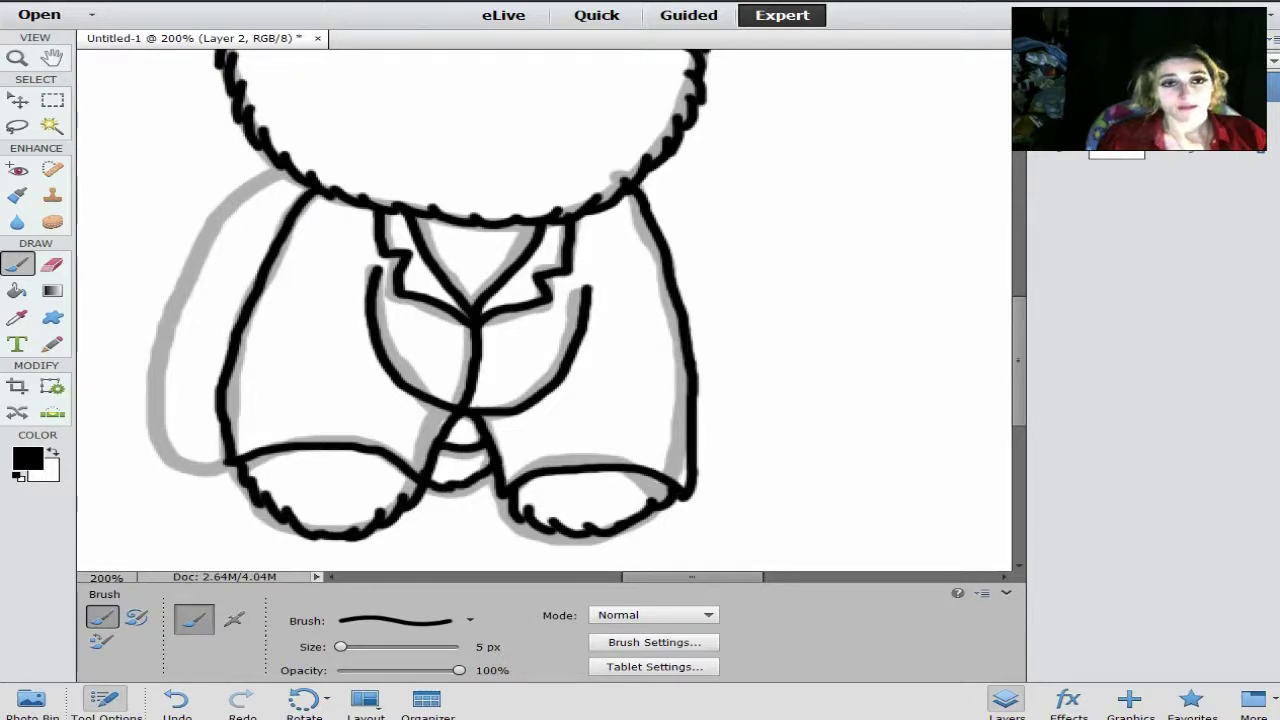
mouse_move(286, 170)
left_mouse_down()
mouse_move(228, 198)
mouse_move(182, 260)
mouse_move(195, 260)
mouse_move(170, 299)
mouse_move(186, 297)
mouse_move(150, 394)
mouse_move(166, 382)
mouse_move(153, 422)
mouse_move(188, 462)
mouse_move(240, 468)
left_mouse_up()
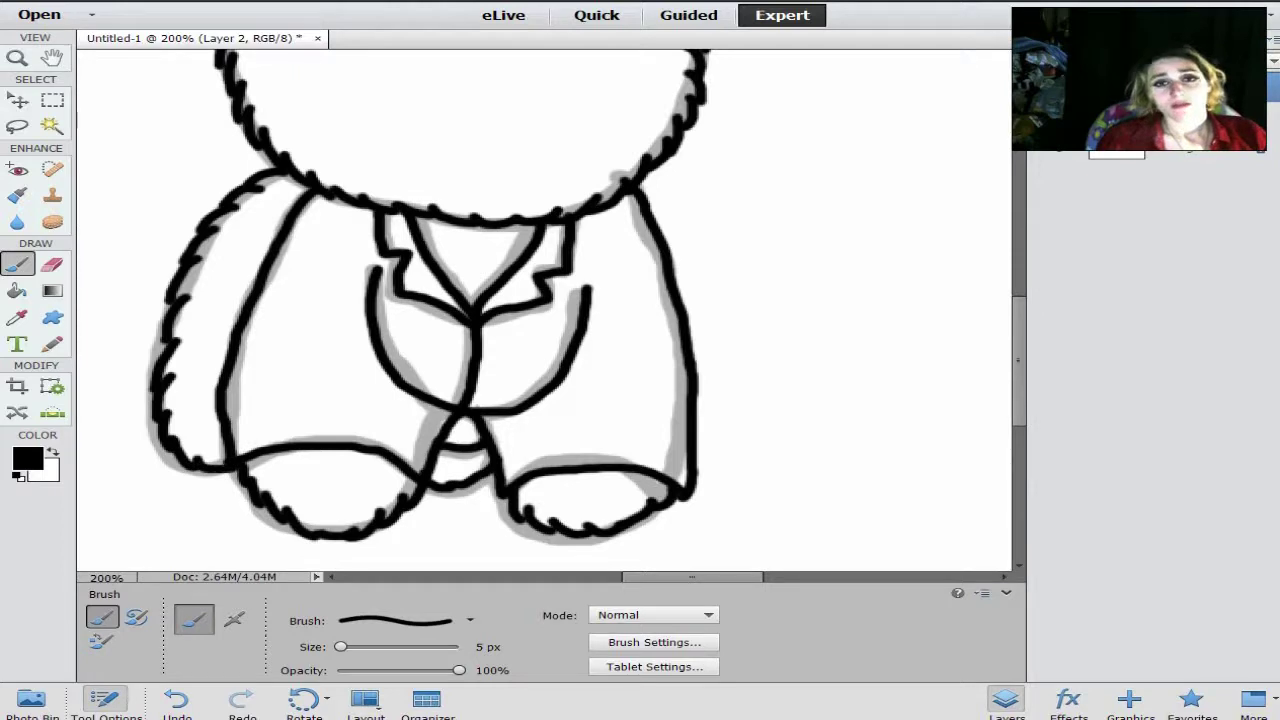
Delete the grey sketch layer, Layer 1, and make Layer 2 the active layer
left_click_drag(1027, 360, 1019, 360)
scroll(540, 310, "up", 6)
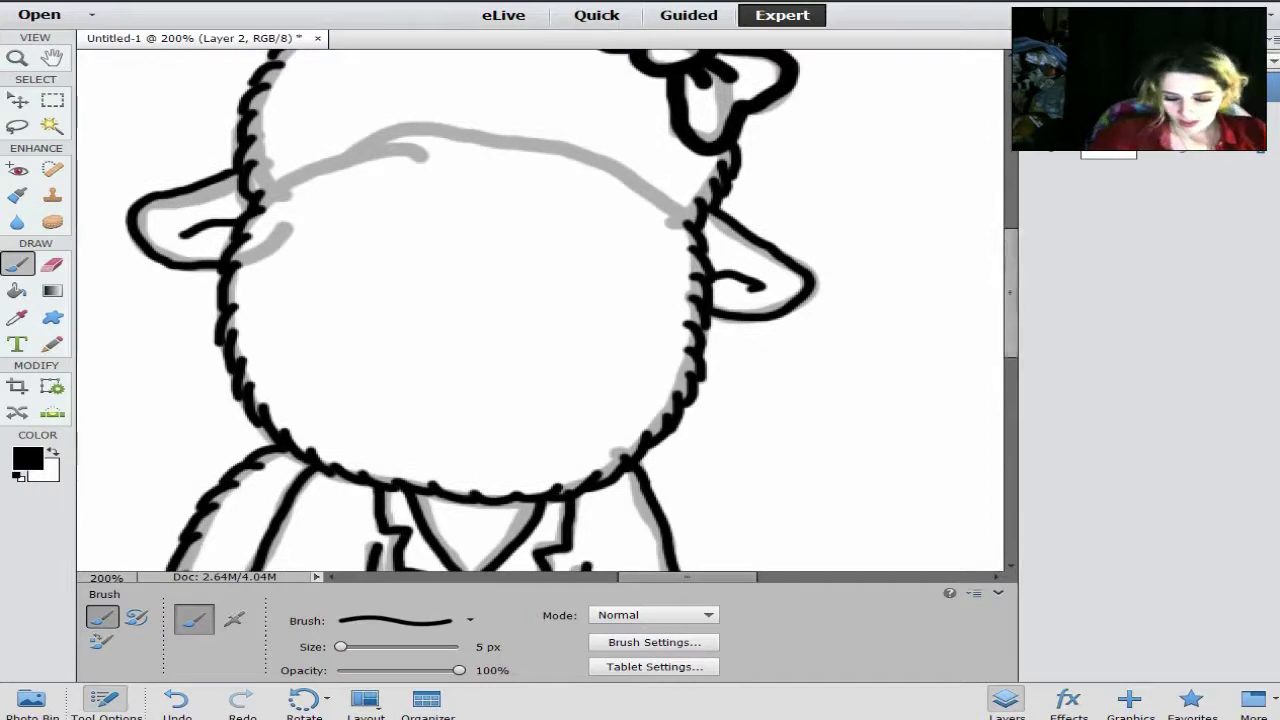
key("ctrl+minus")
key("ctrl+minus")
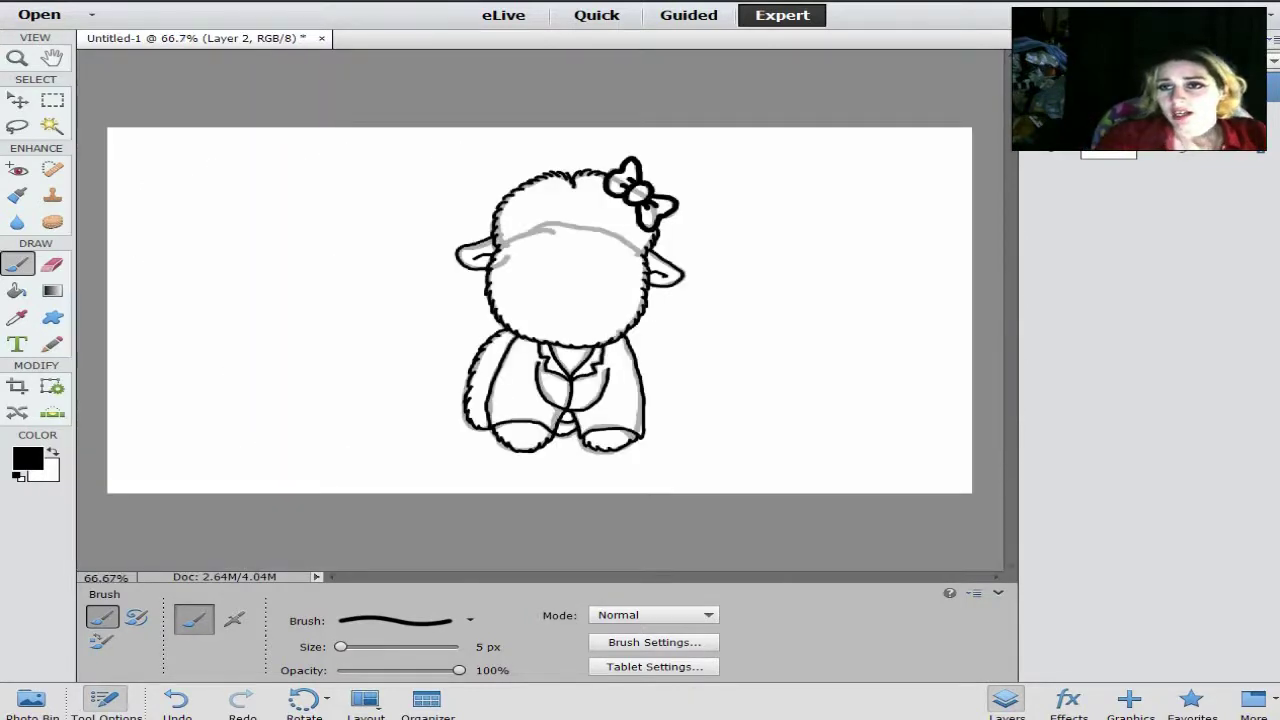
key("Delete")
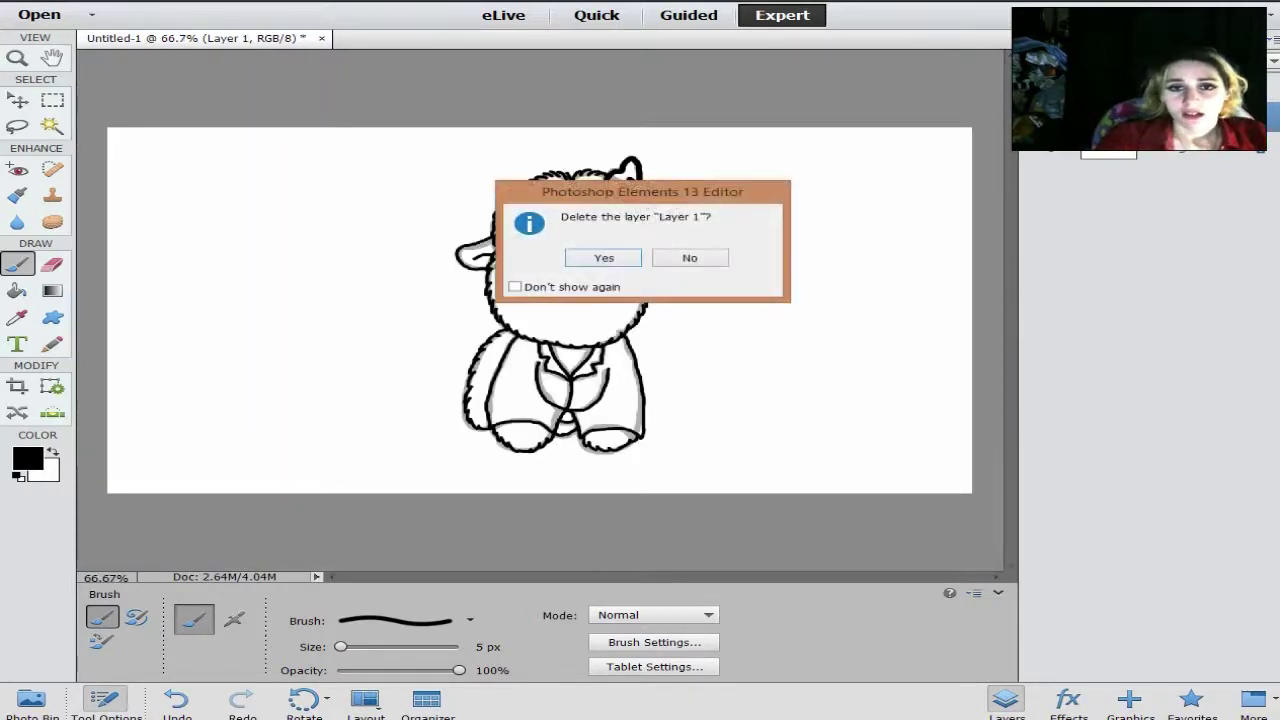
key("Return")
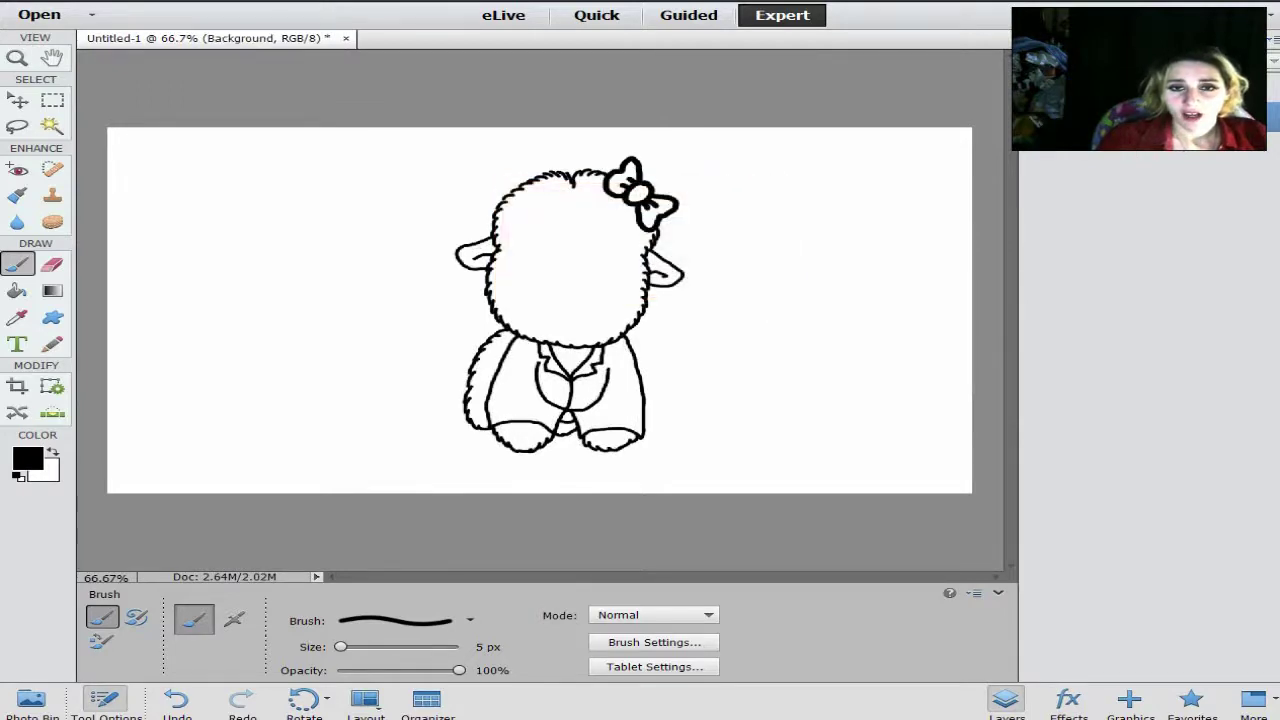
left_click(1135, 87)
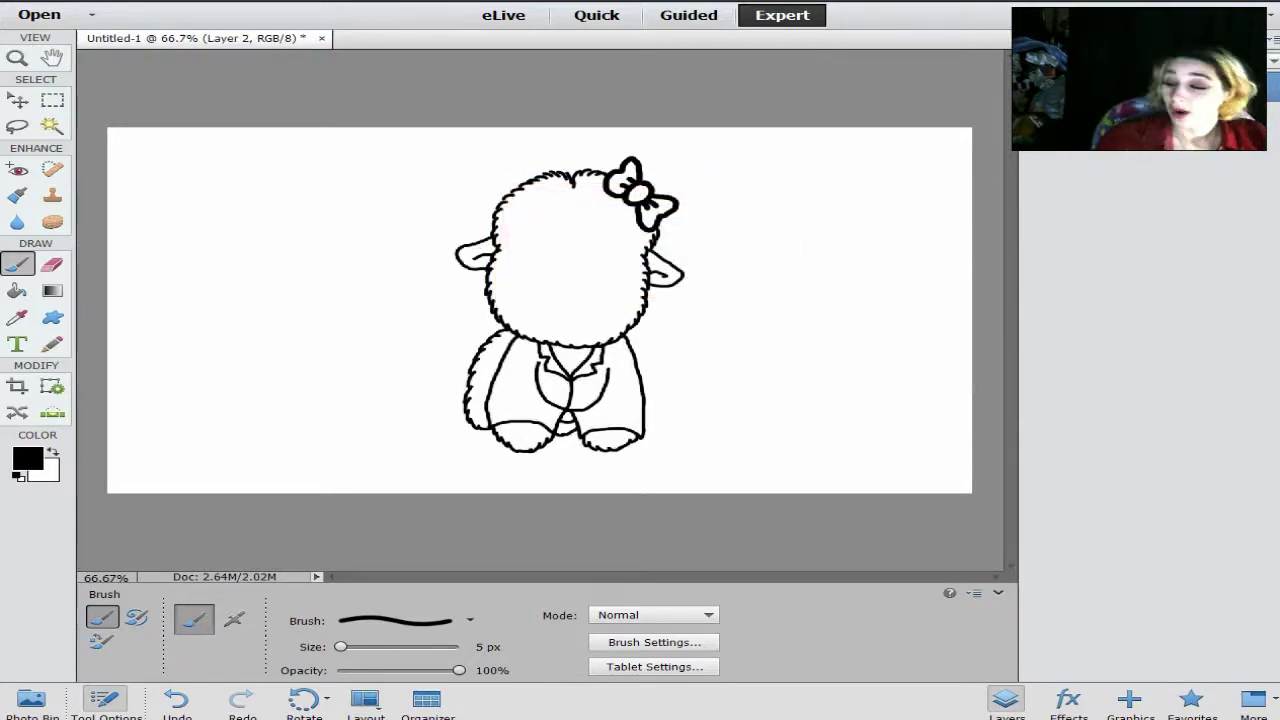
Draw a jagged chest-fur line inside the neckline and a row of short strokes across the tail's lower end
key("ctrl+equal")
key("ctrl+equal")
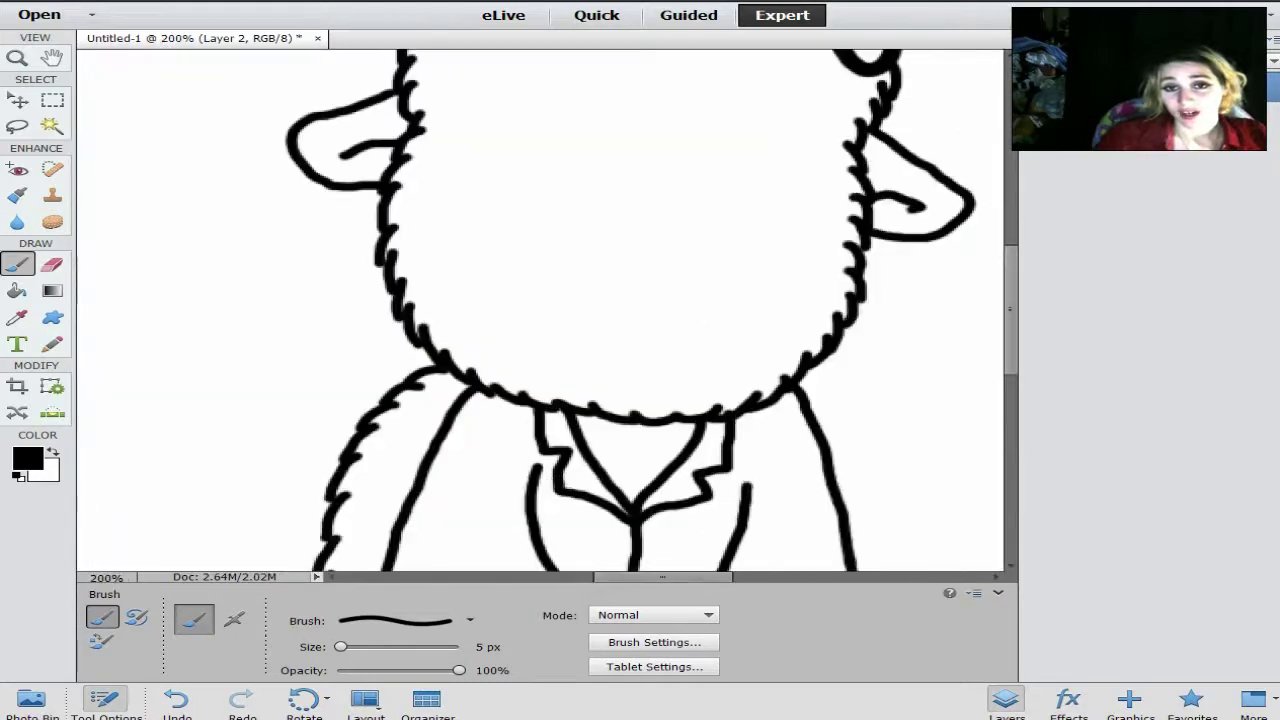
scroll(540, 310, "down", 5)
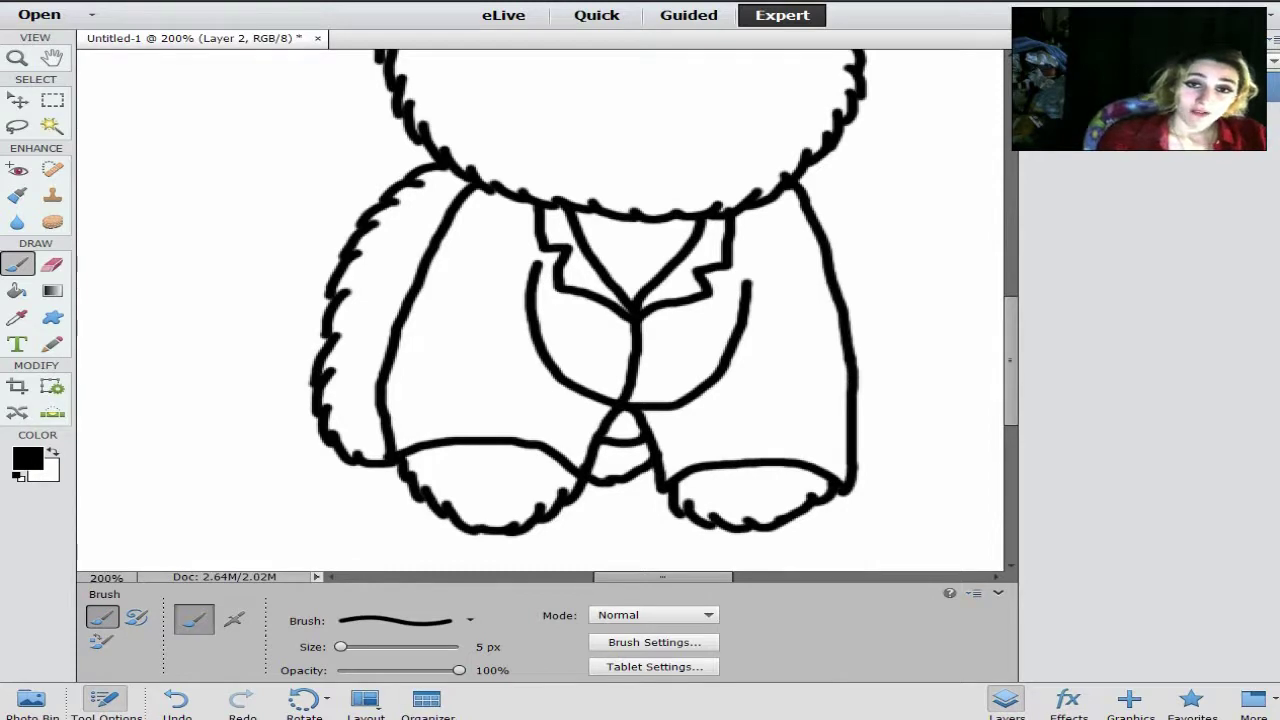
left_click_drag(634, 238, 632, 298)
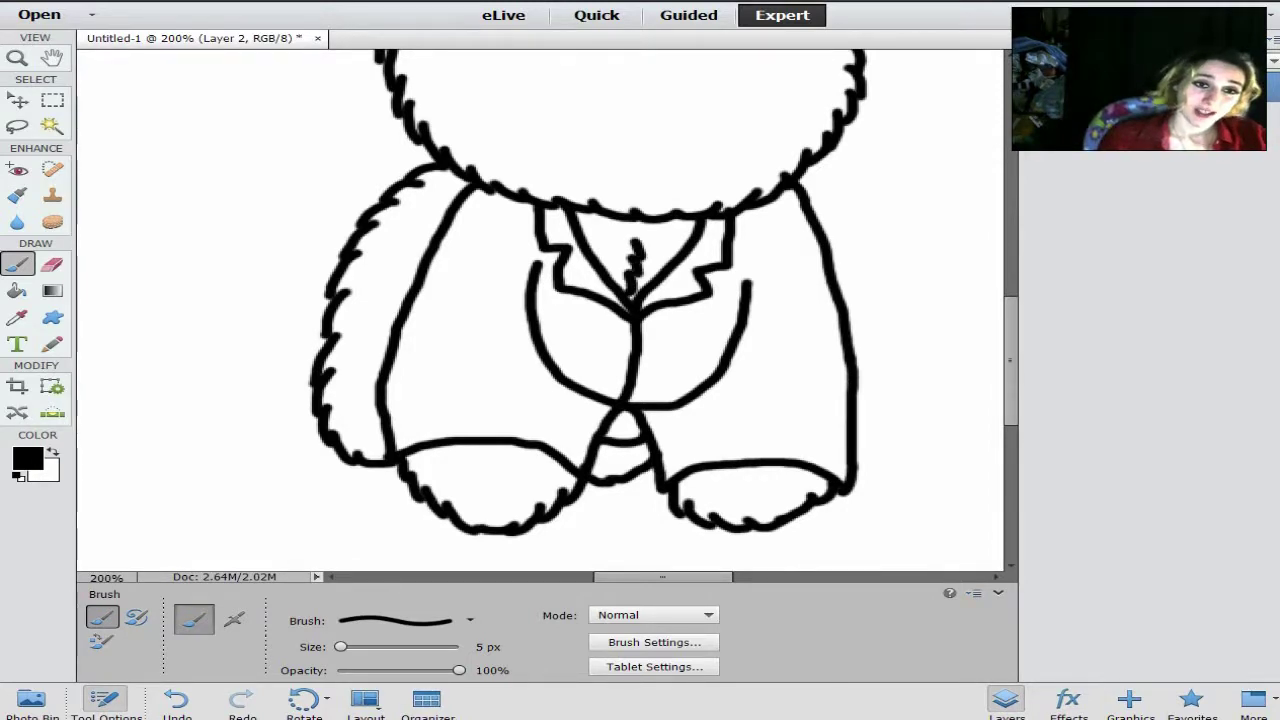
left_click_drag(326, 411, 368, 426)
left_click_drag(375, 409, 378, 425)
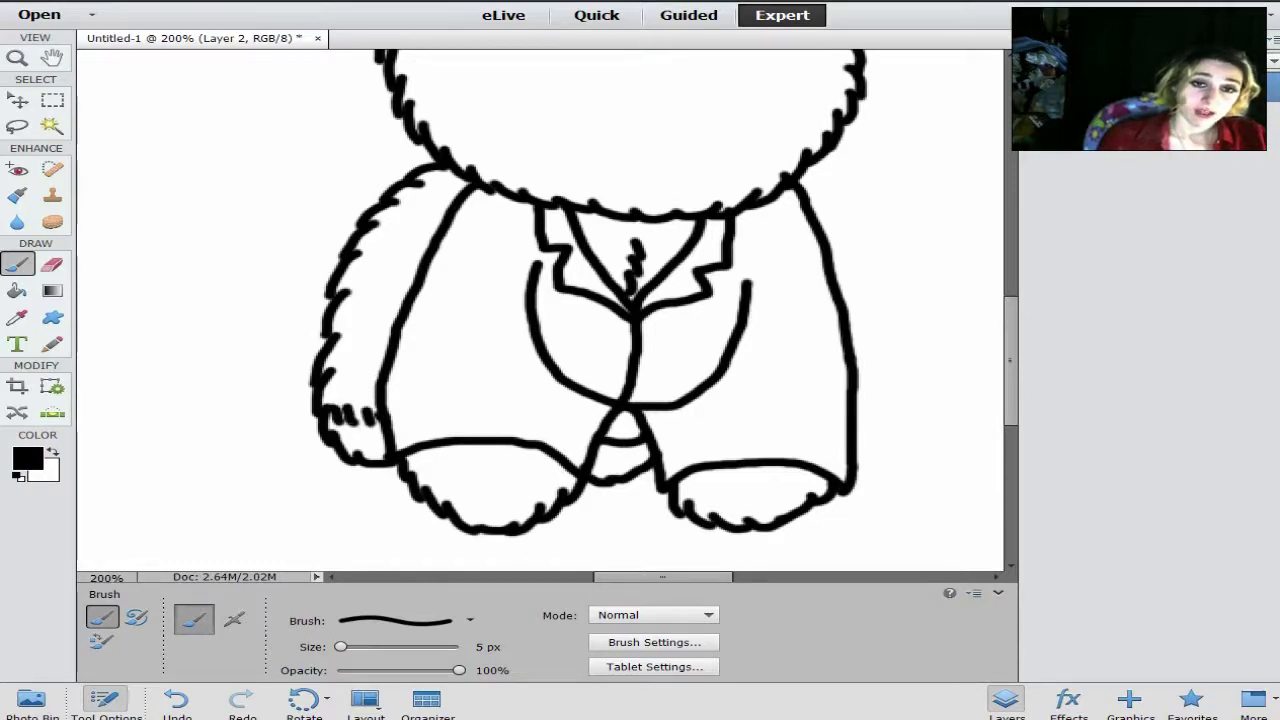
left_click_drag(388, 264, 364, 292)
left_click_drag(376, 286, 350, 326)
mouse_move(366, 318)
left_mouse_down()
mouse_move(346, 344)
mouse_move(352, 386)
left_mouse_up()
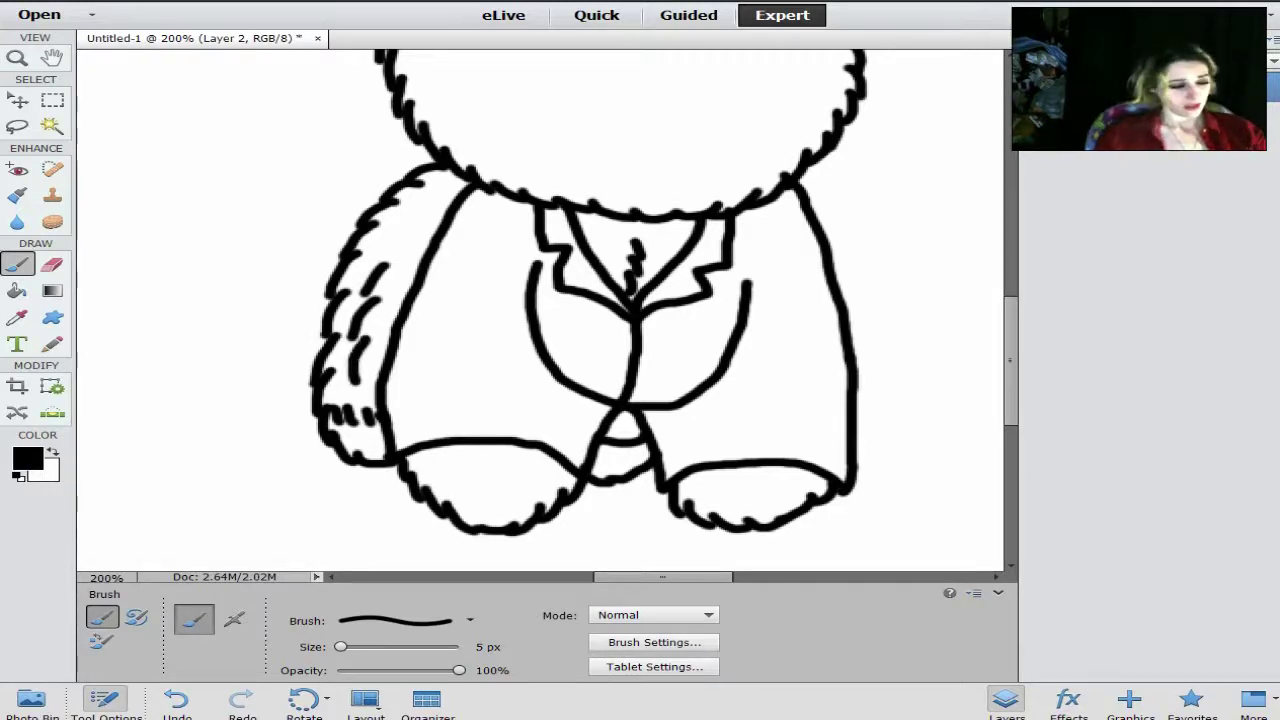
key("ctrl+z")
key("ctrl+z")
key("ctrl+z")
key("ctrl+z")
key("ctrl+z")
key("ctrl+z")
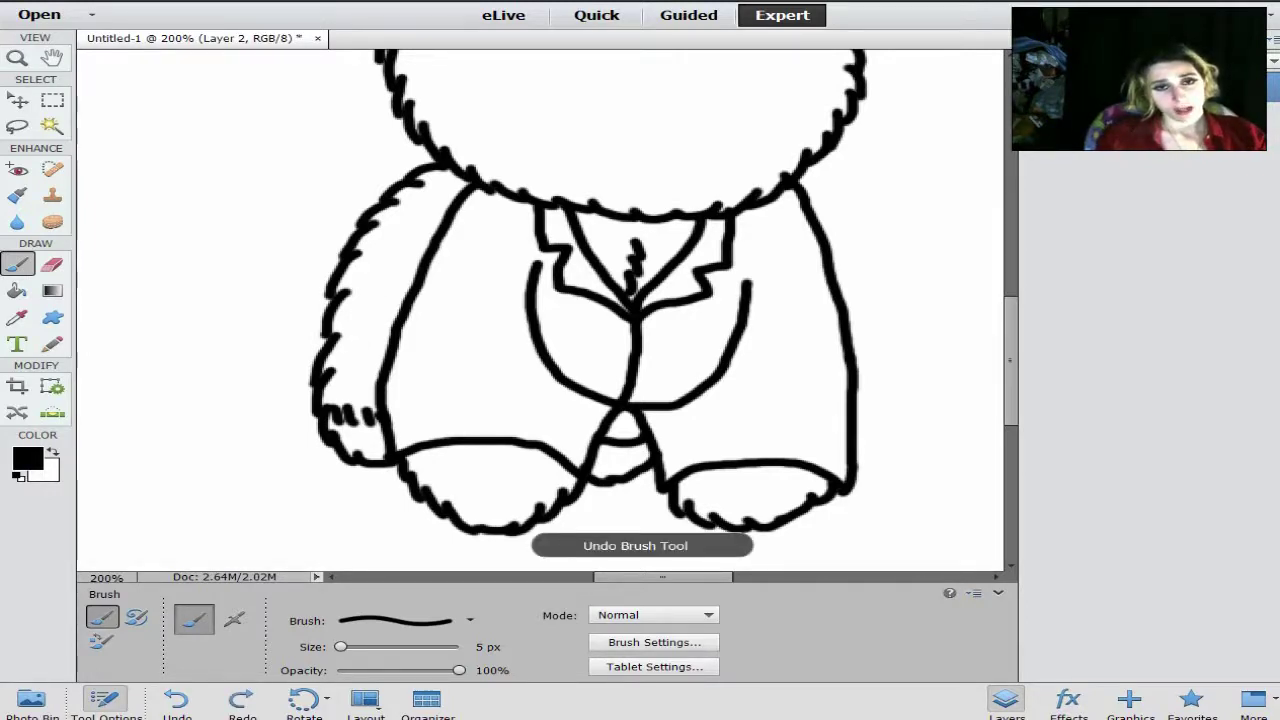
Add short curved fur strokes inside the tail above the row of short strokes
left_click_drag(366, 312, 346, 360)
mouse_move(360, 354)
left_mouse_down()
mouse_move(340, 374)
mouse_move(344, 396)
left_mouse_up()
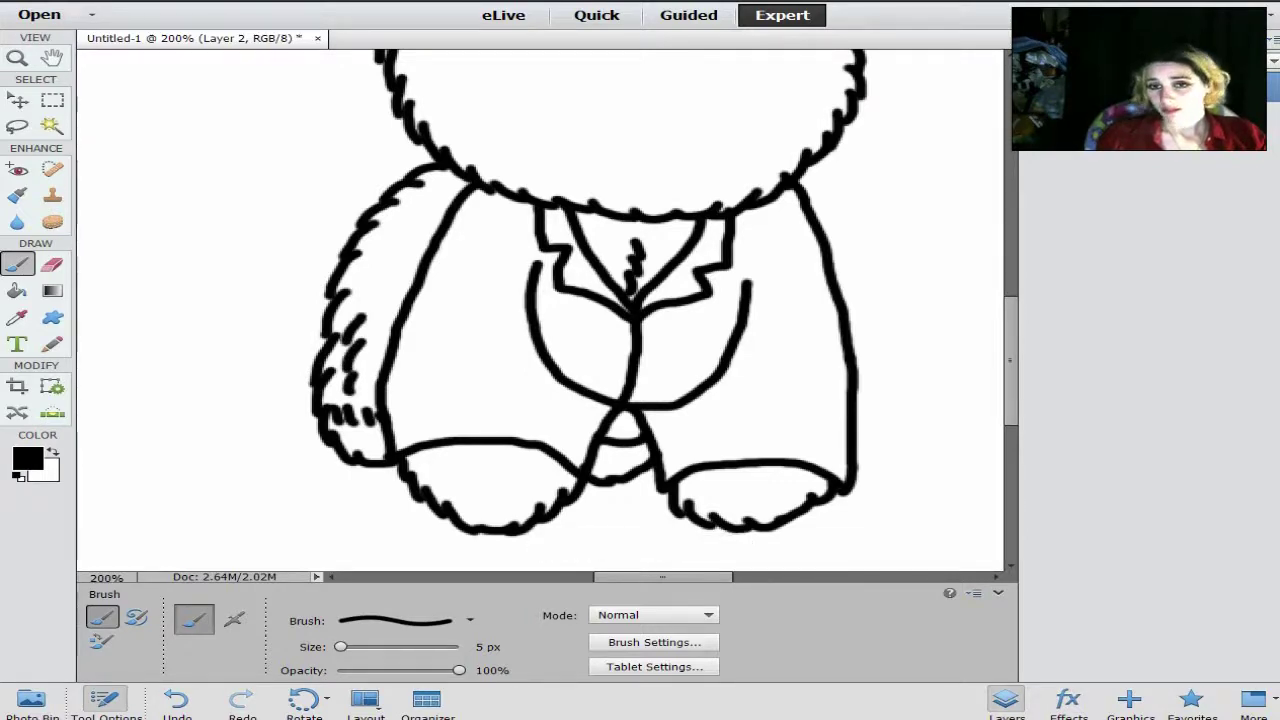
Draw a small curved nose and mouth on the lower face, with a long rounded bar banded at its right end across the mouth
scroll(540, 310, "up", 8)
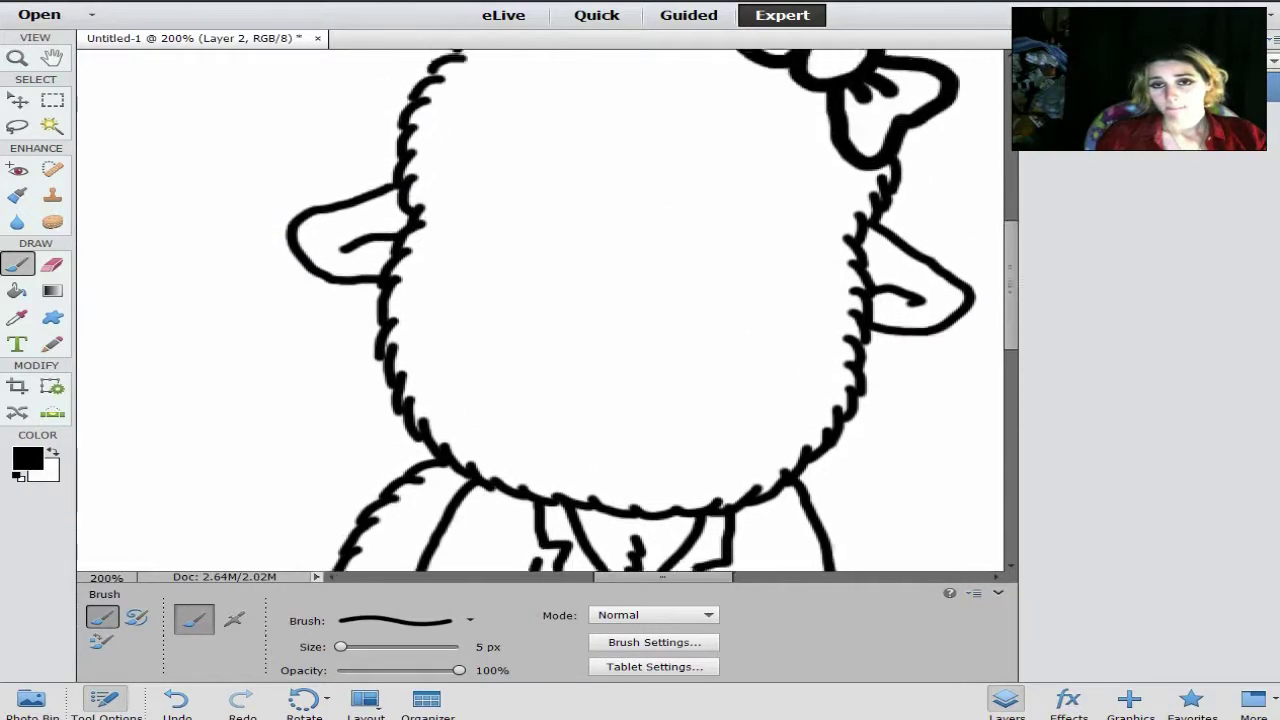
scroll(540, 310, "up", 3)
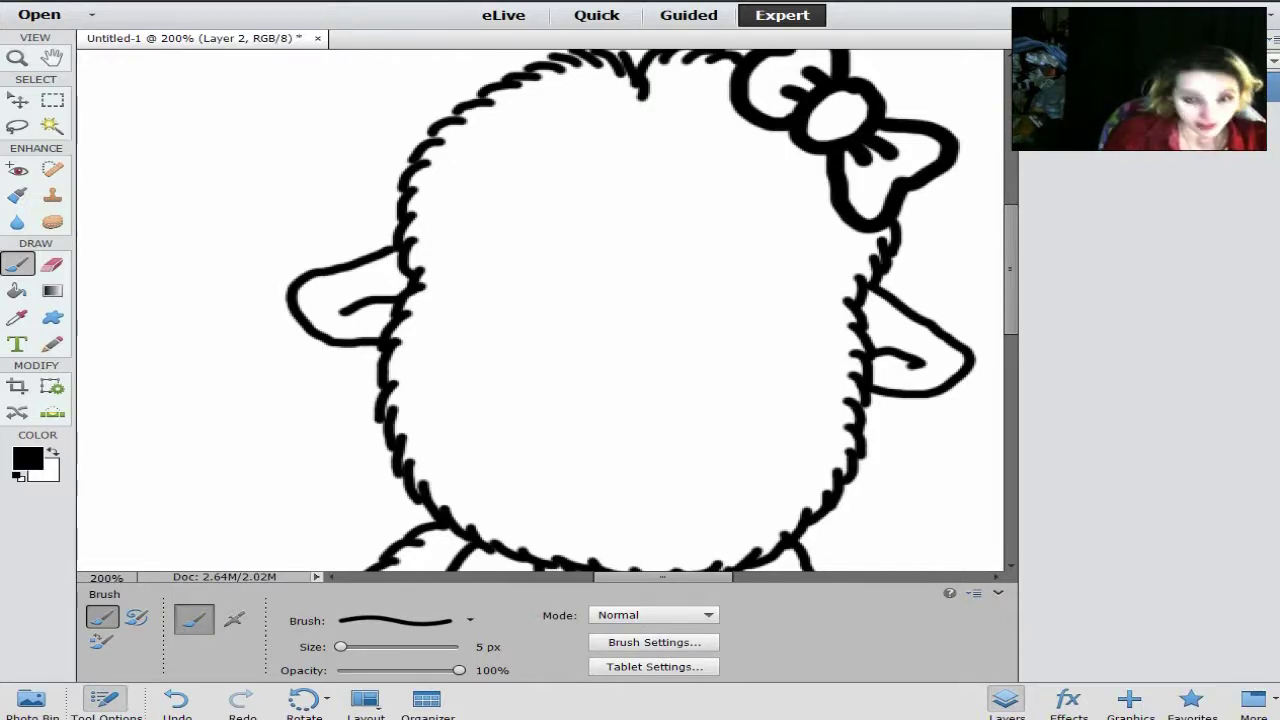
key("ctrl+equal")
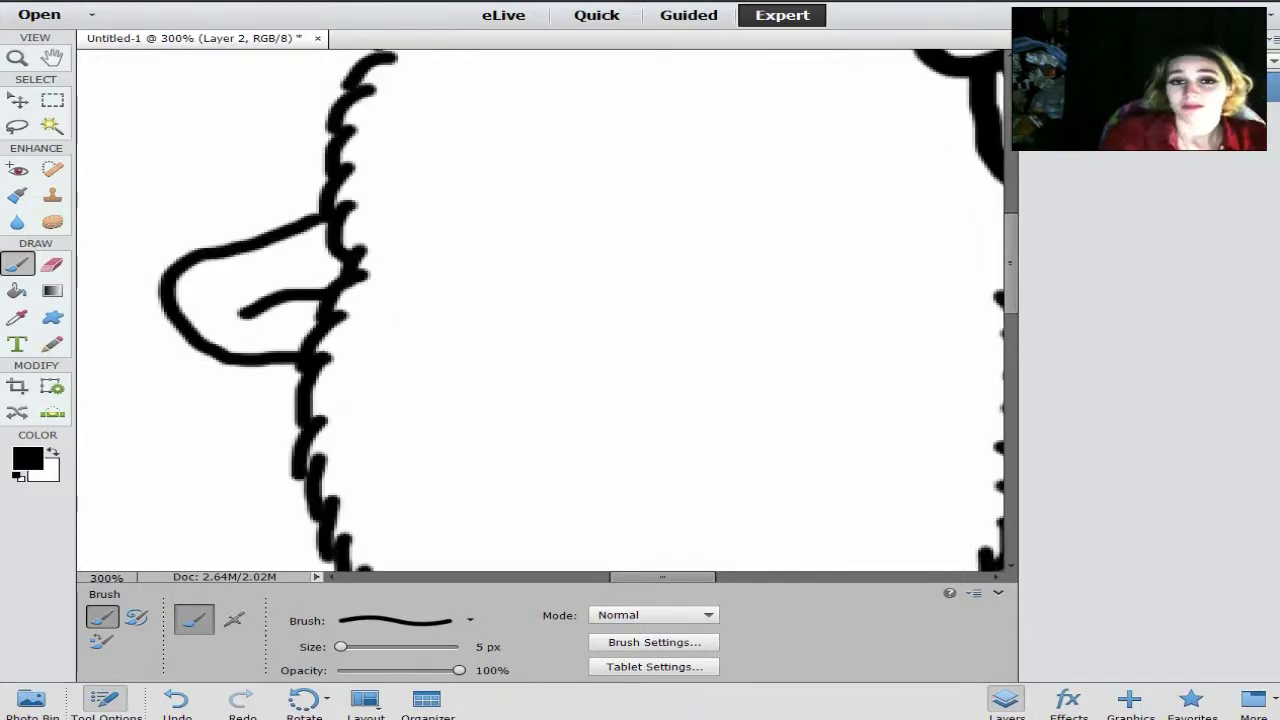
scroll(540, 310, "down", 5)
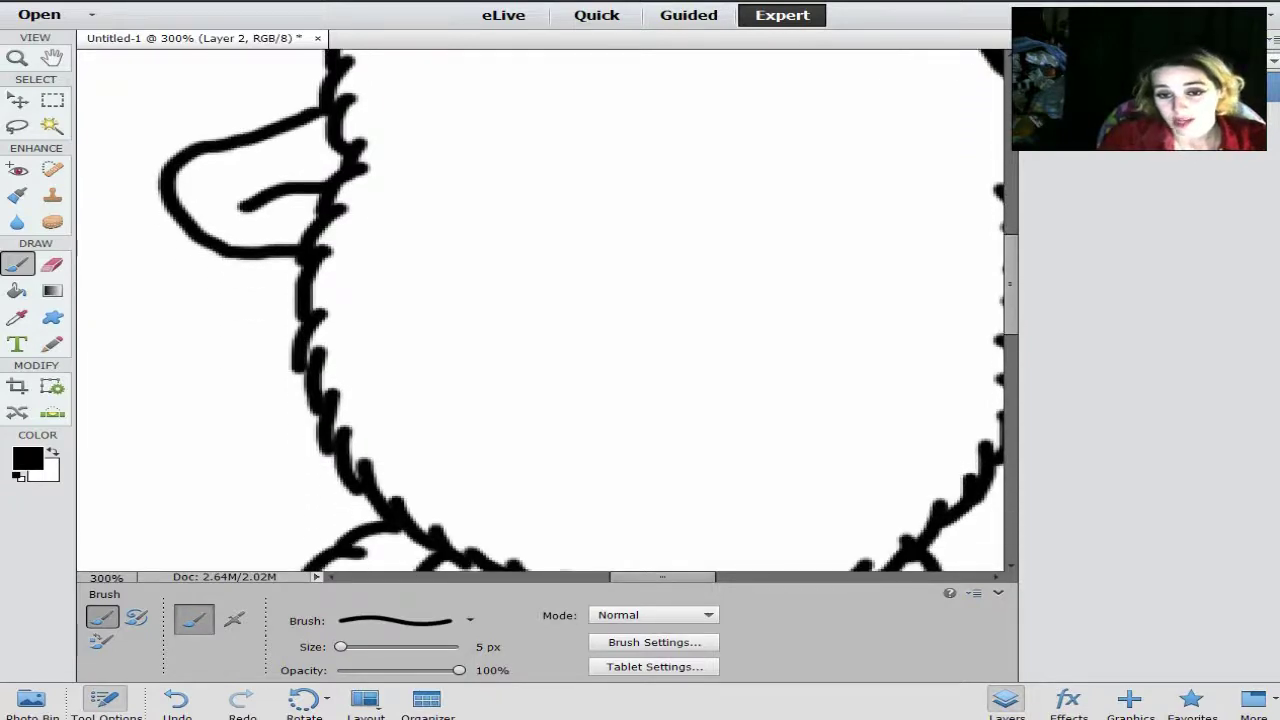
scroll(540, 310, "right", 5)
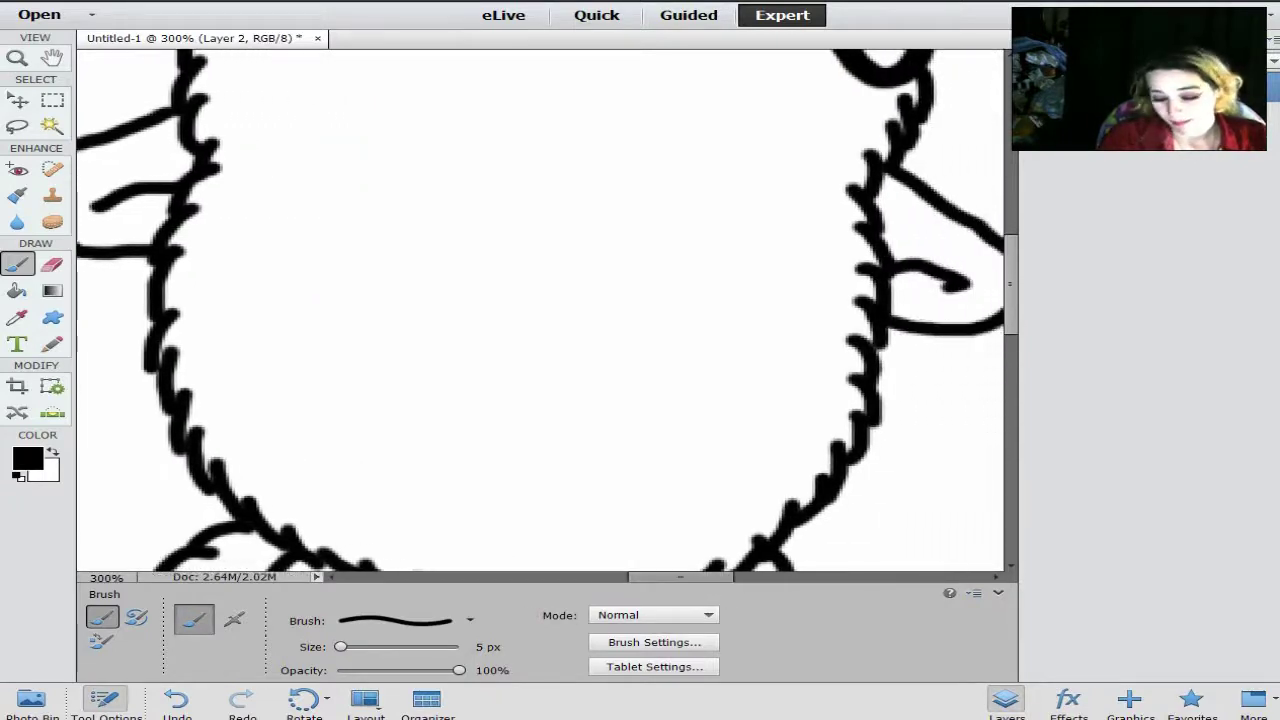
key("ctrl+minus")
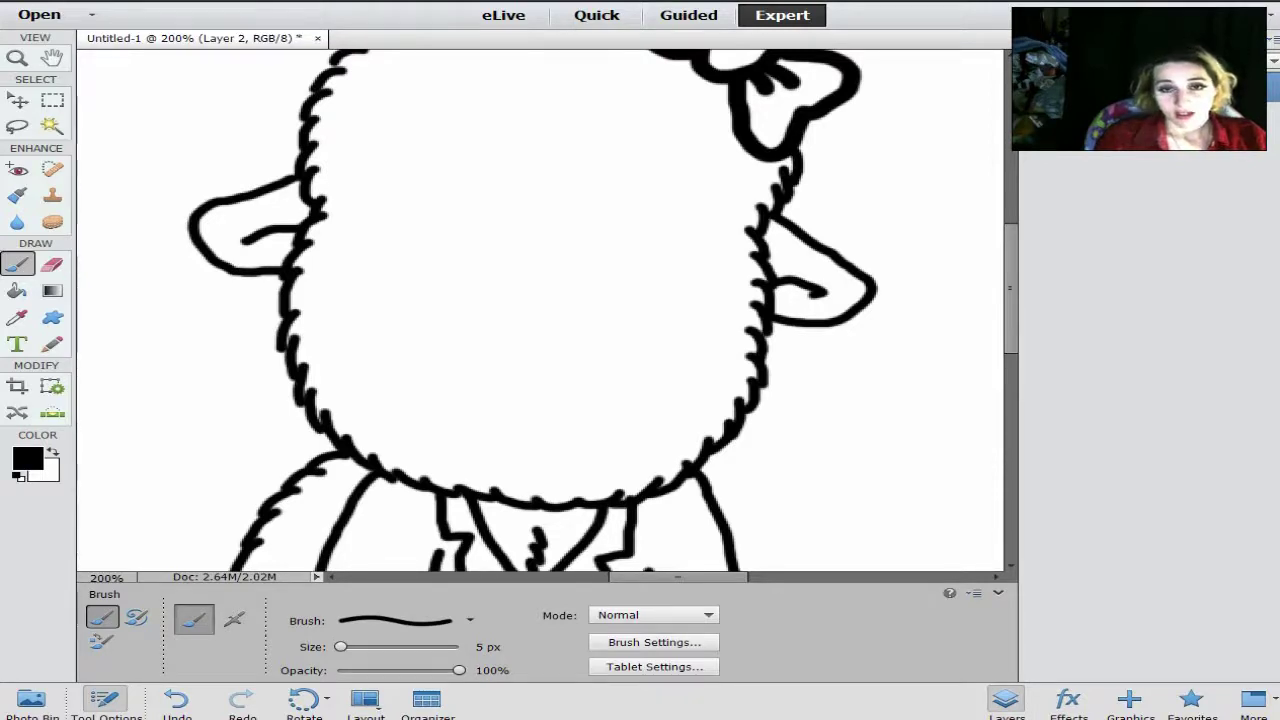
mouse_move(510, 346)
left_mouse_down()
mouse_move(537, 364)
mouse_move(564, 348)
mouse_move(538, 378)
mouse_move(544, 408)
mouse_move(483, 415)
mouse_move(475, 403)
mouse_move(582, 429)
mouse_move(600, 408)
mouse_move(546, 455)
mouse_move(588, 455)
mouse_move(587, 428)
left_mouse_up()
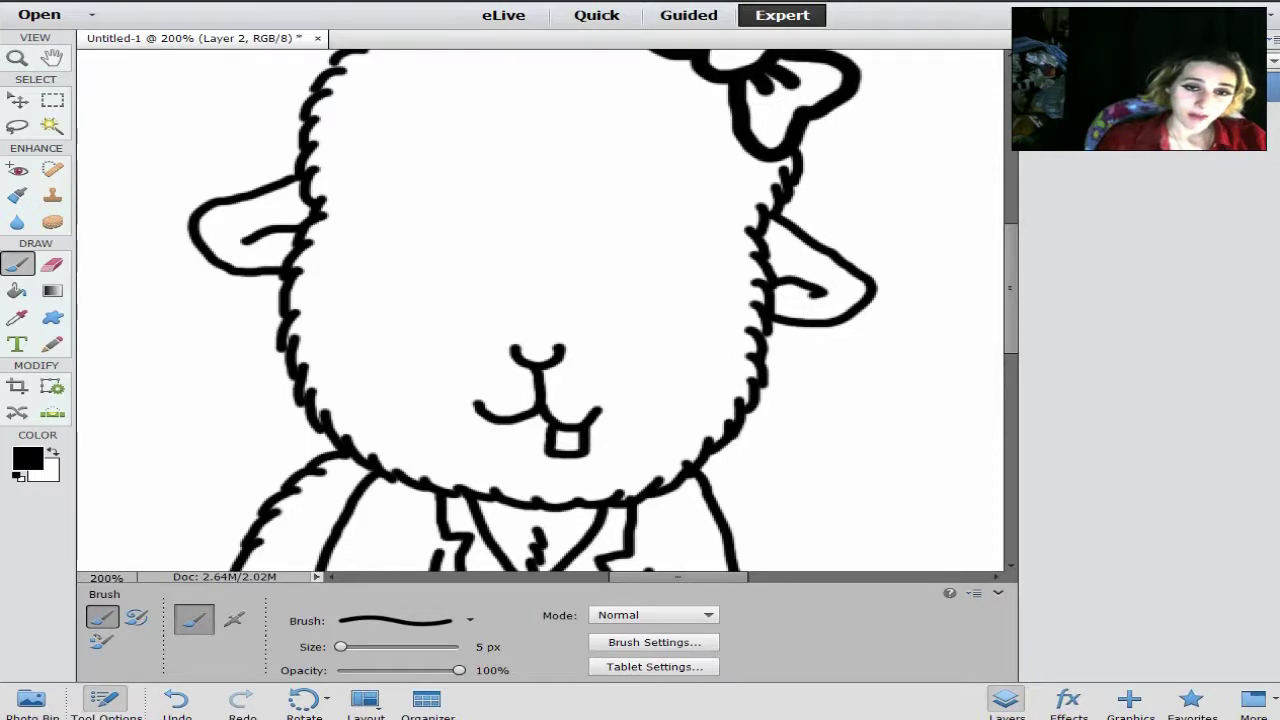
mouse_move(484, 418)
left_mouse_down()
mouse_move(428, 436)
mouse_move(444, 456)
mouse_move(616, 446)
mouse_move(610, 416)
mouse_move(608, 457)
mouse_move(630, 408)
mouse_move(611, 415)
mouse_move(648, 418)
mouse_move(649, 436)
mouse_move(640, 456)
mouse_move(624, 452)
left_mouse_up()
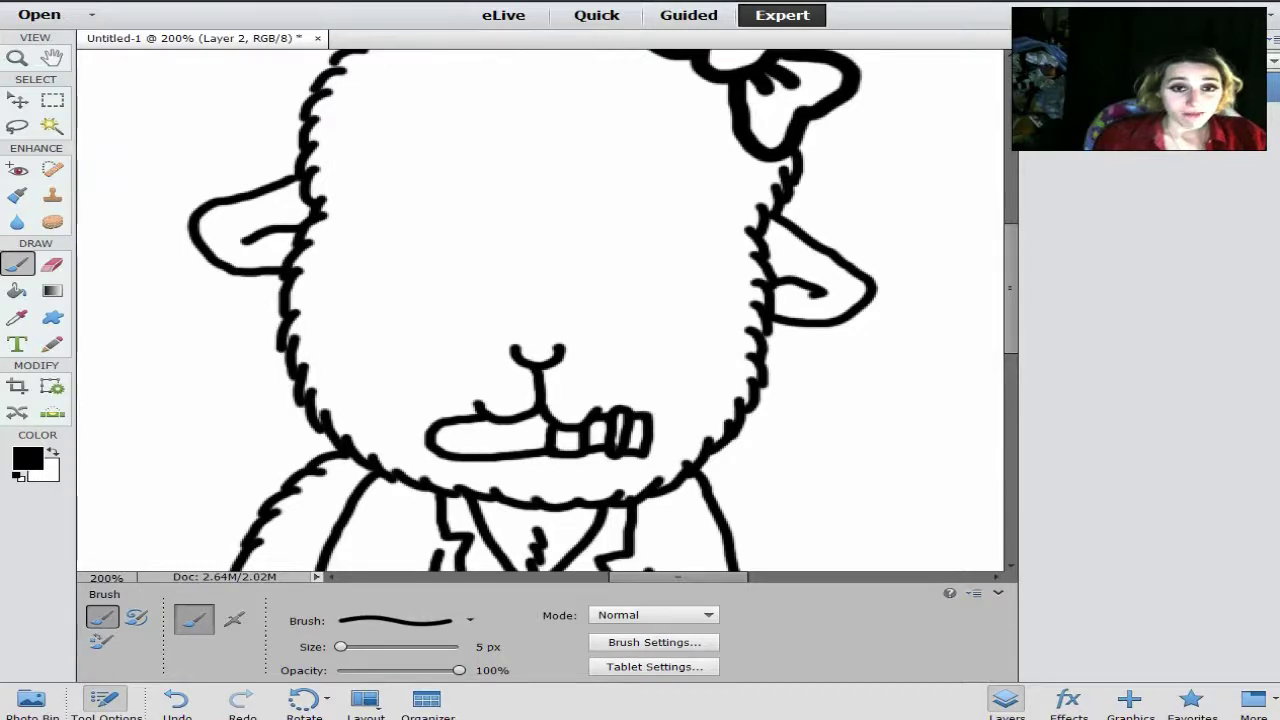
Draw two round eyes above the nose, each with two short outer lashes, and fill both solid black
mouse_move(456, 293)
left_mouse_down()
mouse_move(421, 326)
mouse_move(457, 348)
mouse_move(484, 323)
mouse_move(469, 298)
mouse_move(446, 301)
left_mouse_up()
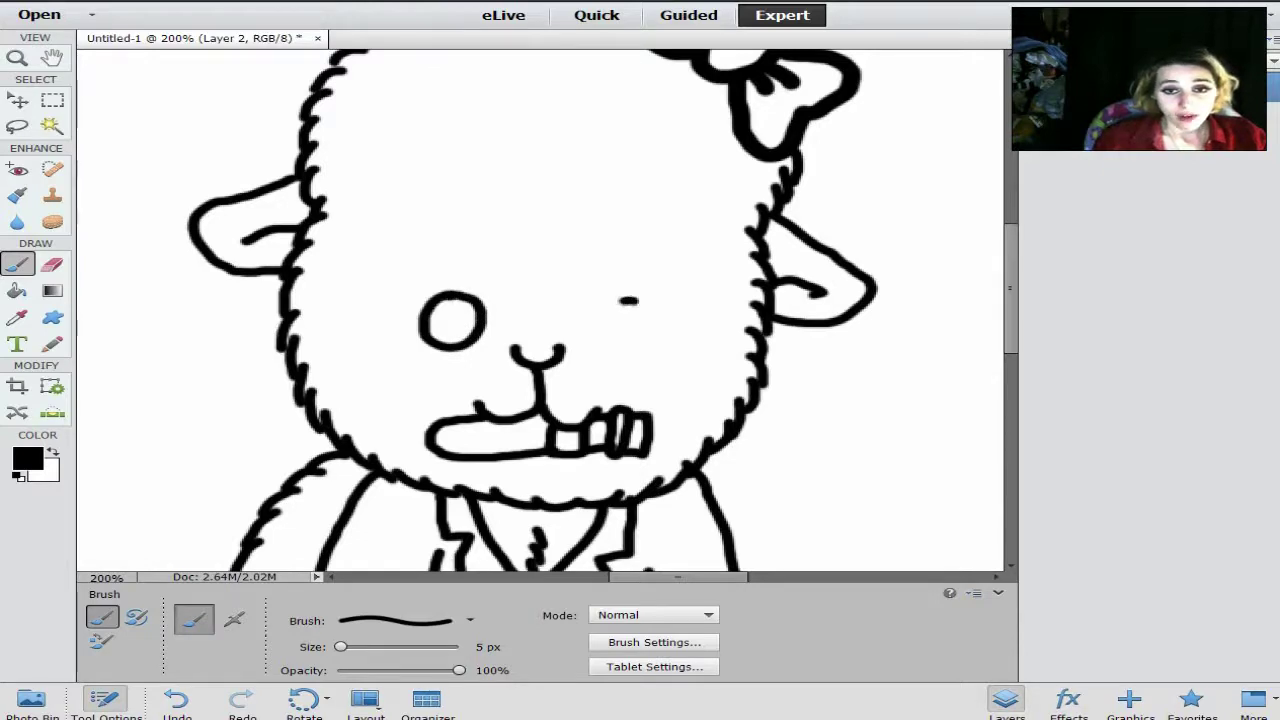
mouse_move(618, 300)
left_mouse_down()
mouse_move(605, 335)
mouse_move(648, 350)
mouse_move(662, 318)
mouse_move(634, 300)
mouse_move(674, 301)
mouse_move(662, 315)
mouse_move(686, 318)
left_mouse_up()
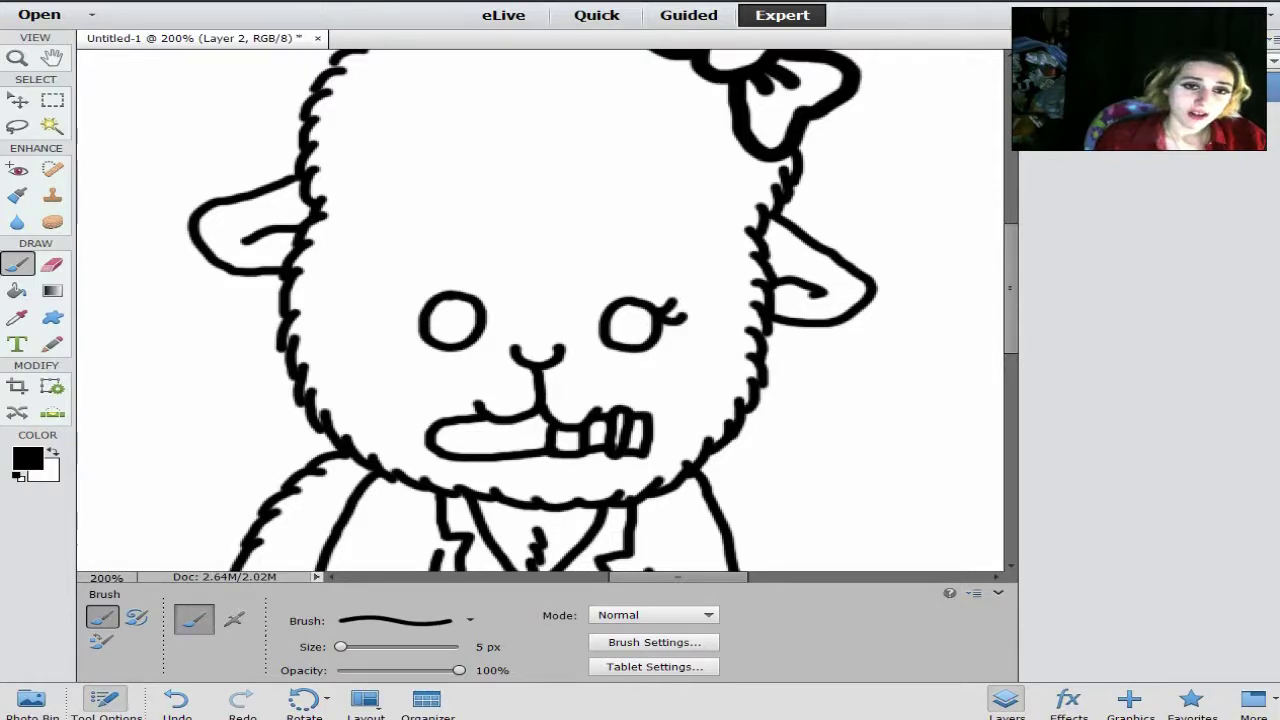
mouse_move(428, 305)
left_mouse_down()
mouse_move(410, 287)
mouse_move(398, 294)
left_mouse_up()
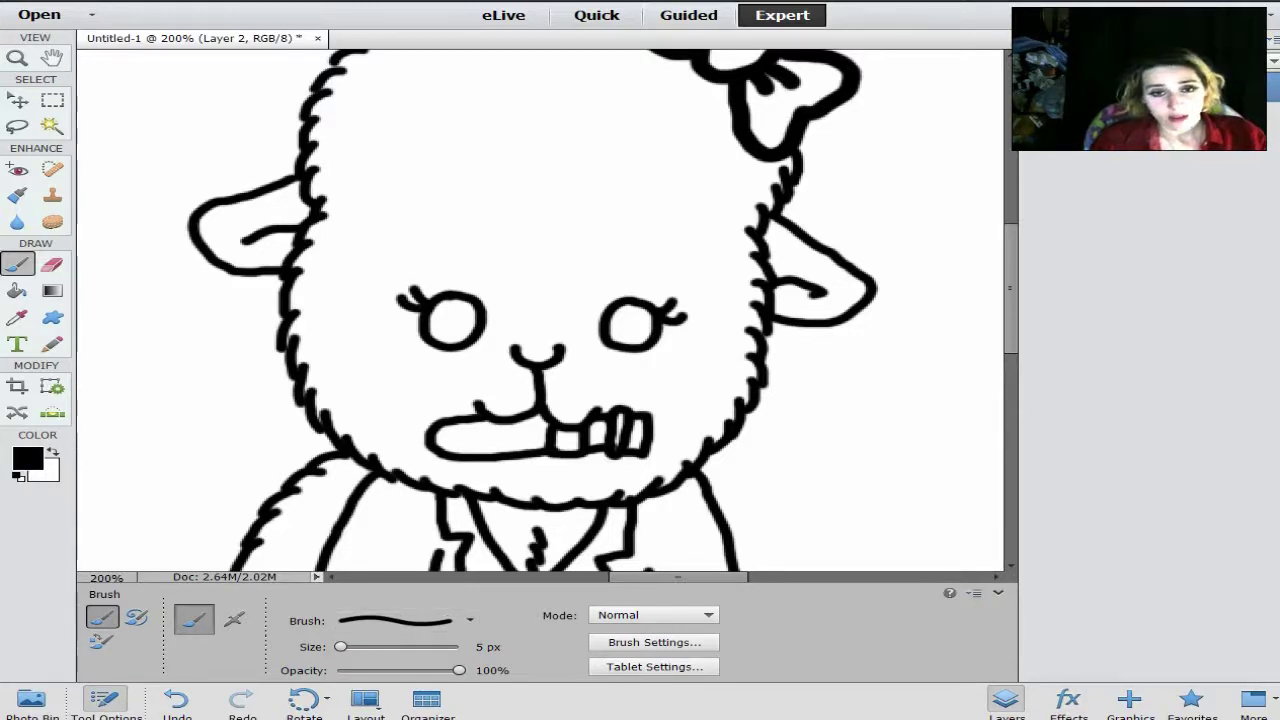
mouse_move(432, 318)
left_mouse_down()
mouse_move(442, 304)
mouse_move(448, 336)
mouse_move(470, 334)
mouse_move(462, 302)
mouse_move(446, 301)
left_mouse_up()
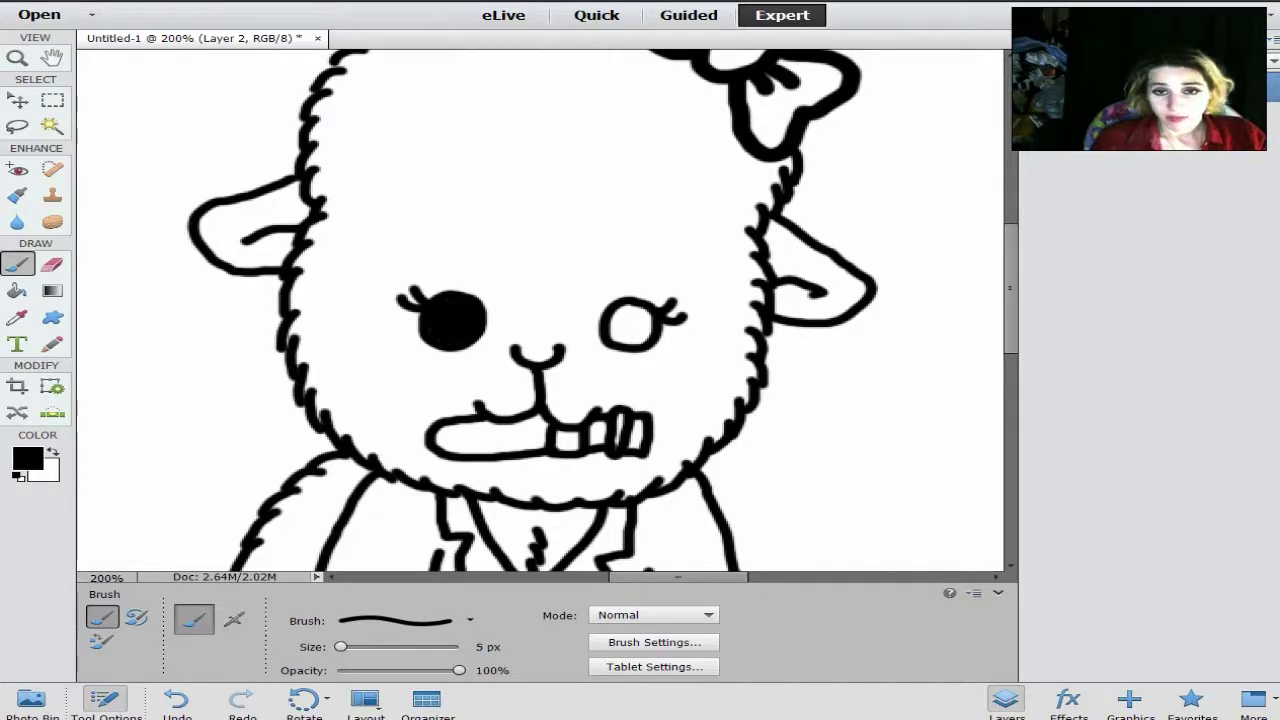
mouse_move(626, 308)
left_mouse_down()
mouse_move(616, 332)
mouse_move(634, 340)
mouse_move(648, 318)
mouse_move(640, 340)
mouse_move(648, 316)
mouse_move(626, 310)
left_mouse_up()
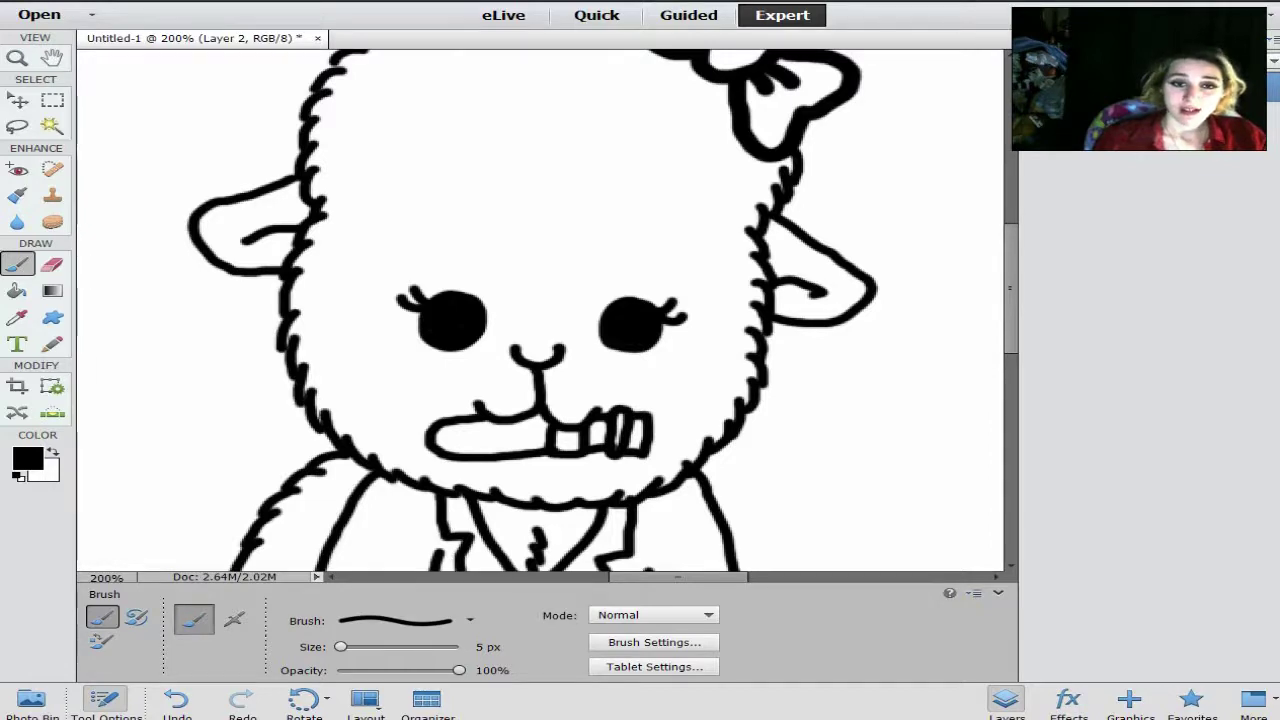
Draw jagged fur outlines around both eyes, joined across the nose bridge and continued down each side of the muzzle to the mouth
mouse_move(468, 366)
left_mouse_down()
mouse_move(403, 361)
mouse_move(384, 338)
mouse_move(378, 280)
mouse_move(418, 256)
mouse_move(460, 253)
mouse_move(488, 266)
mouse_move(520, 326)
left_mouse_up()
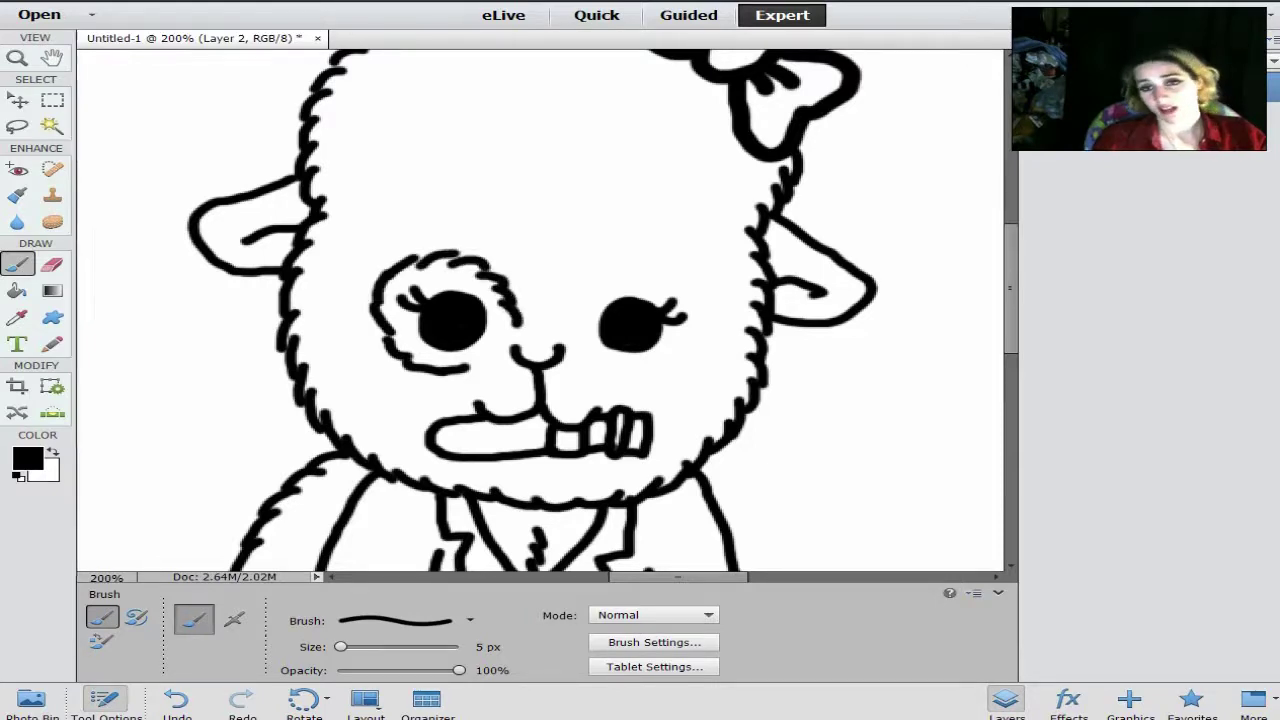
mouse_move(576, 322)
left_mouse_down()
mouse_move(605, 270)
mouse_move(650, 268)
mouse_move(706, 330)
mouse_move(700, 352)
mouse_move(660, 368)
mouse_move(590, 366)
left_mouse_up()
left_click_drag(518, 318, 580, 324)
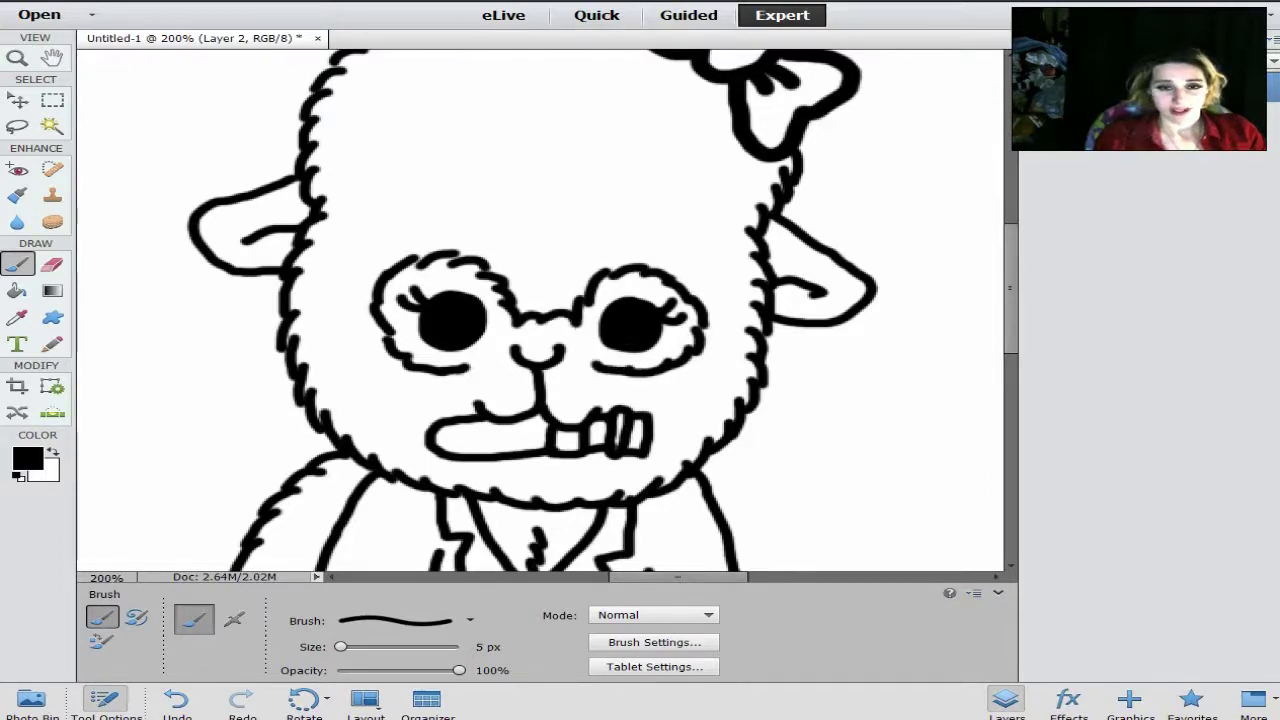
left_click_drag(458, 372, 462, 430)
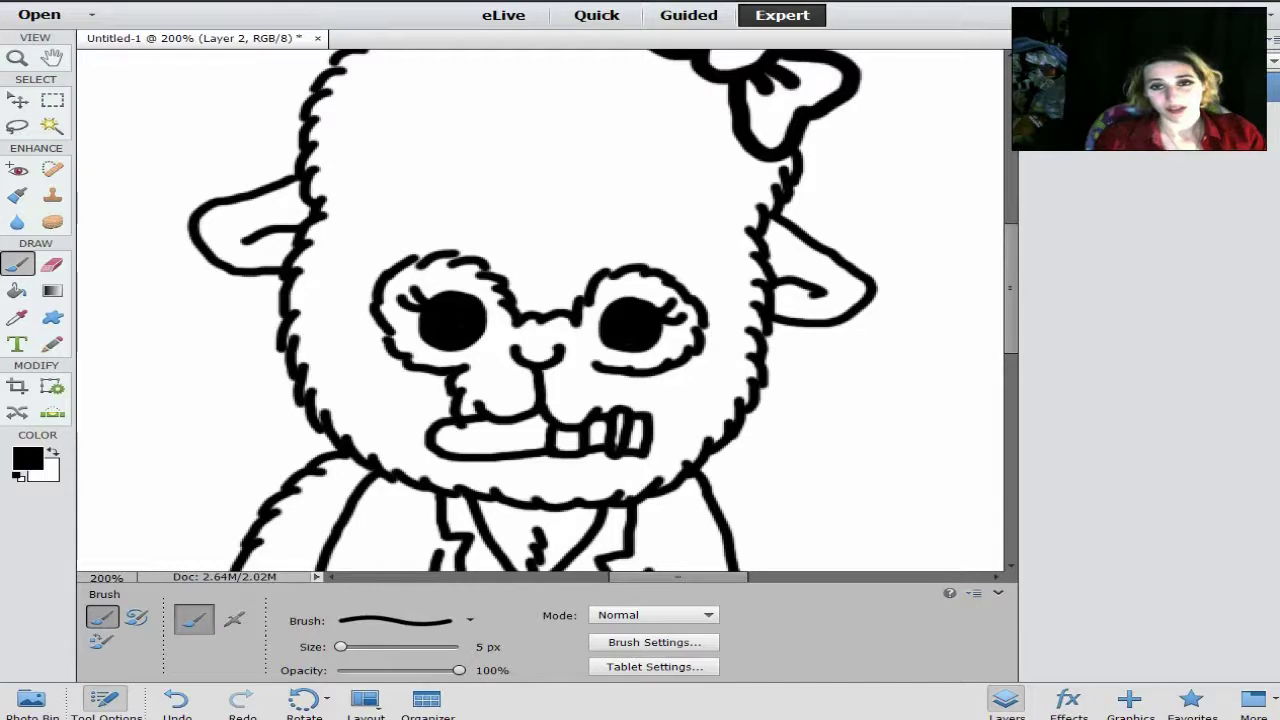
mouse_move(612, 374)
left_mouse_down()
mouse_move(636, 382)
mouse_move(626, 394)
mouse_move(640, 412)
left_mouse_up()
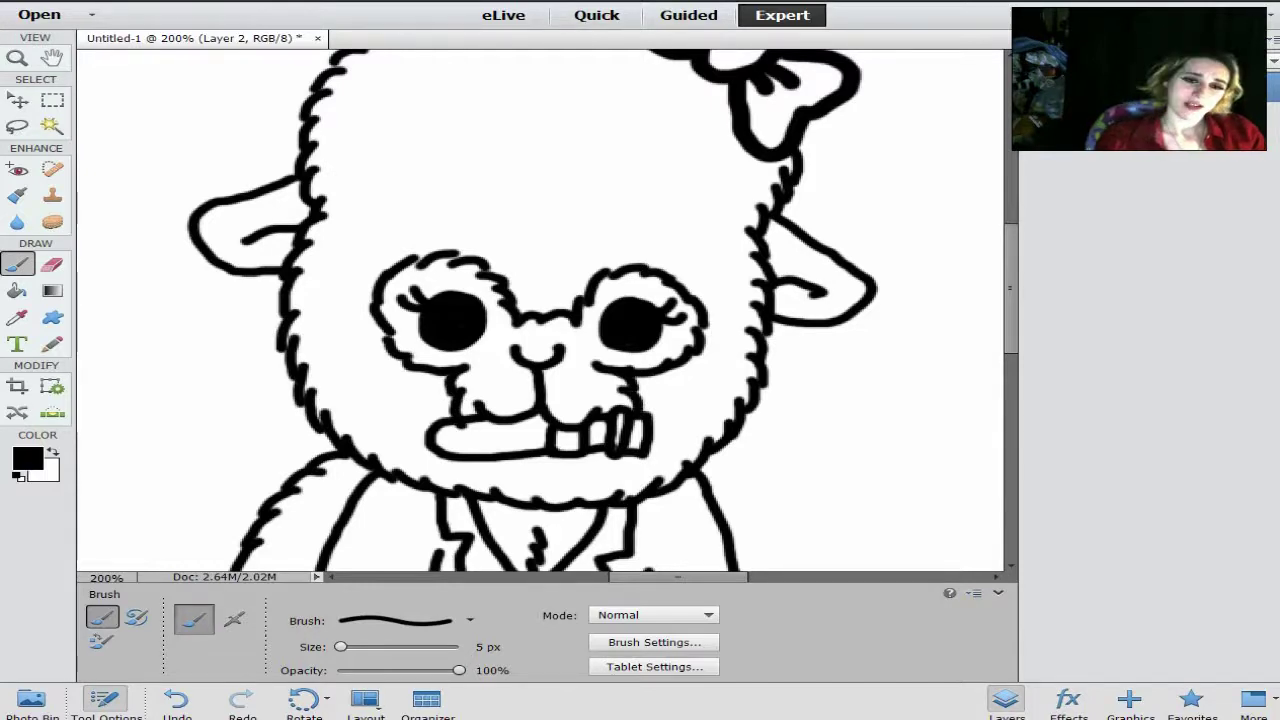
Add short curved fur strokes on the chin, both cheeks and the sides of the face, plus dashed arches above the eyes
mouse_move(502, 470)
left_mouse_down()
mouse_move(558, 484)
mouse_move(590, 458)
left_mouse_up()
mouse_move(372, 374)
left_mouse_down()
mouse_move(360, 400)
mouse_move(402, 432)
left_mouse_up()
mouse_move(692, 376)
left_mouse_down()
mouse_move(708, 416)
mouse_move(656, 446)
left_mouse_up()
left_click_drag(342, 262, 320, 310)
left_click_drag(330, 300, 362, 346)
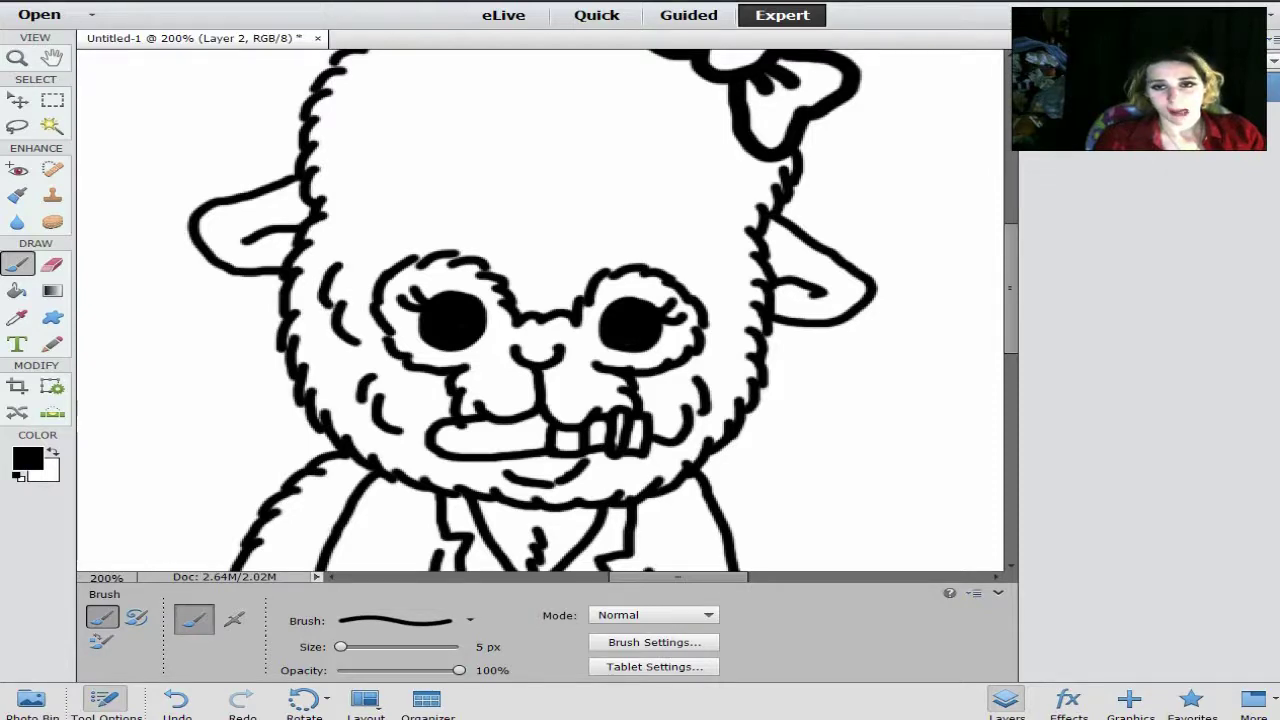
left_click_drag(726, 278, 744, 302)
left_click_drag(732, 308, 748, 350)
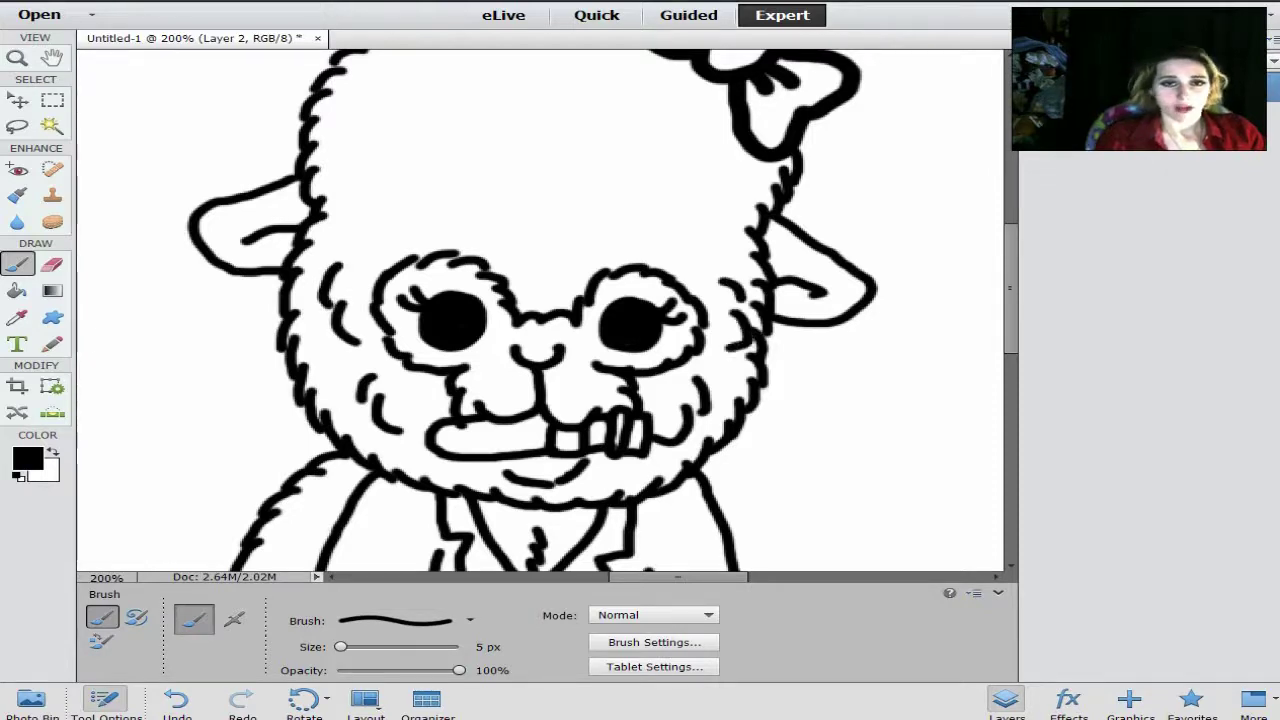
mouse_move(362, 242)
left_mouse_down()
mouse_move(456, 230)
mouse_move(560, 270)
mouse_move(640, 244)
mouse_move(716, 258)
left_mouse_up()
Draw a jagged centre parting from the notch in the crown down the forehead, with curved tufts on both sides of its upper end
scroll(540, 310, "up", 2)
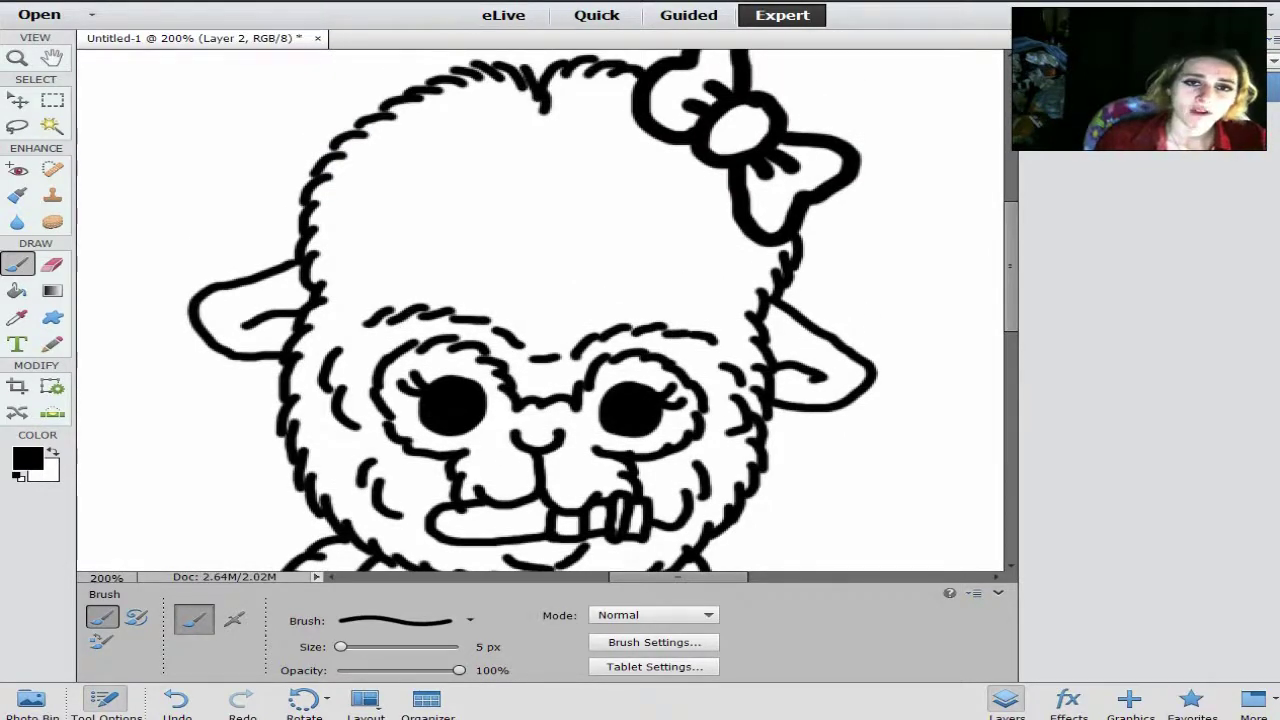
mouse_move(546, 112)
left_mouse_down()
mouse_move(550, 278)
mouse_move(530, 294)
left_mouse_up()
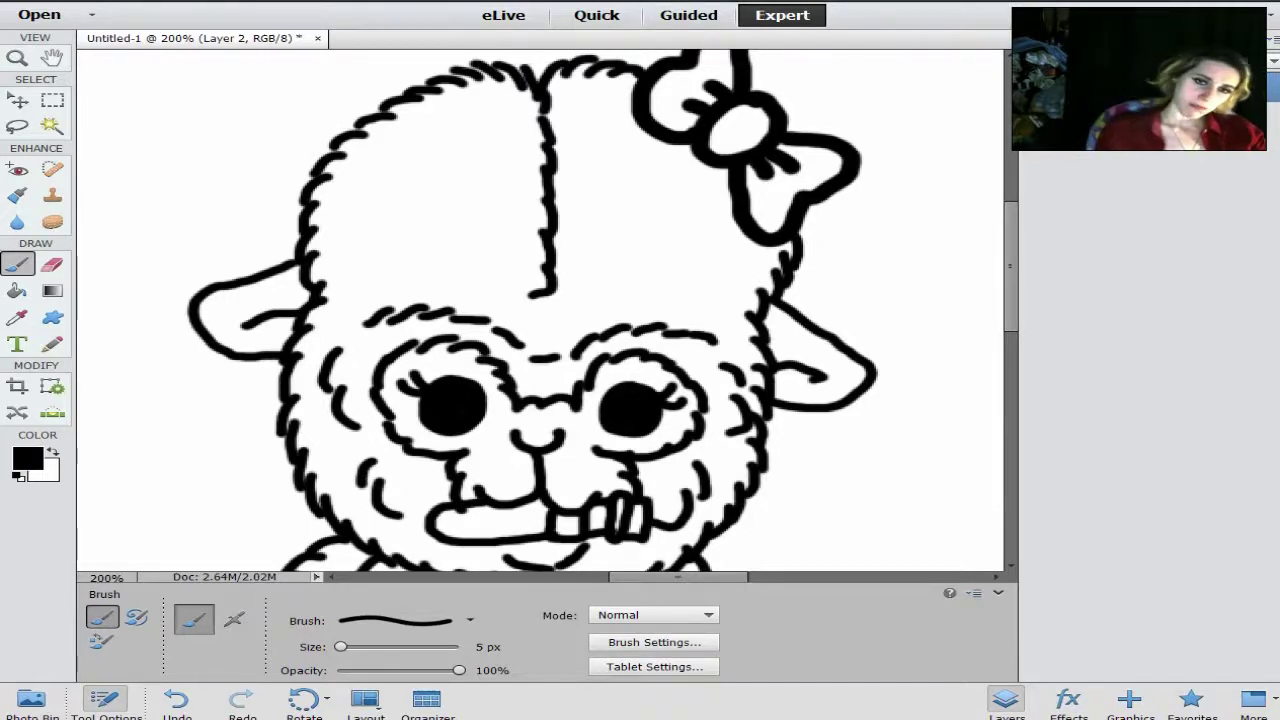
left_click_drag(553, 290, 530, 318)
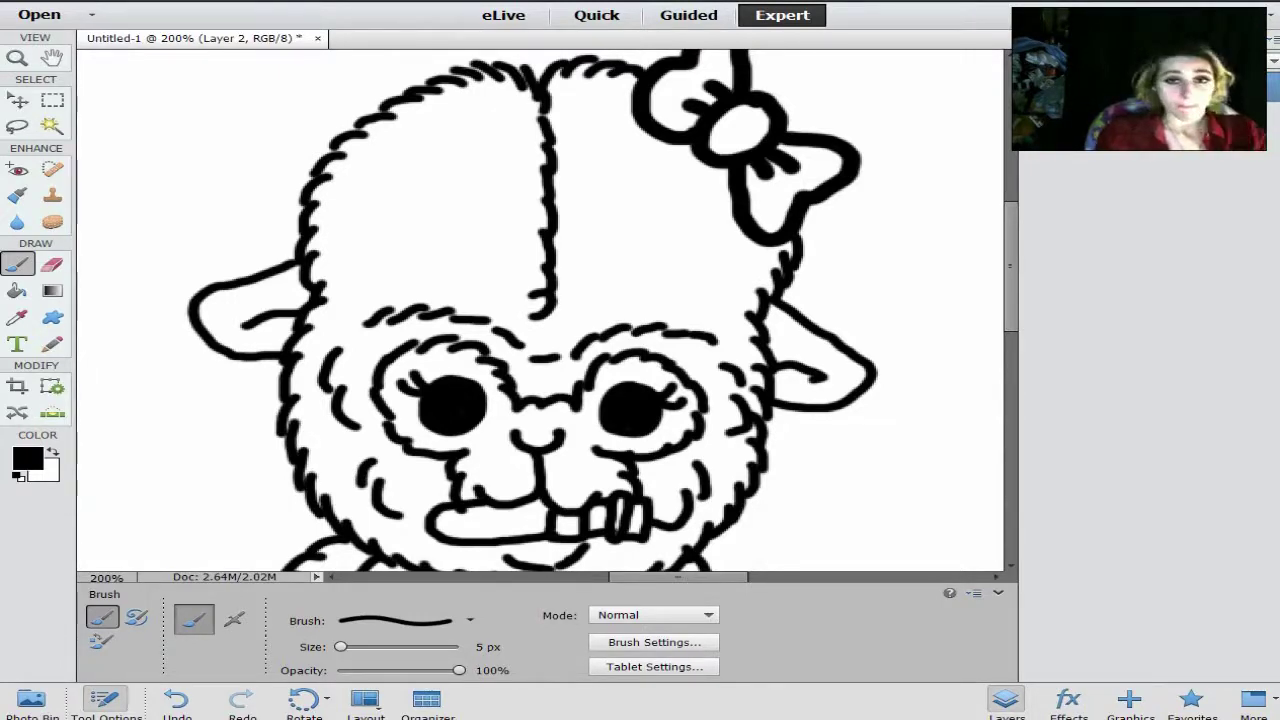
mouse_move(488, 88)
left_mouse_down()
mouse_move(478, 124)
mouse_move(535, 168)
left_mouse_up()
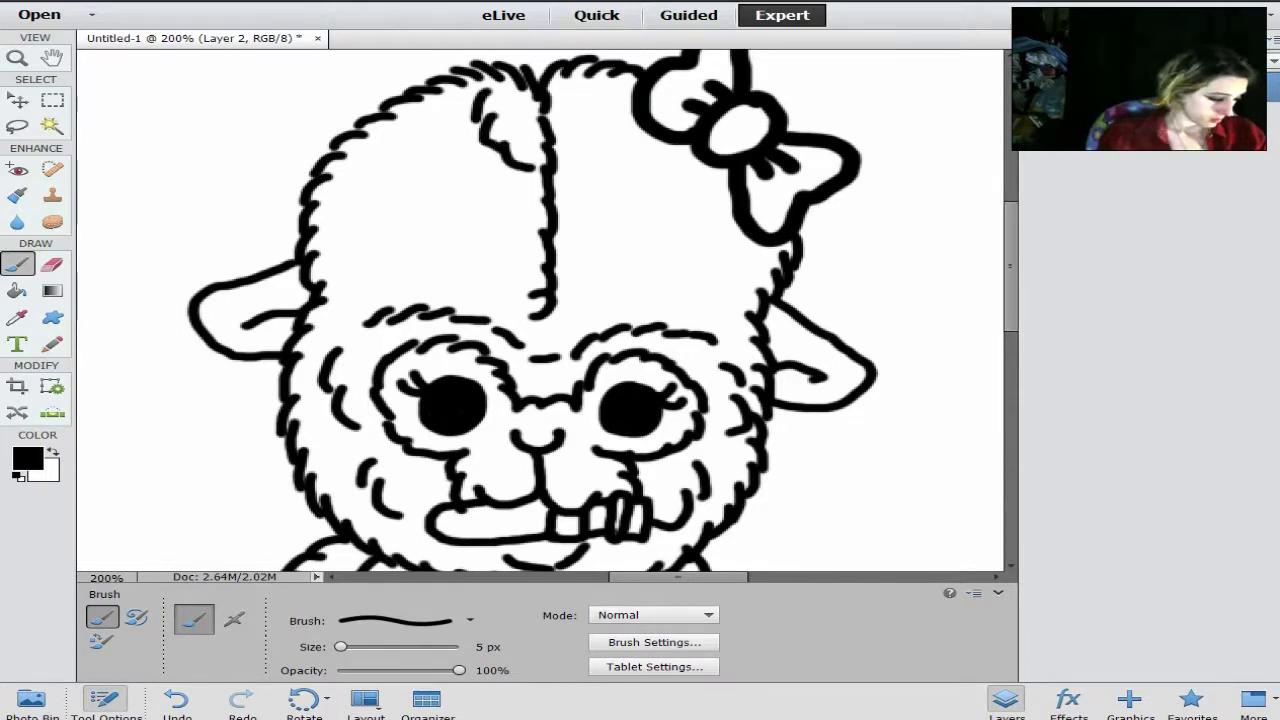
mouse_move(573, 85)
left_mouse_down()
mouse_move(564, 130)
mouse_move(592, 161)
mouse_move(632, 158)
left_mouse_up()
left_click_drag(612, 113, 647, 131)
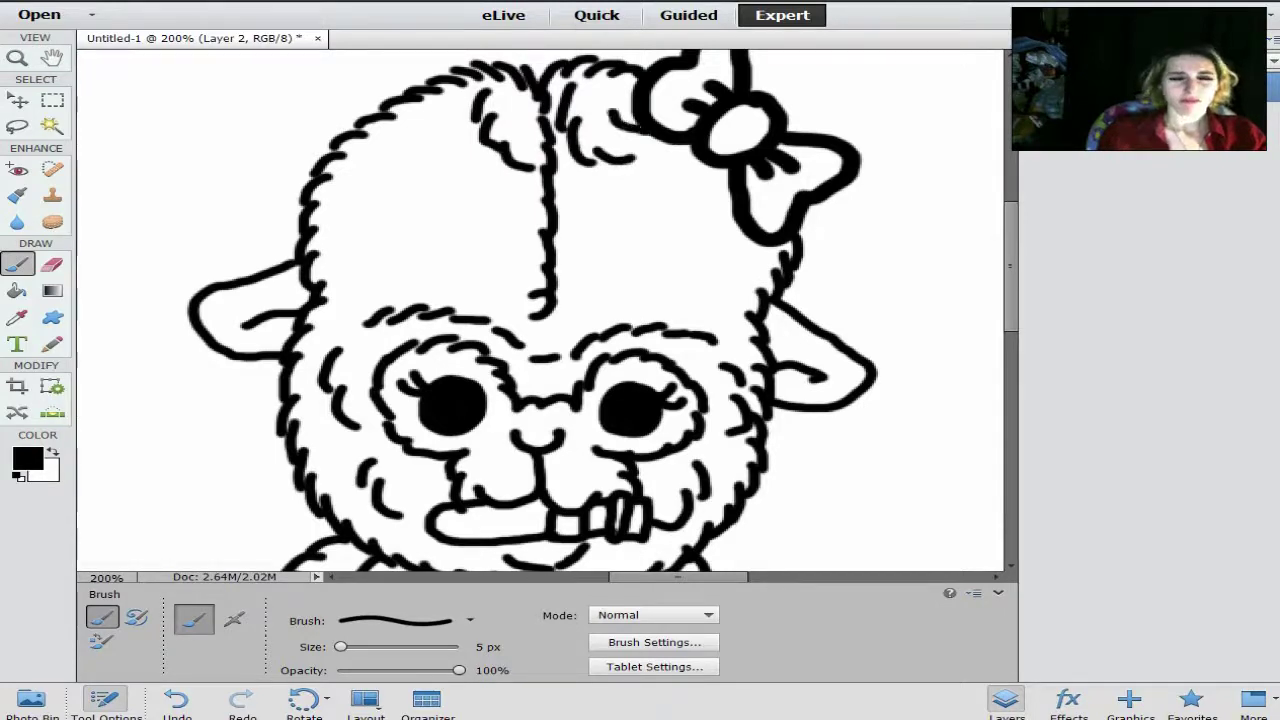
Add scalloped fur strokes across the upper head on both sides of the parting, reaching the bow
mouse_move(411, 128)
left_mouse_down()
mouse_move(446, 150)
mouse_move(476, 140)
left_mouse_up()
mouse_move(364, 148)
left_mouse_down()
mouse_move(422, 168)
mouse_move(446, 156)
mouse_move(466, 178)
mouse_move(536, 198)
left_mouse_up()
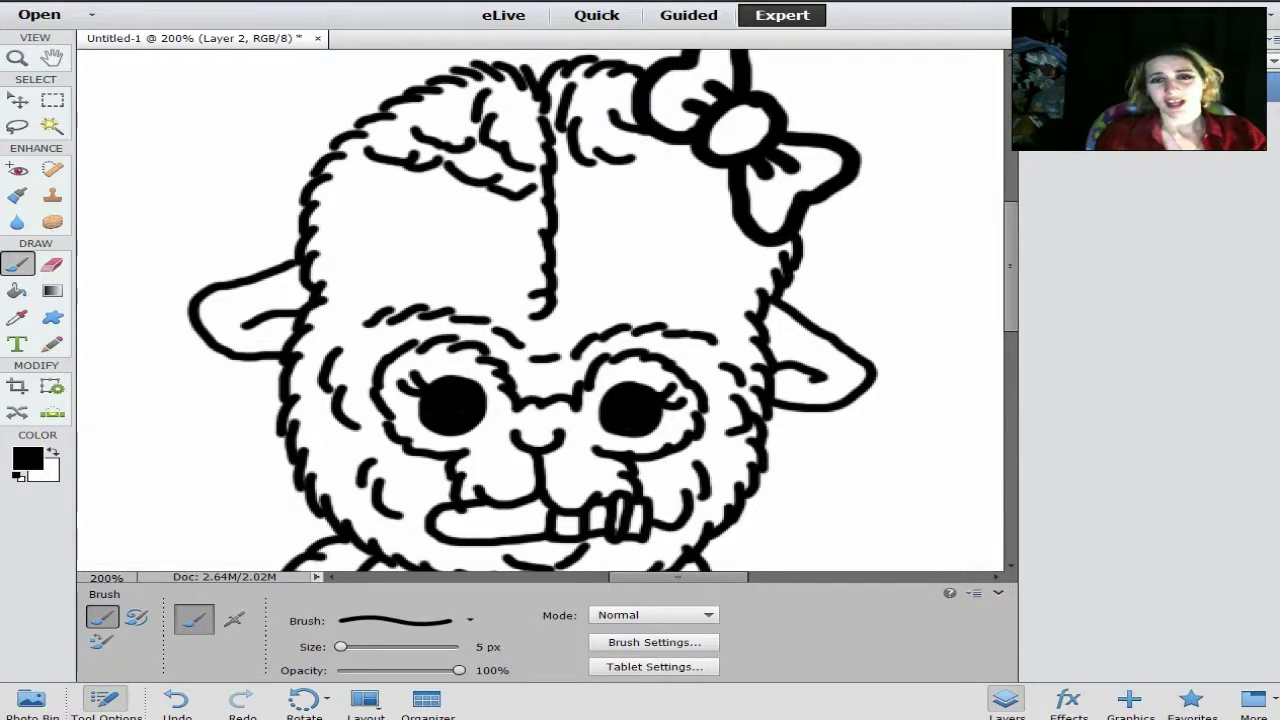
mouse_move(640, 144)
left_mouse_down()
mouse_move(658, 168)
mouse_move(714, 172)
left_mouse_up()
left_click_drag(604, 172, 590, 200)
left_click_drag(606, 208, 562, 214)
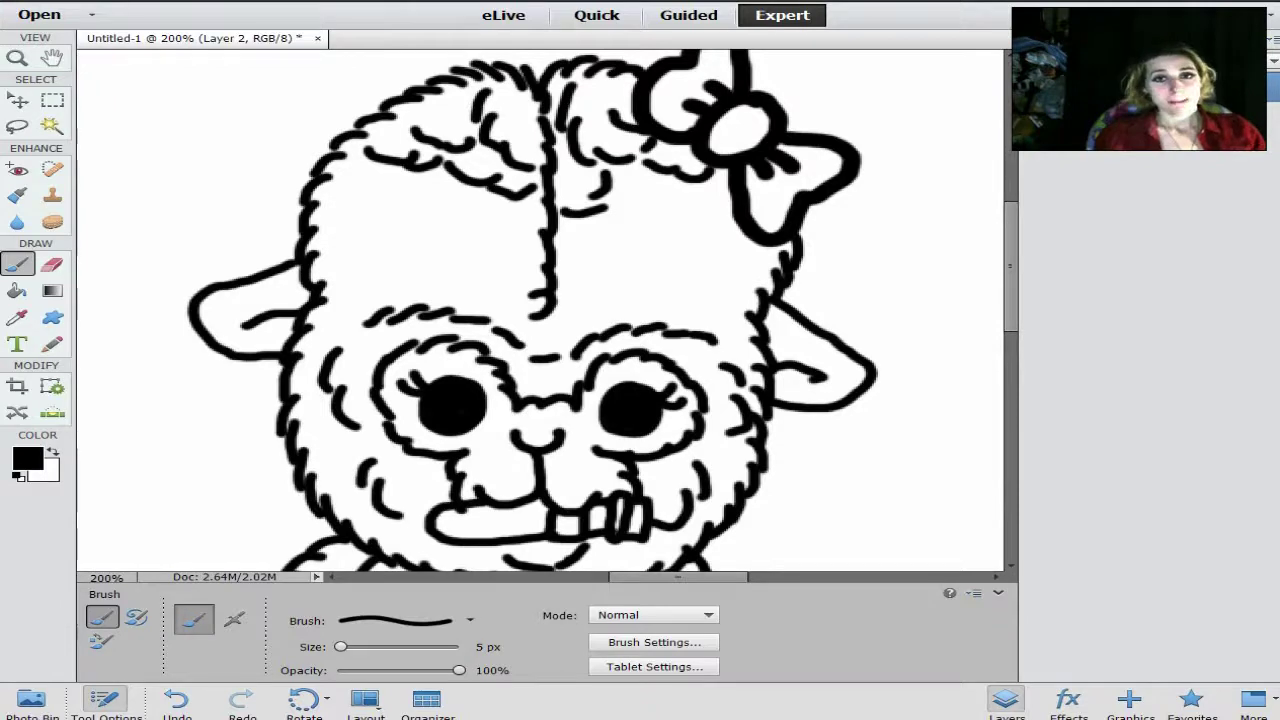
Fill the head area between the parting and the bowless side with staggered rows of curved fur strokes
mouse_move(332, 194)
left_mouse_down()
mouse_move(372, 196)
mouse_move(402, 174)
mouse_move(426, 220)
mouse_move(498, 194)
mouse_move(487, 225)
mouse_move(544, 276)
left_mouse_up()
mouse_move(320, 242)
left_mouse_down()
mouse_move(360, 228)
mouse_move(350, 236)
mouse_move(420, 228)
left_mouse_up()
mouse_move(352, 288)
left_mouse_down()
mouse_move(386, 258)
mouse_move(484, 262)
left_mouse_up()
left_click(411, 280)
left_click_drag(411, 280, 530, 287)
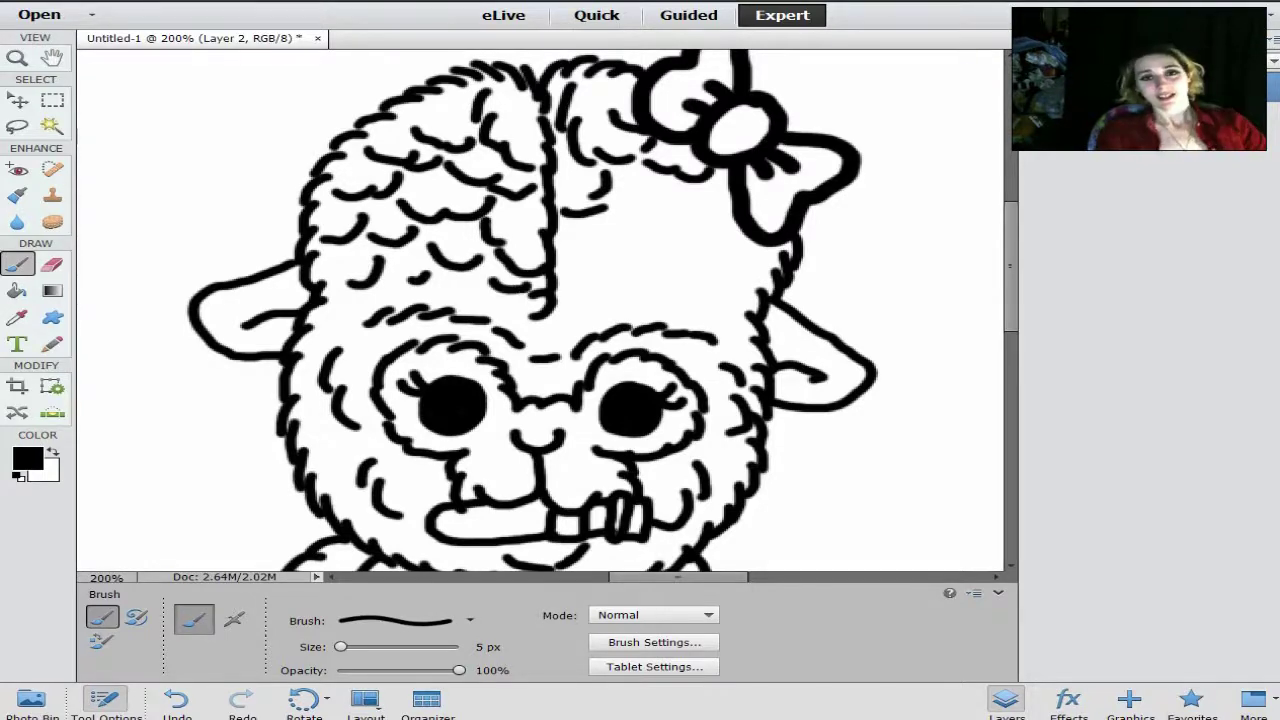
Fill the forehead below the bow with rows of curved fur strokes, undoing stray ones, and add small strokes in gaps across the parting
left_click_drag(616, 190, 726, 193)
mouse_move(616, 206)
left_mouse_down()
mouse_move(576, 246)
mouse_move(585, 280)
mouse_move(608, 278)
mouse_move(634, 300)
mouse_move(676, 290)
left_mouse_up()
left_click(596, 258)
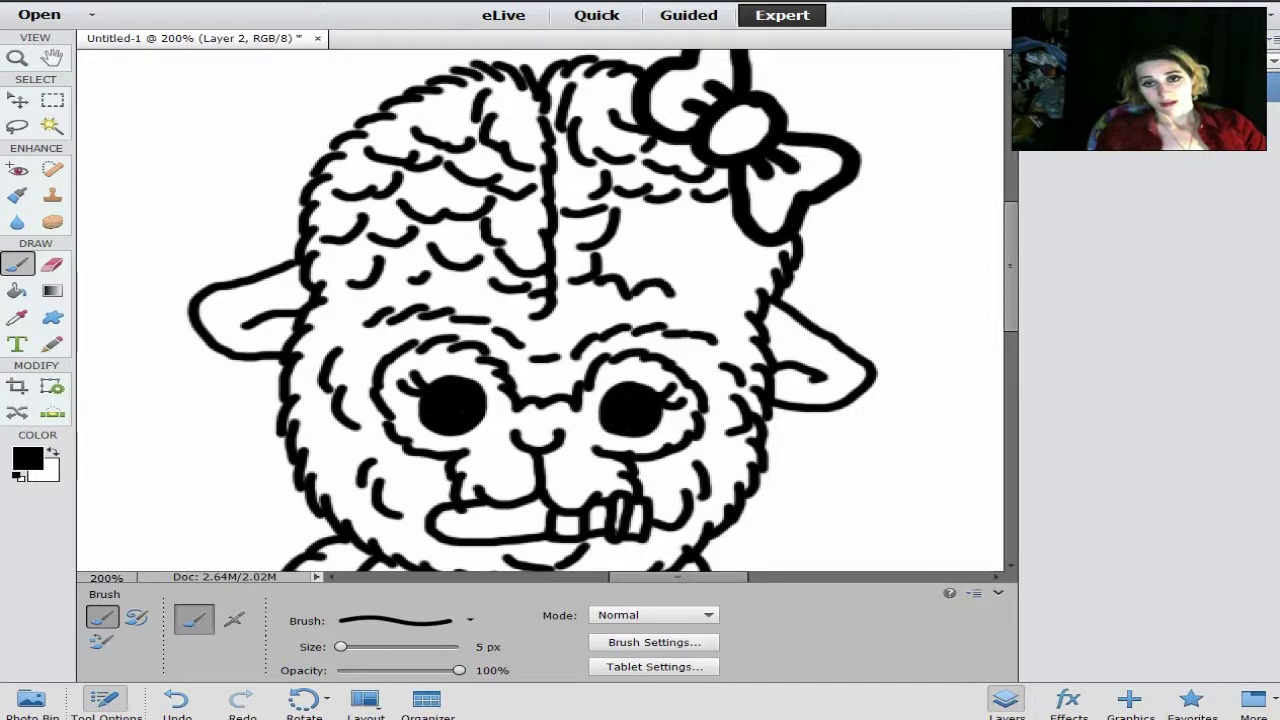
left_click_drag(616, 246, 640, 282)
key("ctrl+z")
key("ctrl+z")
mouse_move(633, 268)
left_mouse_down()
mouse_move(621, 245)
mouse_move(667, 217)
mouse_move(766, 264)
left_mouse_up()
left_click_drag(650, 250, 737, 279)
mouse_move(649, 281)
left_mouse_down()
mouse_move(681, 278)
mouse_move(740, 306)
left_mouse_up()
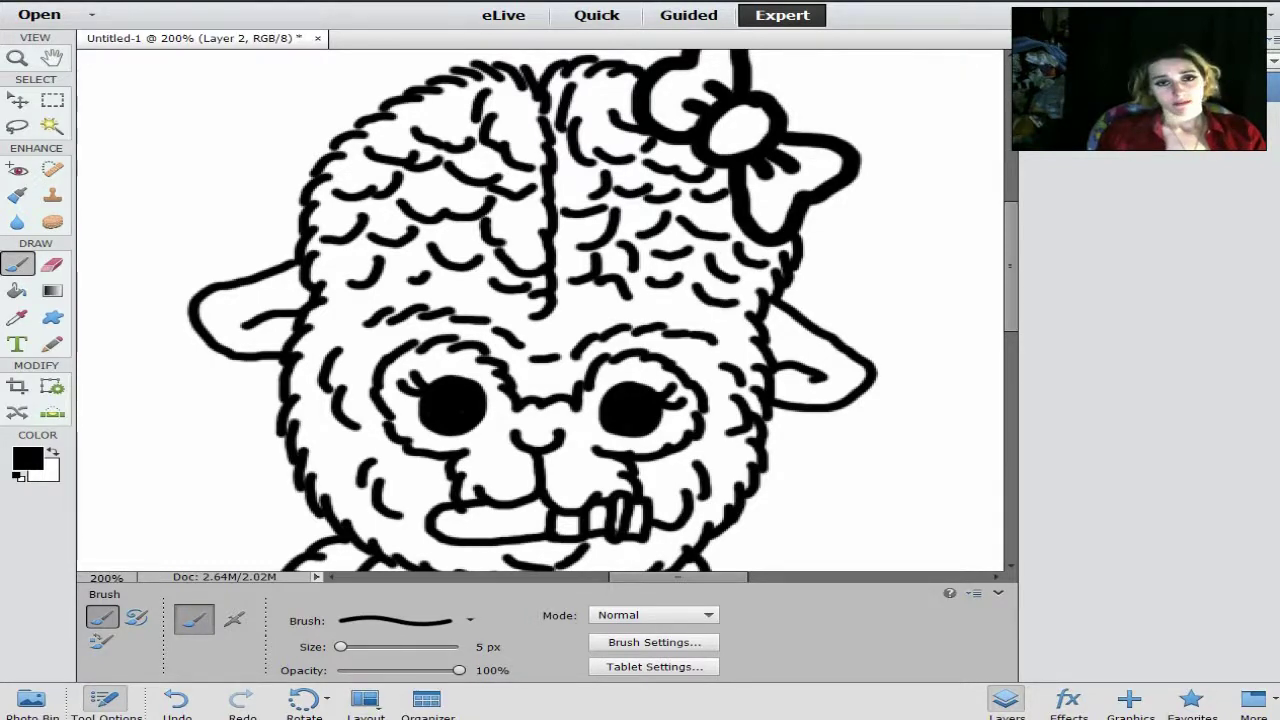
left_click_drag(448, 290, 472, 278)
left_click_drag(333, 270, 345, 260)
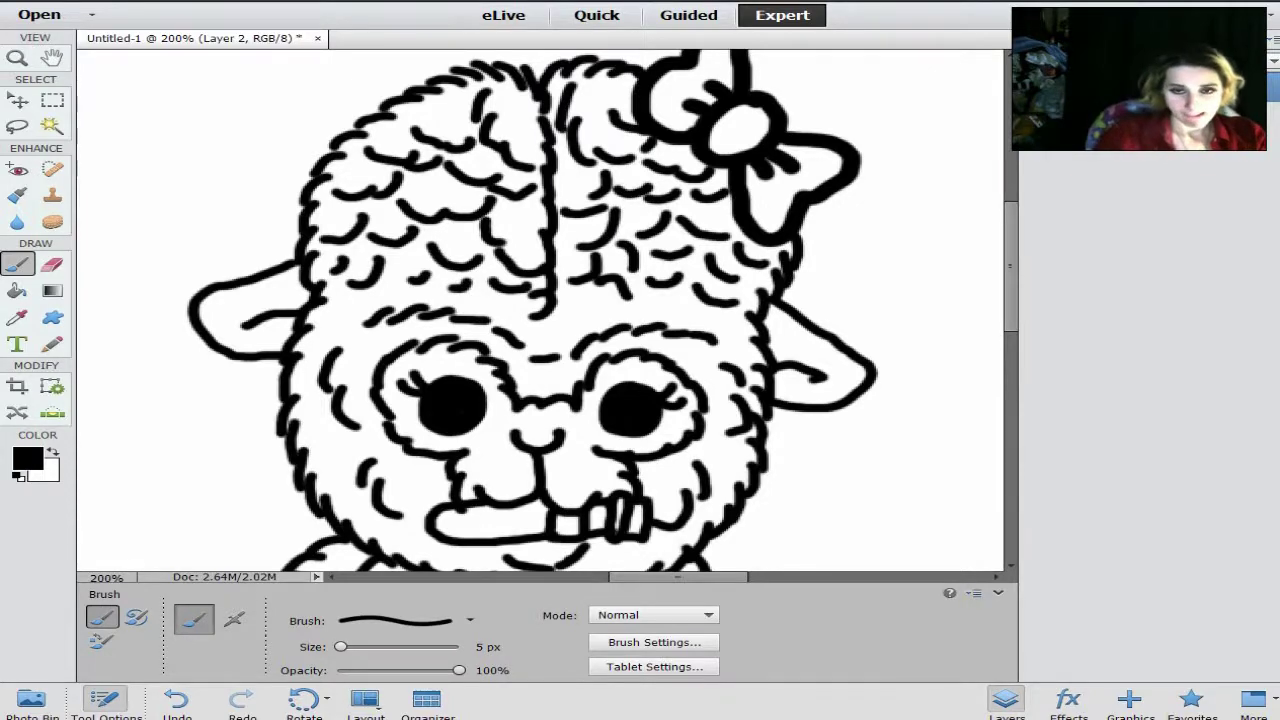
Add a new layer, make white the painting colour and choose the soft round 5 px brush
key("ctrl+minus")
key("ctrl+minus")
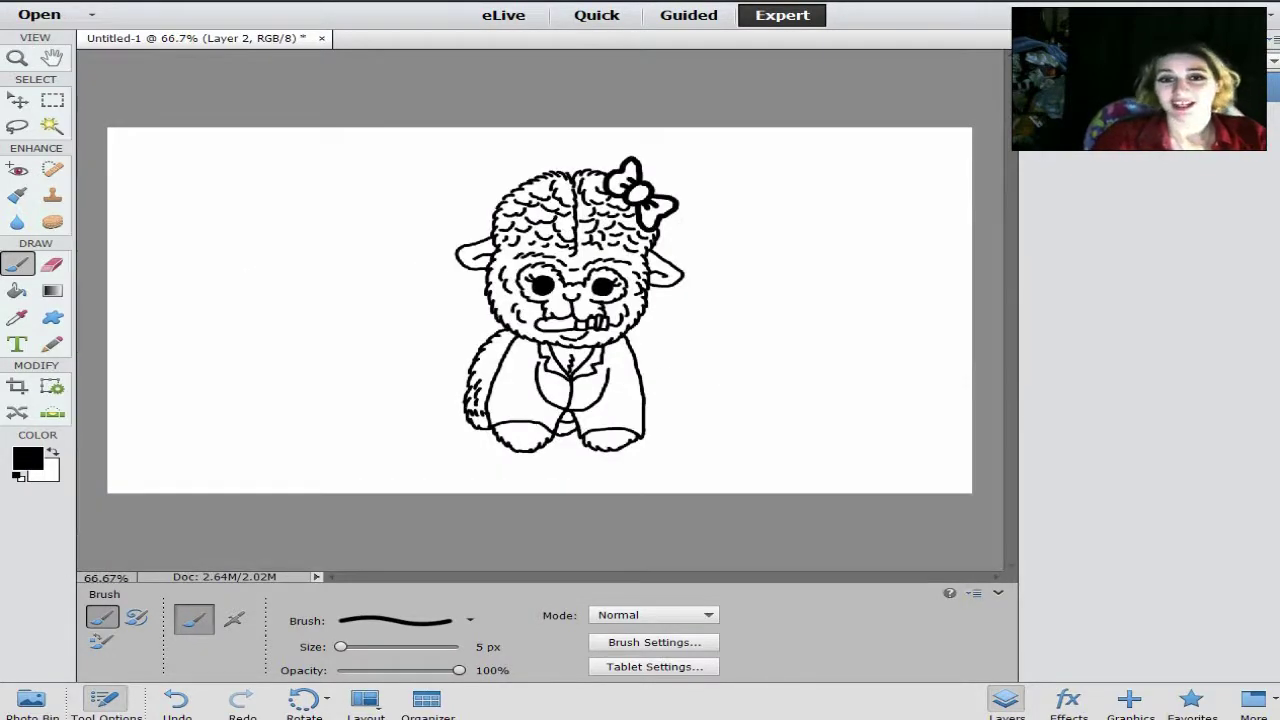
key("ctrl+plus")
key("ctrl+plus")
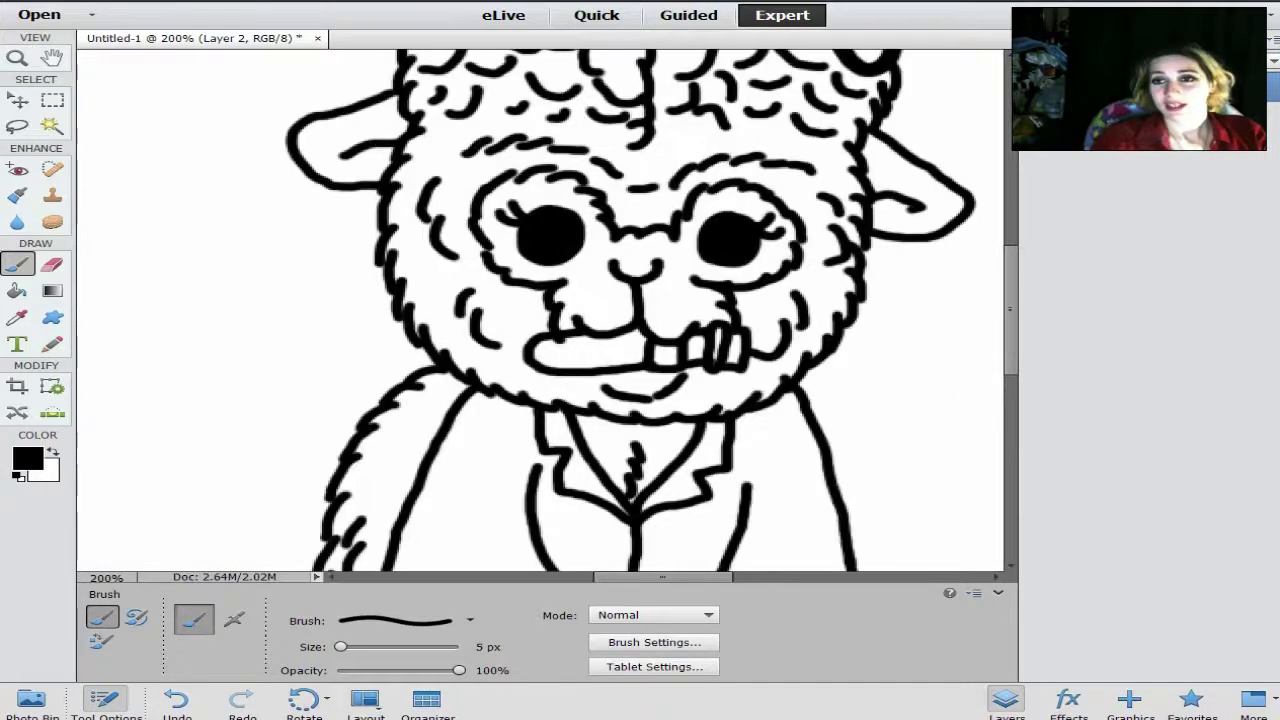
left_click(1031, 40)
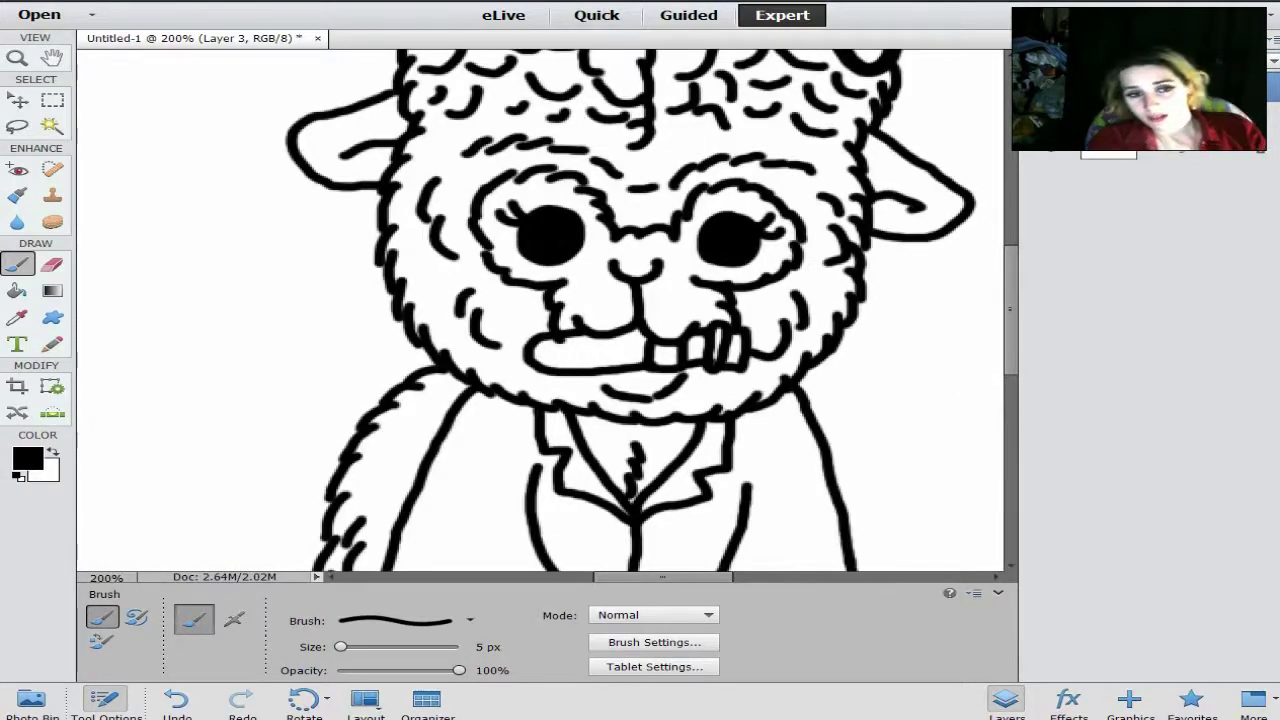
key("x")
left_click(470, 621)
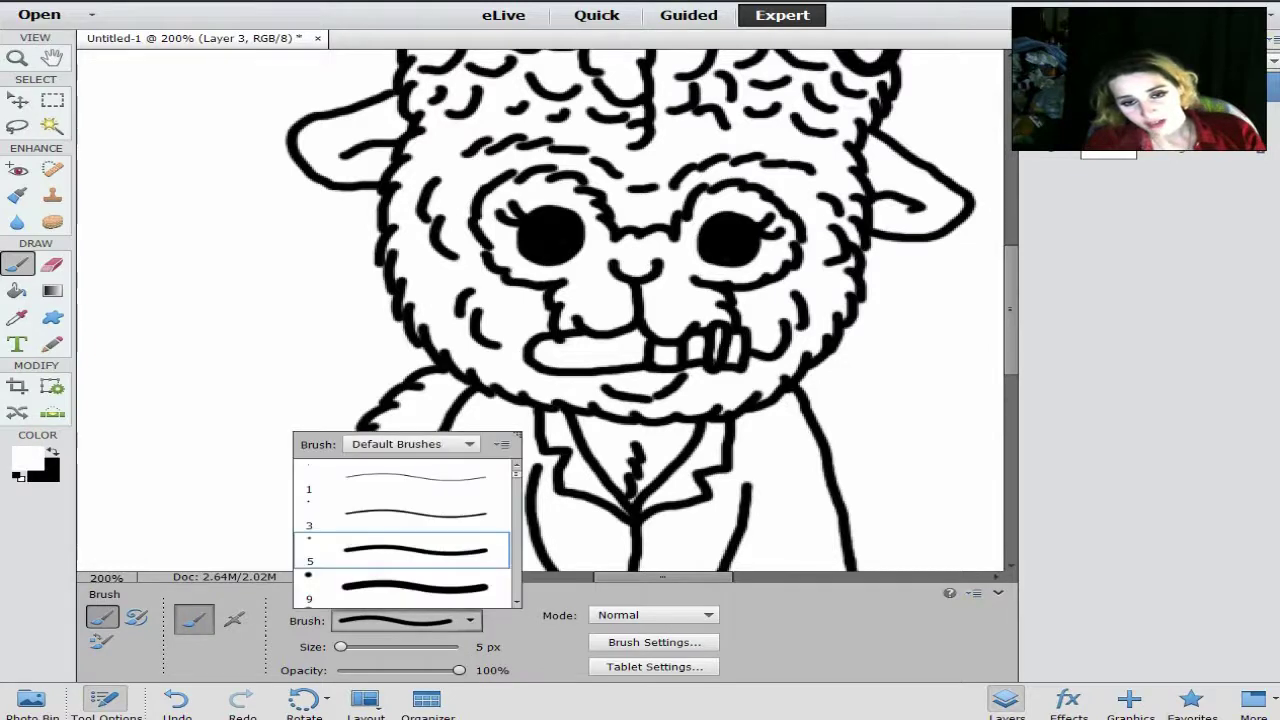
scroll(410, 540, "down", 3)
scroll(410, 537, "down", 1)
left_click(410, 537)
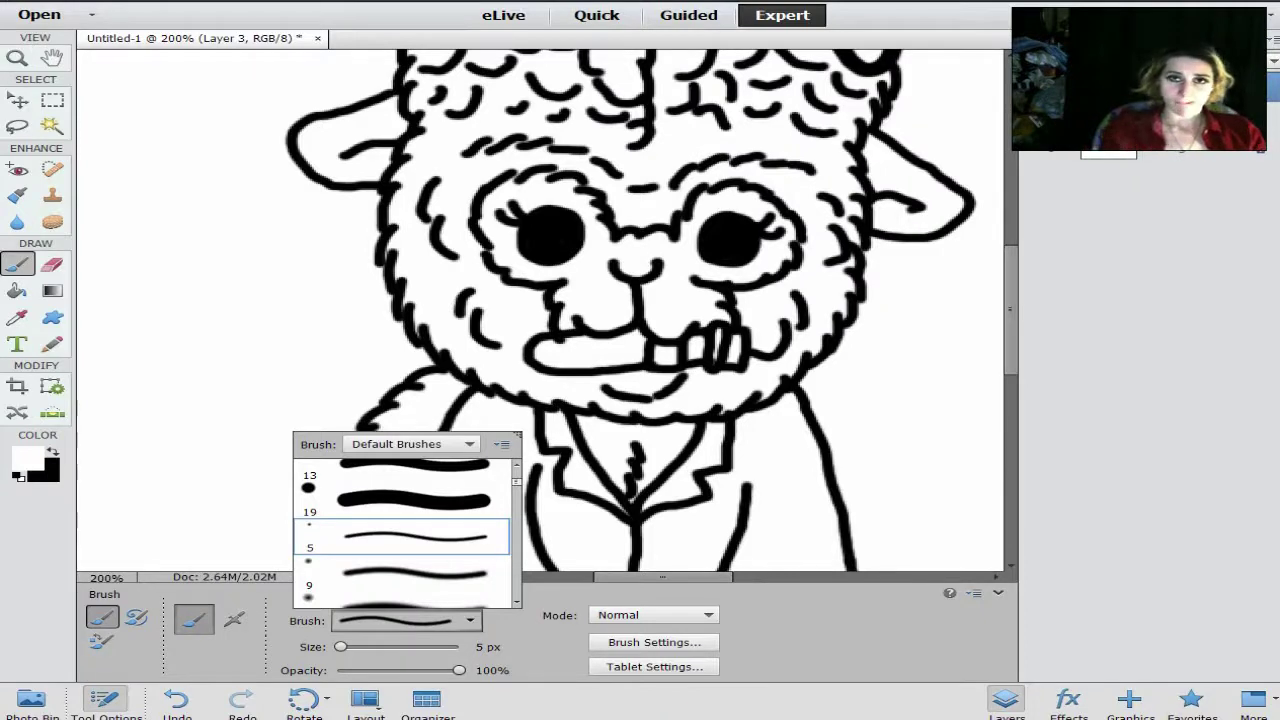
Paint a small round white highlight in each black eye
left_click(545, 230)
left_click_drag(540, 226, 549, 231)
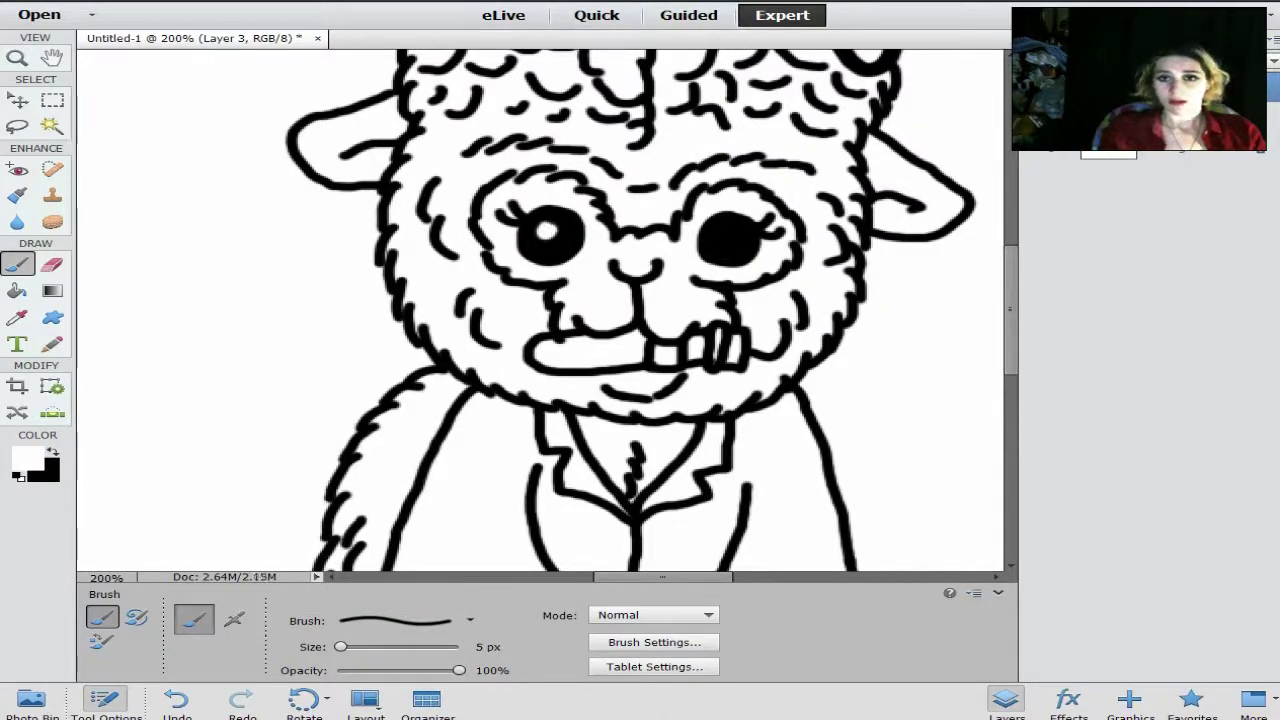
left_click_drag(716, 230, 726, 237)
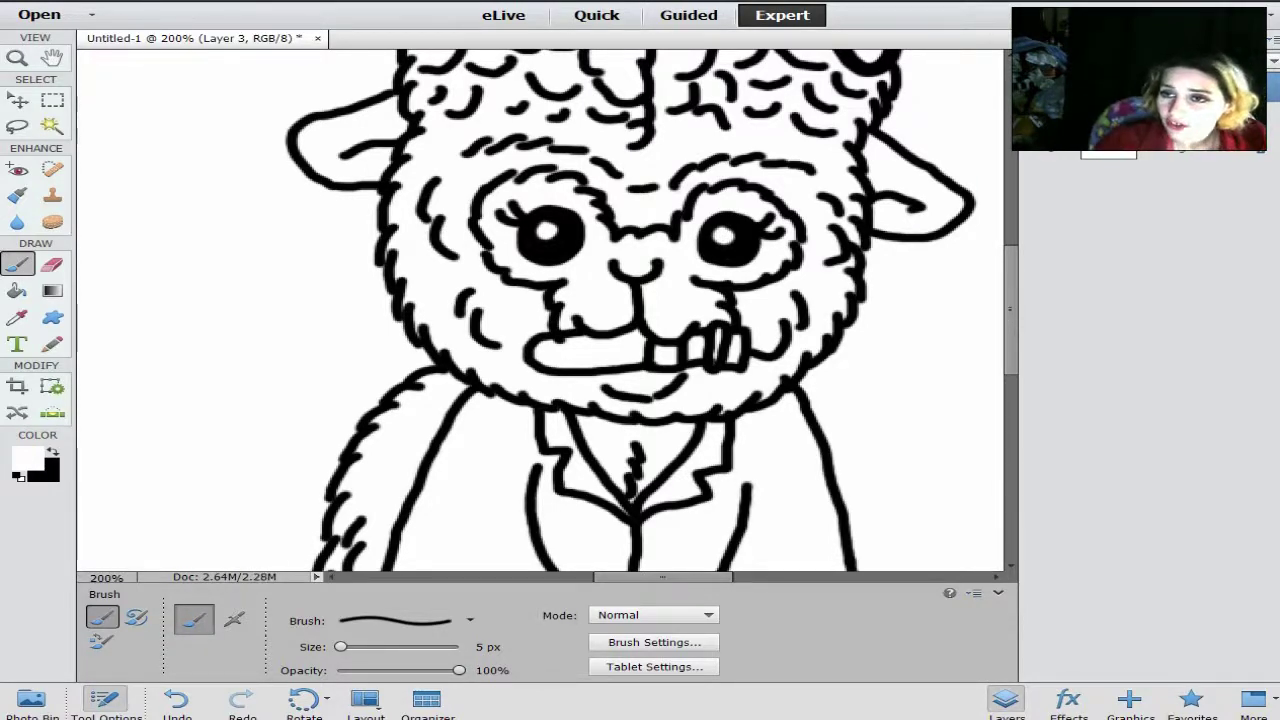
Merge the eye highlight layer with the black line art layer
left_click(1144, 115, "shift")
right_click(1144, 115)
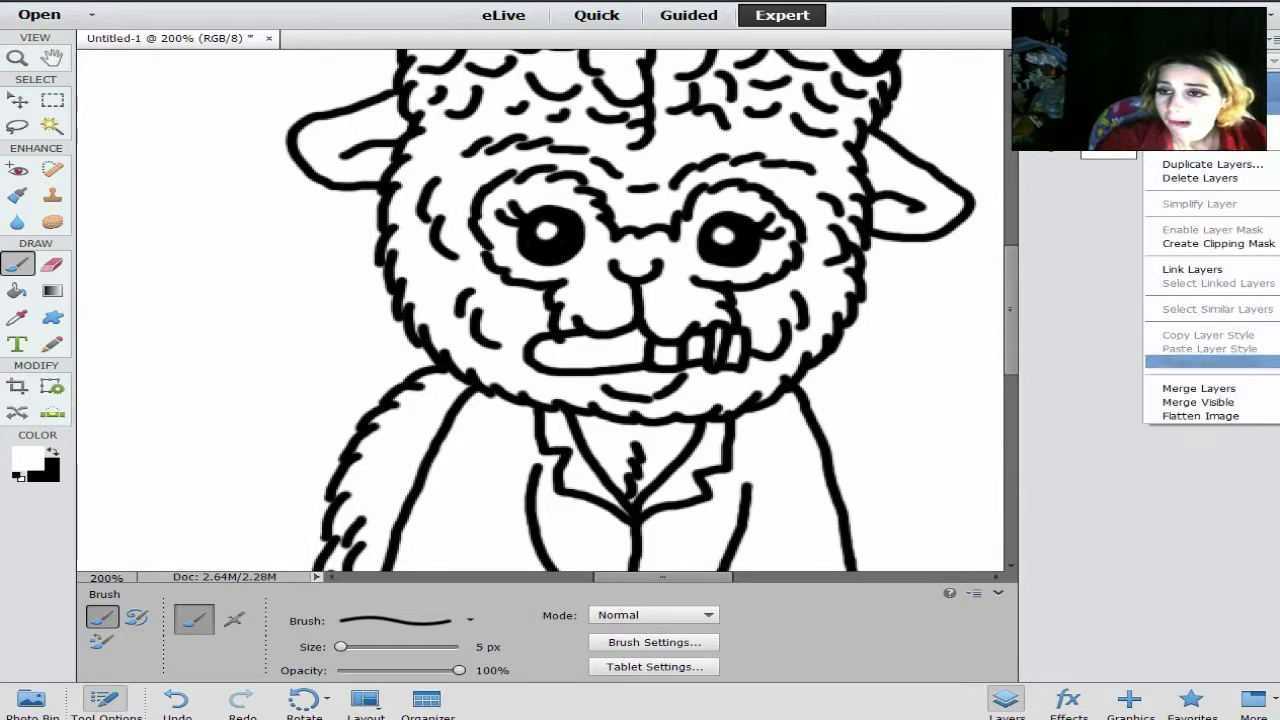
left_click(1199, 388)
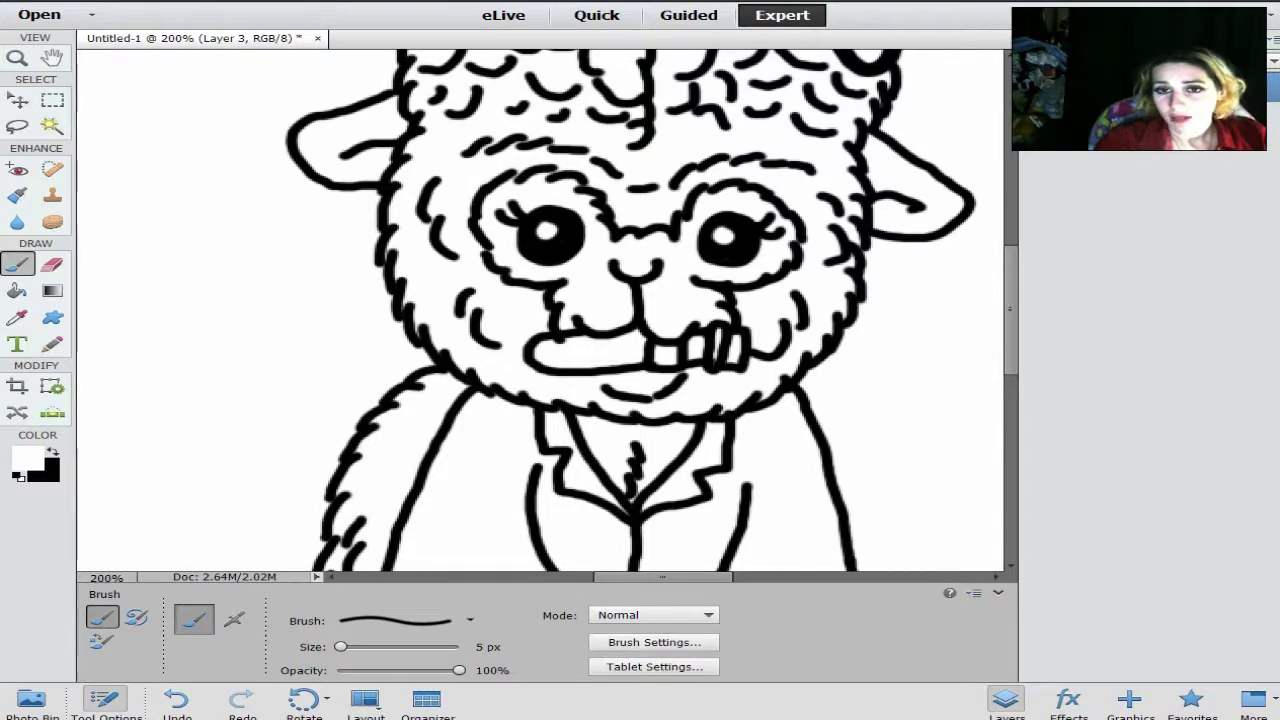
Hide the white background layer so only the line art shows over transparency
left_click(1031, 116)
left_click(1031, 116)
left_click(1031, 116)
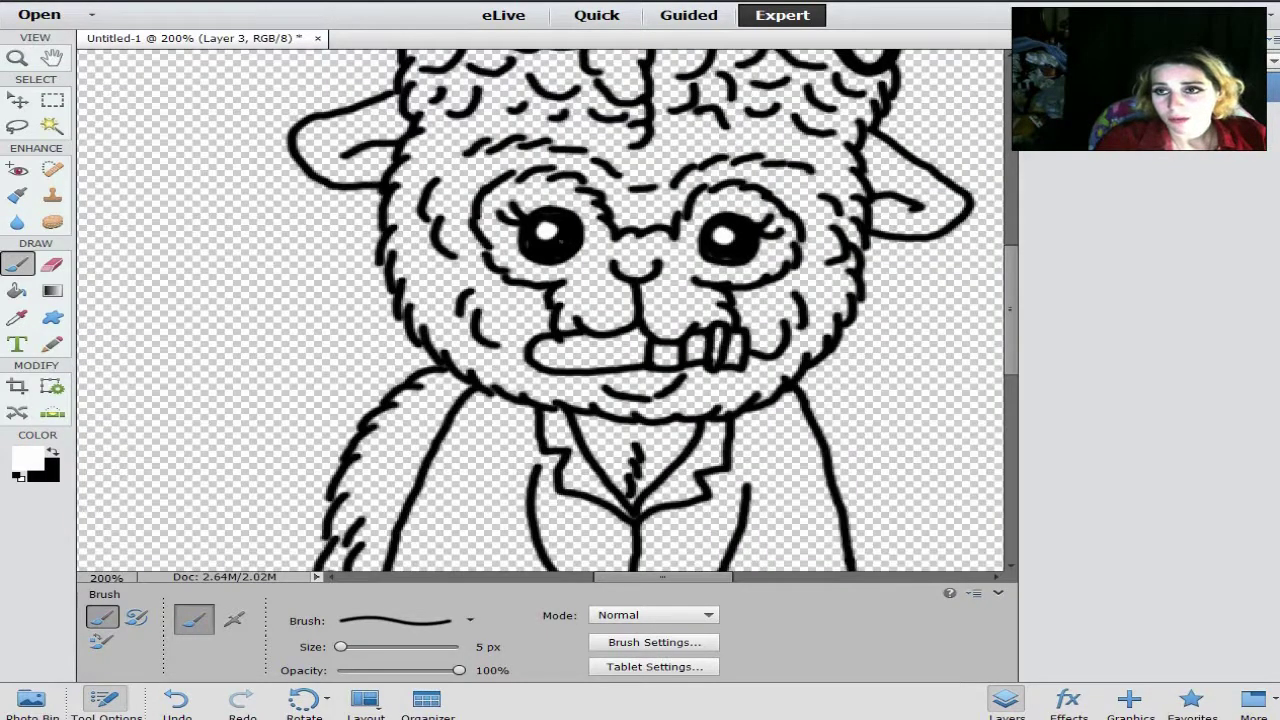
Add another new layer to the drawing and set the painting colour to white
key("x")
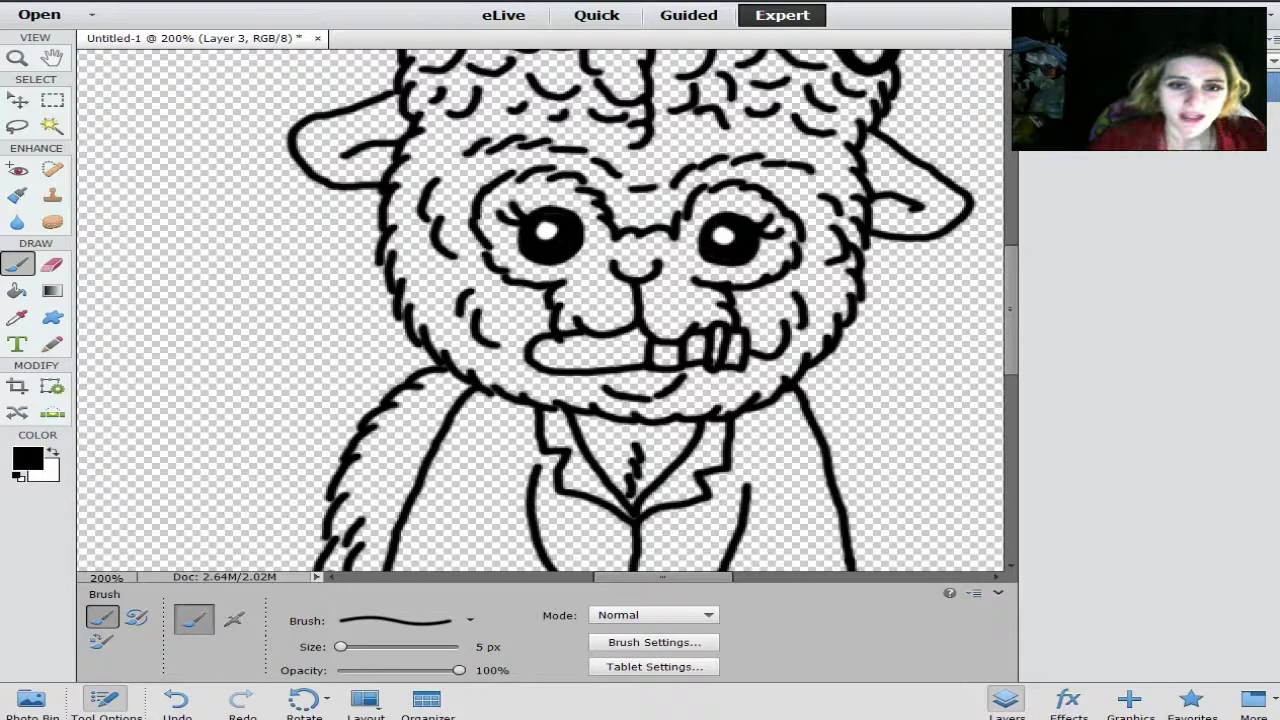
key("ctrl+minus")
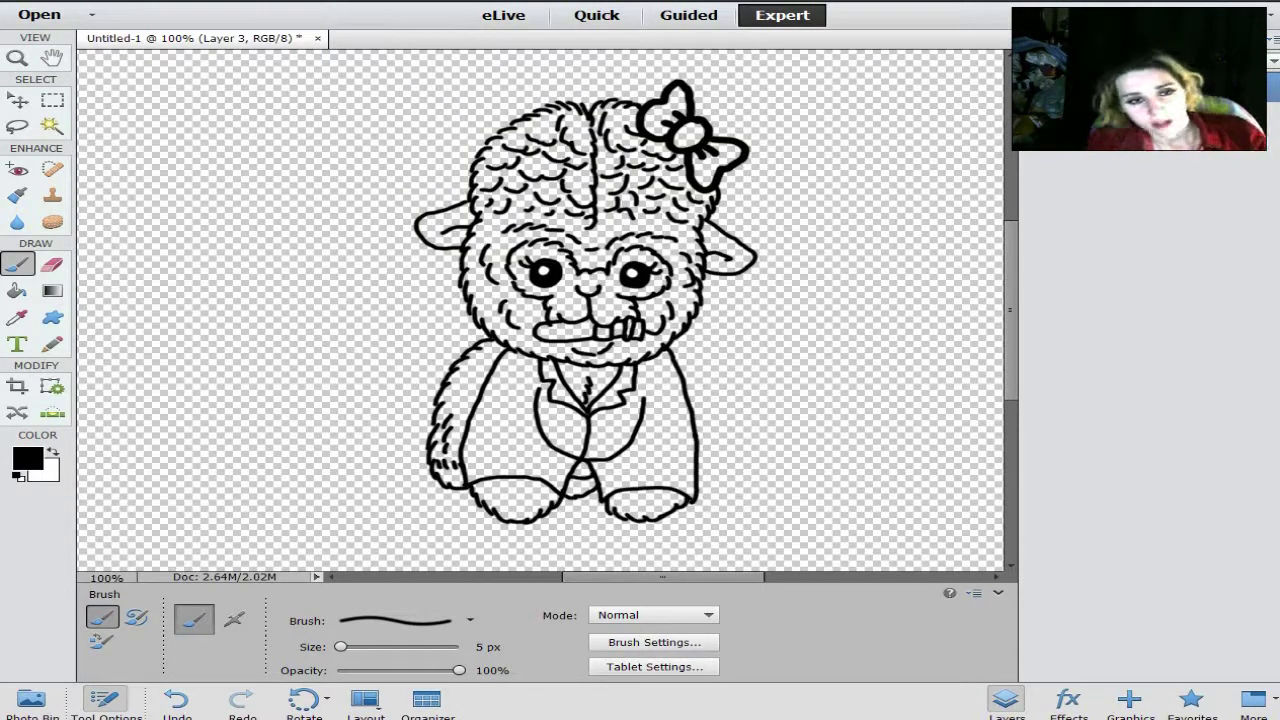
key("x")
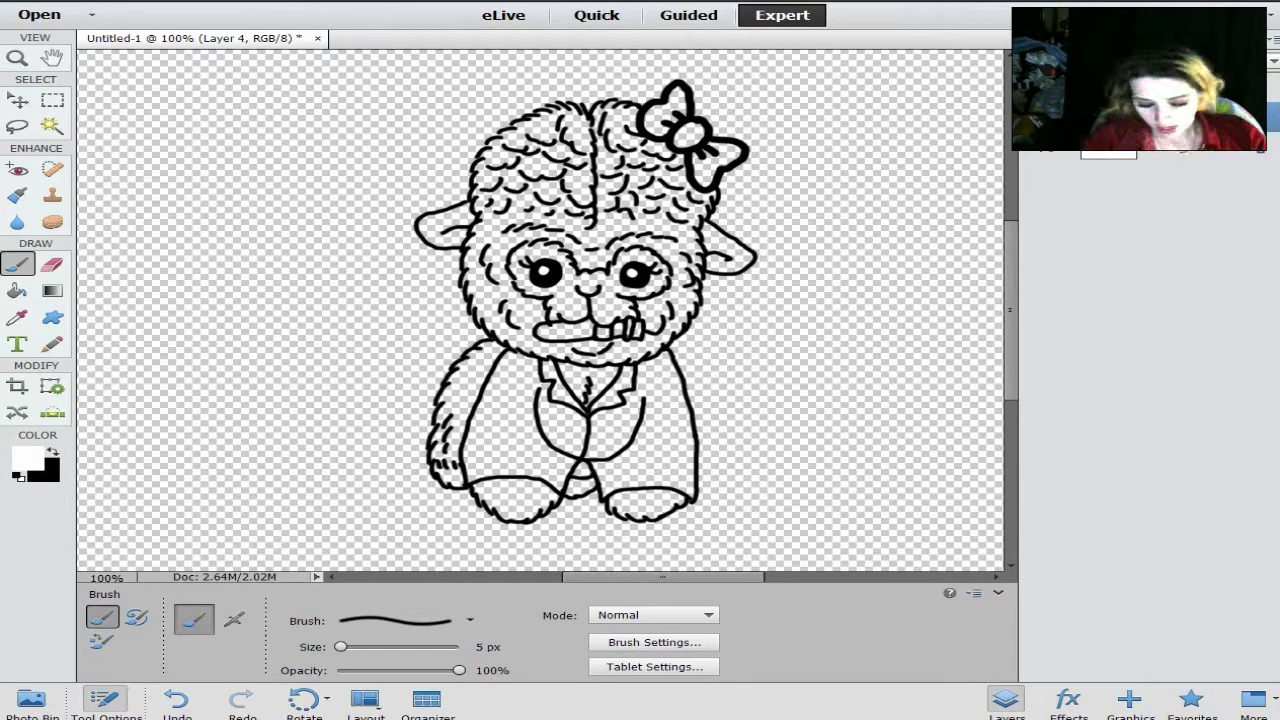
Paint the small square segment of the bar across the character's mouth white with the 5 px brush
key("ctrl+plus")
key("ctrl+plus")
key("ctrl+plus")
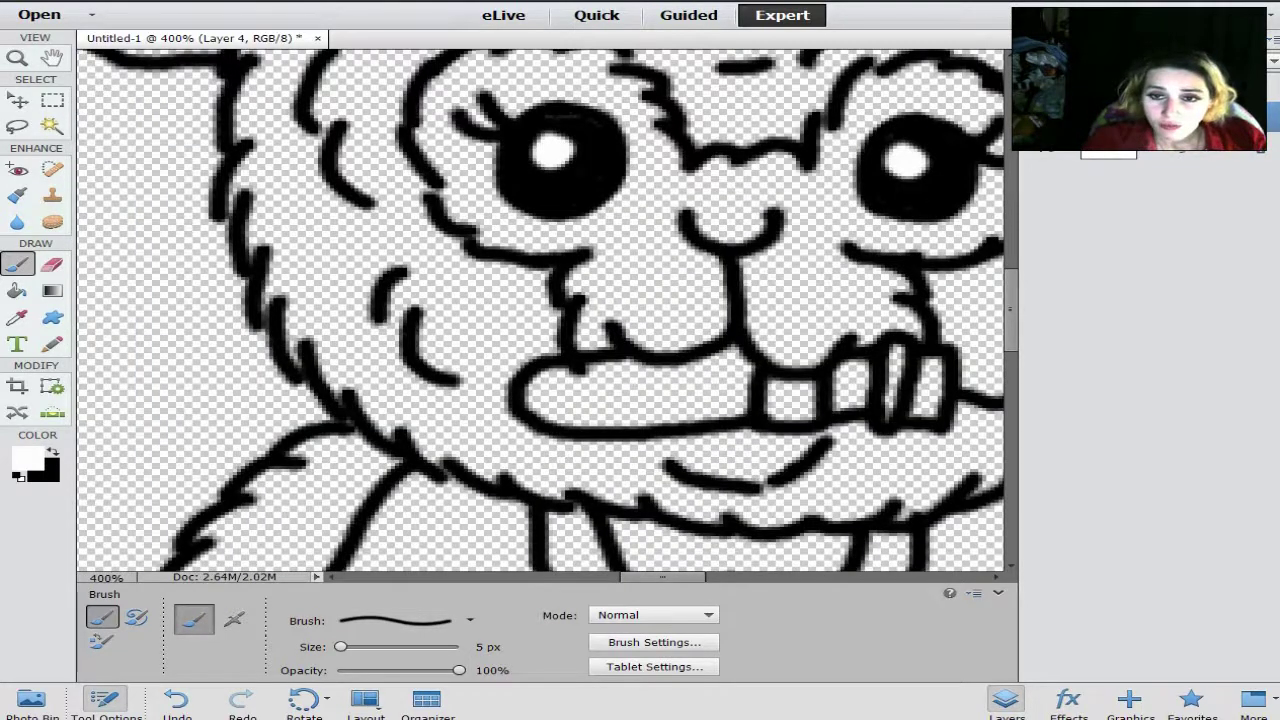
mouse_move(774, 388)
left_mouse_down()
mouse_move(782, 418)
mouse_move(800, 416)
mouse_move(814, 386)
mouse_move(790, 399)
left_mouse_up()
left_click(790, 400)
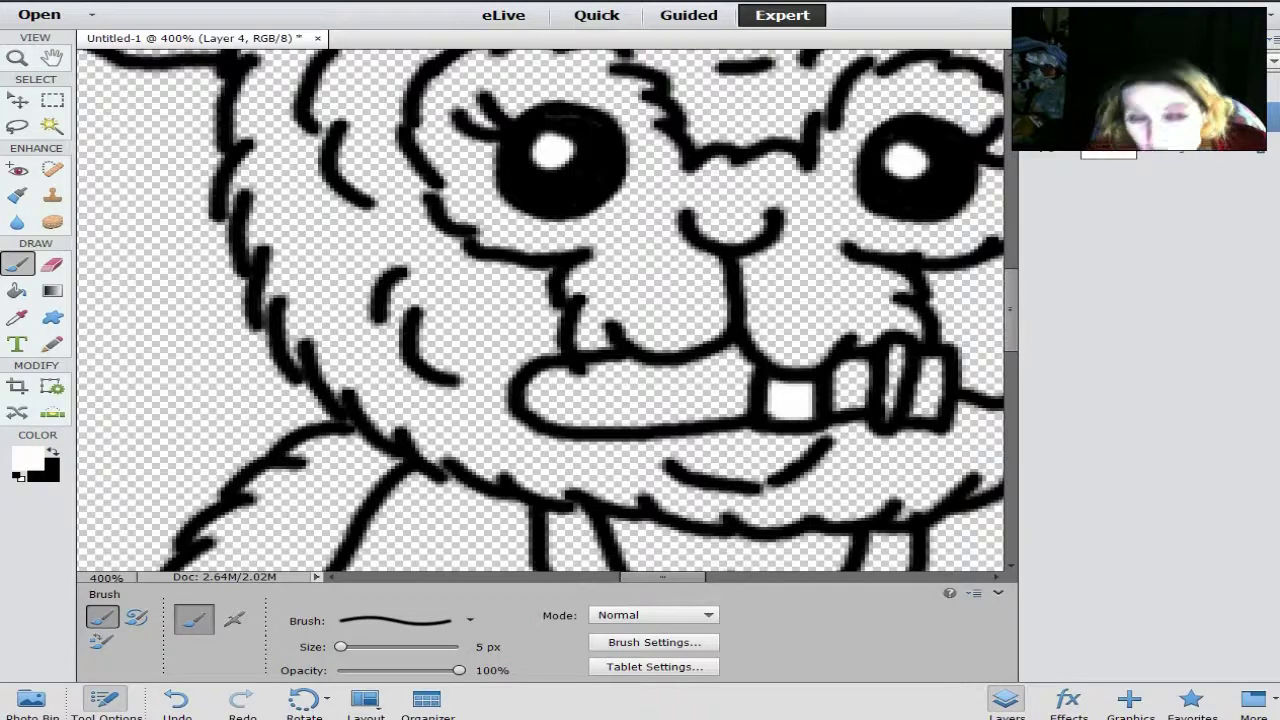
key("ctrl+minus")
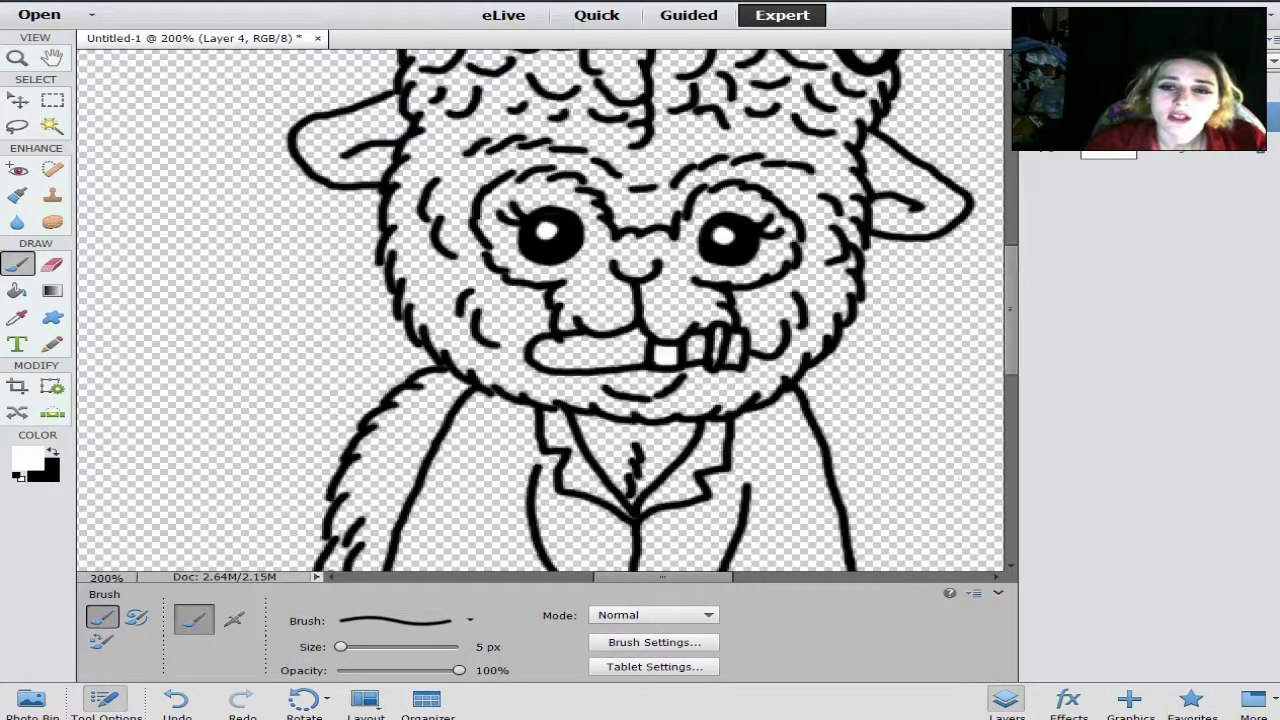
key("ctrl+minus")
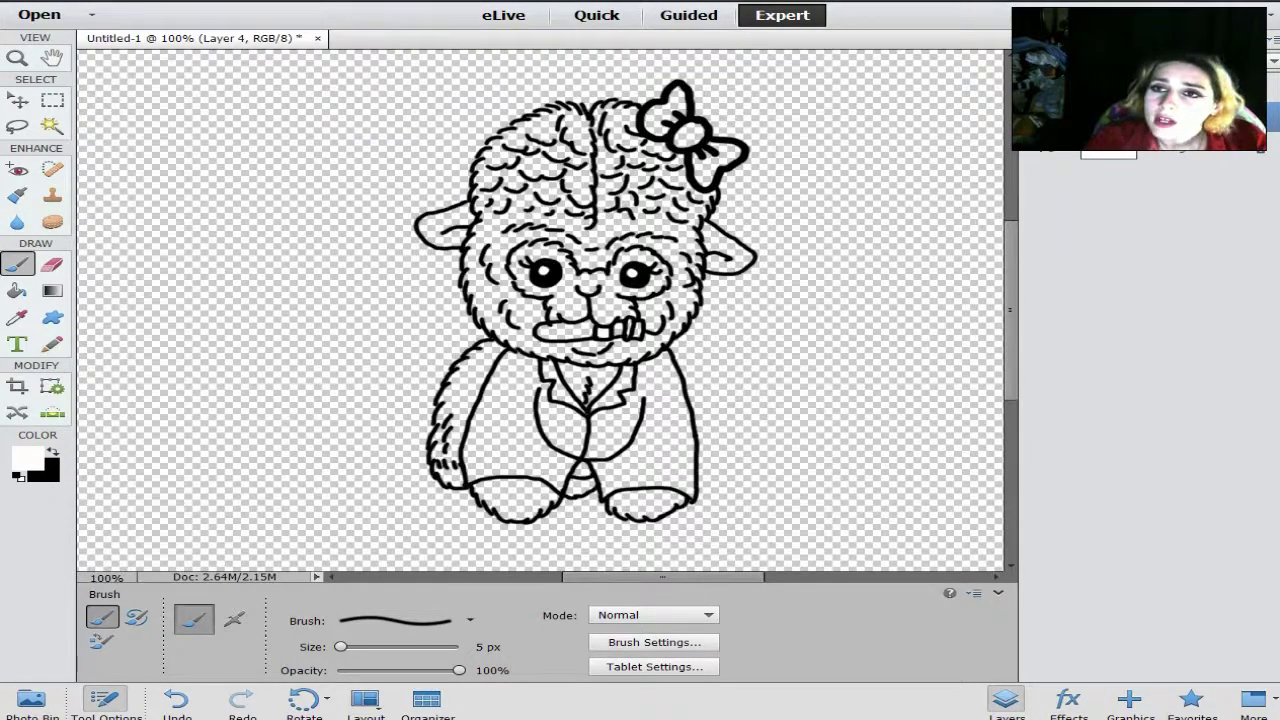
Add another new layer to the drawing and choose the 13 px brush
left_click(1031, 40)
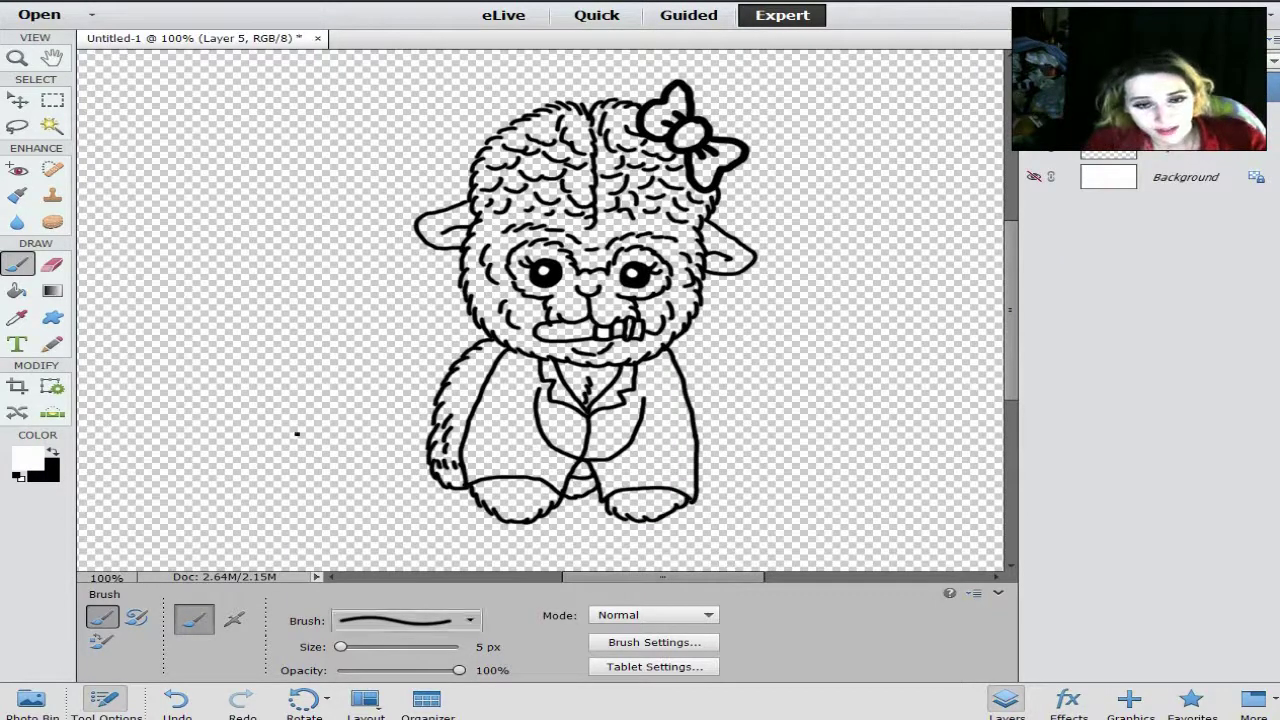
left_click(470, 621)
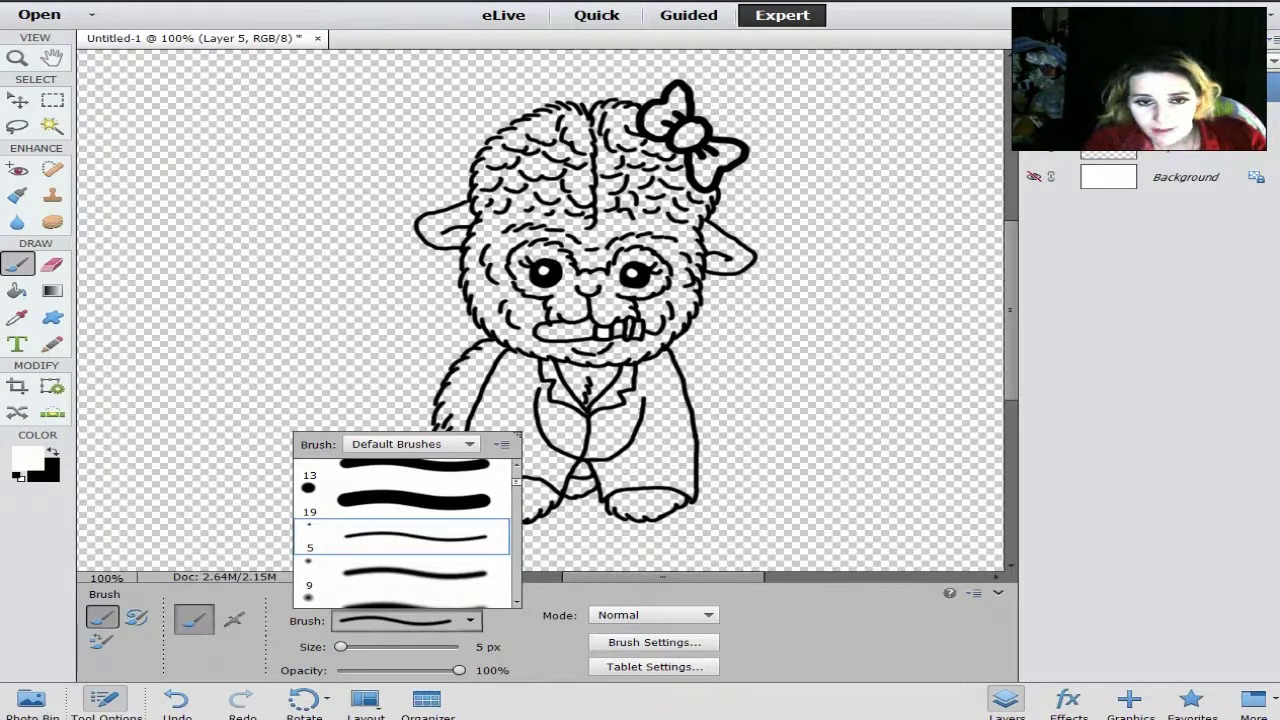
left_click_drag(516, 482, 516, 479)
left_click(414, 546)
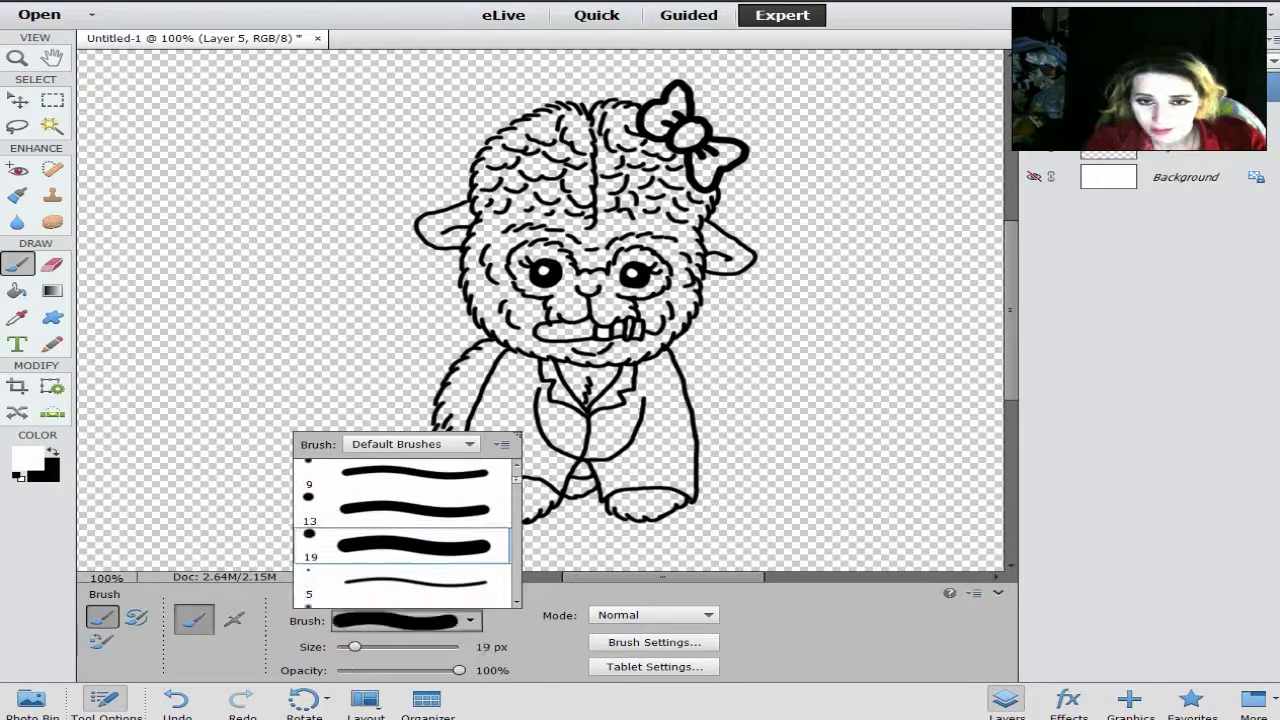
left_click(414, 509)
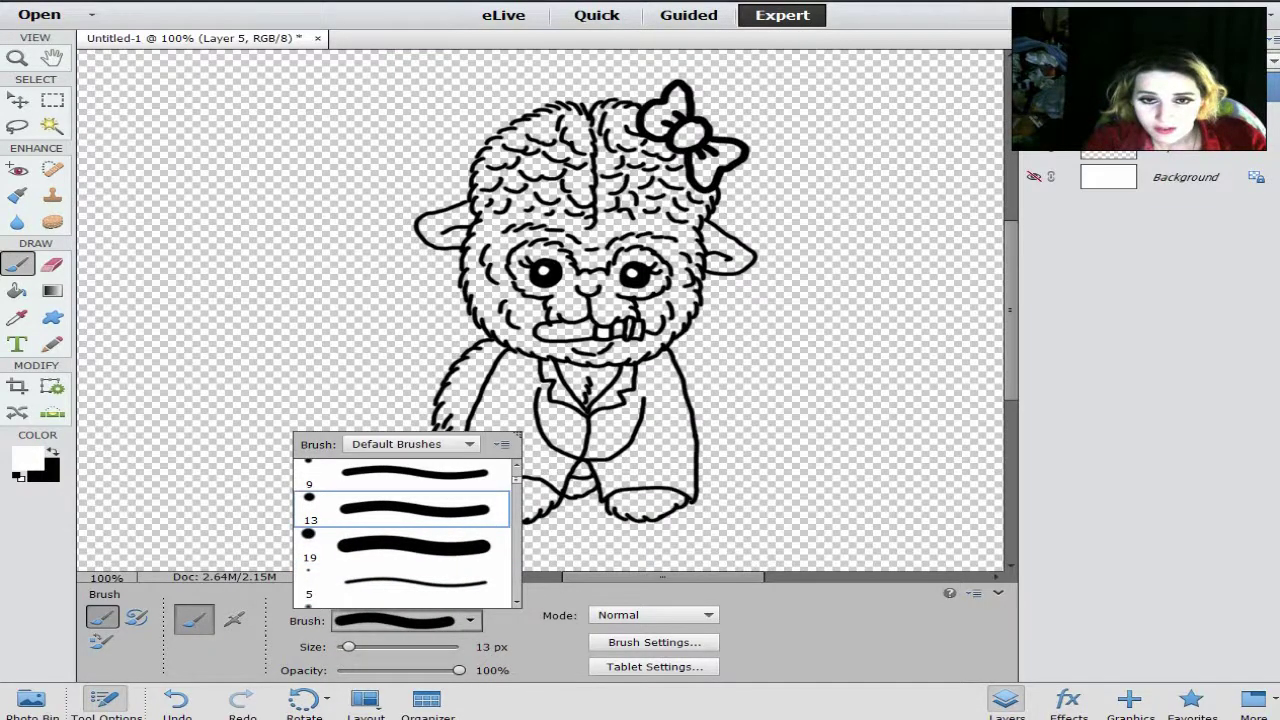
Paint a row of overlapping white dabs along the neckline under the chin, spanning from one jacket lapel to the other
key("ctrl+equal")
key("ctrl+equal")
key("ctrl+equal")
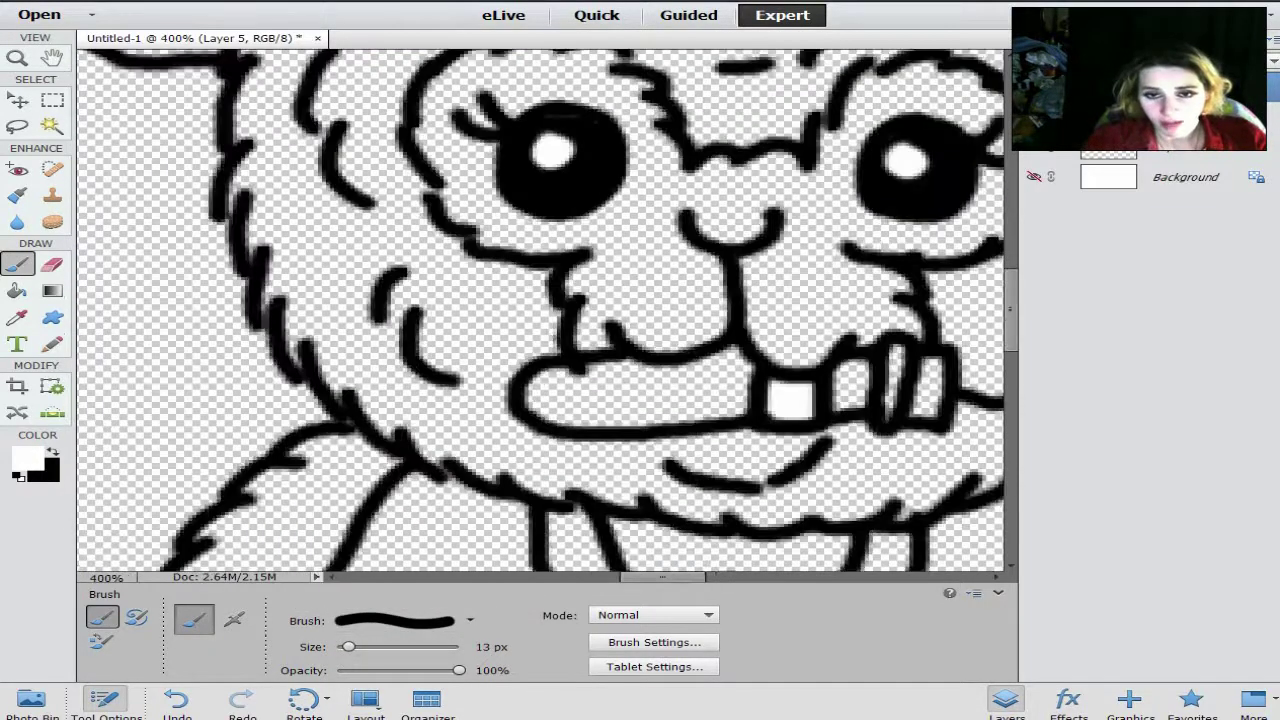
scroll(541, 310, "down", 3)
scroll(540, 310, "down", 1)
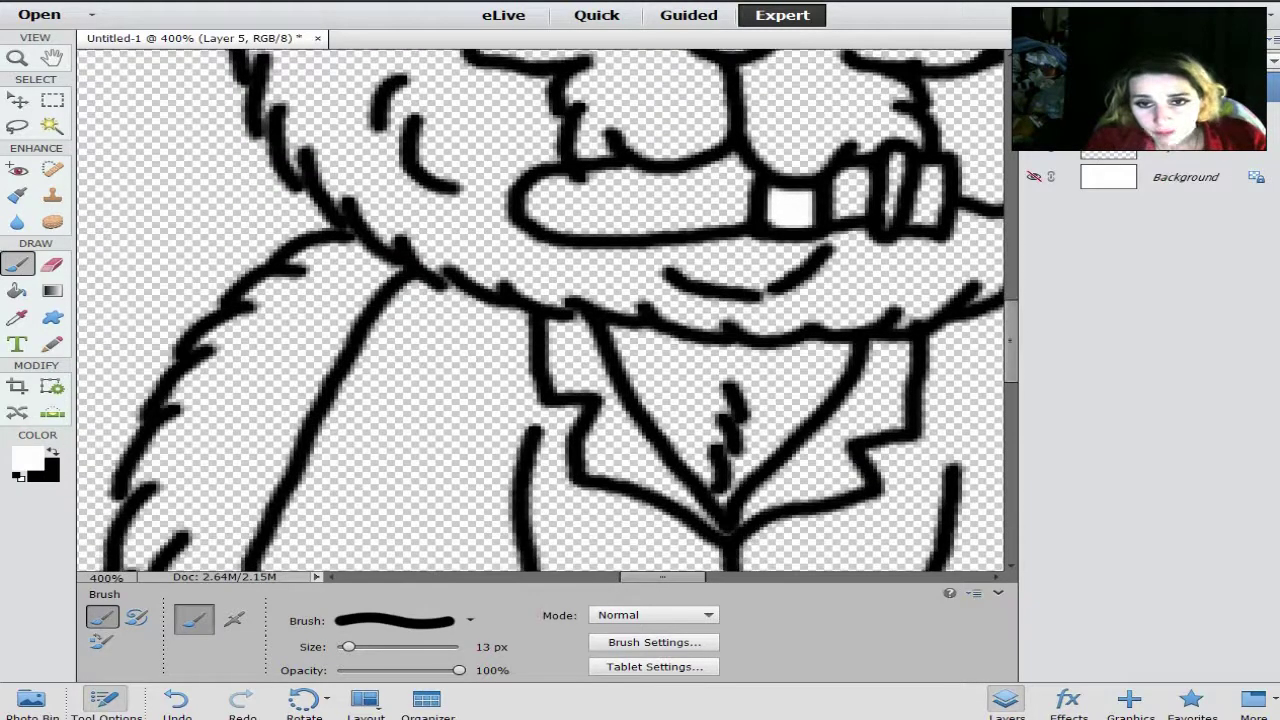
left_click(615, 343)
left_click(658, 366)
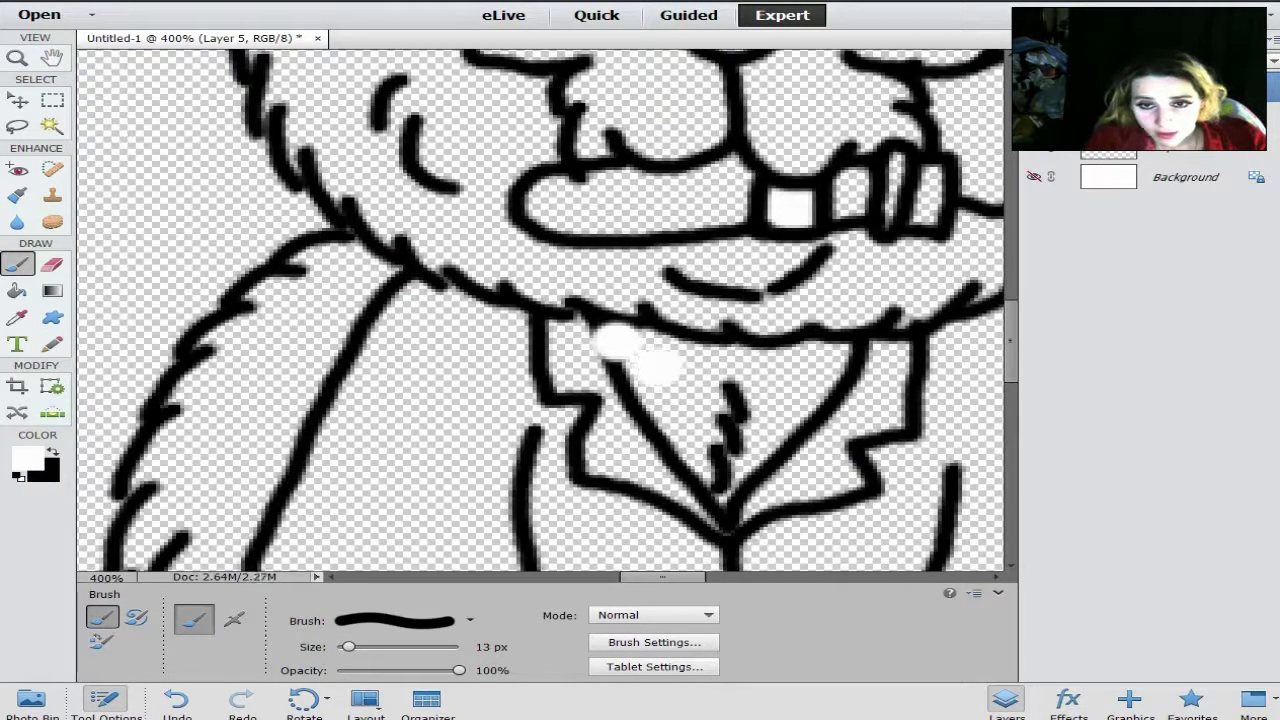
left_click(700, 380)
left_click(756, 373)
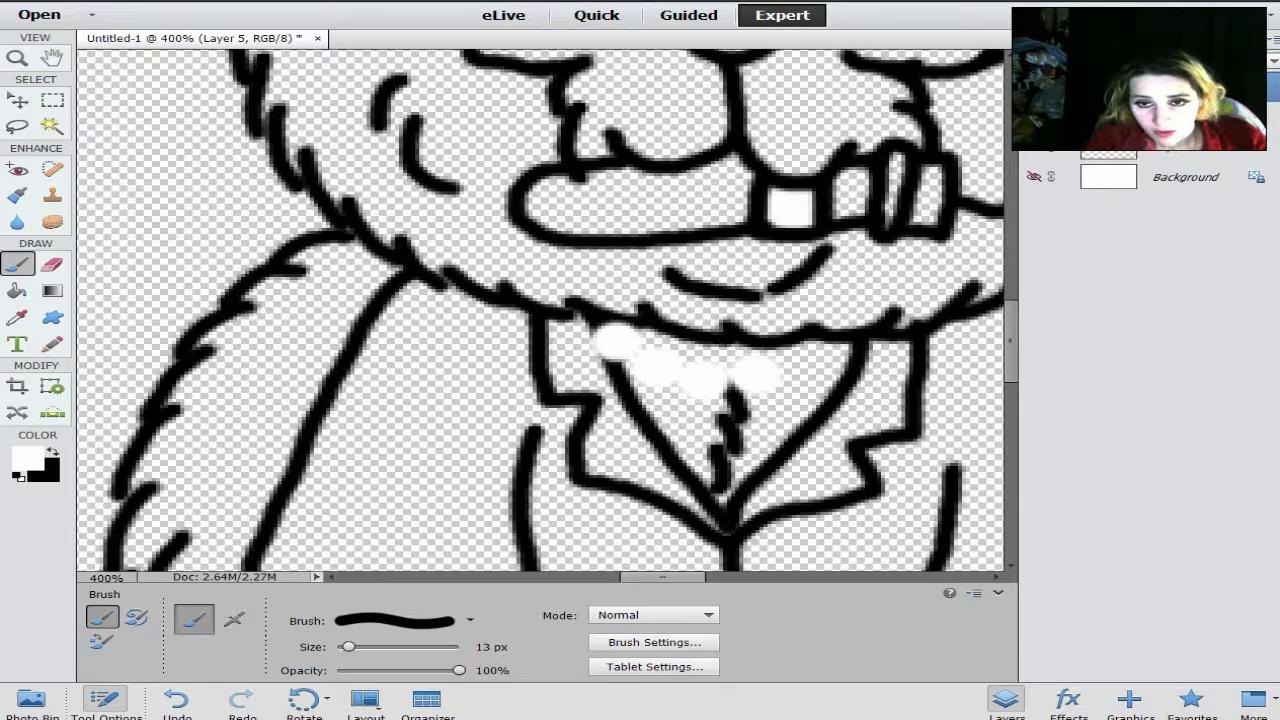
left_click(804, 362)
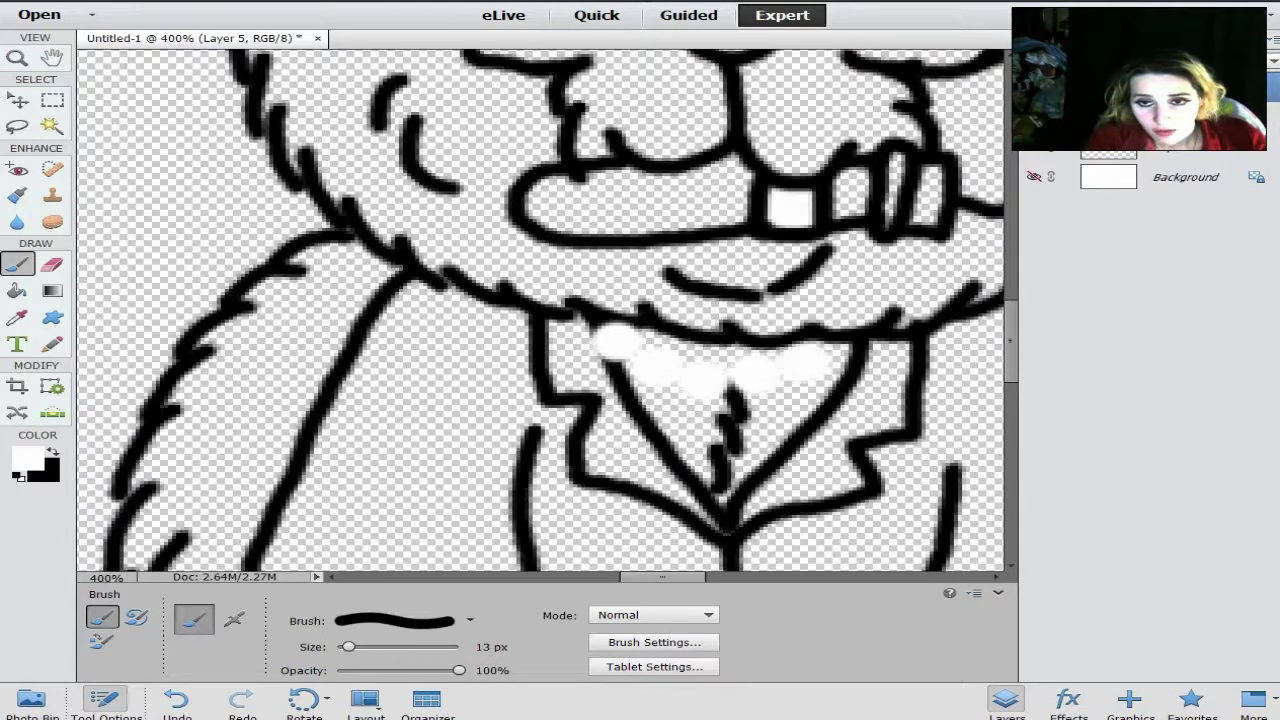
left_click(836, 348)
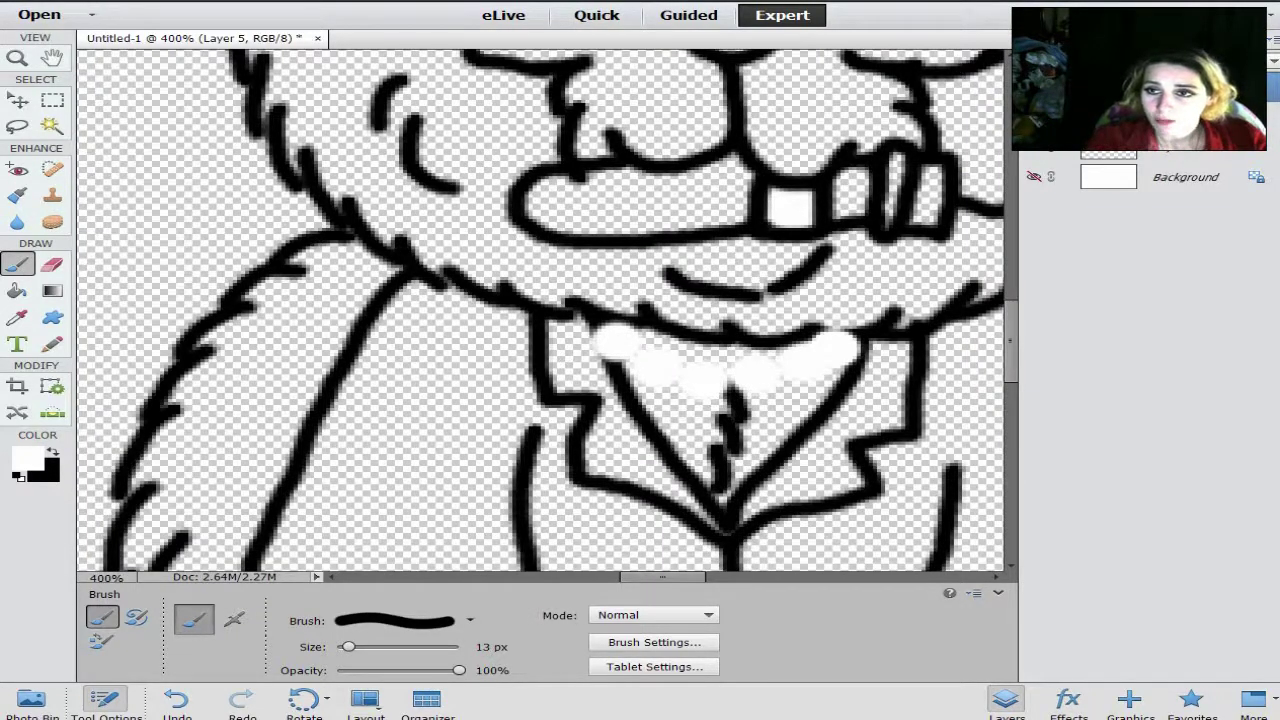
Merge the white paint layers with the line art and add a new empty layer
right_click(1145, 162)
left_click(1199, 425)
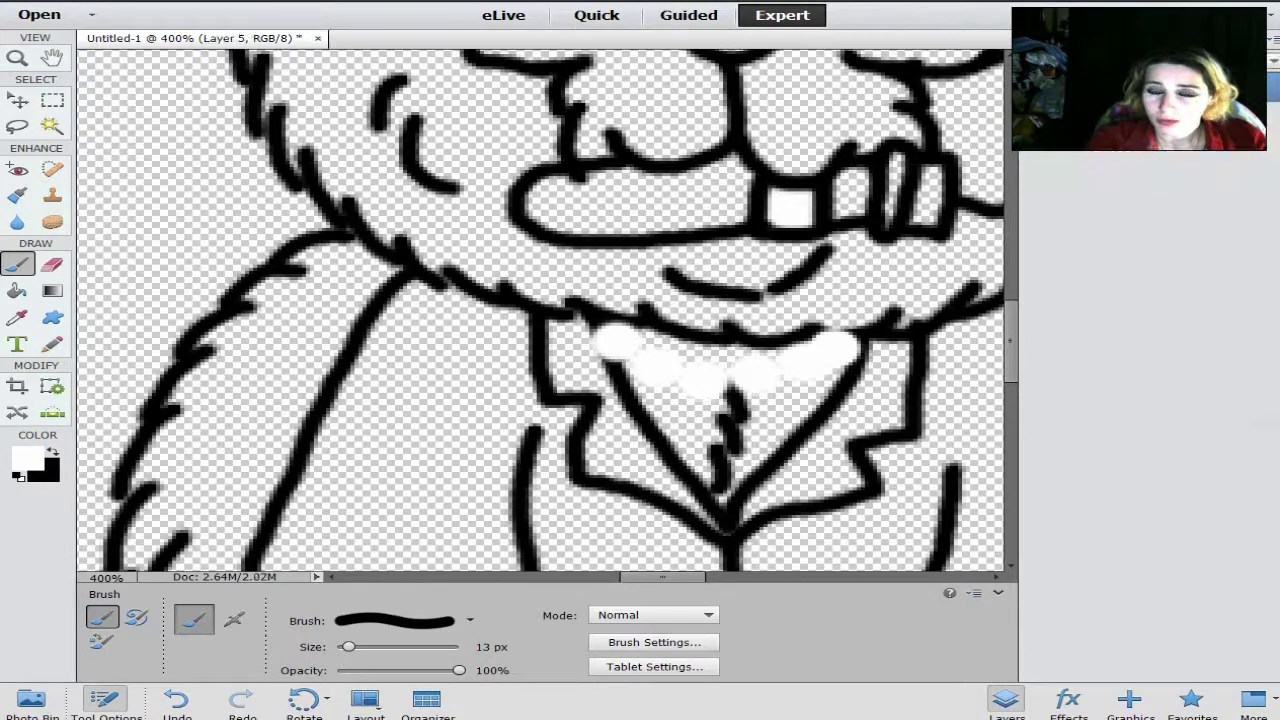
left_click(1033, 40)
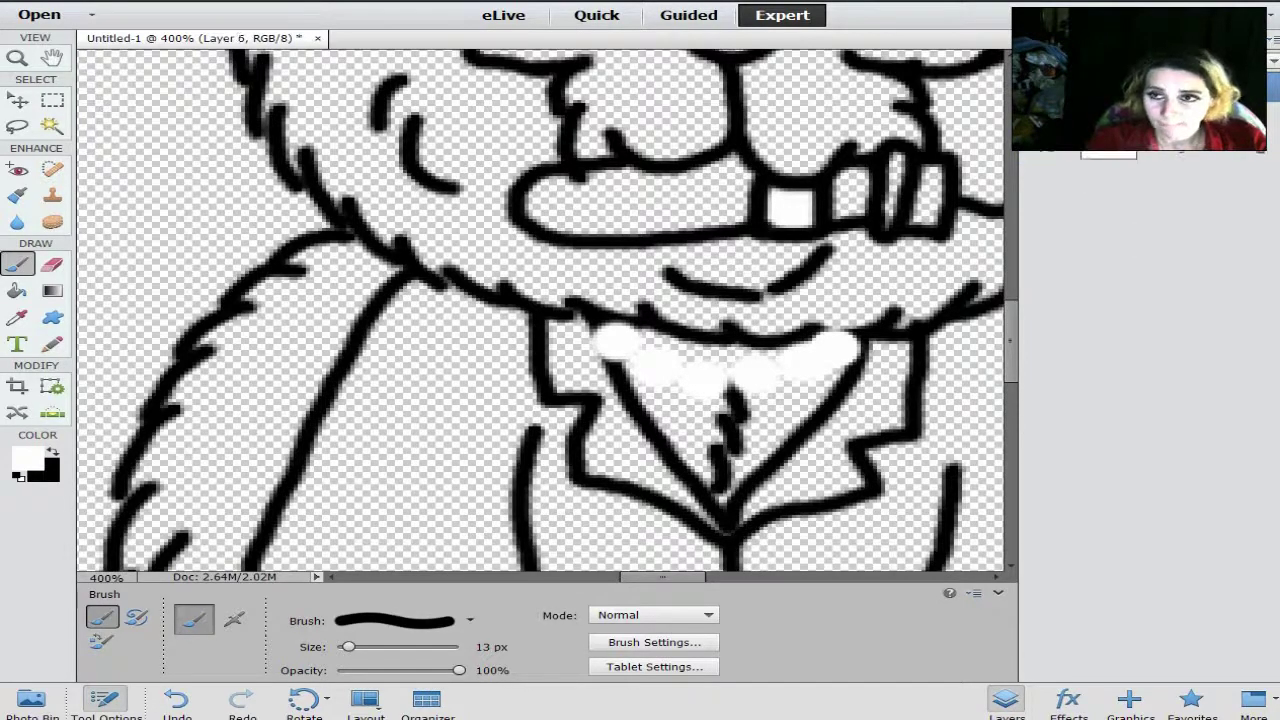
Swap the foreground and background colours, and set the foreground painting colour to blue 114dc6
key("ctrl+minus")
key("ctrl+minus")
key("ctrl+minus")
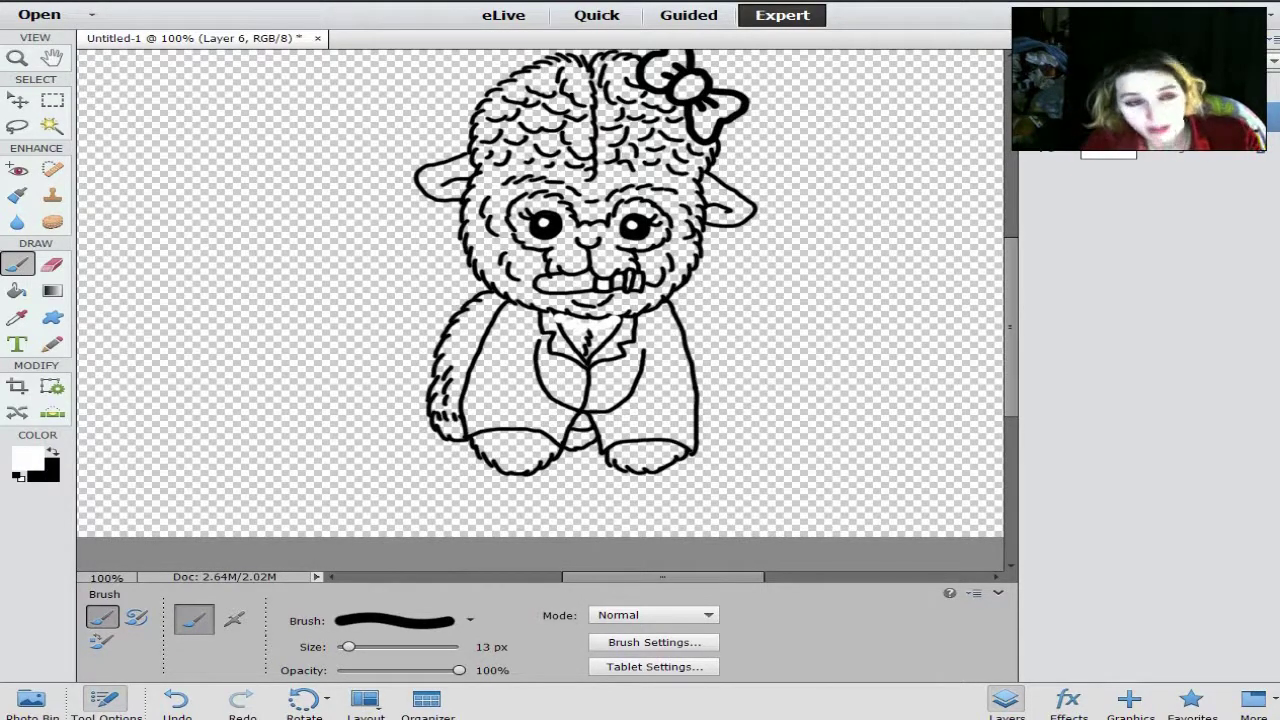
left_click(52, 452)
left_click(28, 459)
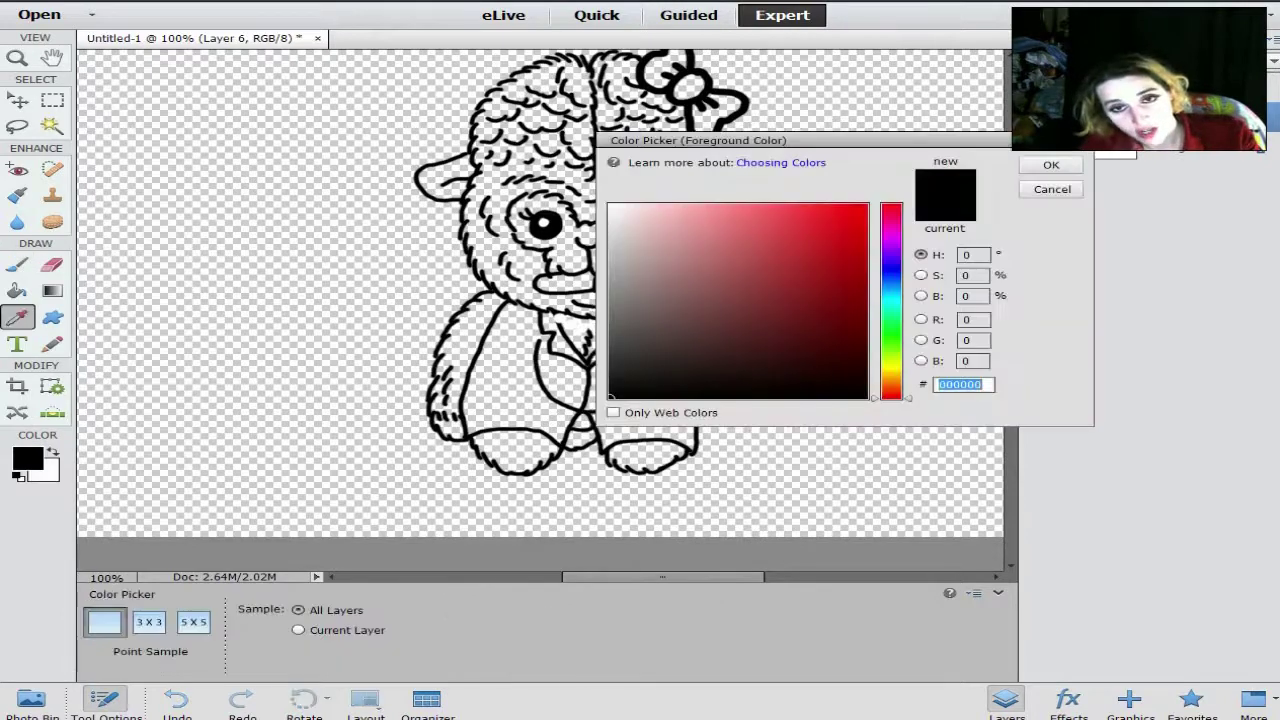
left_click(891, 279)
mouse_move(850, 244)
left_mouse_down()
mouse_move(852, 220)
mouse_move(845, 247)
left_mouse_up()
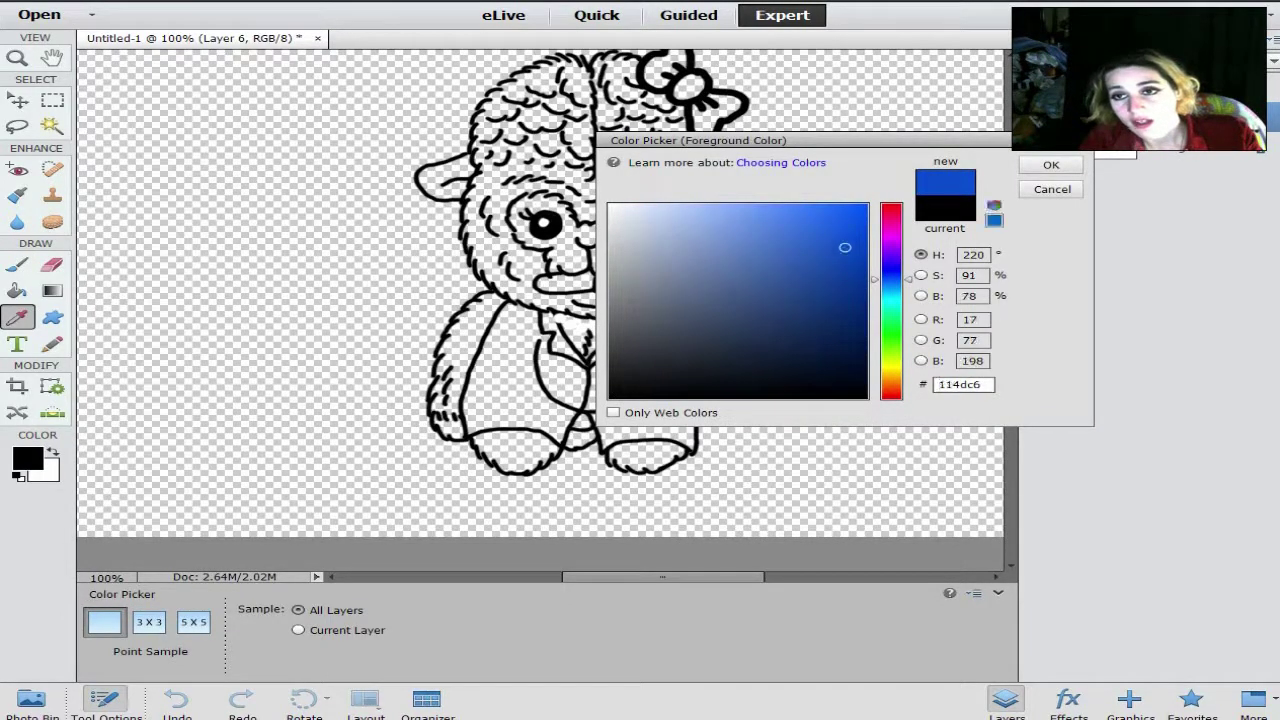
left_click(1051, 165)
Fill the hair bow's centre knot and both of its loops with blue using the 13 px brush
scroll(540, 310, "up", 3)
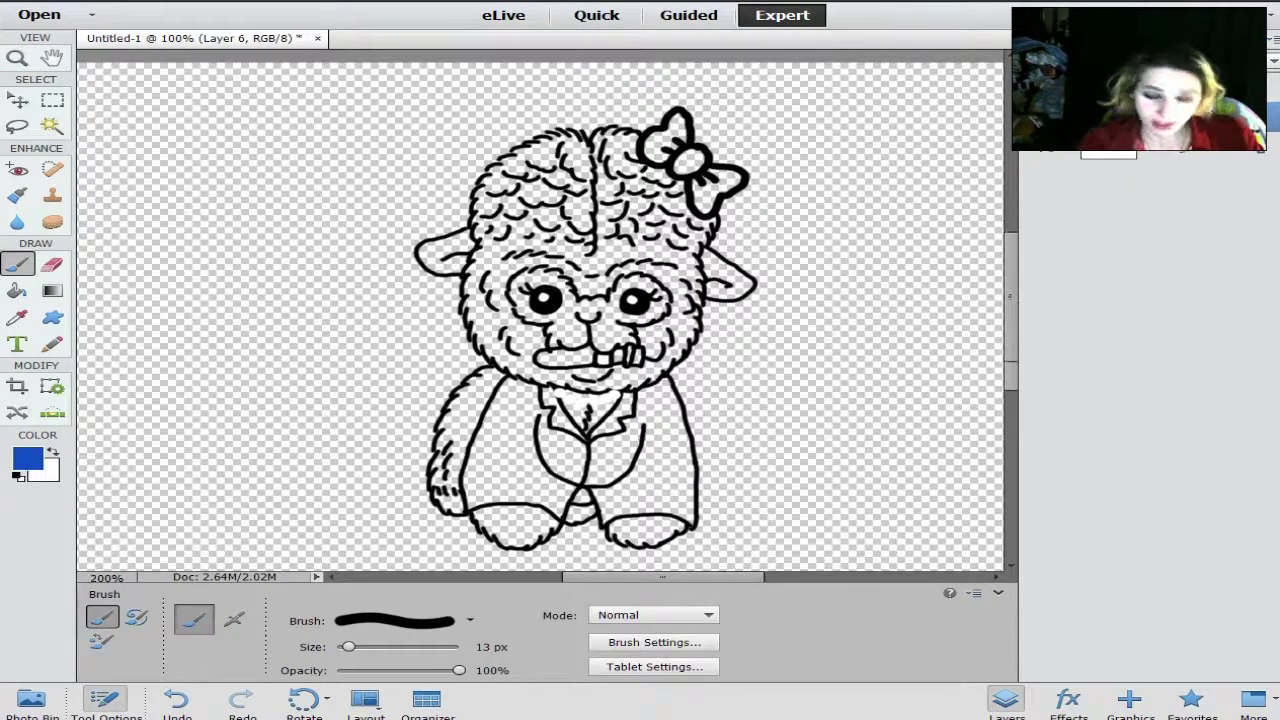
key("ctrl+equal")
key("ctrl+equal")
scroll(540, 310, "up", 5)
scroll(540, 310, "up", 1)
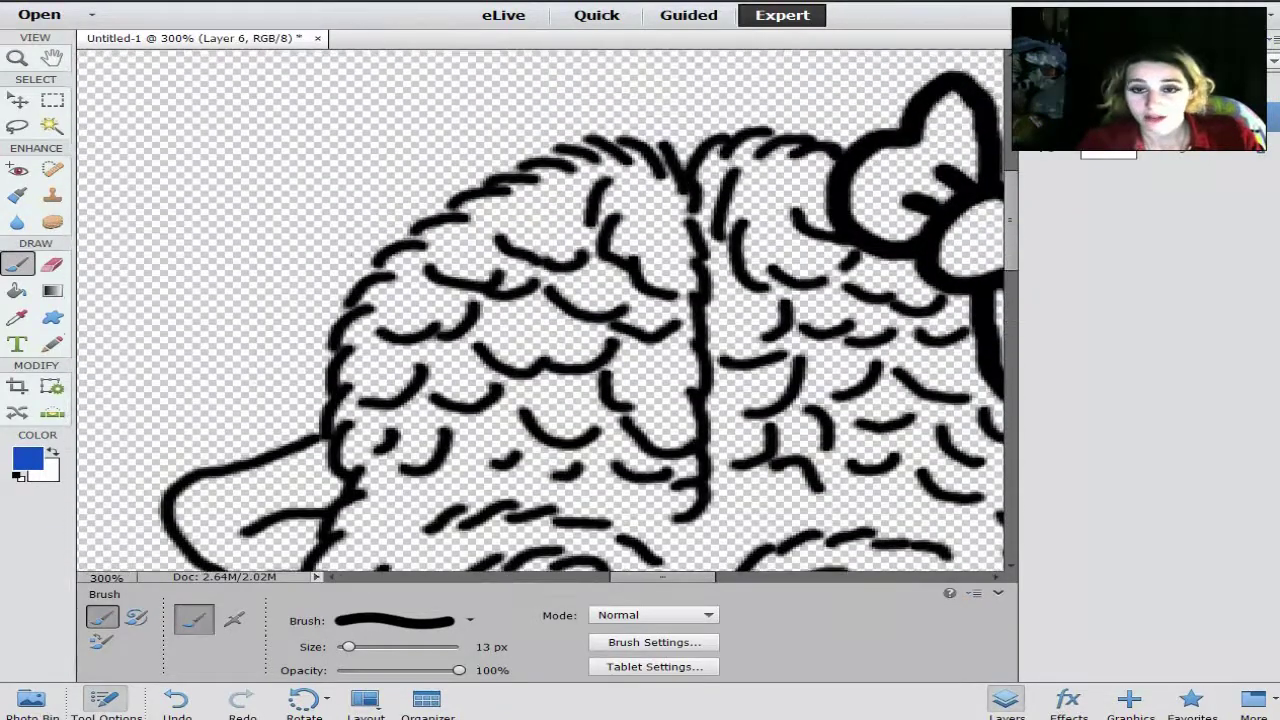
scroll(540, 310, "right", 8)
left_click(538, 218)
mouse_move(538, 218)
left_mouse_down()
mouse_move(480, 220)
mouse_move(530, 268)
mouse_move(505, 235)
mouse_move(490, 256)
left_mouse_up()
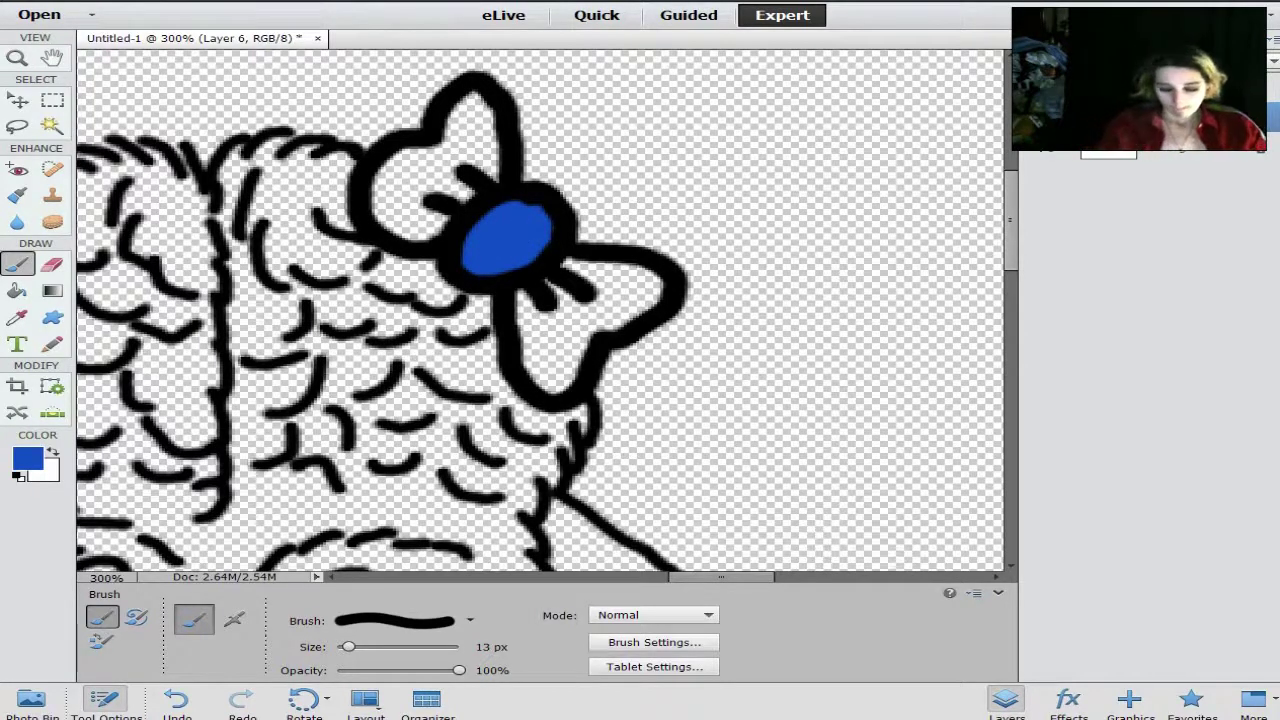
mouse_move(490, 174)
left_mouse_down()
mouse_move(469, 104)
mouse_move(488, 115)
mouse_move(462, 100)
mouse_move(437, 155)
mouse_move(457, 185)
mouse_move(422, 235)
mouse_move(382, 210)
mouse_move(407, 150)
mouse_move(425, 195)
left_mouse_up()
mouse_move(522, 295)
left_mouse_down()
mouse_move(558, 383)
mouse_move(537, 375)
mouse_move(579, 359)
mouse_move(585, 321)
mouse_move(640, 298)
mouse_move(640, 278)
mouse_move(580, 271)
mouse_move(580, 298)
mouse_move(555, 325)
left_mouse_up()
key("ctrl+1")
scroll(540, 360, "down", 1)
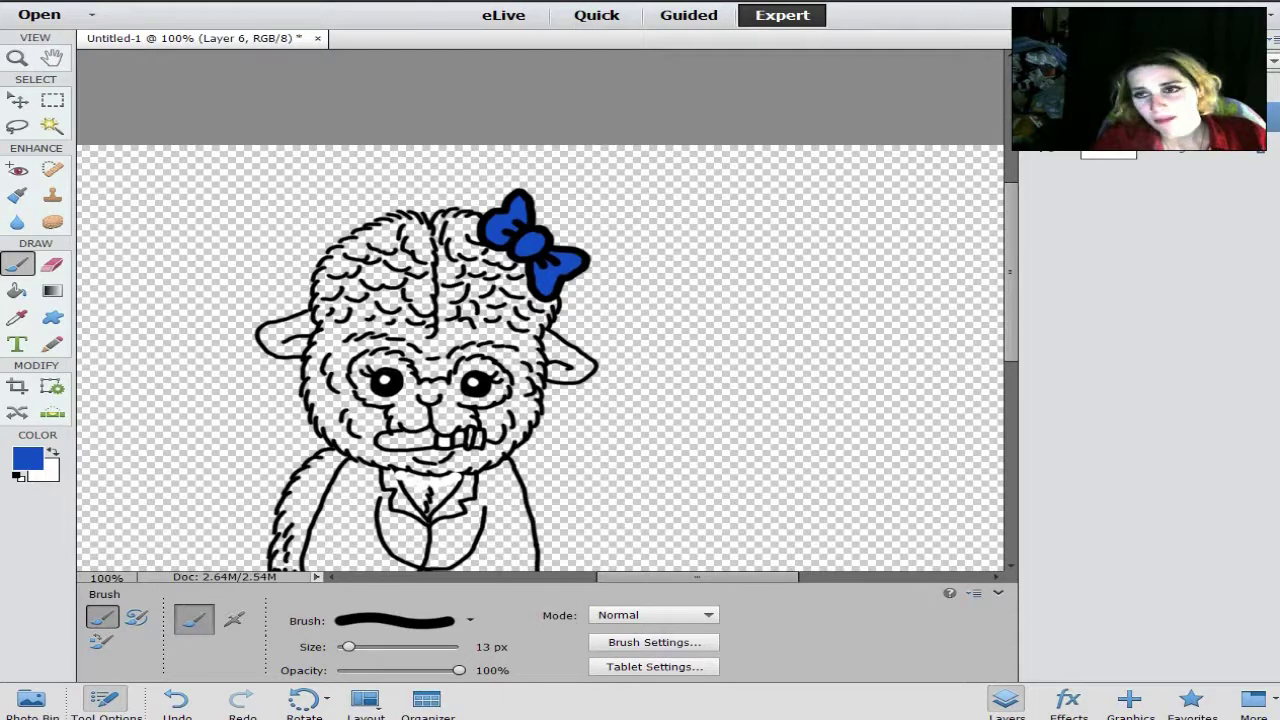
Paint blue over most of the long bar across the mouth and part of the segment beyond the white square
key("ctrl+equal")
key("ctrl+equal")
scroll(540, 310, "down", 6)
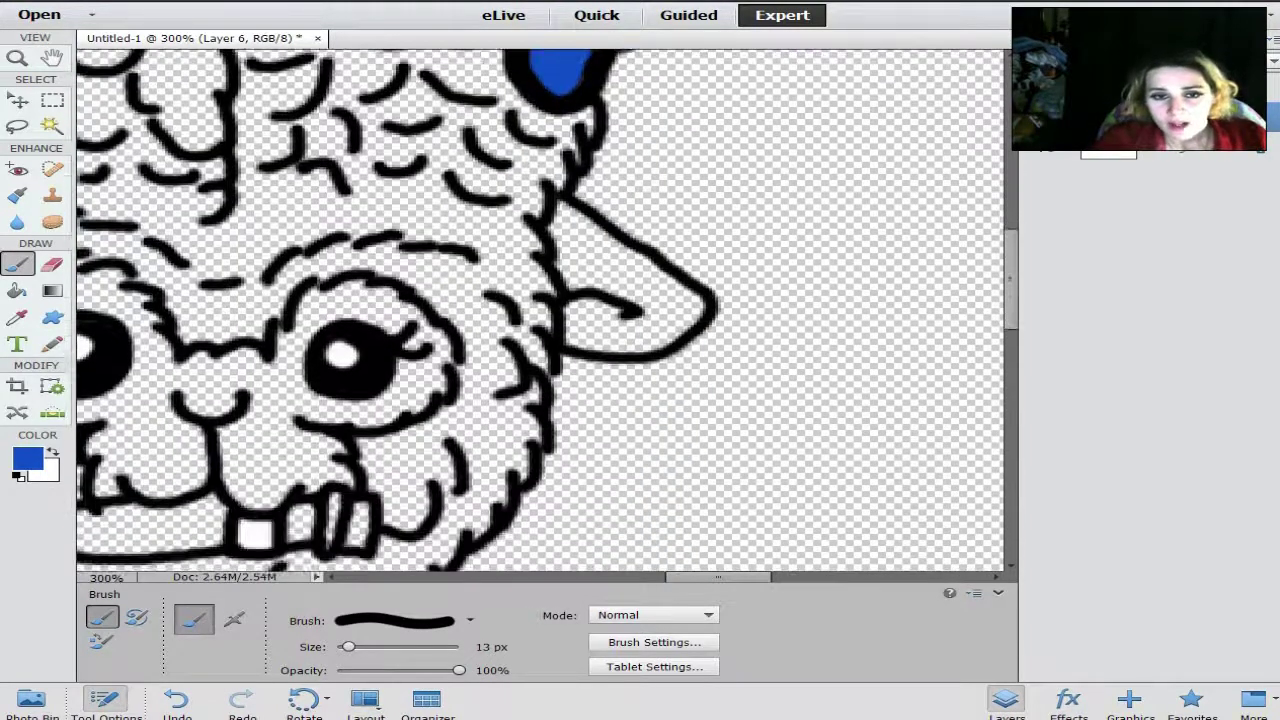
scroll(540, 310, "left", 5)
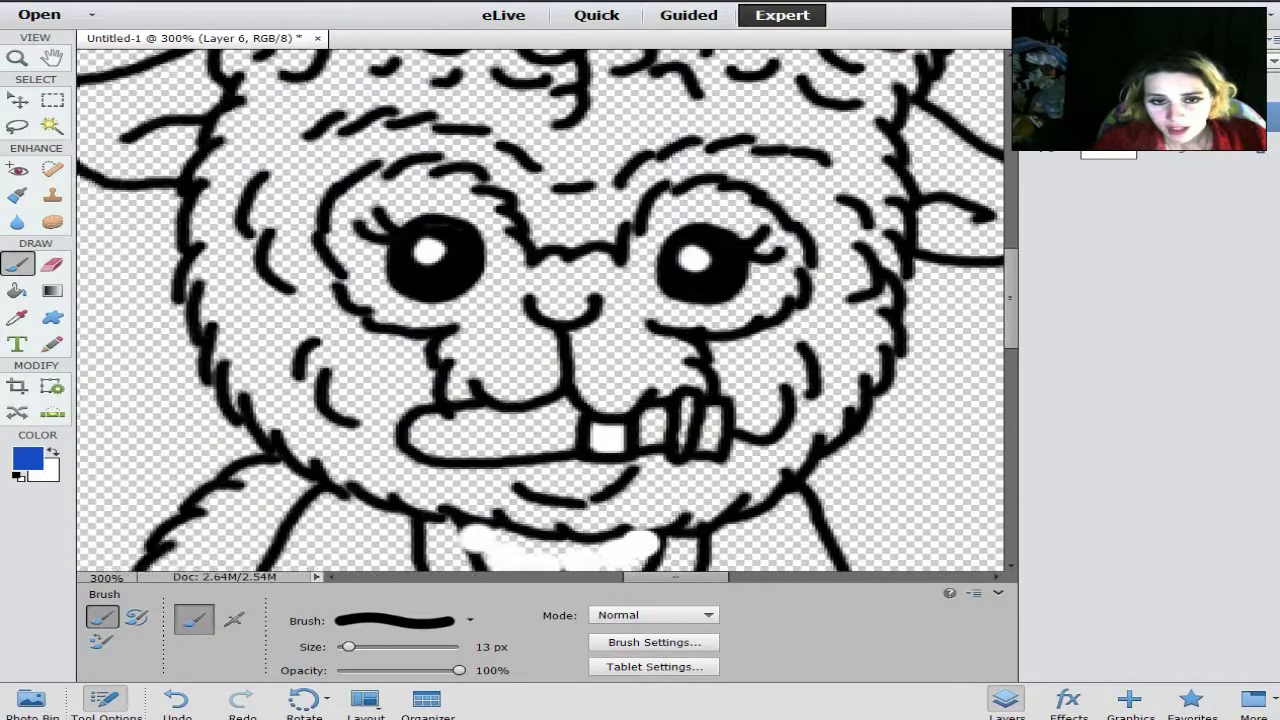
mouse_move(450, 425)
left_mouse_down()
mouse_move(455, 448)
mouse_move(500, 448)
mouse_move(480, 425)
mouse_move(515, 445)
mouse_move(682, 435)
left_mouse_up()
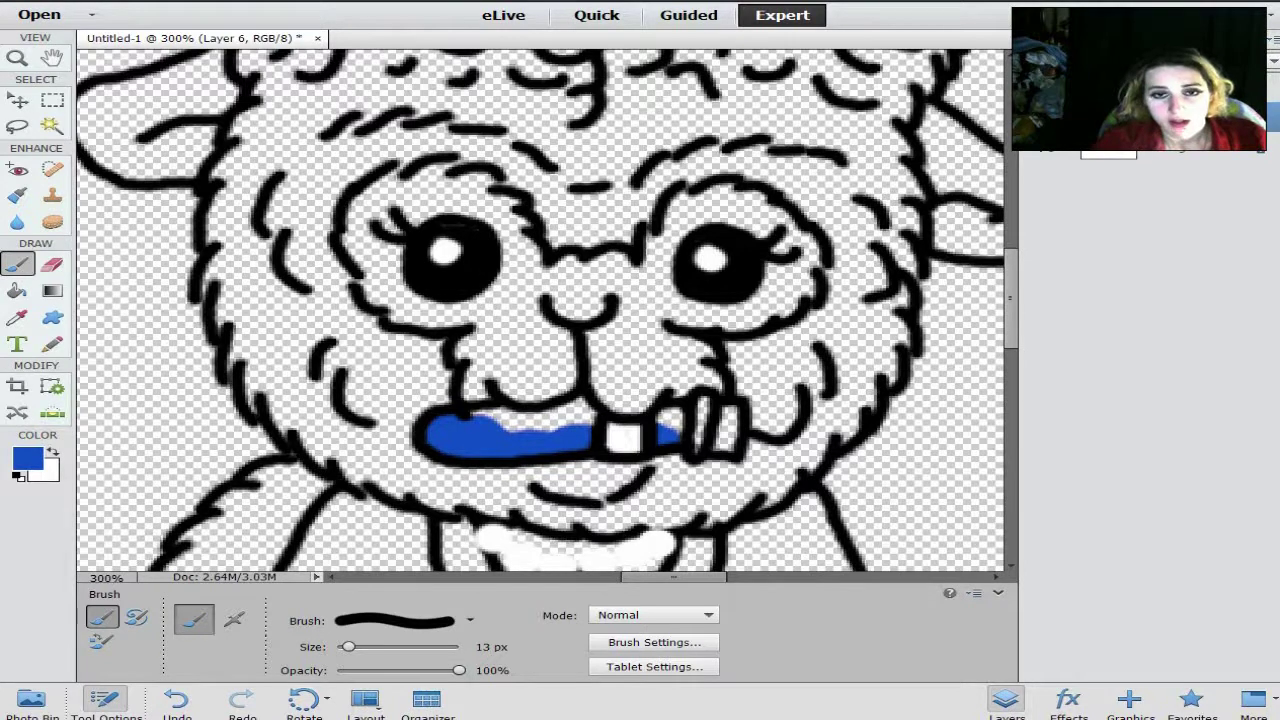
left_click_drag(476, 428, 540, 436)
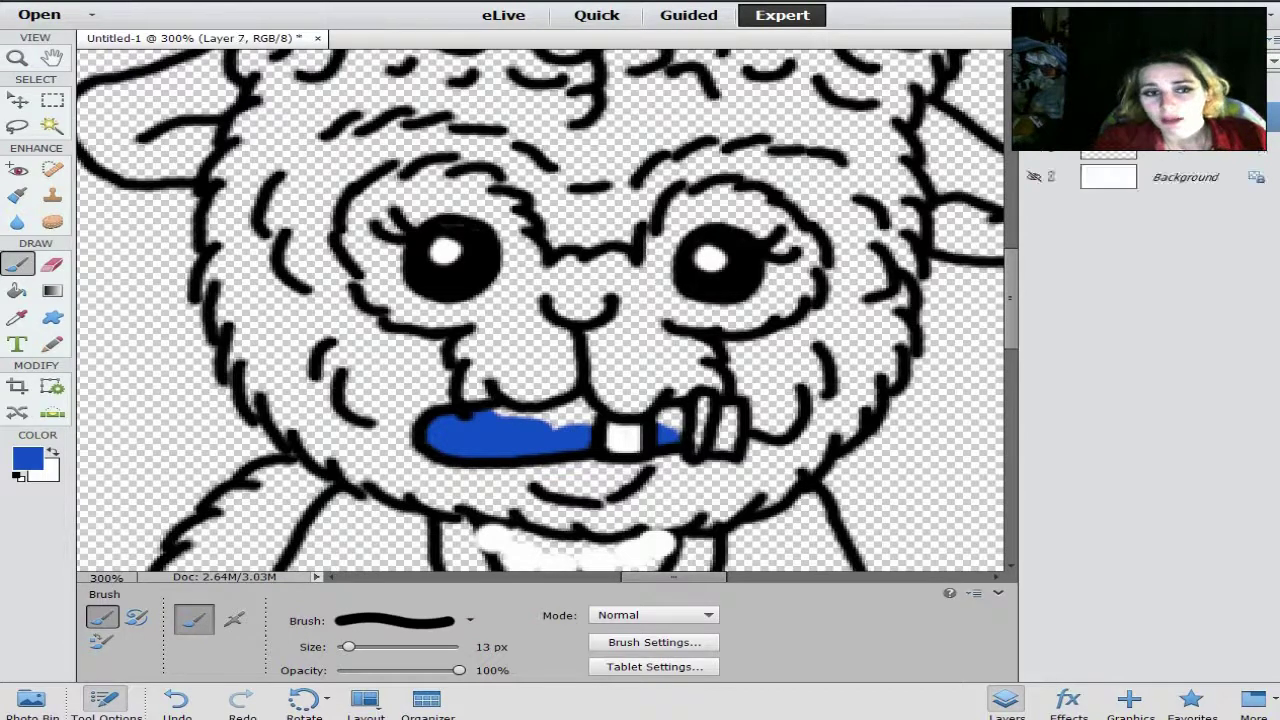
On a new layer, set the painting colour to light grey d8d9da and choose the 9 px brush
key("i")
left_click(27, 457)
left_click(612, 232)
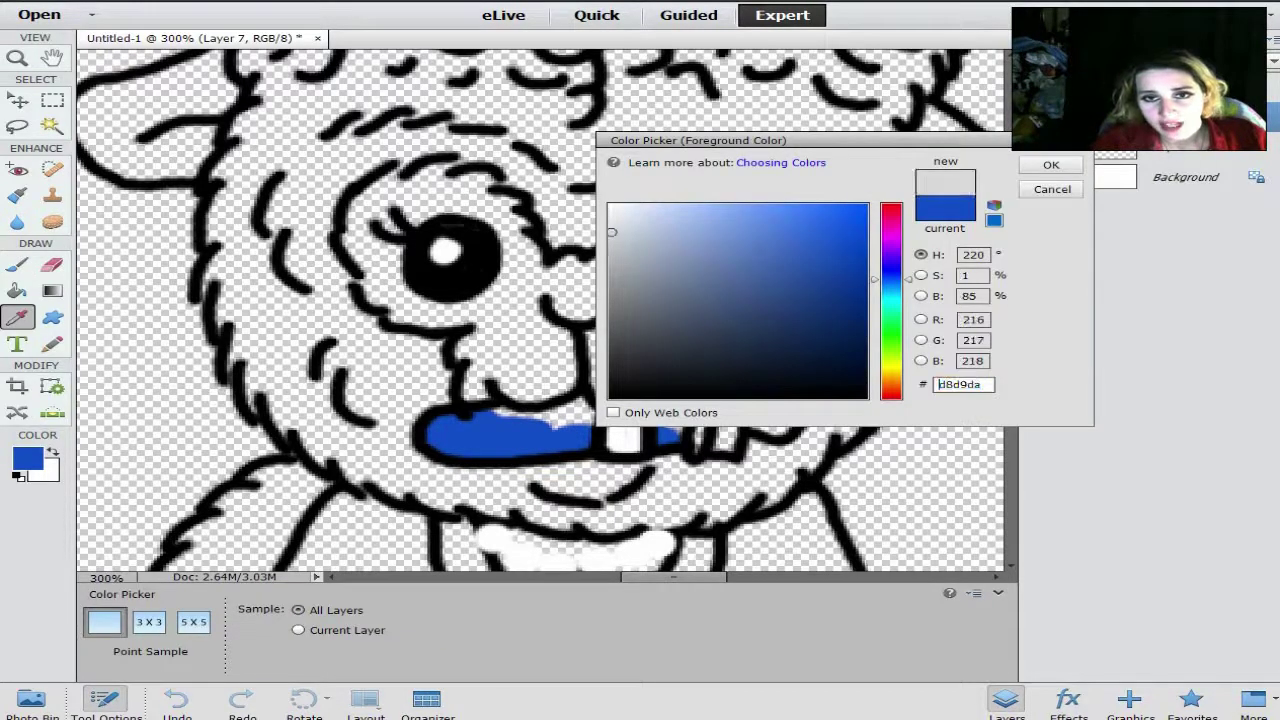
left_click(1050, 165)
key("Return")
key("b")
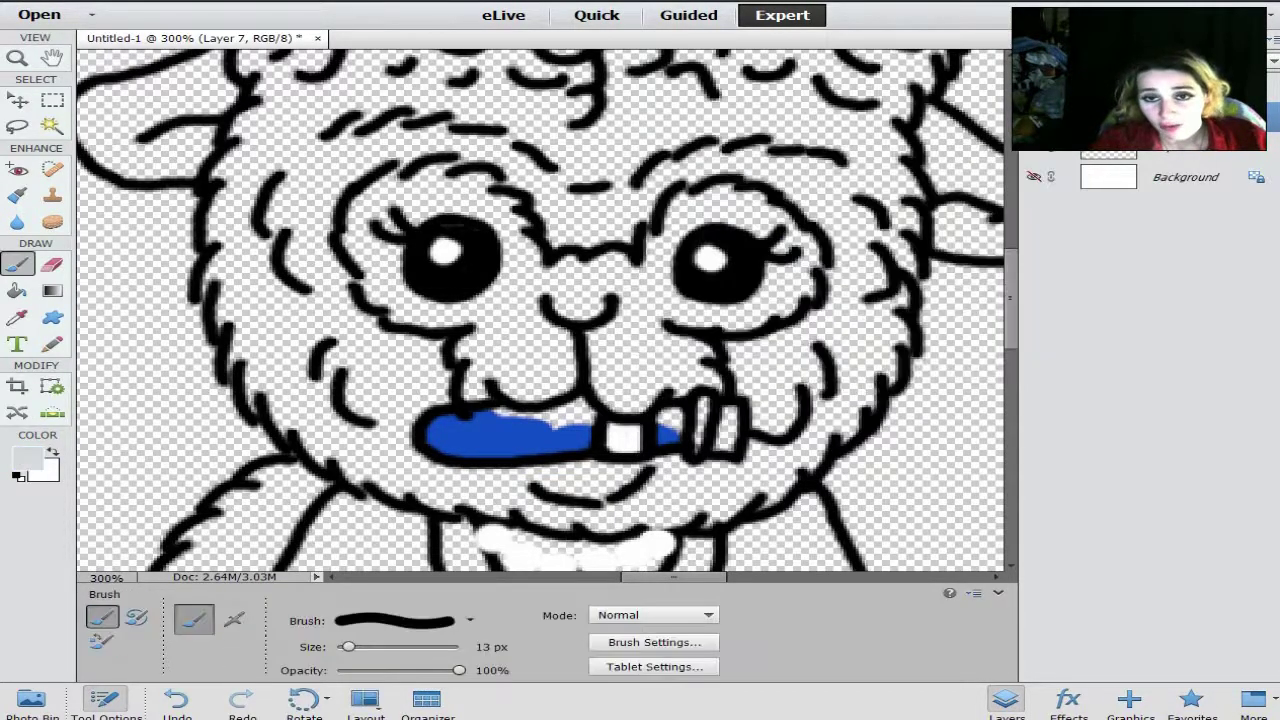
left_click(470, 621)
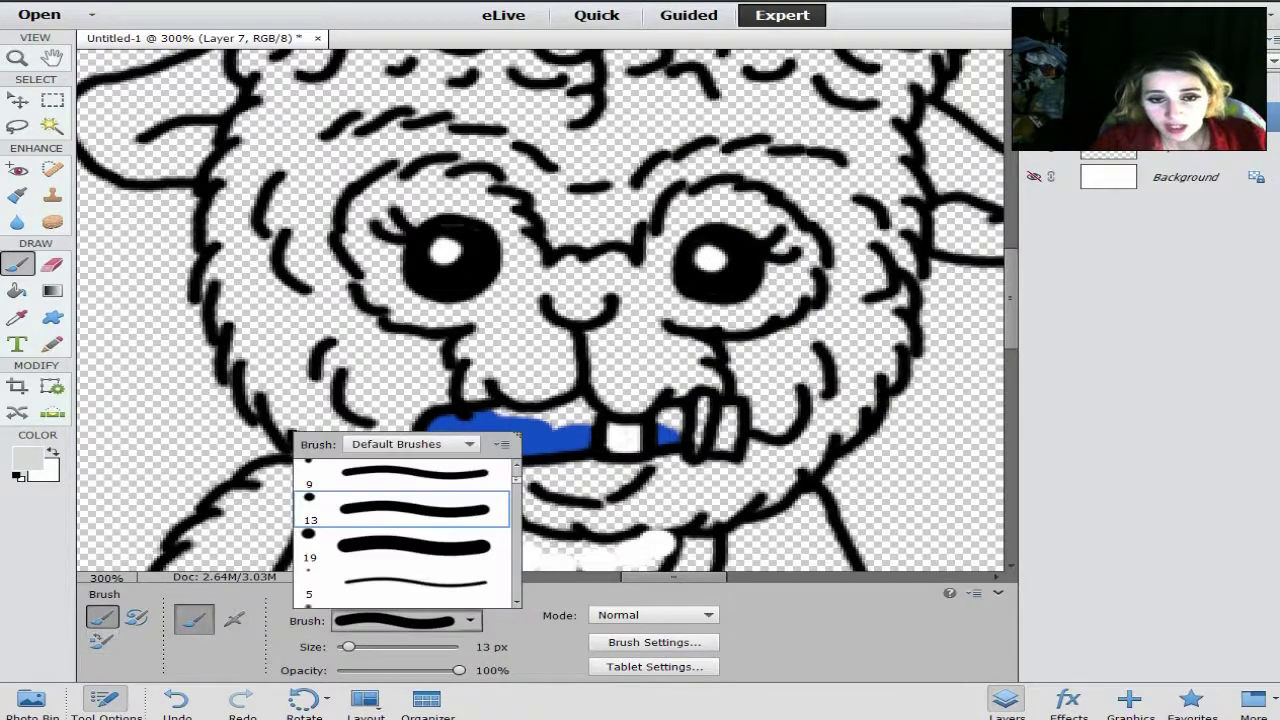
left_click(402, 475)
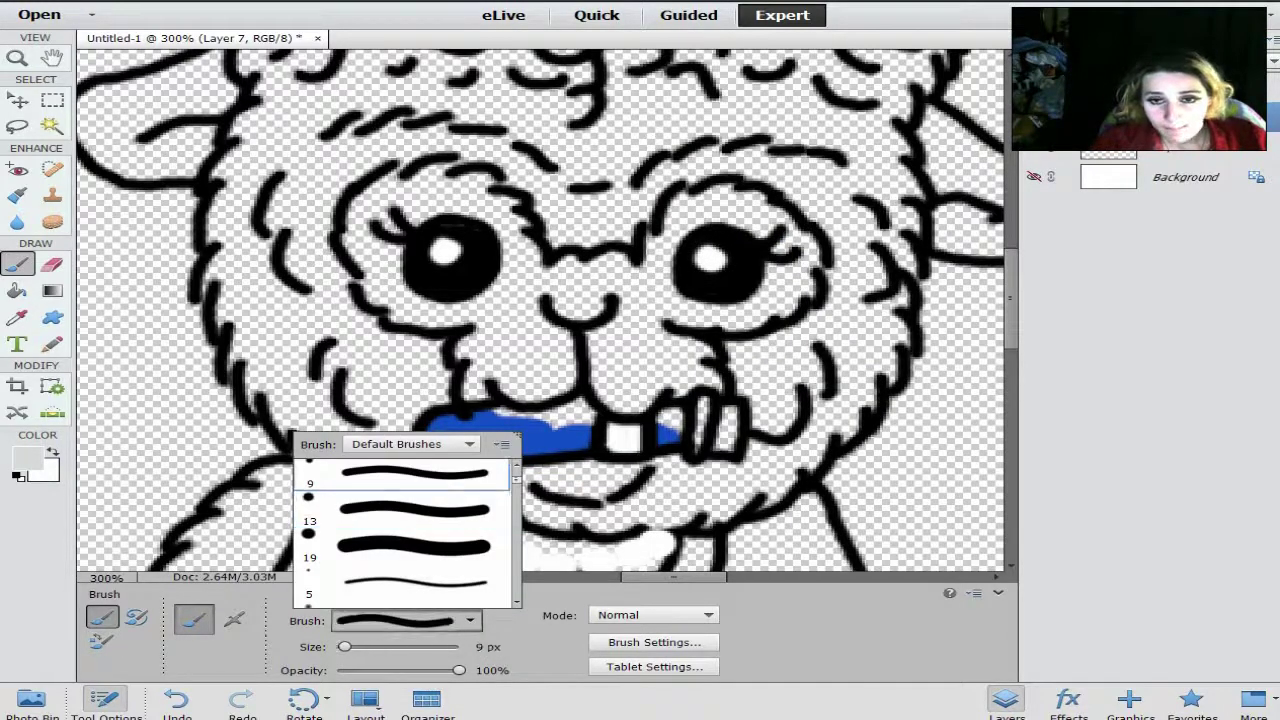
Paint light grey over the mouth bar and its neighbouring segment, and lower the grey layer's opacity to let the blue show through
mouse_move(704, 402)
left_mouse_down()
mouse_move(696, 448)
mouse_move(671, 427)
mouse_move(670, 439)
left_mouse_up()
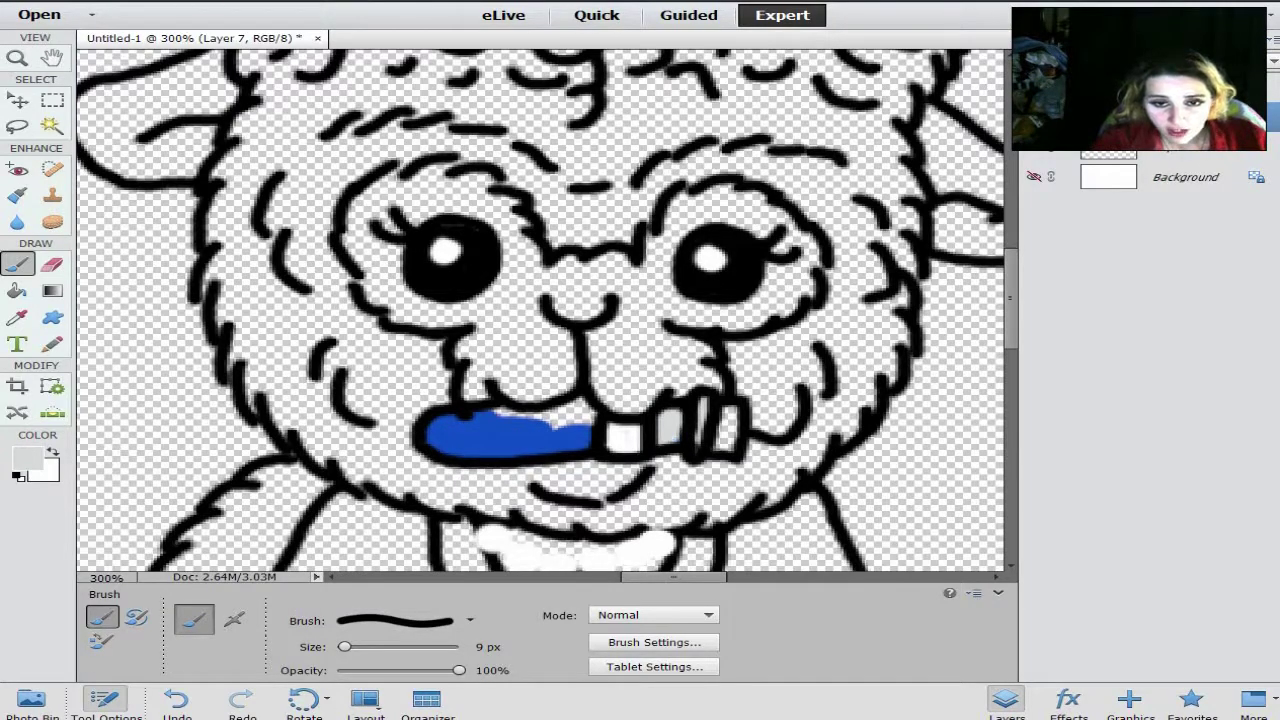
mouse_move(590, 442)
left_mouse_down()
mouse_move(455, 449)
mouse_move(436, 424)
mouse_move(590, 416)
mouse_move(556, 432)
mouse_move(452, 436)
mouse_move(570, 440)
left_mouse_up()
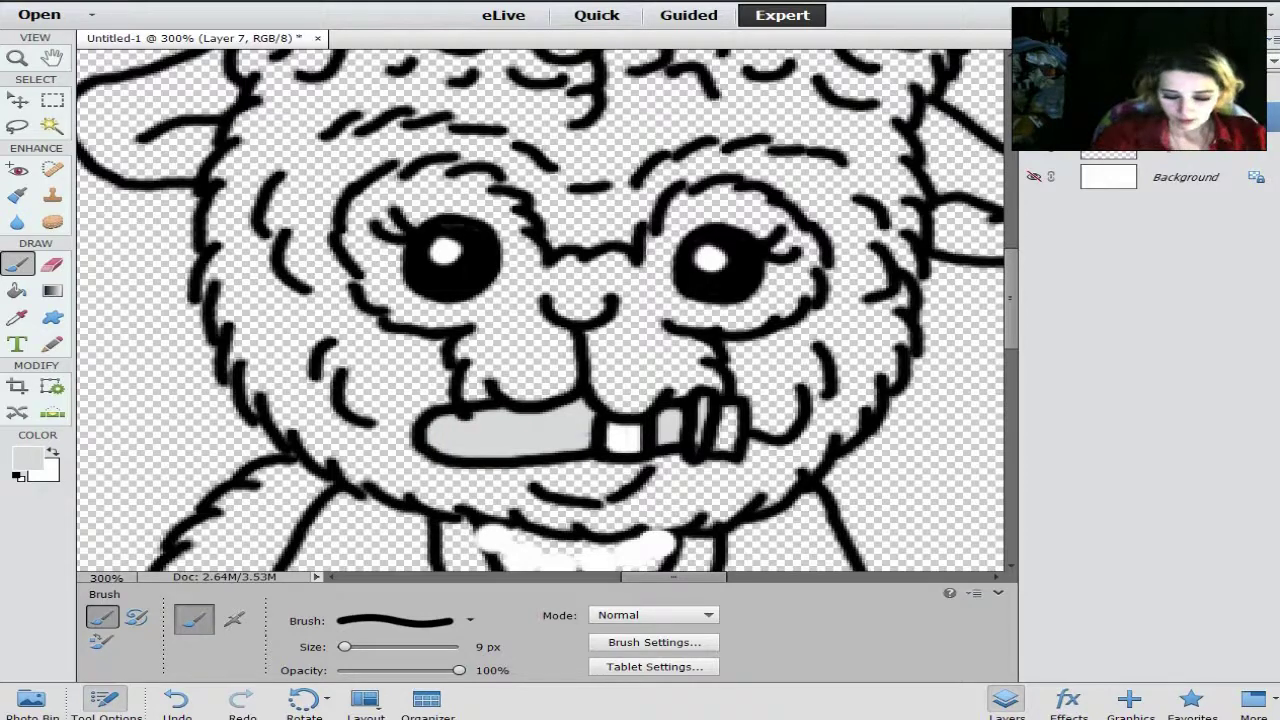
key("ctrl+z")
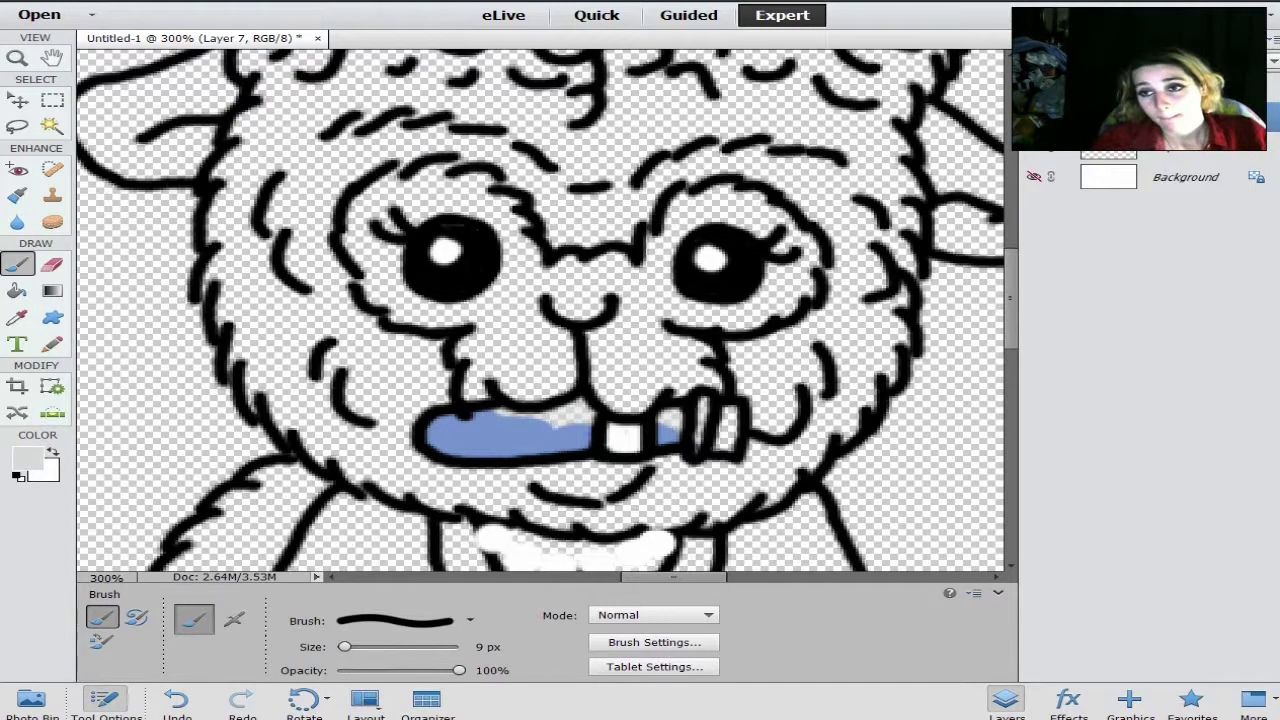
Merge the grey and blue colour layers of the mouth bar, and merge the result with the character's artwork layer
left_click(1142, 154, "shift")
right_click(1142, 154)
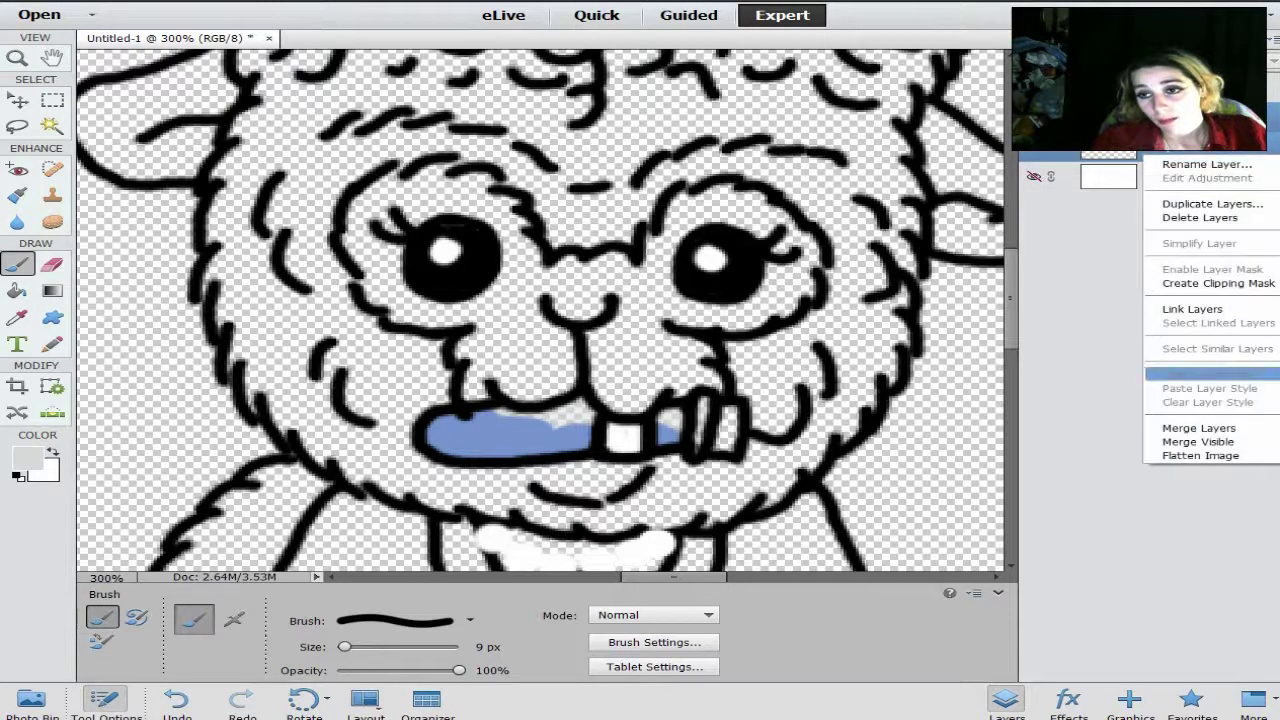
left_click(1199, 427)
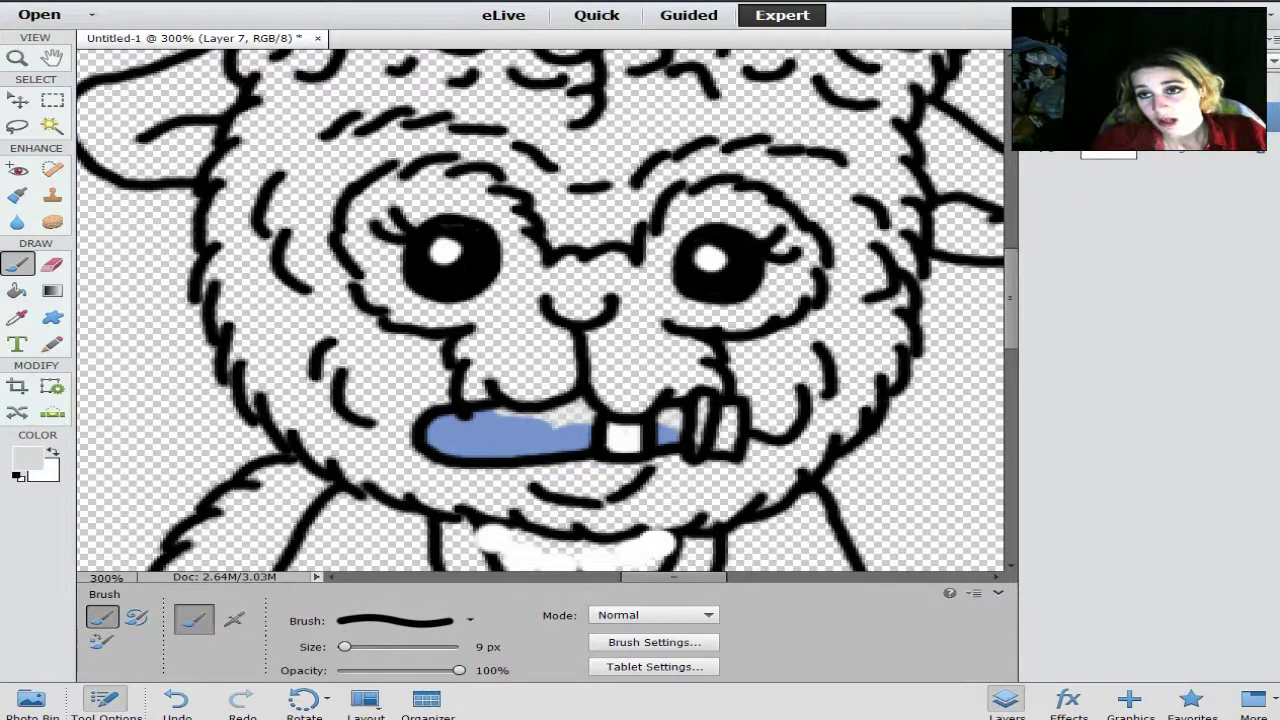
left_click(1116, 90, "shift")
right_click(1116, 91)
left_click(1171, 364)
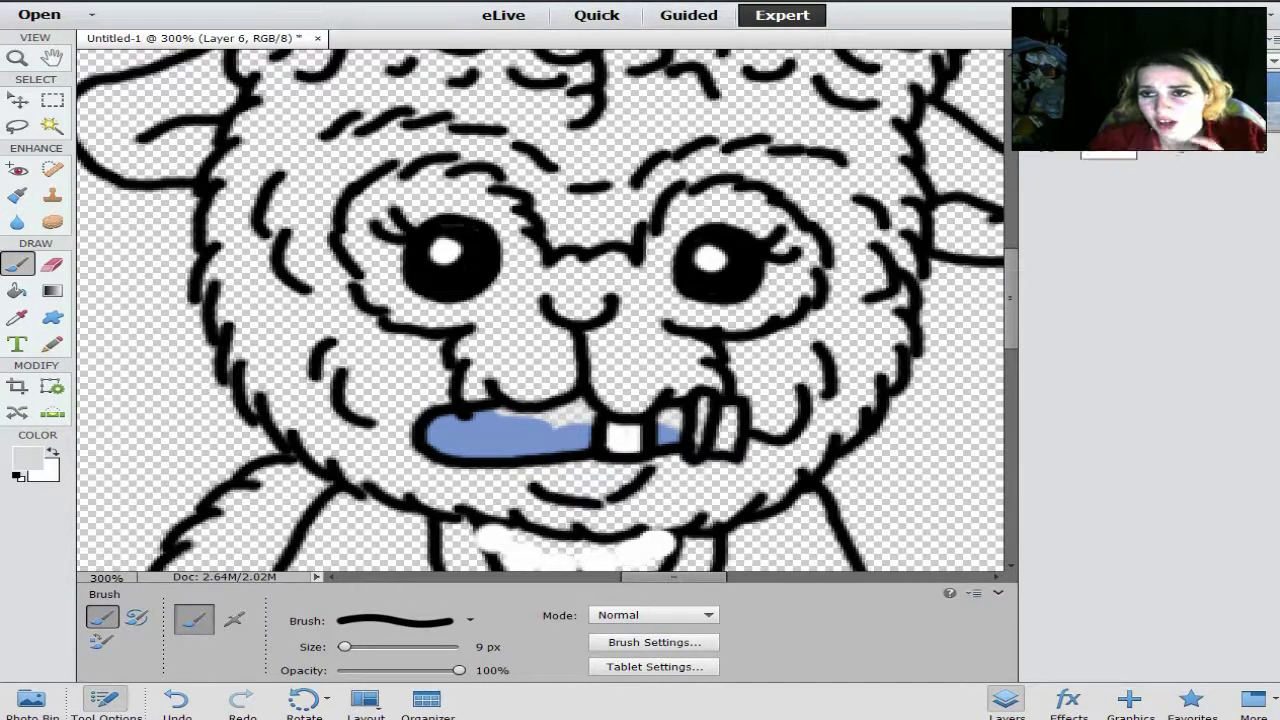
On a new layer, set the painting colour to beige c7c2a9 and paint the outermost end segment of the mouth bar
key("i")
left_click(27, 459)
mouse_move(891, 368)
left_mouse_down()
mouse_move(891, 382)
mouse_move(885, 371)
left_mouse_up()
left_click(648, 246)
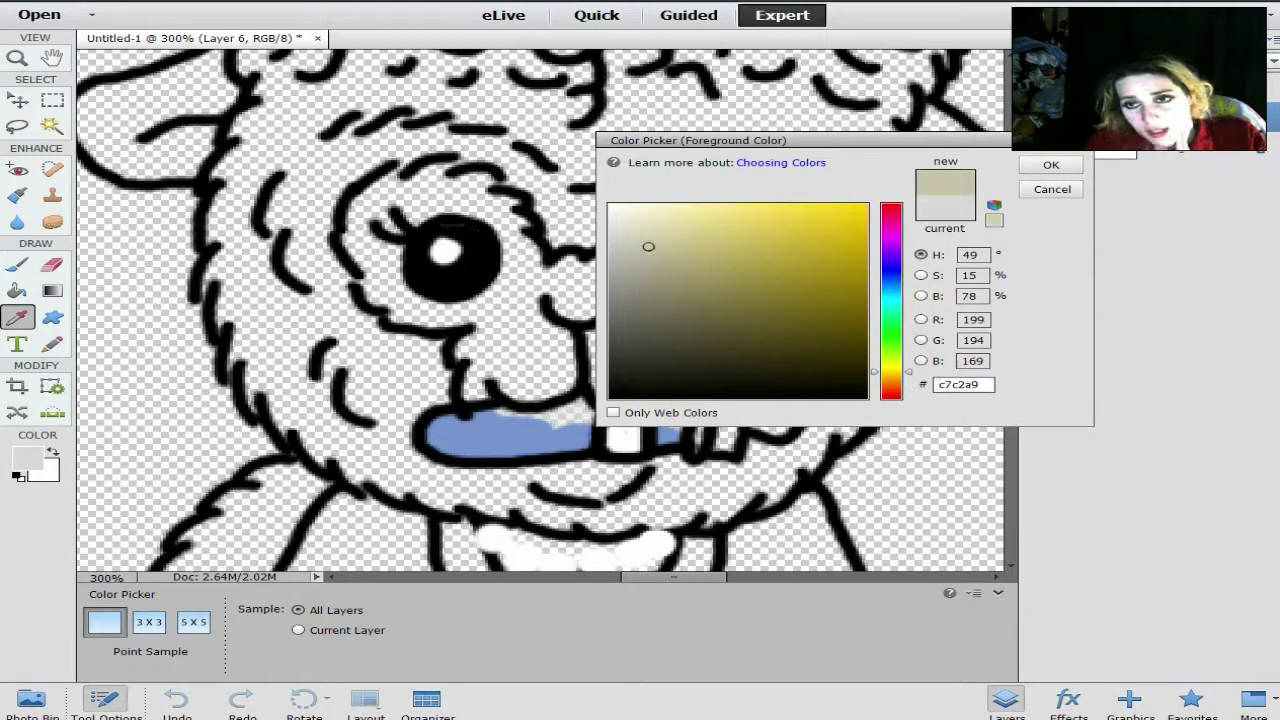
left_click(1051, 165)
left_click_drag(729, 406, 728, 446)
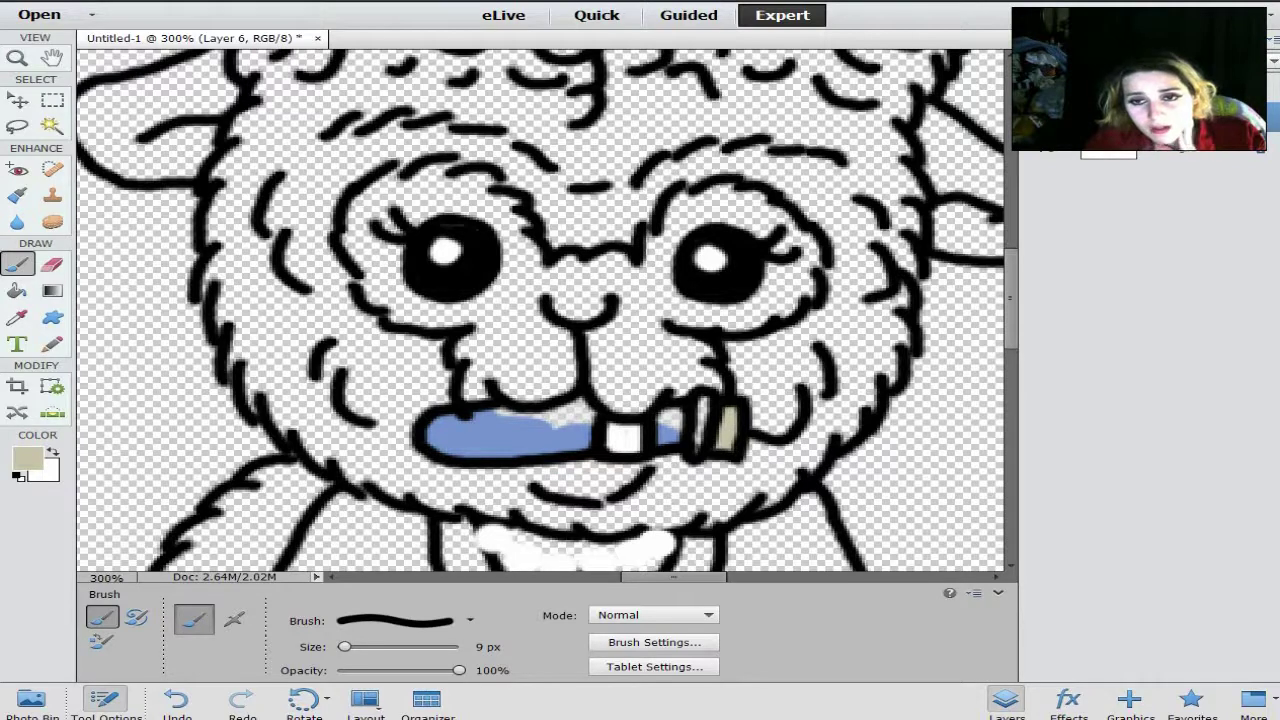
Merge the beige layer with the character's artwork layer
left_click(1142, 88, "ctrl")
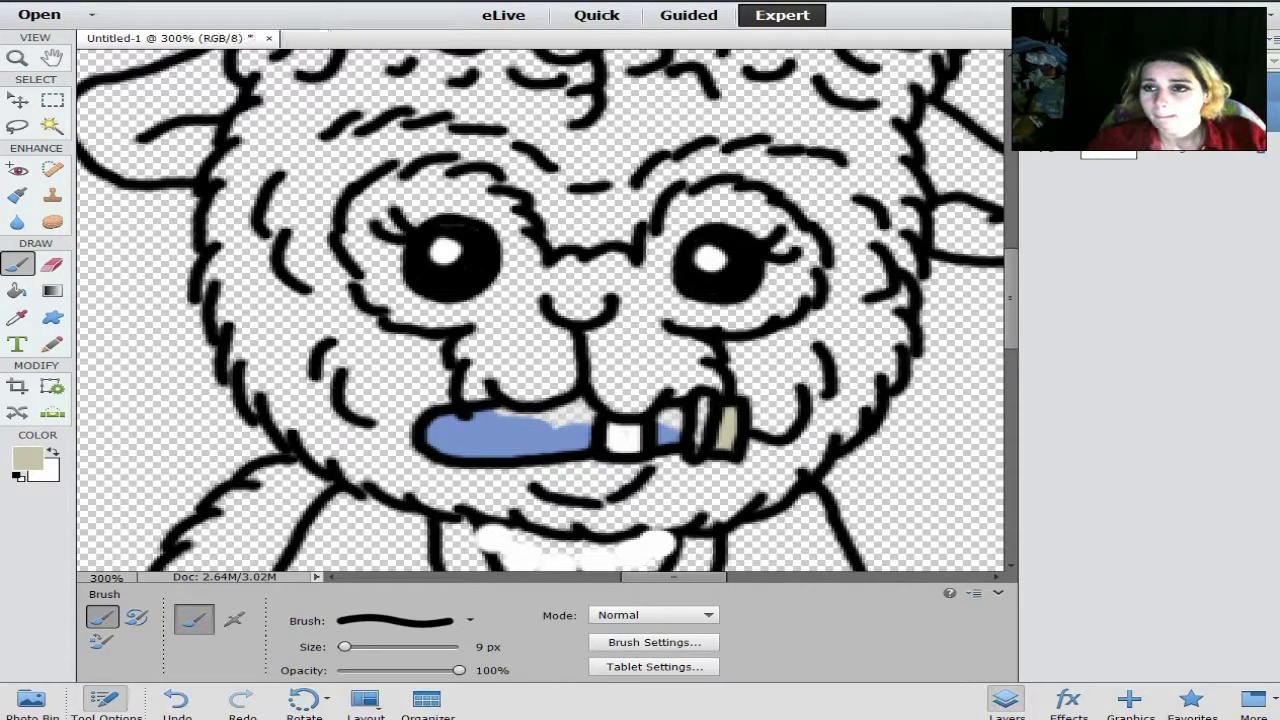
right_click(1142, 88)
left_click(1197, 358)
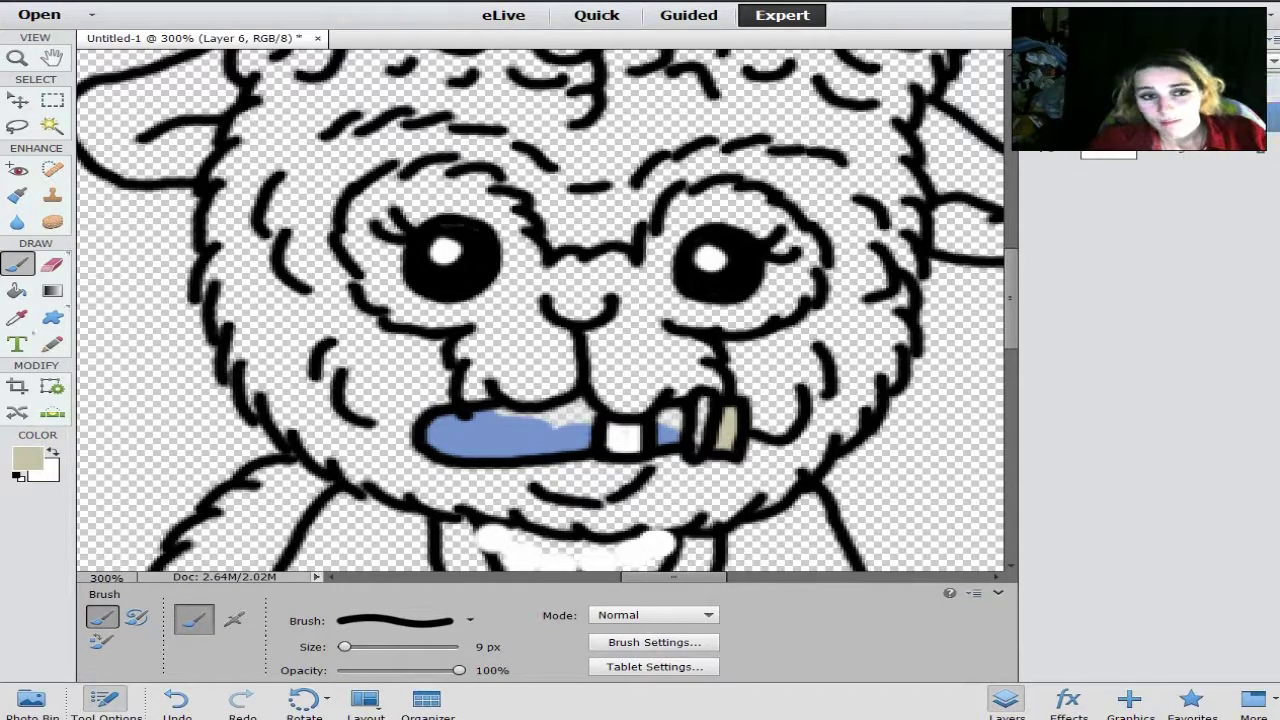
Set the painting colour to light pink fccef8 and paint the inside of both ears on a separate layer
left_click(28, 459)
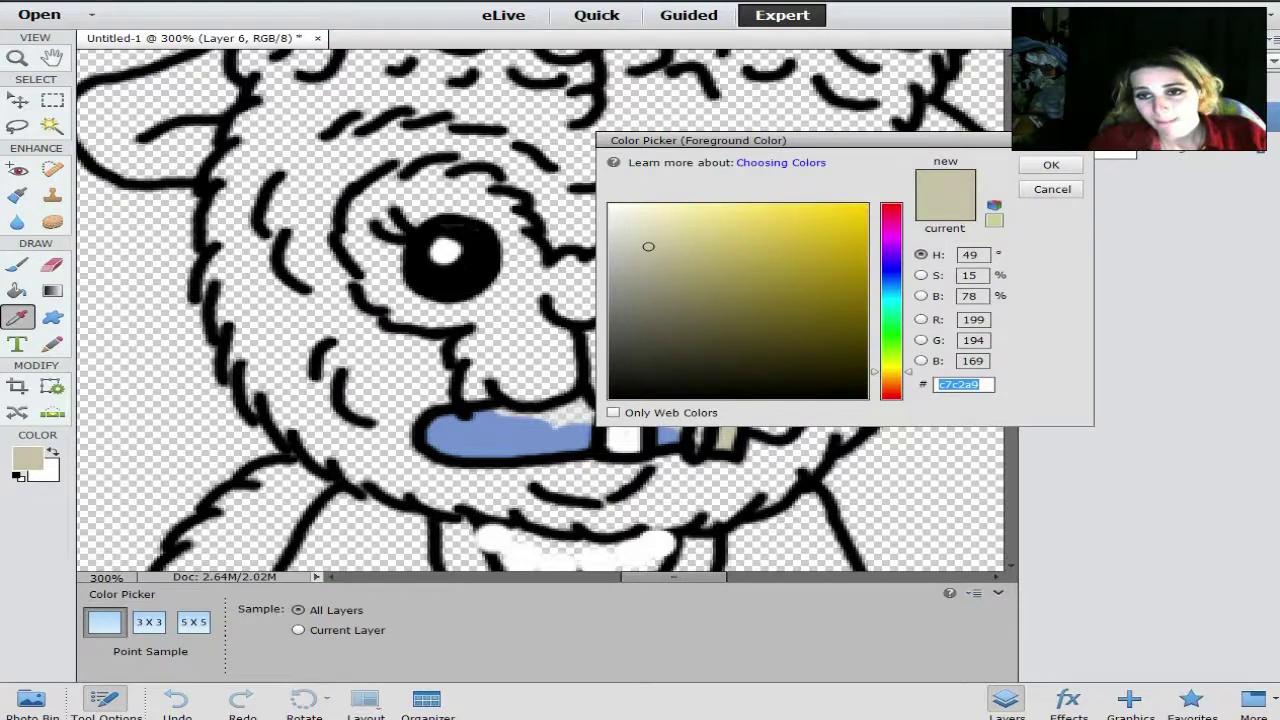
type("ebc2e8")
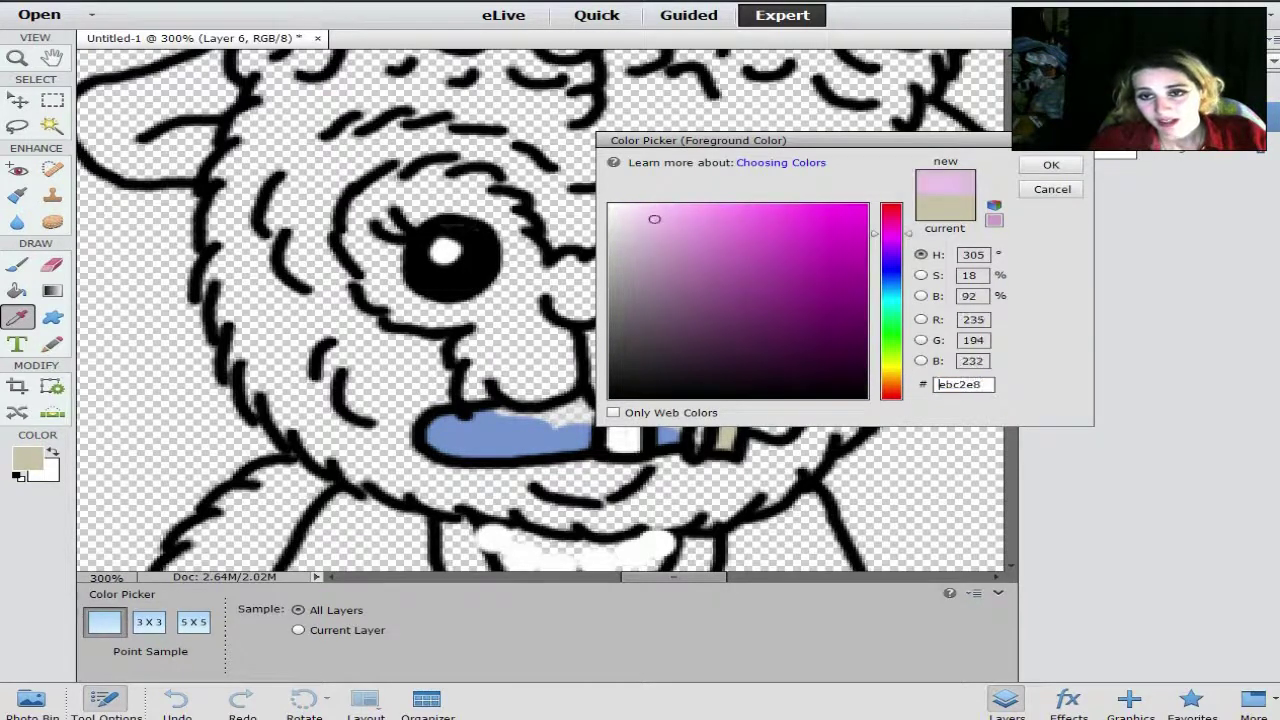
left_click_drag(655, 219, 657, 206)
key("Return")
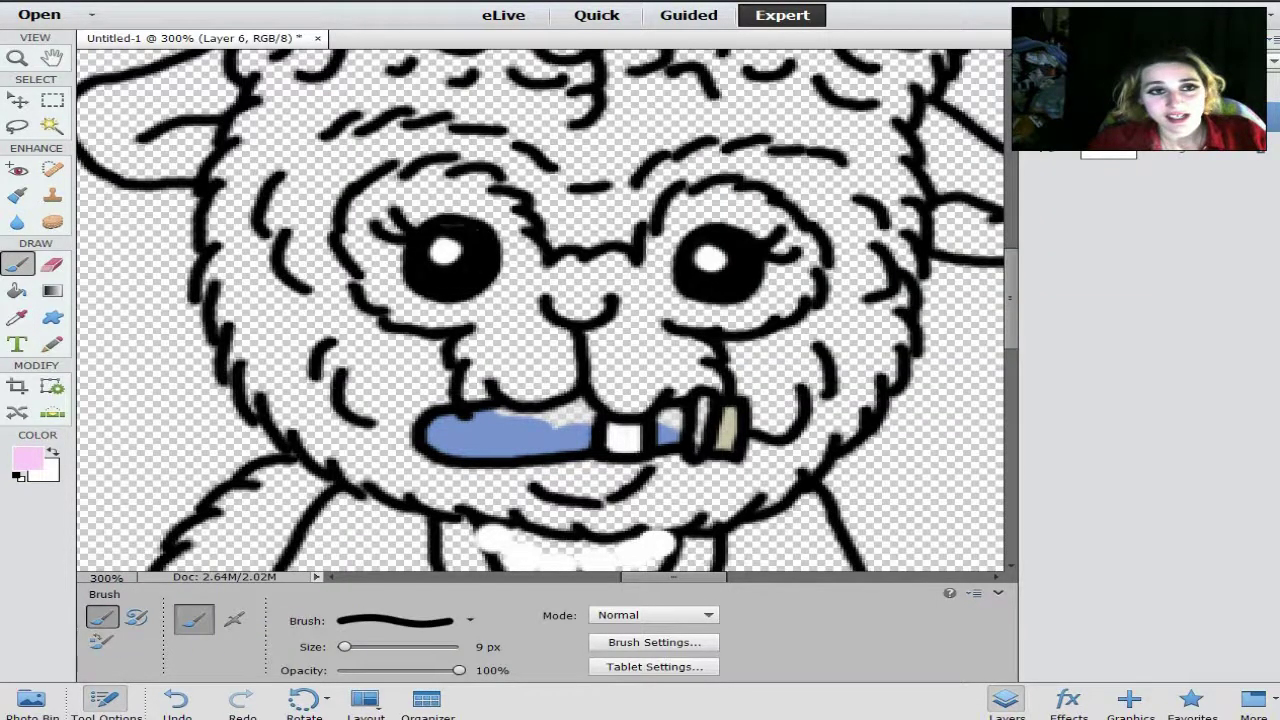
mouse_move(215, 130)
left_mouse_down()
mouse_move(150, 158)
mouse_move(185, 172)
mouse_move(177, 154)
left_mouse_up()
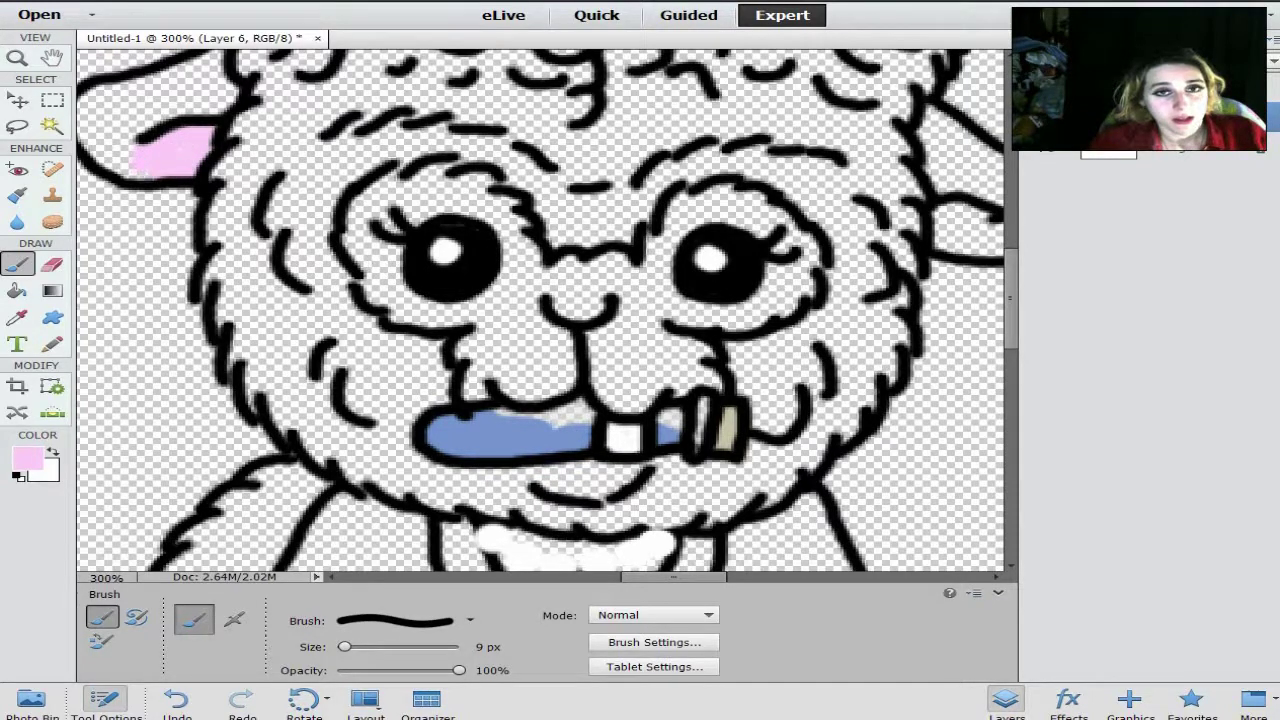
left_click_drag(674, 577, 700, 577)
mouse_move(724, 216)
left_mouse_down()
mouse_move(756, 210)
mouse_move(778, 228)
mouse_move(760, 250)
mouse_move(735, 238)
mouse_move(760, 236)
left_mouse_up()
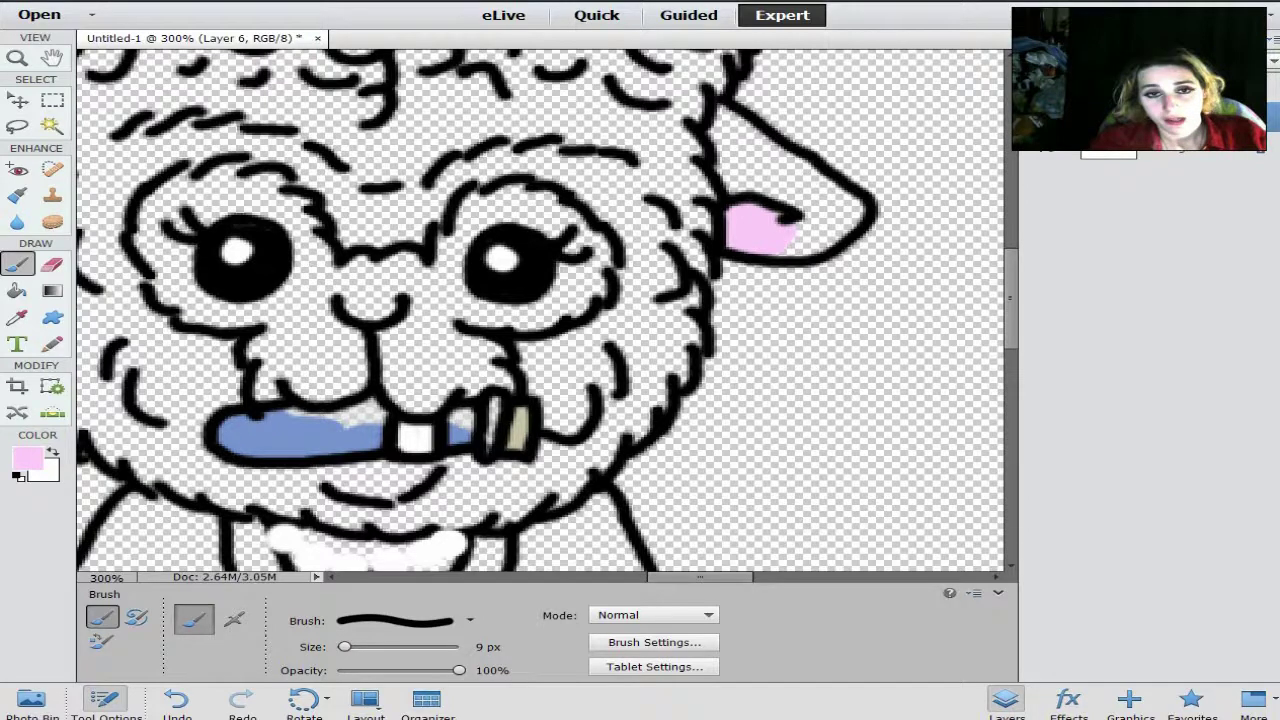
Choose the 19 px brush and paint both cheeks light pink
left_click(469, 620)
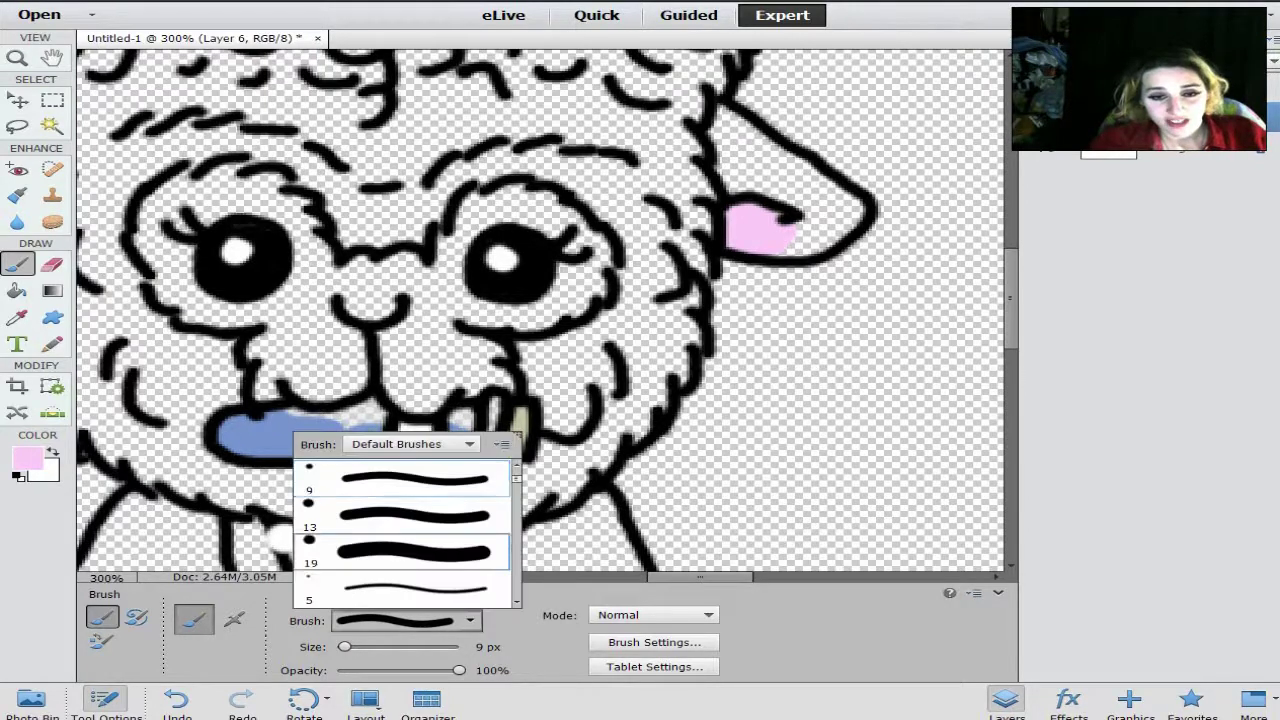
left_click(412, 551)
mouse_move(532, 354)
left_mouse_down()
mouse_move(568, 412)
mouse_move(591, 389)
mouse_move(596, 354)
mouse_move(578, 328)
left_mouse_up()
mouse_move(150, 320)
left_mouse_down()
mouse_move(130, 345)
mouse_move(145, 370)
mouse_move(120, 385)
mouse_move(200, 410)
mouse_move(225, 390)
mouse_move(212, 350)
mouse_move(177, 375)
left_mouse_up()
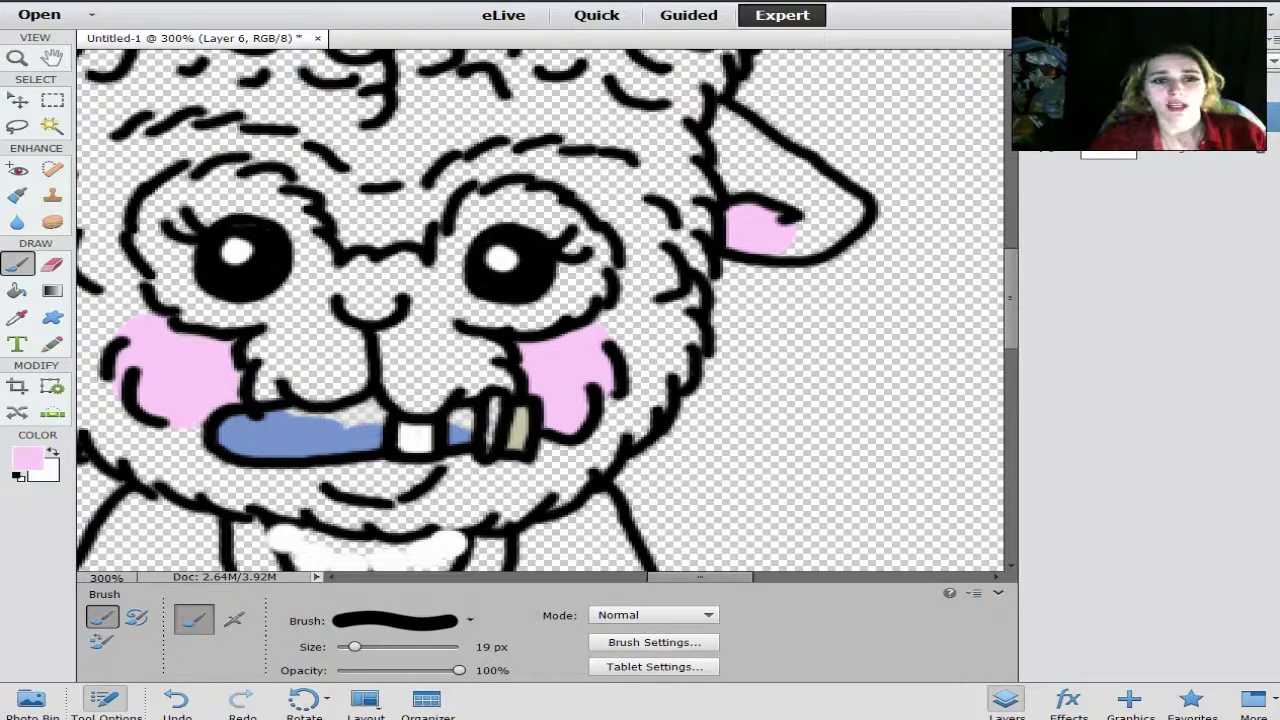
Merge the pink ear and cheek layer with the character's artwork layer
scroll(540, 310, "down", 3)
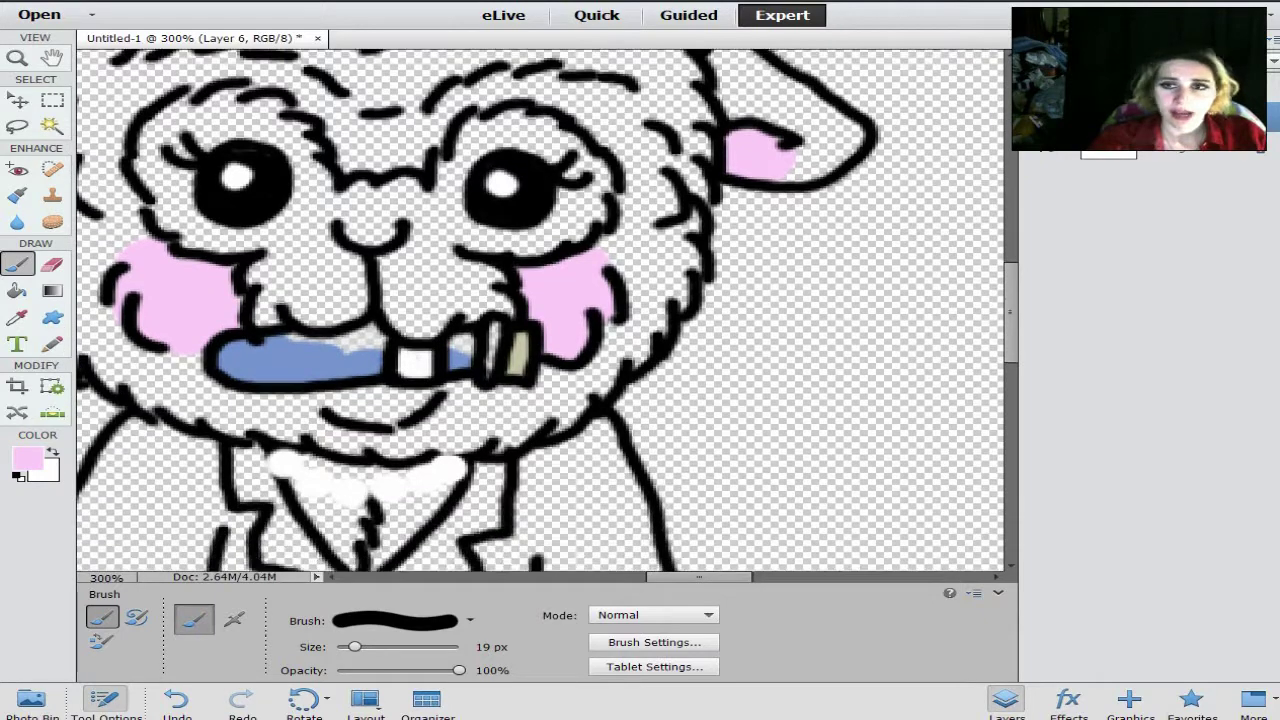
right_click(1102, 152)
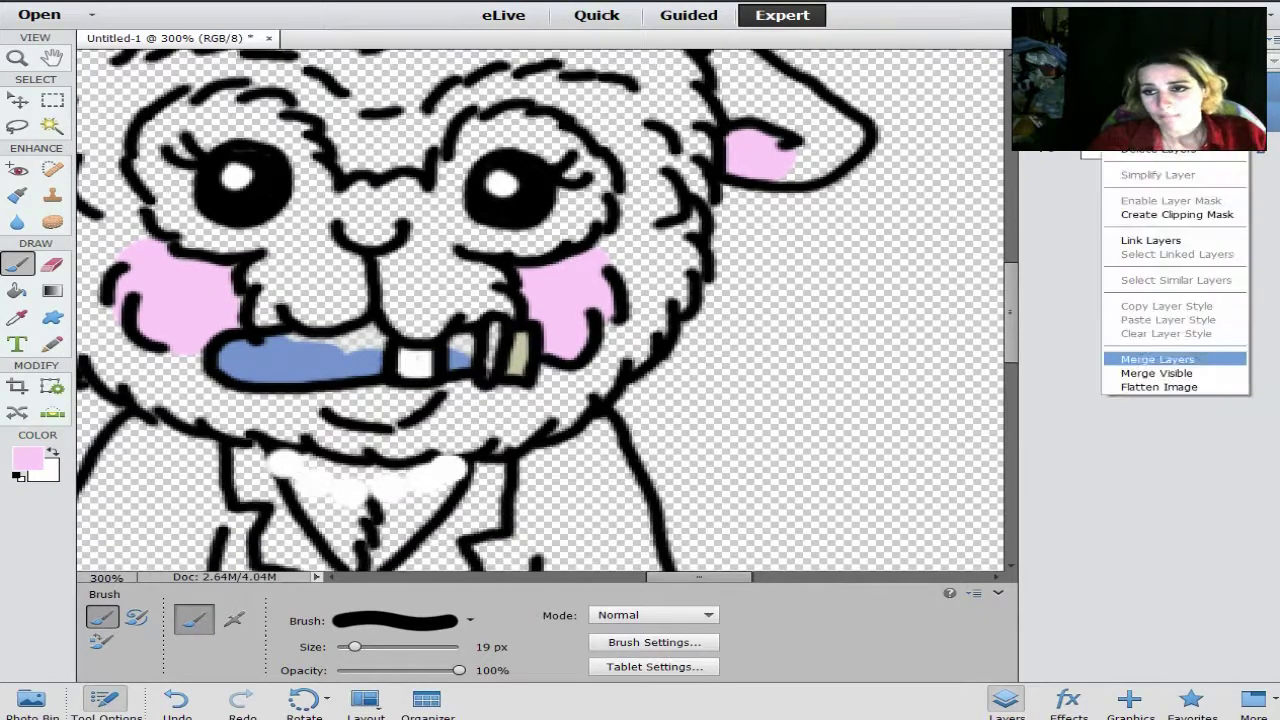
left_click(1176, 358)
Set the painting colour to a light sky blue and return to the Brush tool
key("ctrl+minus")
key("ctrl+minus")
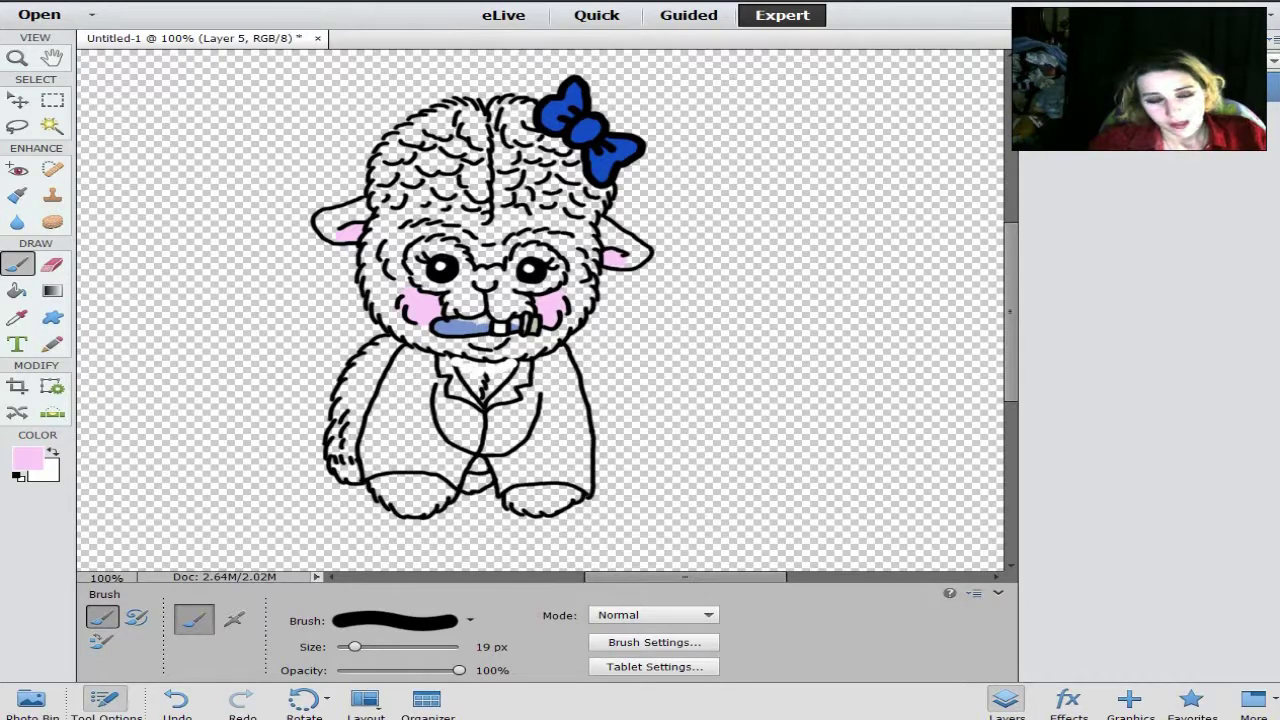
left_click(28, 459)
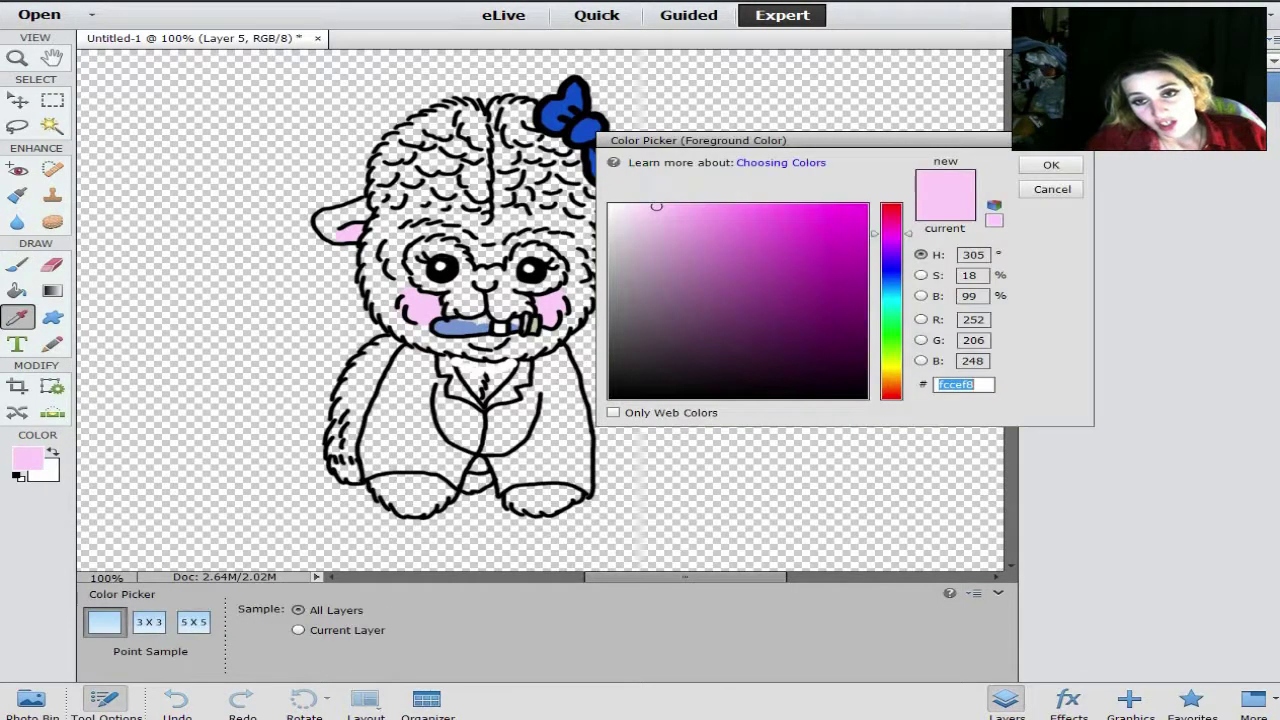
left_click(891, 286)
left_click_drag(893, 286, 893, 291)
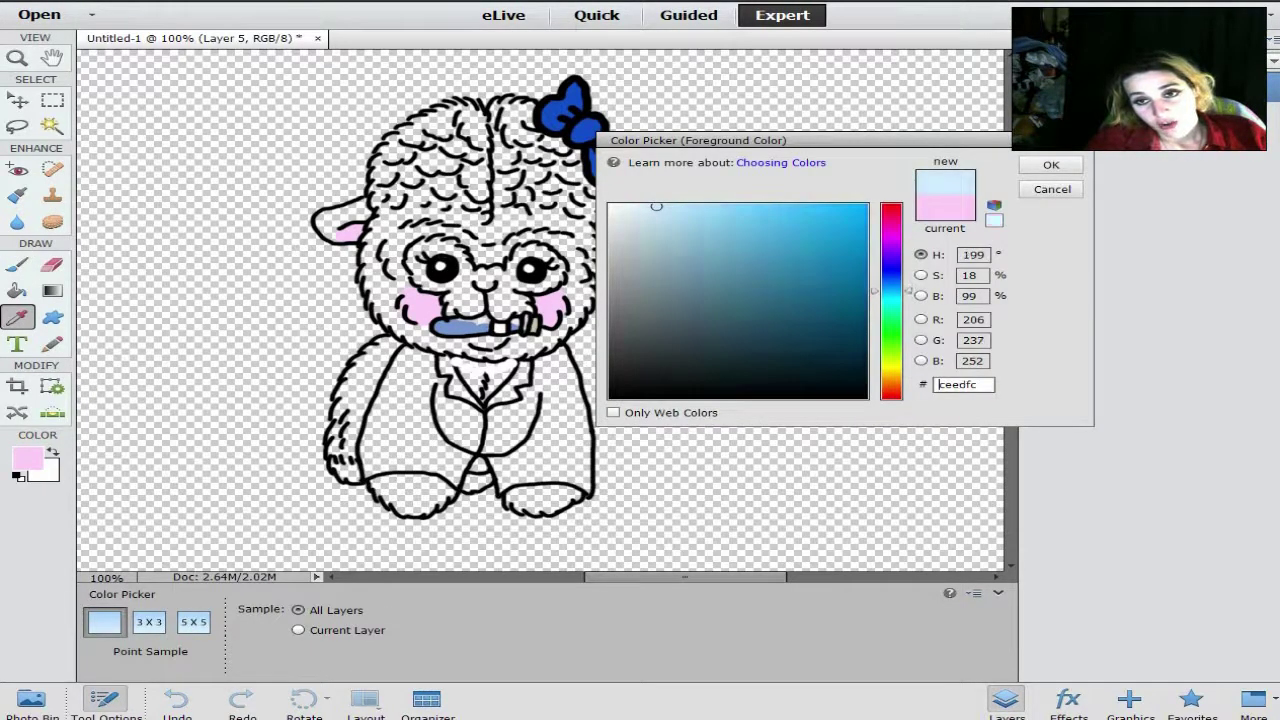
mouse_move(656, 206)
left_mouse_down()
mouse_move(731, 209)
mouse_move(678, 203)
left_mouse_up()
key("Return")
key("b")
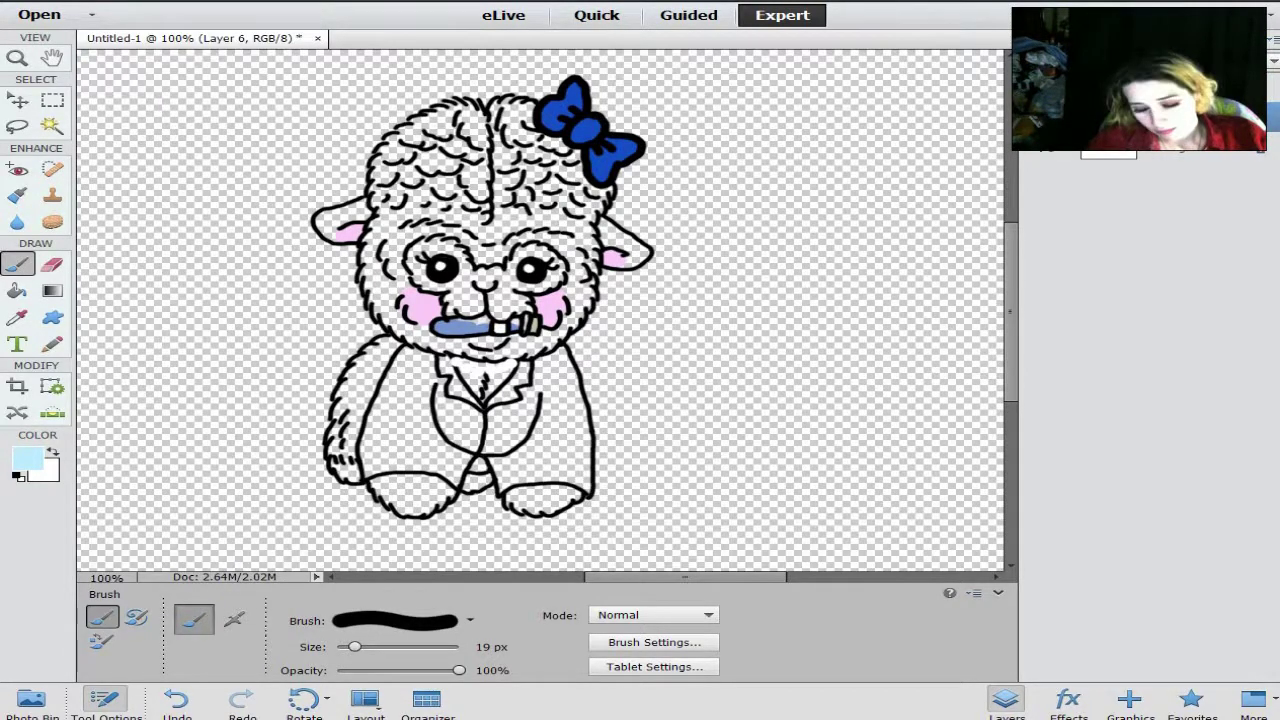
On a new layer, paint the jacket's lapels and the shoulder areas under the chin light blue using the 13 px brush
key("ctrl+equal")
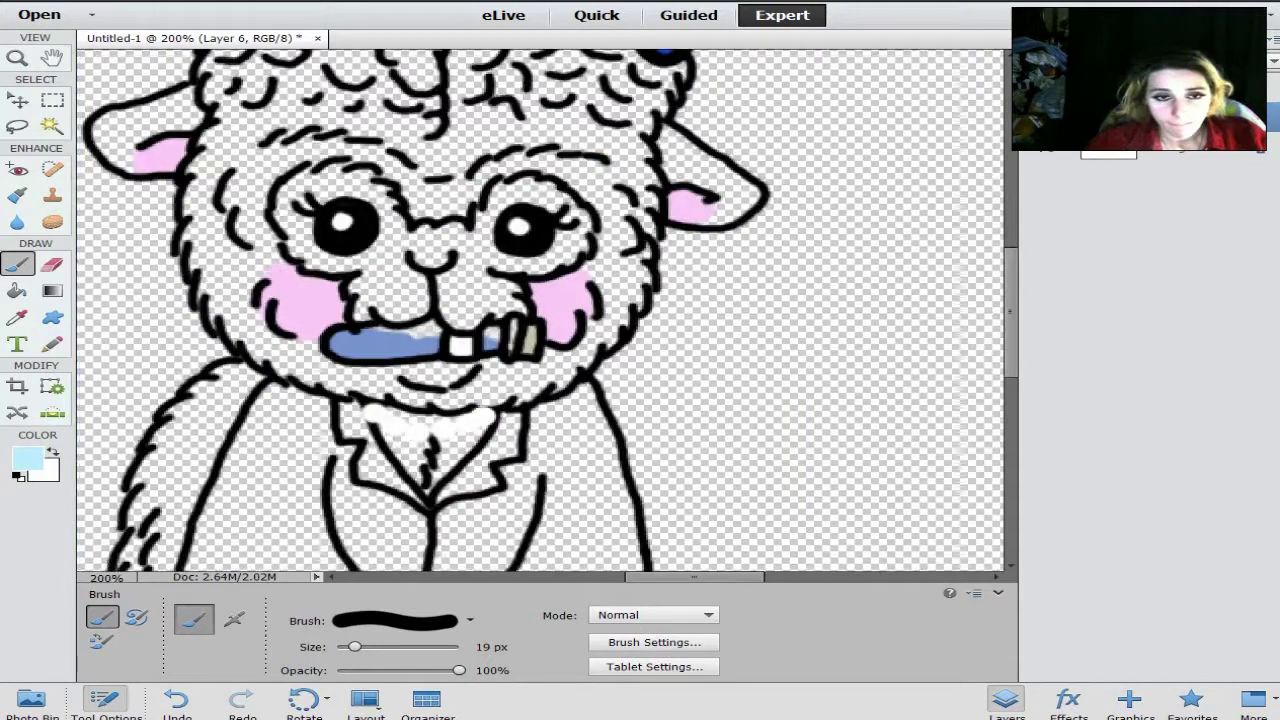
key("ctrl+equal")
scroll(541, 310, "down", 3)
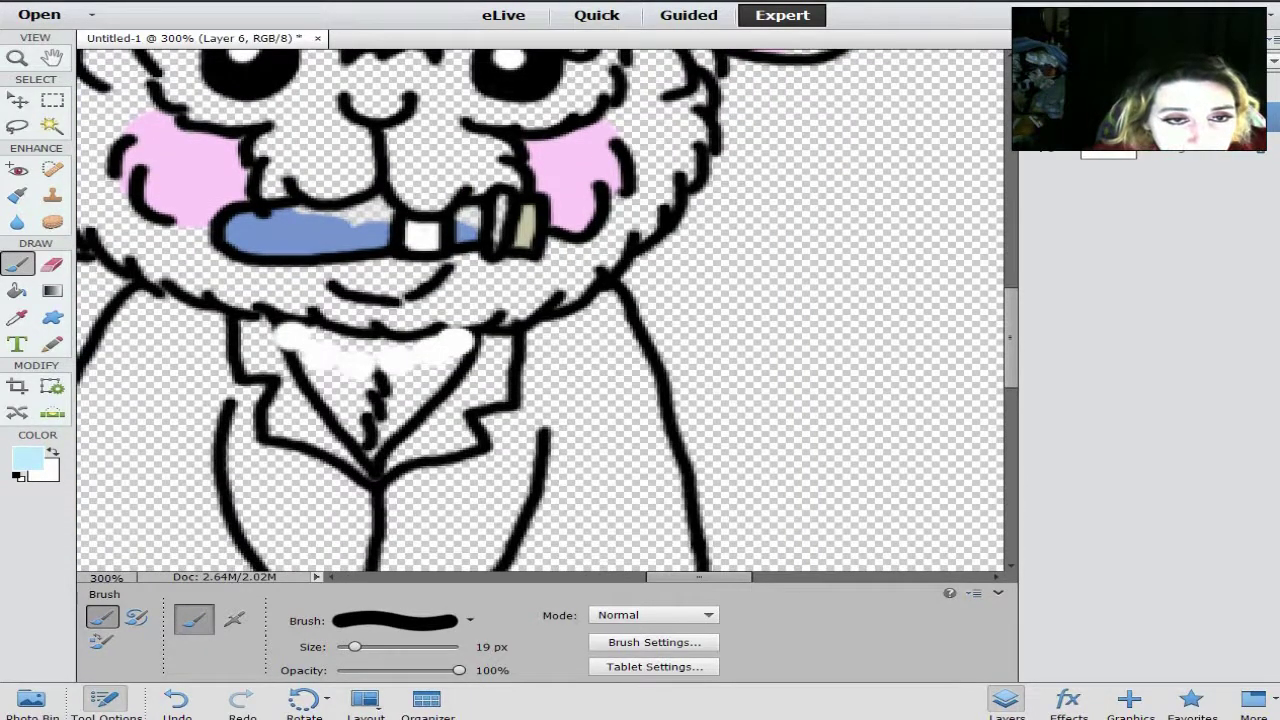
mouse_move(235, 320)
left_mouse_down()
mouse_move(350, 485)
mouse_move(395, 505)
mouse_move(440, 458)
mouse_move(400, 450)
mouse_move(485, 400)
mouse_move(505, 350)
mouse_move(570, 322)
left_mouse_up()
key("ctrl+z")
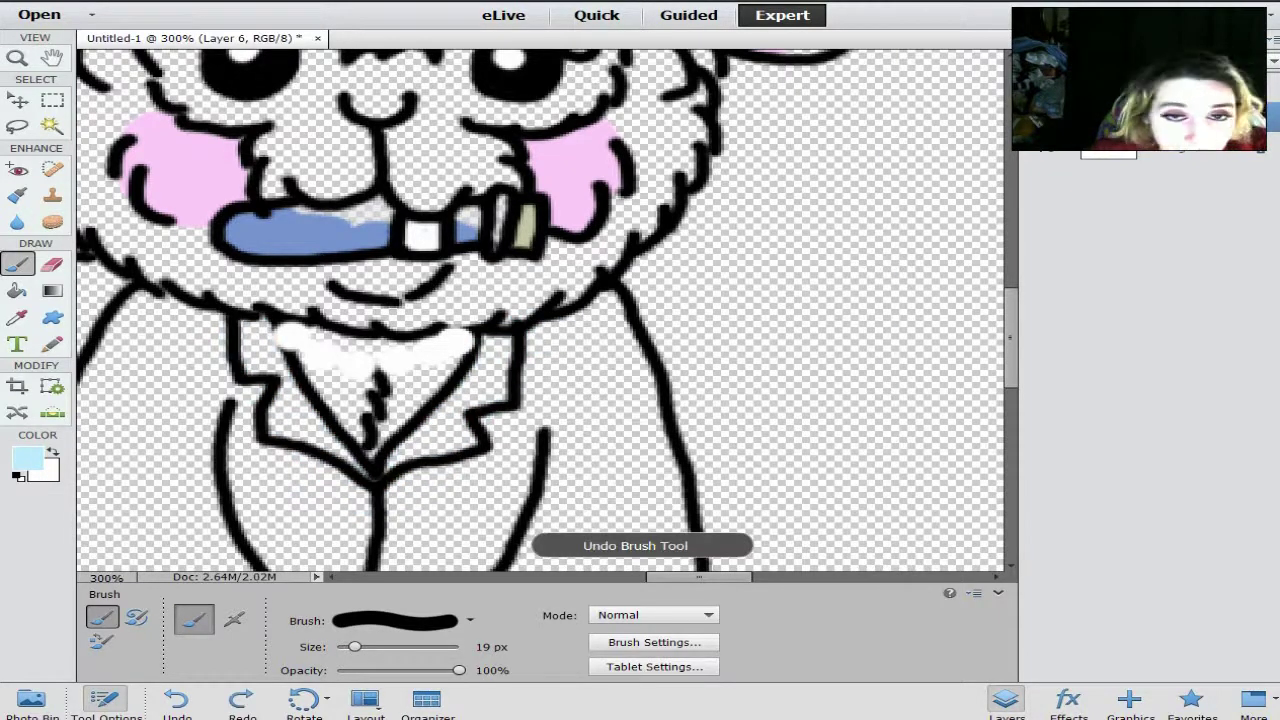
left_click(469, 620)
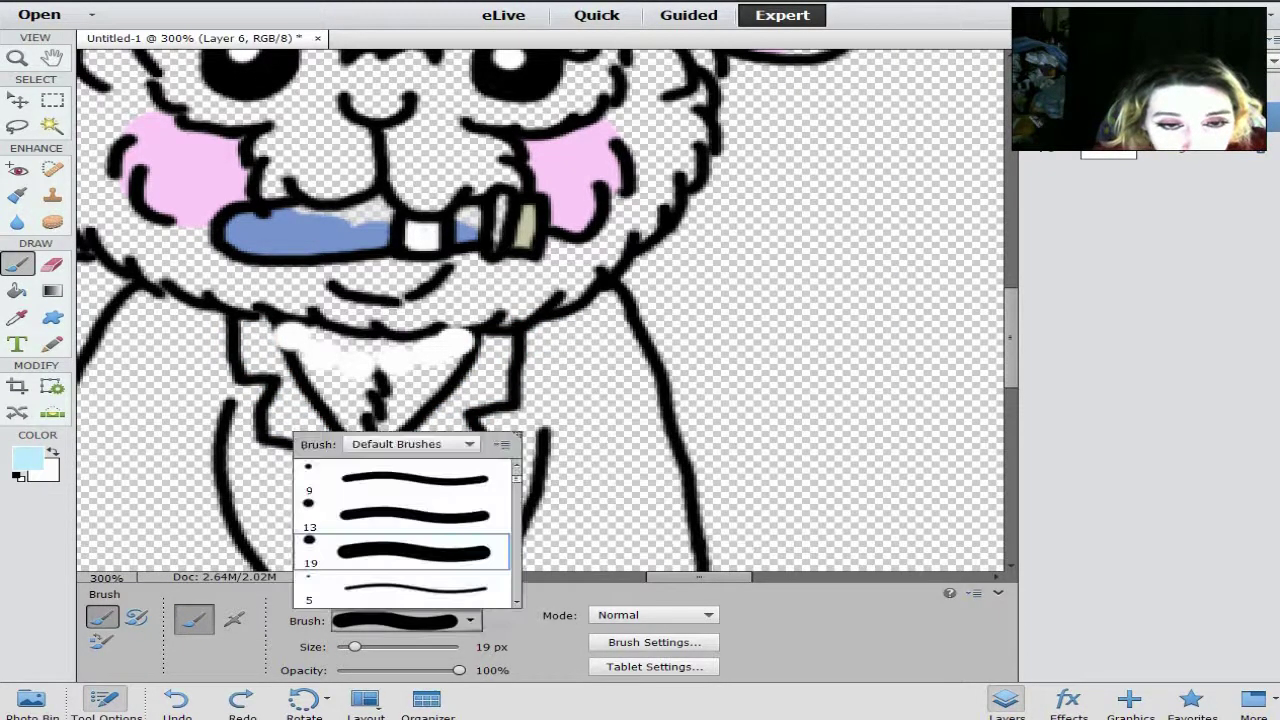
left_click(414, 516)
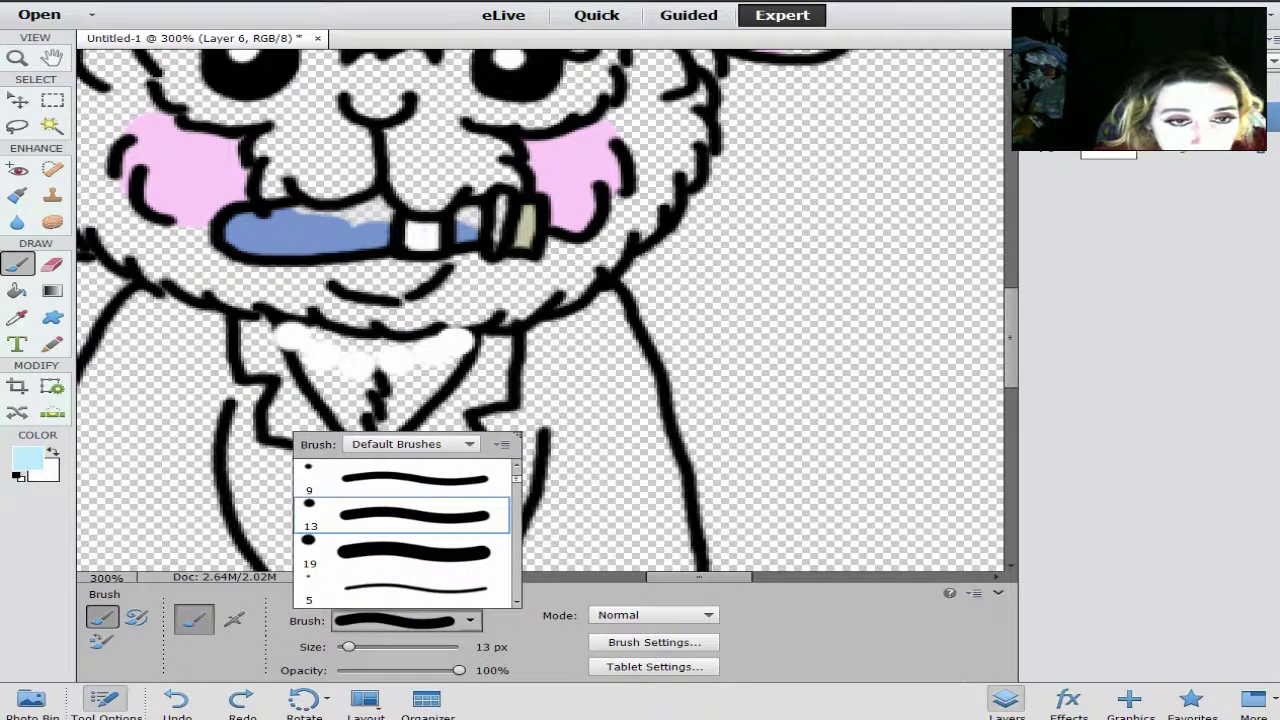
mouse_move(250, 328)
left_mouse_down()
mouse_move(265, 330)
mouse_move(286, 384)
mouse_move(247, 352)
mouse_move(345, 465)
mouse_move(330, 495)
mouse_move(255, 415)
mouse_move(254, 438)
left_mouse_up()
mouse_move(500, 336)
left_mouse_down()
mouse_move(485, 382)
mouse_move(392, 468)
mouse_move(410, 478)
mouse_move(495, 425)
mouse_move(545, 332)
mouse_move(610, 305)
left_mouse_up()
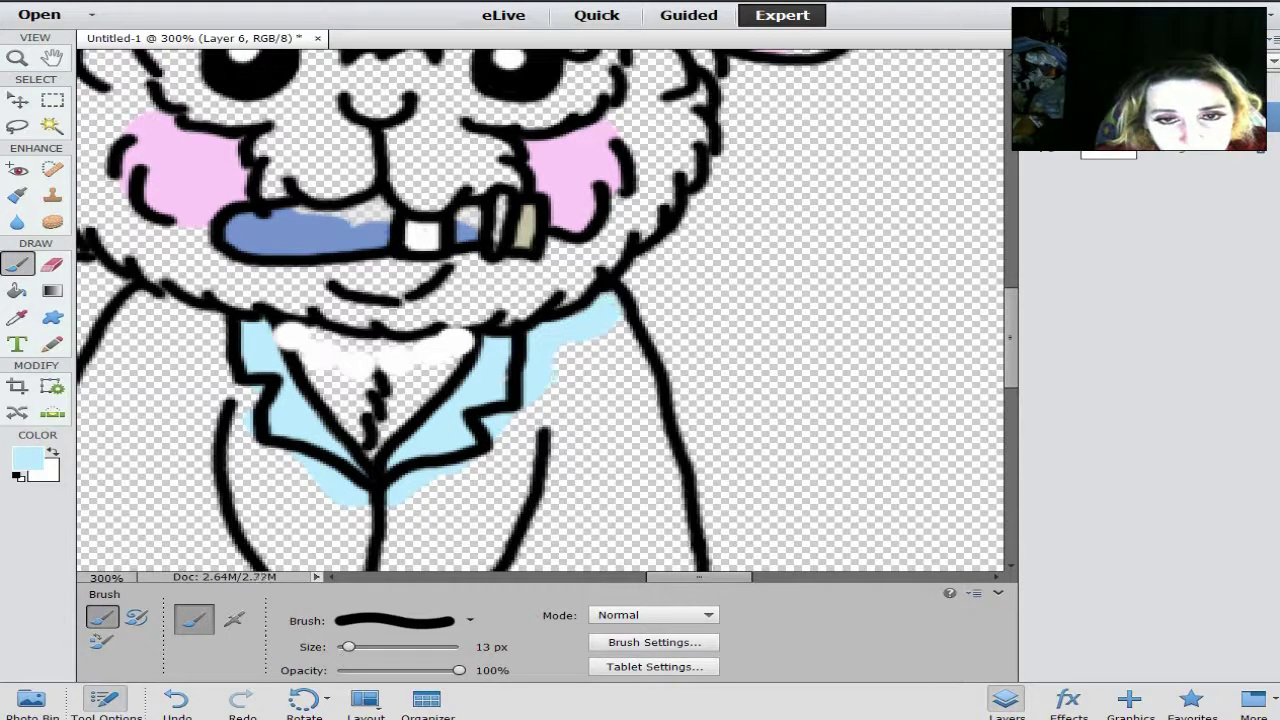
left_click_drag(232, 332, 122, 305)
Paint the small gap between the legs light blue, and use the 19 px brush around the jacket's lower front opening
scroll(540, 310, "down", 5)
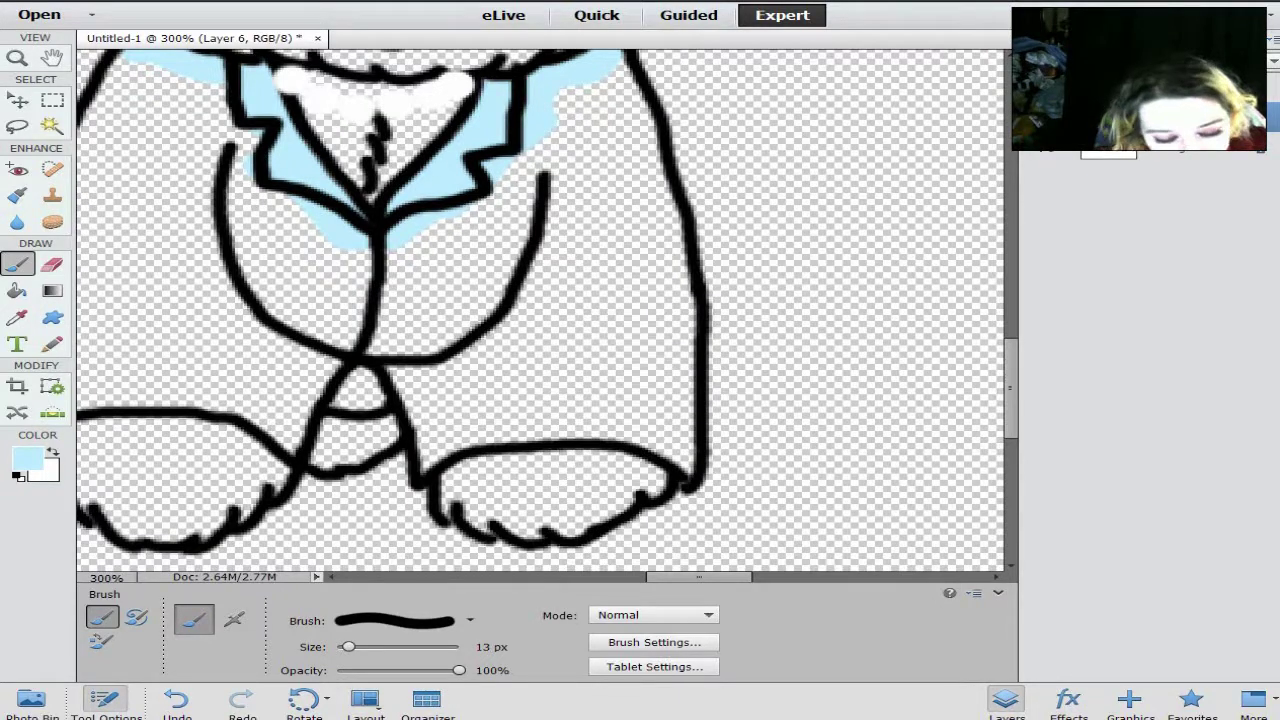
mouse_move(360, 372)
left_mouse_down()
mouse_move(330, 402)
mouse_move(380, 396)
left_mouse_up()
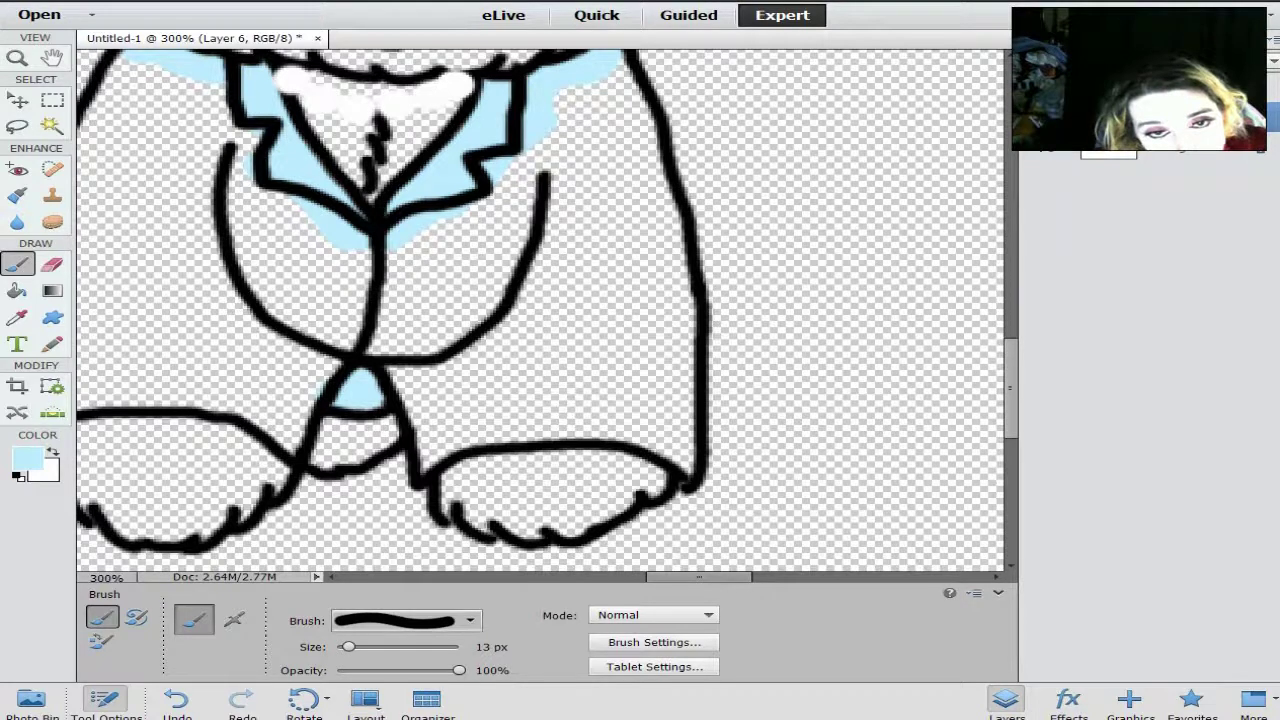
left_click(400, 620)
left_click(412, 552)
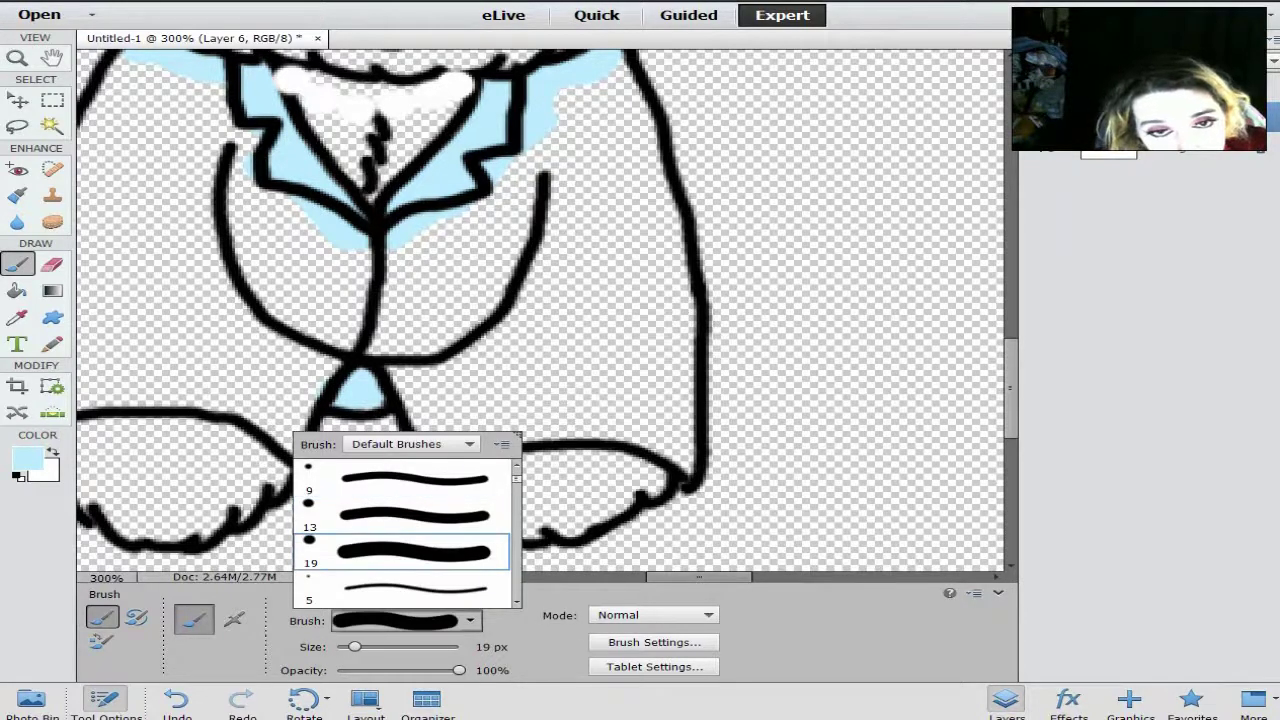
left_click_drag(390, 352, 431, 391)
Paint light blue along the jacket's lower edge above both feet with the 9 px brush
left_click(405, 621)
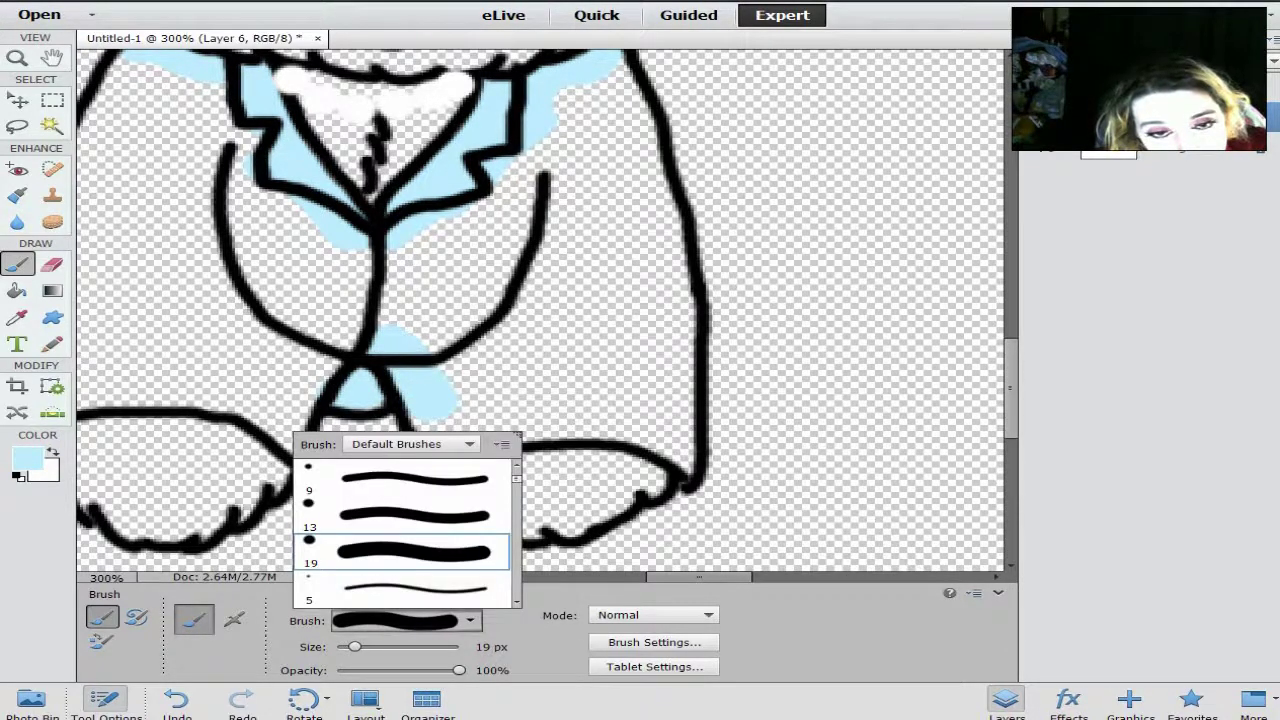
left_click(410, 479)
left_click(405, 621)
mouse_move(422, 426)
left_mouse_down()
mouse_move(430, 460)
mouse_move(526, 430)
left_mouse_up()
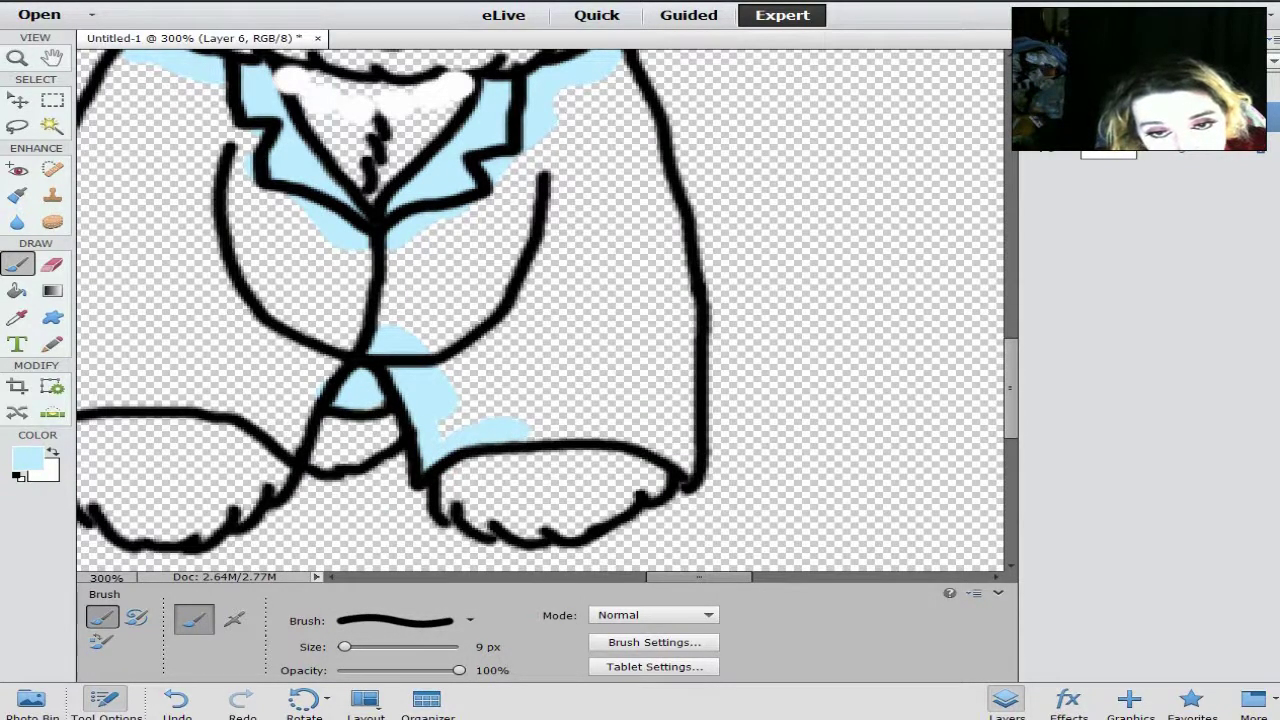
mouse_move(526, 430)
left_mouse_down()
mouse_move(651, 432)
mouse_move(688, 462)
left_mouse_up()
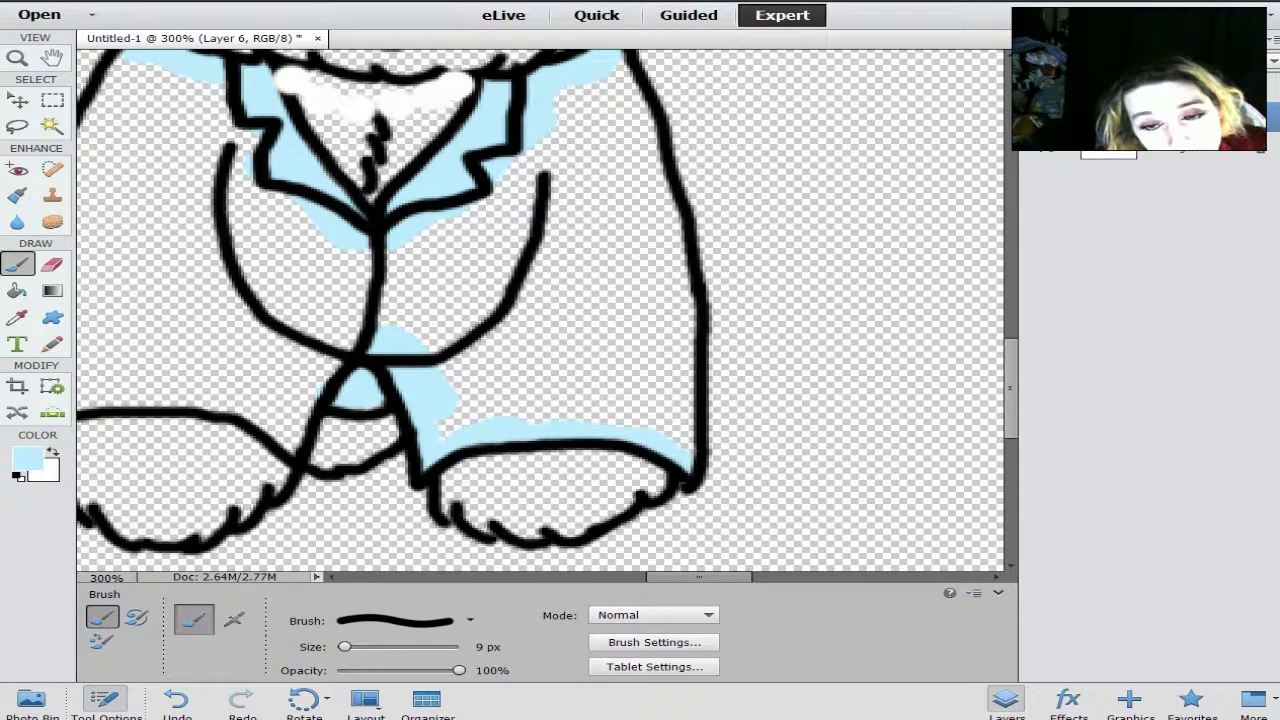
left_click_drag(699, 577, 666, 577)
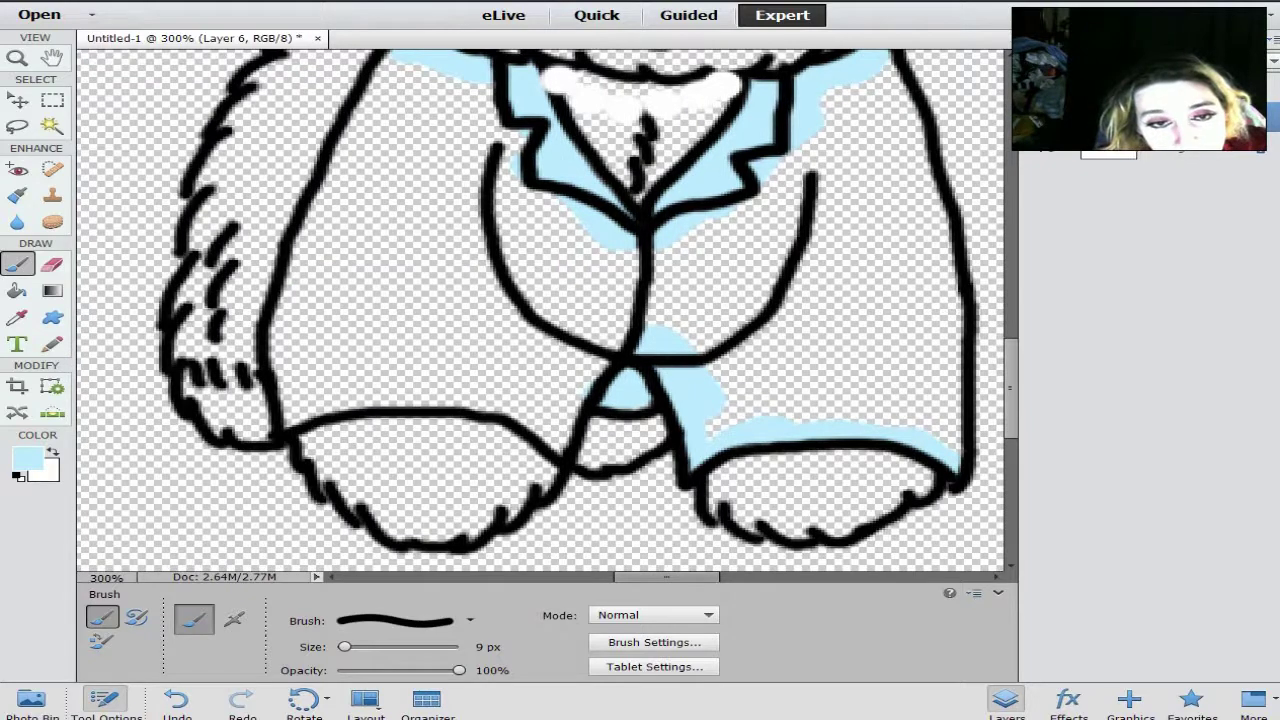
mouse_move(292, 422)
left_mouse_down()
mouse_move(346, 398)
mouse_move(494, 403)
mouse_move(562, 450)
mouse_move(612, 348)
left_mouse_up()
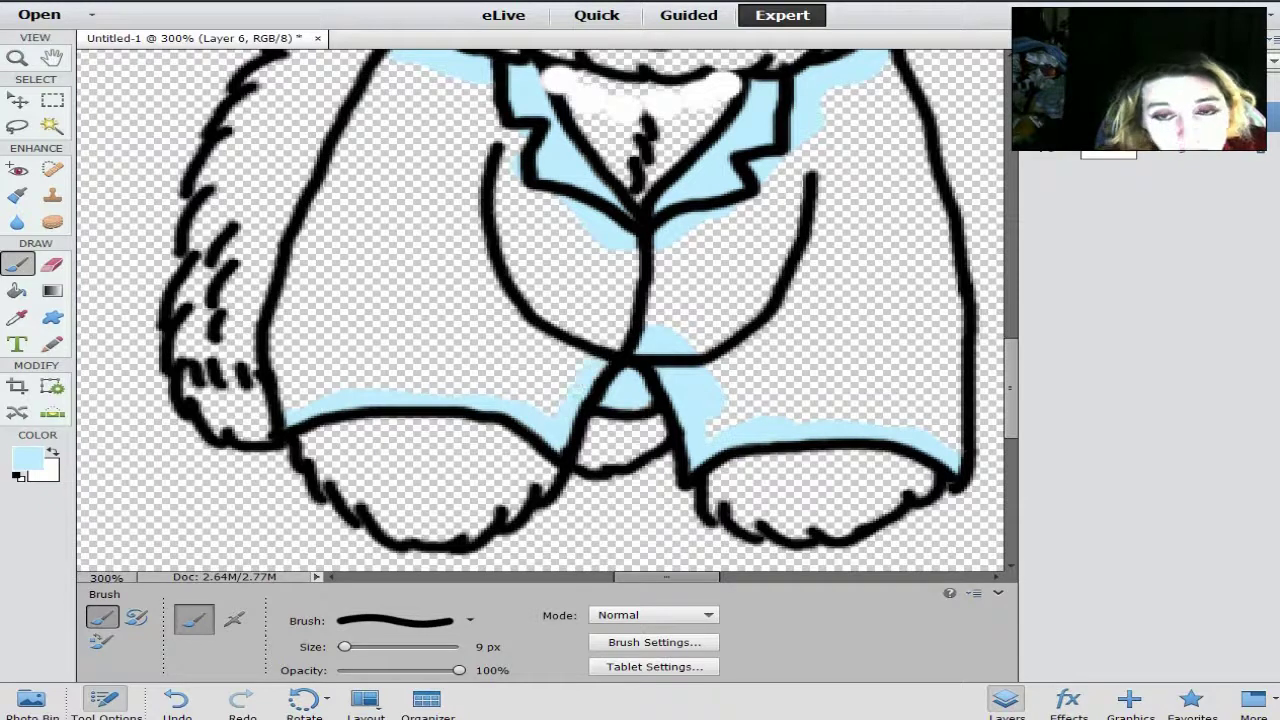
Fill the rest of the jacket on both sides of the front opening with light blue using the 19 px brush
left_click(400, 620)
left_click(410, 551)
mouse_move(402, 52)
left_mouse_down()
mouse_move(302, 282)
mouse_move(290, 384)
mouse_move(318, 382)
mouse_move(336, 360)
mouse_move(470, 385)
mouse_move(550, 380)
mouse_move(612, 285)
mouse_move(592, 245)
mouse_move(530, 195)
mouse_move(478, 108)
mouse_move(448, 92)
mouse_move(335, 335)
mouse_move(505, 360)
mouse_move(555, 290)
mouse_move(500, 180)
mouse_move(445, 120)
mouse_move(515, 305)
mouse_move(485, 305)
mouse_move(410, 250)
mouse_move(415, 320)
left_mouse_up()
mouse_move(660, 245)
left_mouse_down()
mouse_move(688, 305)
mouse_move(745, 395)
mouse_move(730, 415)
mouse_move(920, 435)
mouse_move(945, 425)
mouse_move(935, 320)
mouse_move(910, 292)
left_mouse_up()
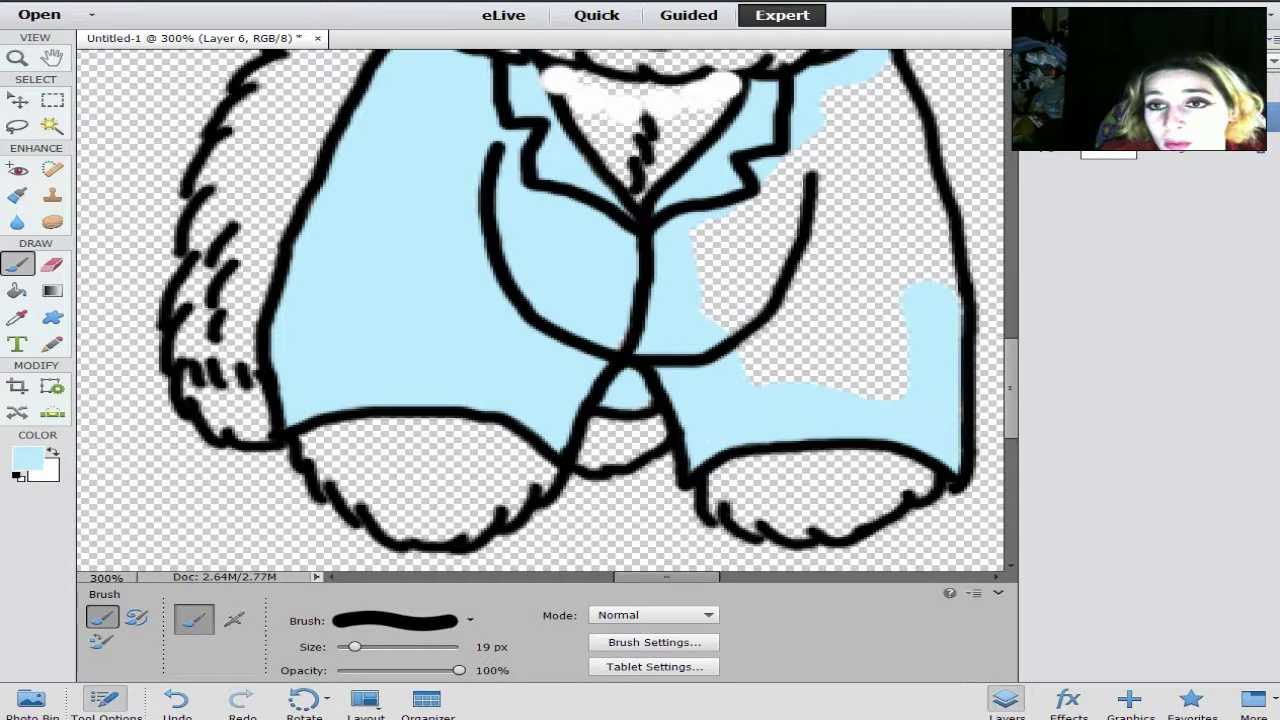
mouse_move(885, 58)
left_mouse_down()
mouse_move(932, 298)
mouse_move(835, 90)
left_mouse_up()
mouse_move(790, 185)
left_mouse_down()
mouse_move(705, 255)
mouse_move(730, 285)
mouse_move(780, 265)
mouse_move(805, 380)
mouse_move(900, 385)
mouse_move(865, 340)
left_mouse_up()
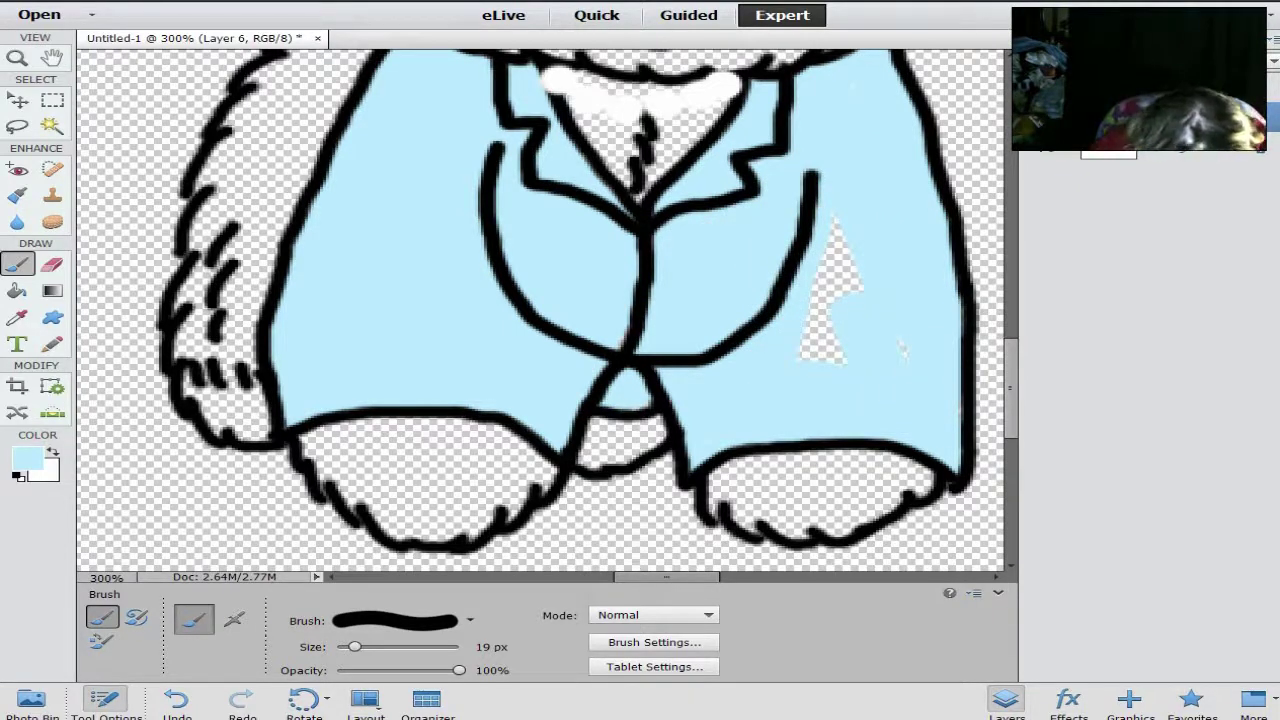
mouse_move(835, 225)
left_mouse_down()
mouse_move(840, 300)
mouse_move(812, 355)
left_mouse_up()
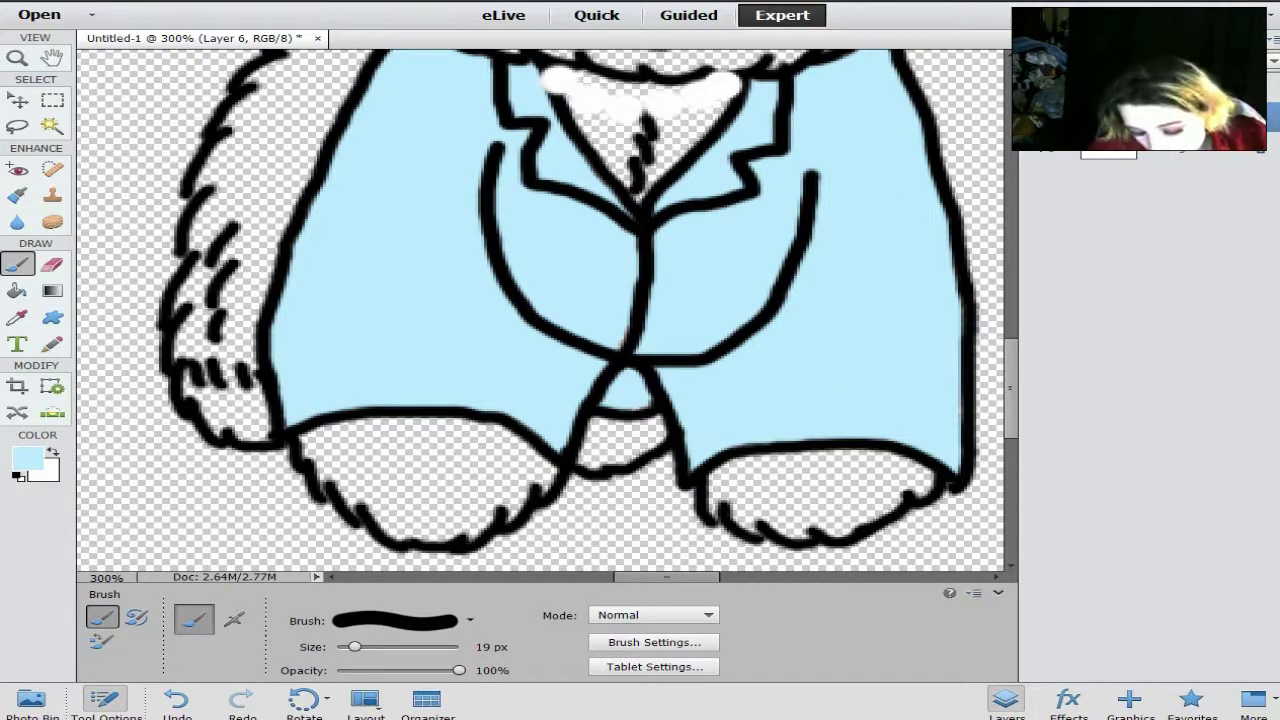
Merge the light blue jacket layer with the other colour layer
key("ctrl+1")
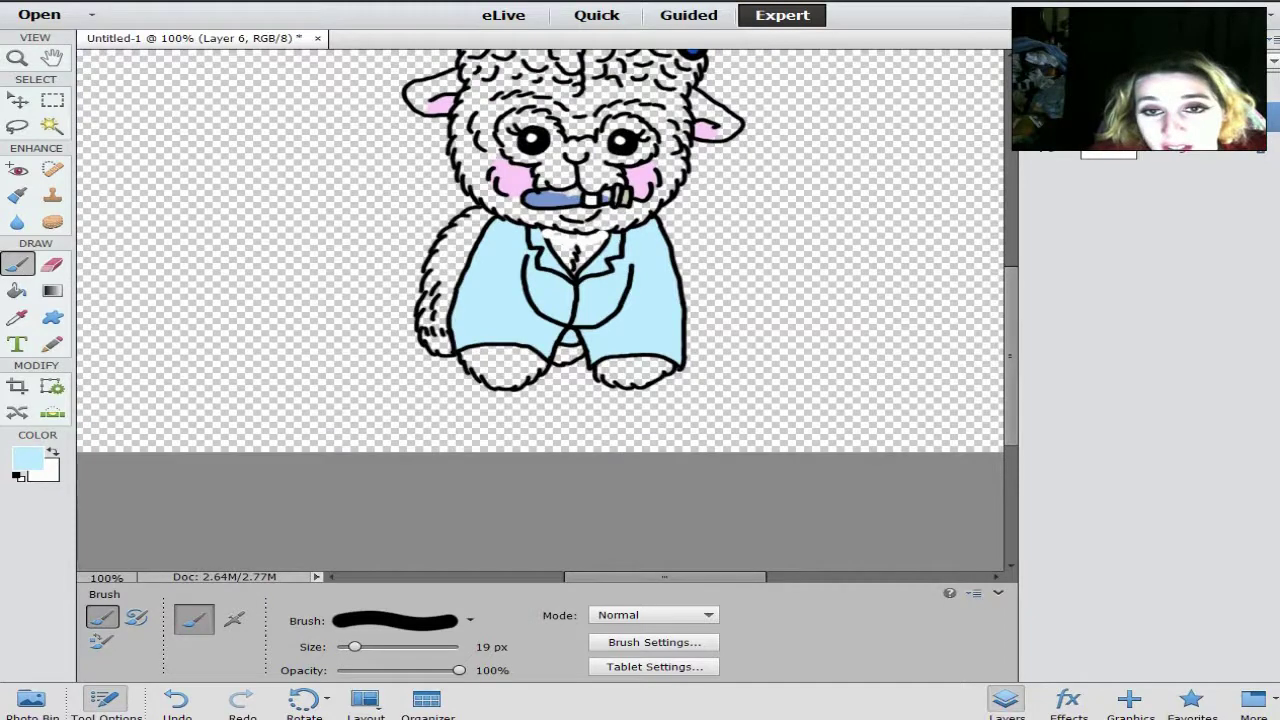
left_click(1150, 88, "ctrl")
right_click(1122, 112)
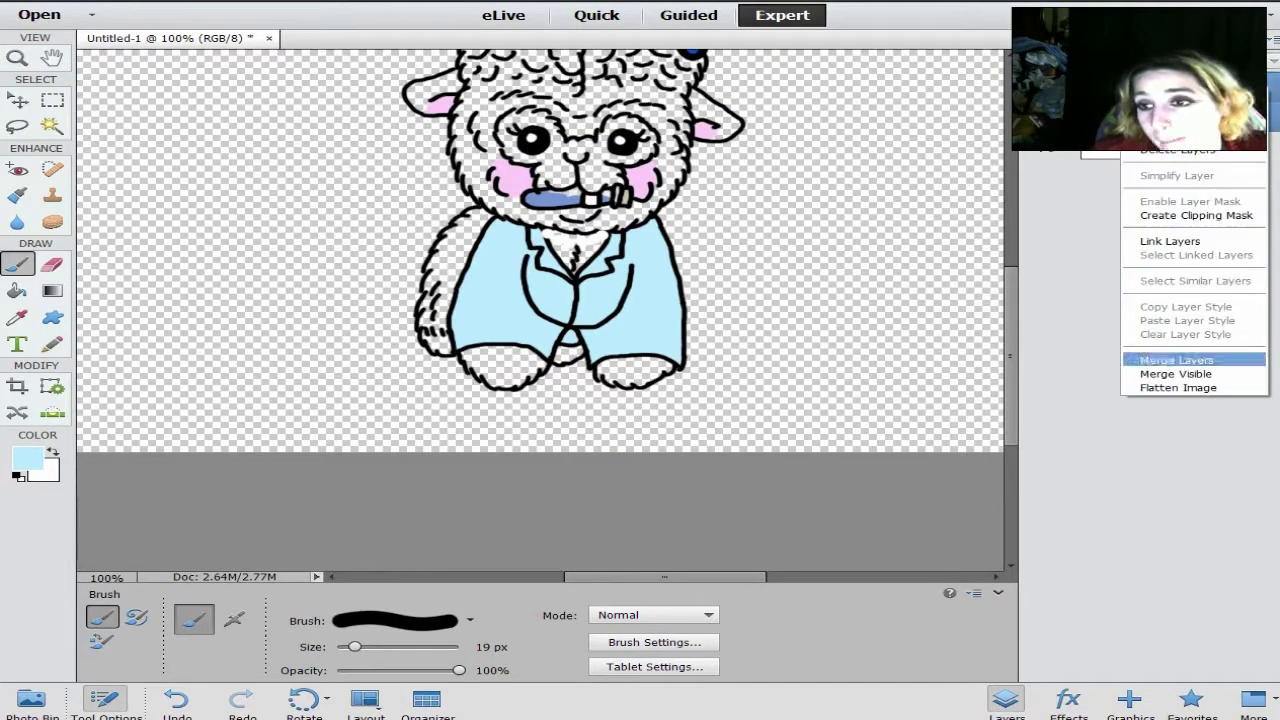
left_click(1178, 360)
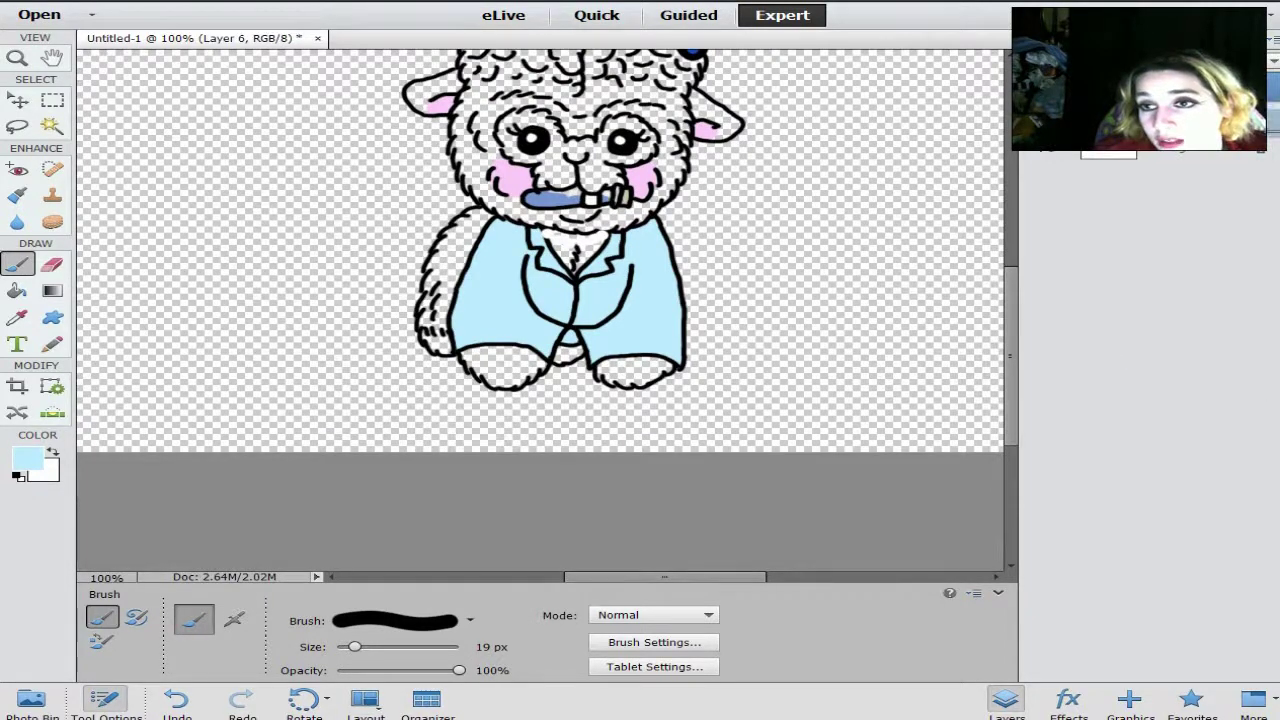
Set the painting colour to a pale cream by entering ffeebb and lightening it to fff3cf, and return to the Brush tool
key("i")
left_click(27, 458)
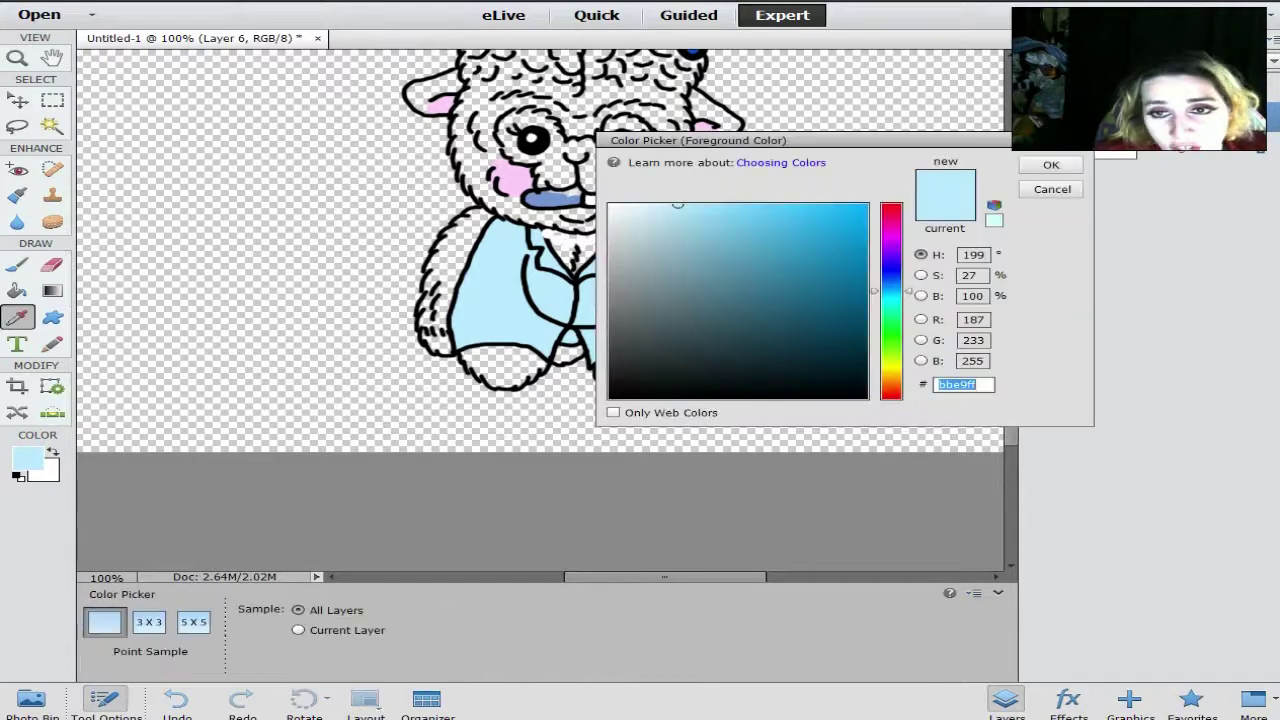
type("ffeebb")
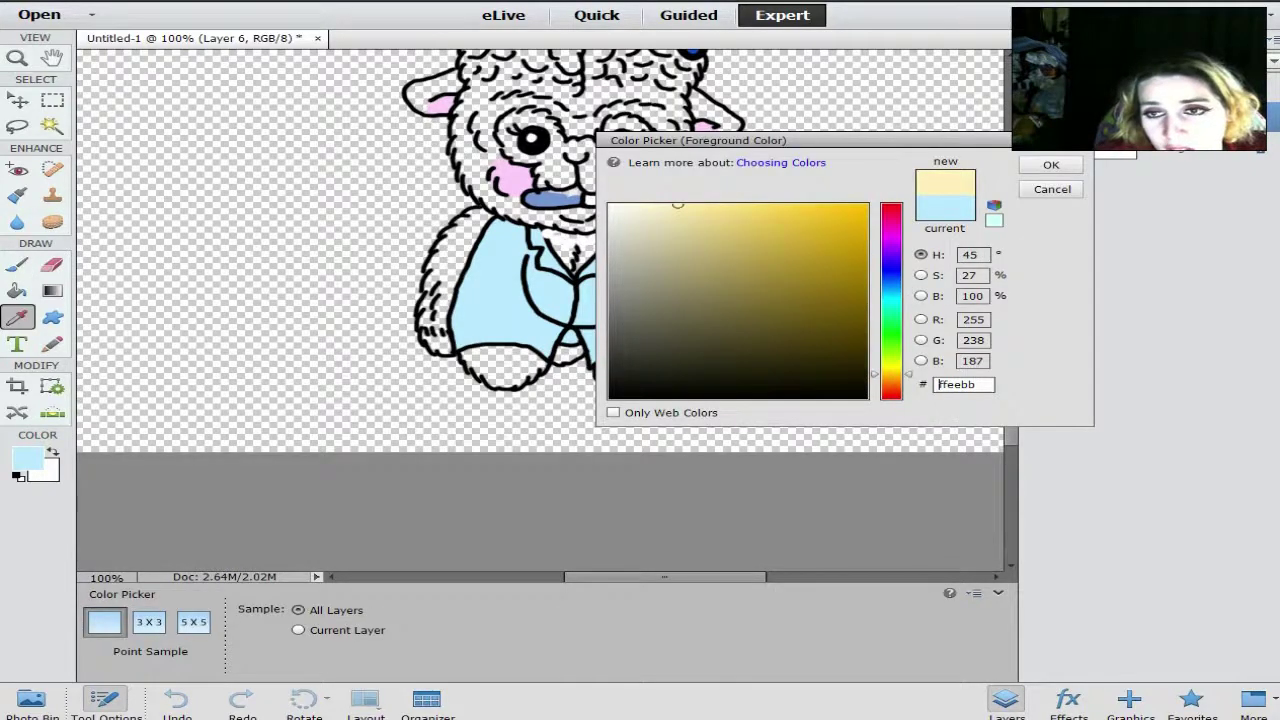
left_click_drag(678, 204, 657, 204)
key("Return")
key("b")
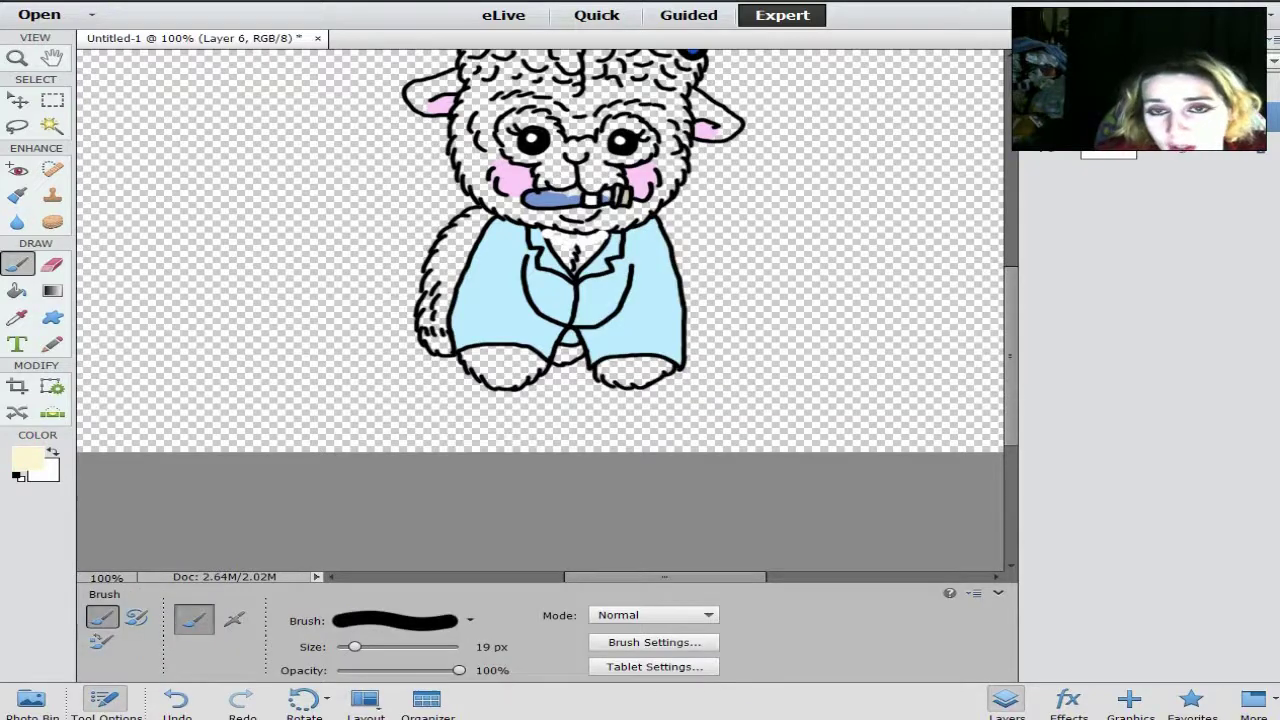
Paint the muzzle, the nose area and the patches around both eyes pale cream with the 19 px brush
key("ctrl+equal")
scroll(540, 310, "up", 1)
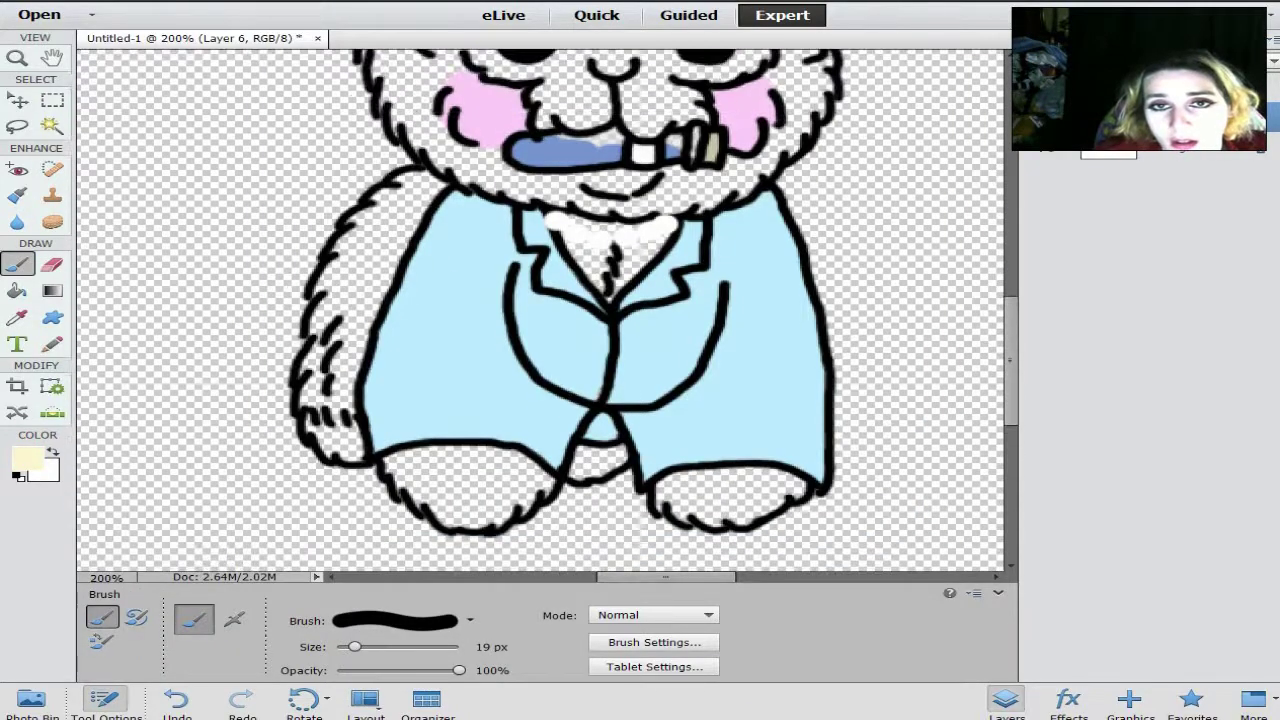
scroll(540, 310, "up", 2)
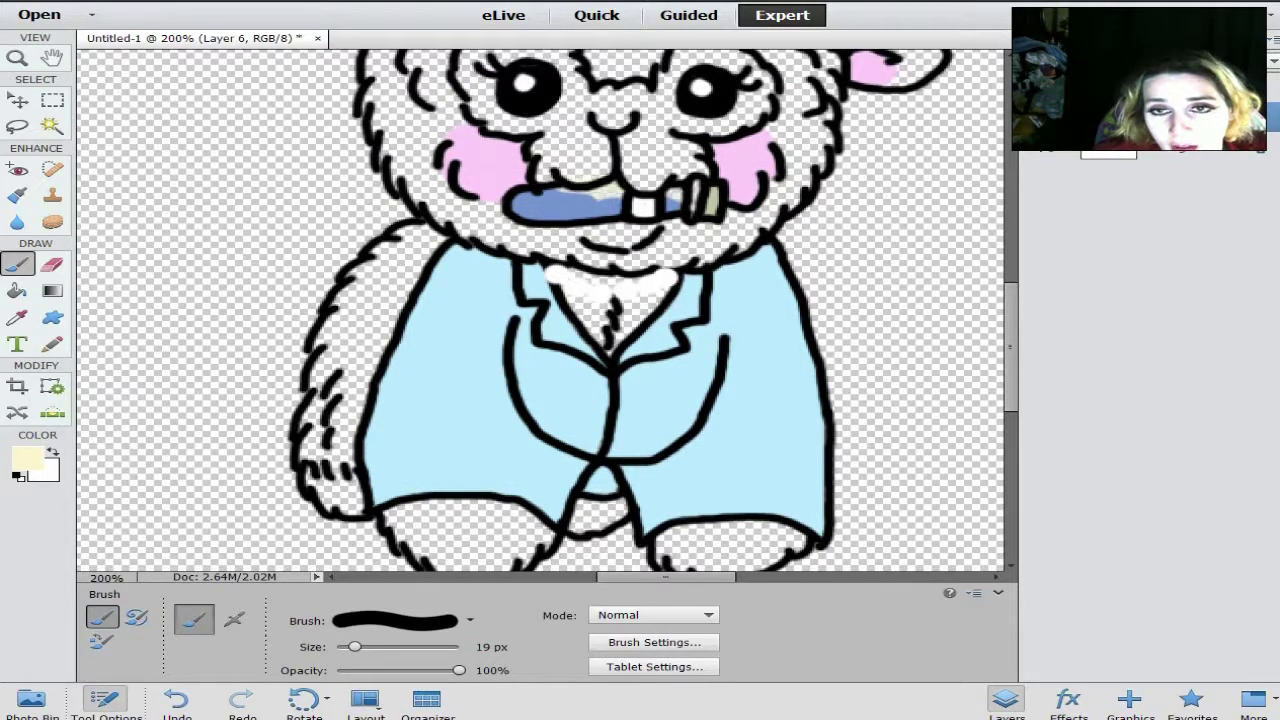
mouse_move(550, 180)
left_mouse_down()
mouse_move(540, 170)
mouse_move(570, 150)
mouse_move(676, 146)
mouse_move(700, 170)
mouse_move(590, 172)
left_mouse_up()
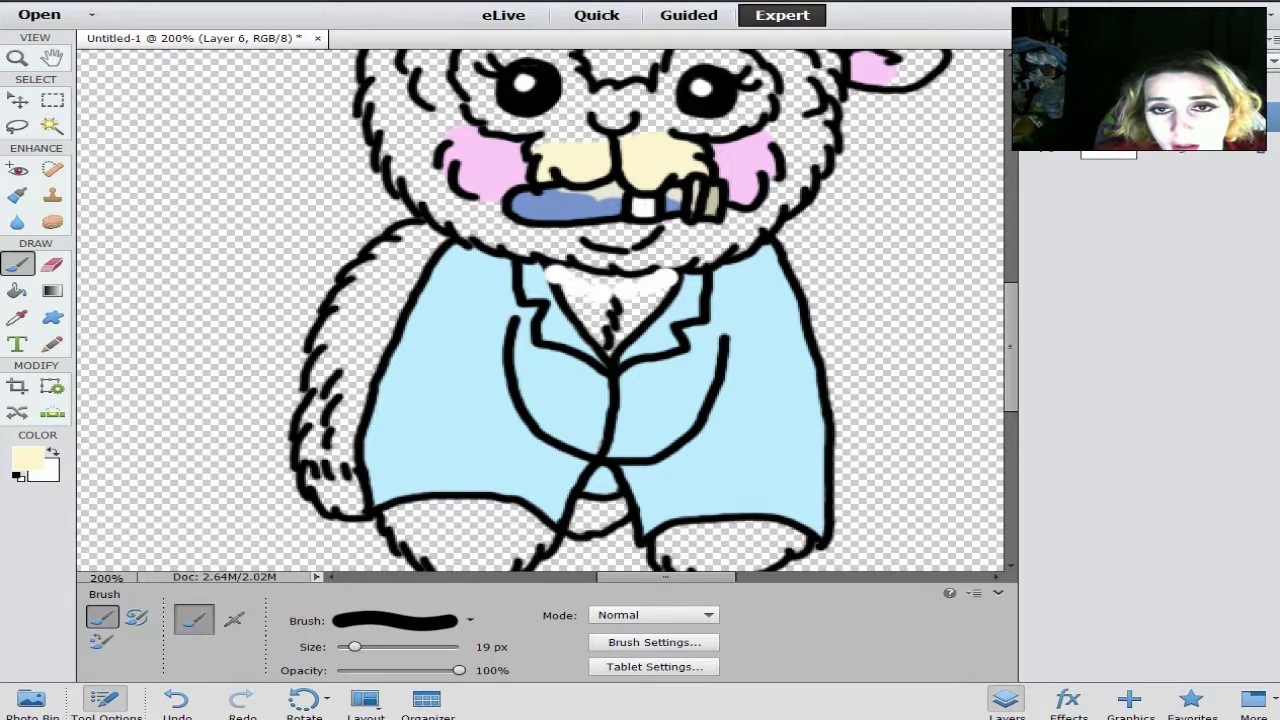
scroll(540, 312, "up", 3)
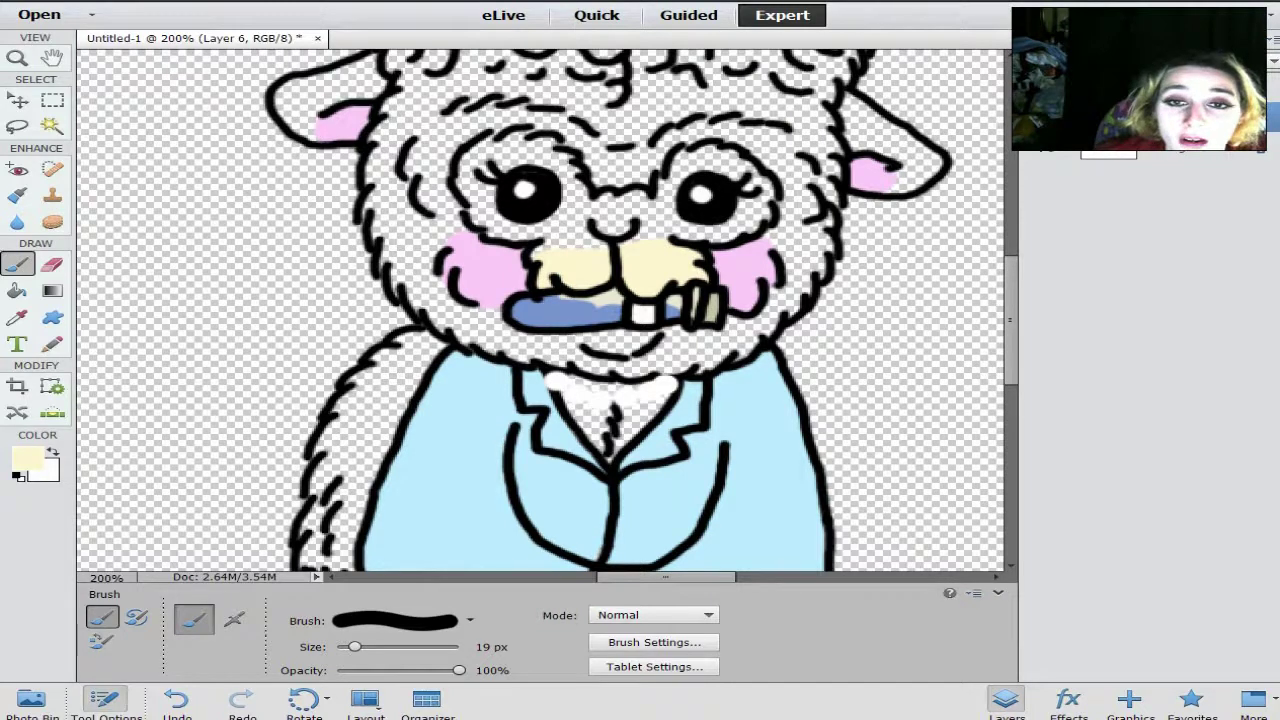
mouse_move(605, 236)
left_mouse_down()
mouse_move(580, 226)
mouse_move(590, 204)
mouse_move(634, 218)
mouse_move(645, 205)
mouse_move(630, 234)
mouse_move(752, 218)
left_mouse_up()
mouse_move(765, 192)
left_mouse_down()
mouse_move(700, 150)
mouse_move(676, 158)
mouse_move(662, 200)
left_mouse_up()
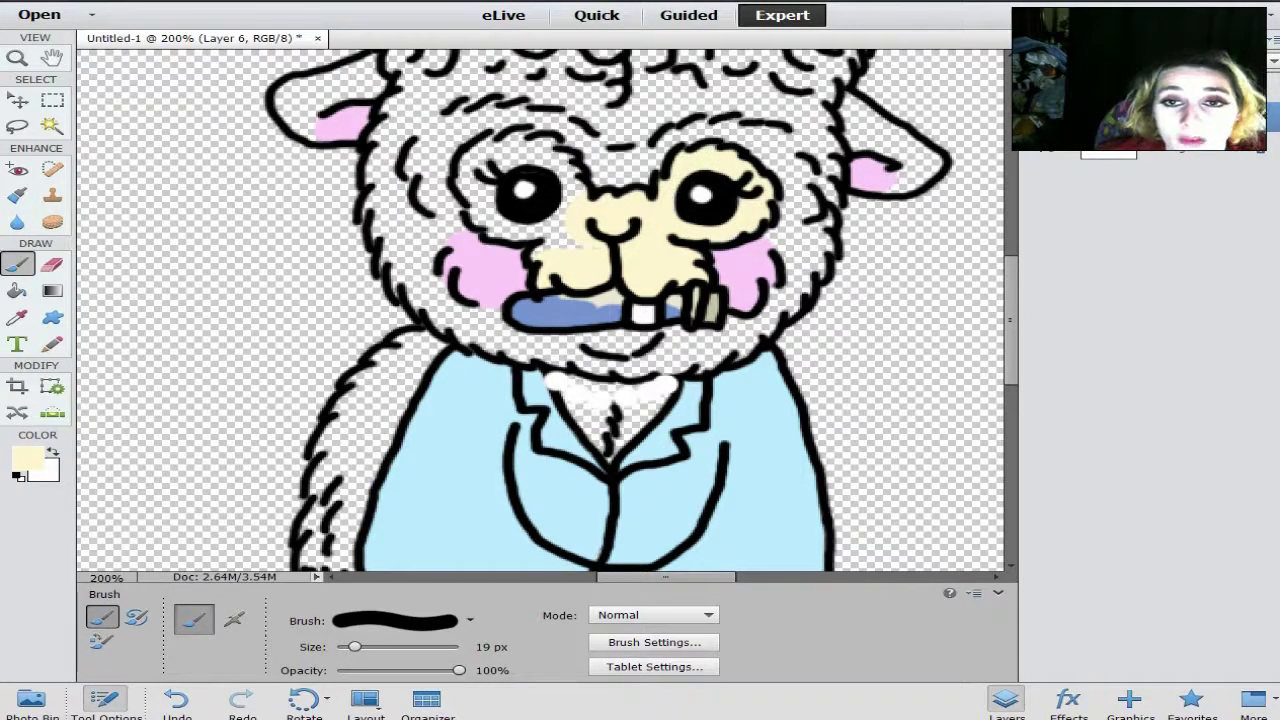
mouse_move(582, 204)
left_mouse_down()
mouse_move(560, 162)
mouse_move(508, 134)
mouse_move(472, 152)
mouse_move(466, 188)
mouse_move(488, 226)
mouse_move(570, 240)
mouse_move(526, 166)
mouse_move(504, 162)
left_mouse_up()
Merge the cream face layer with the other colour layer
key("ctrl+minus")
key("ctrl+minus")
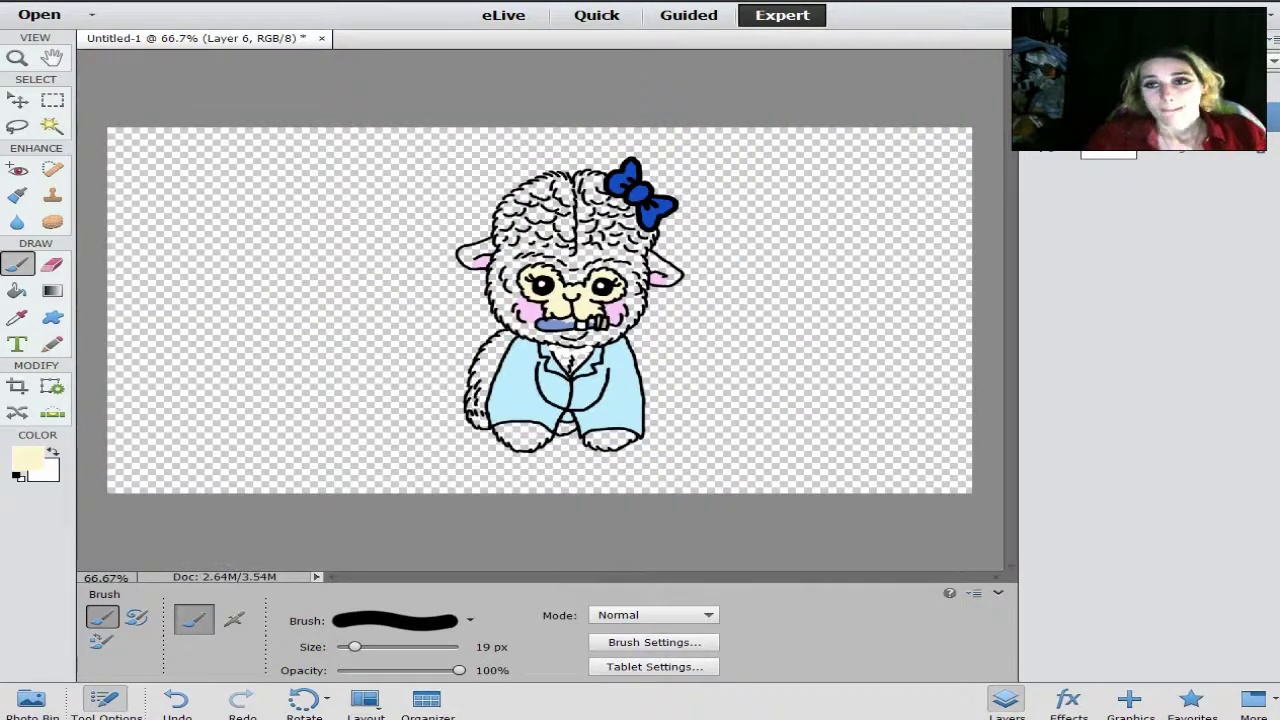
left_click(1138, 86, "ctrl")
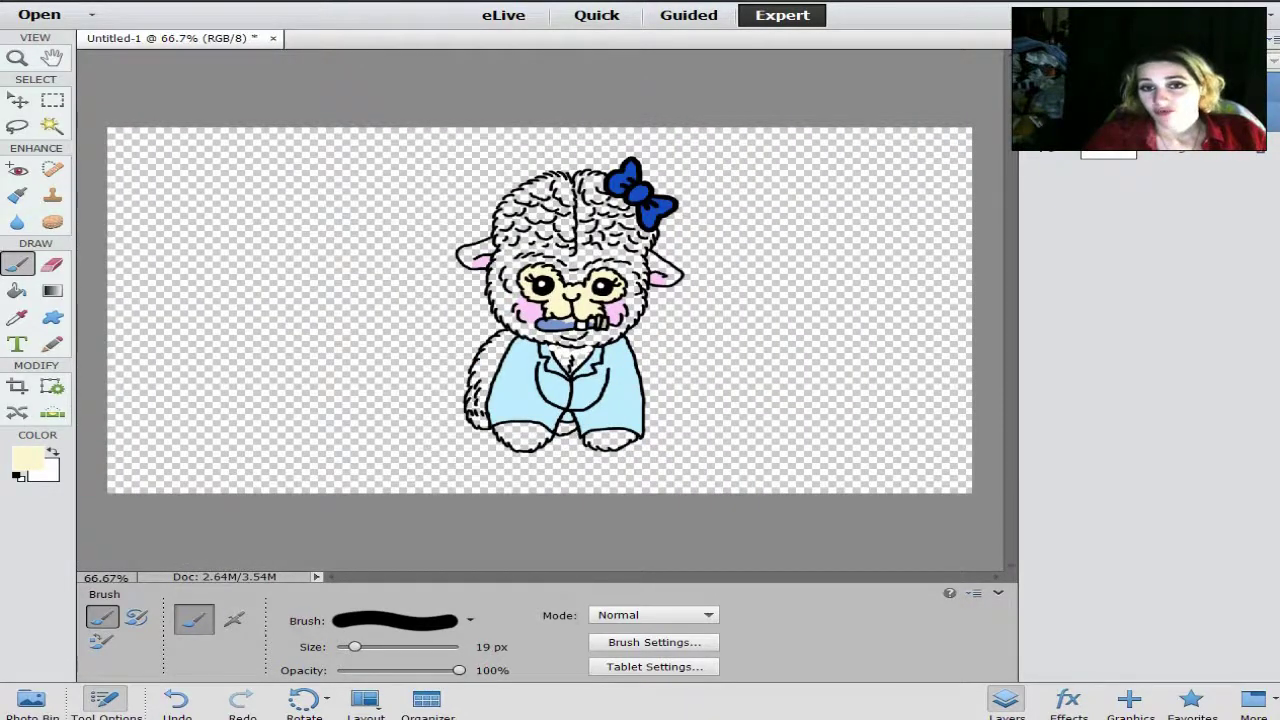
right_click(1136, 81)
left_click(1191, 353)
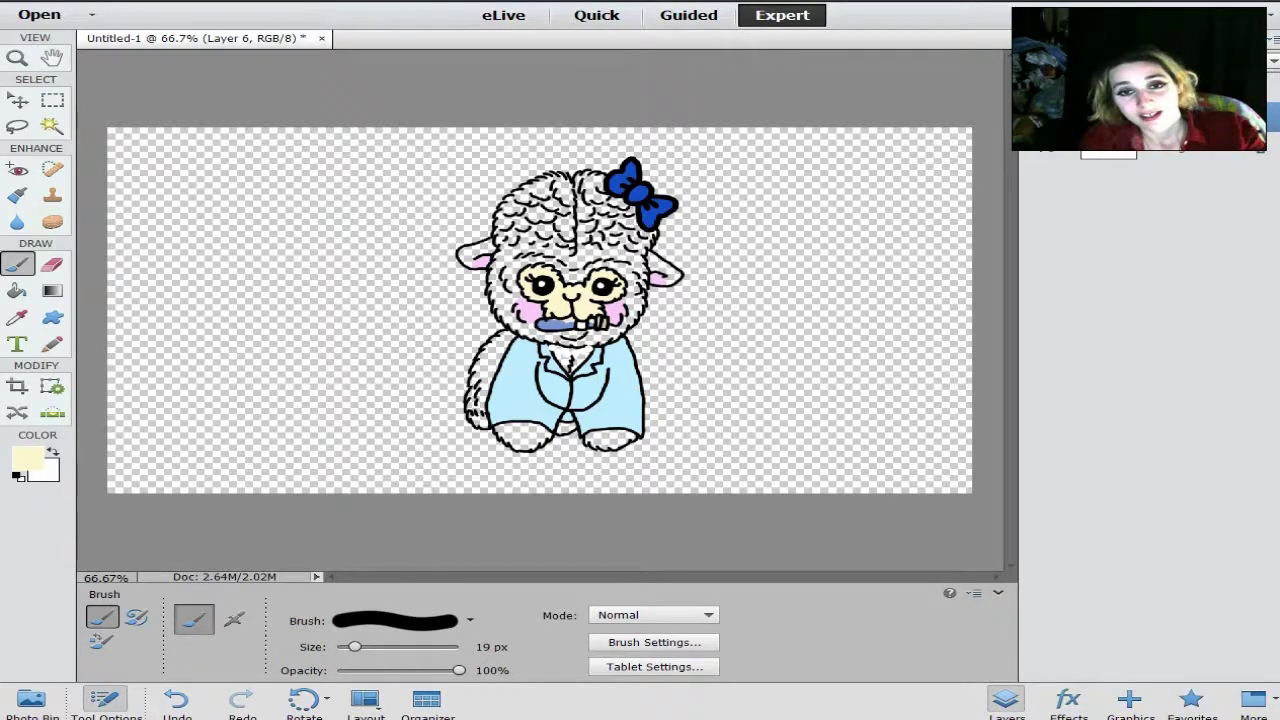
Set the painting colour to a soft pink by entering f671ac and lightening it to fe9ec9
left_click(28, 459)
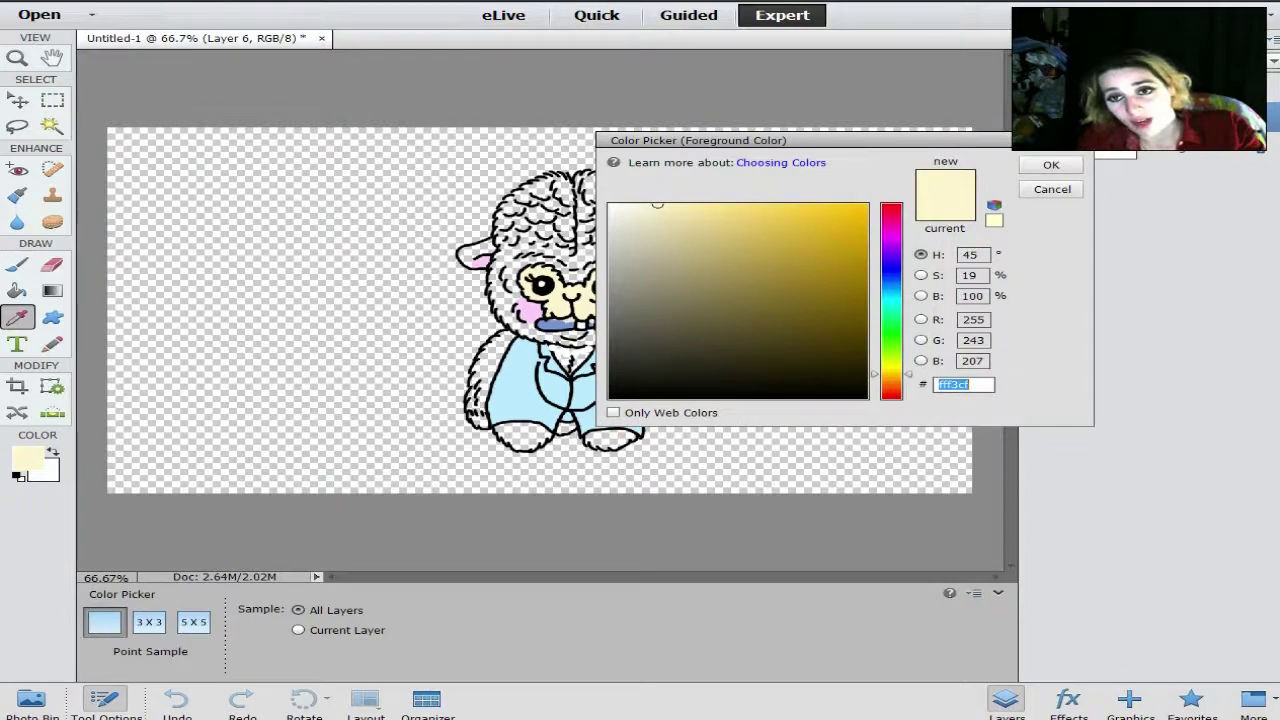
type("f671ac")
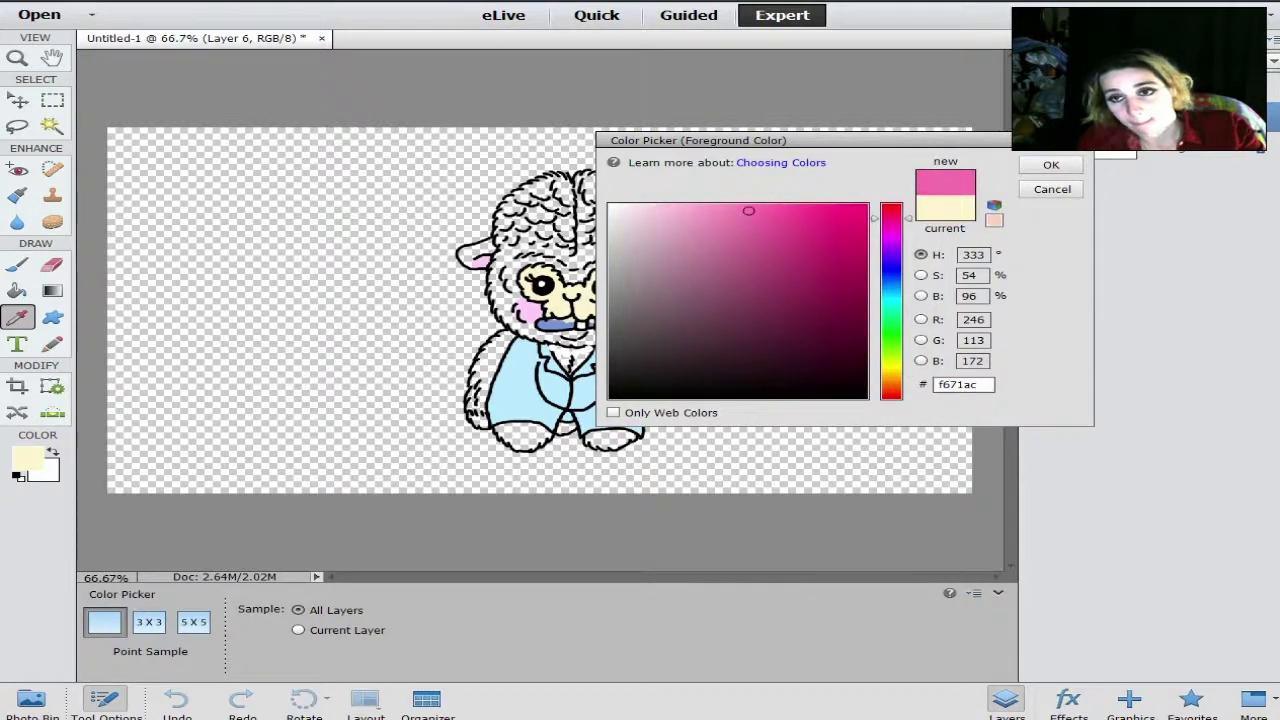
left_click_drag(748, 211, 706, 205)
left_click(1050, 165)
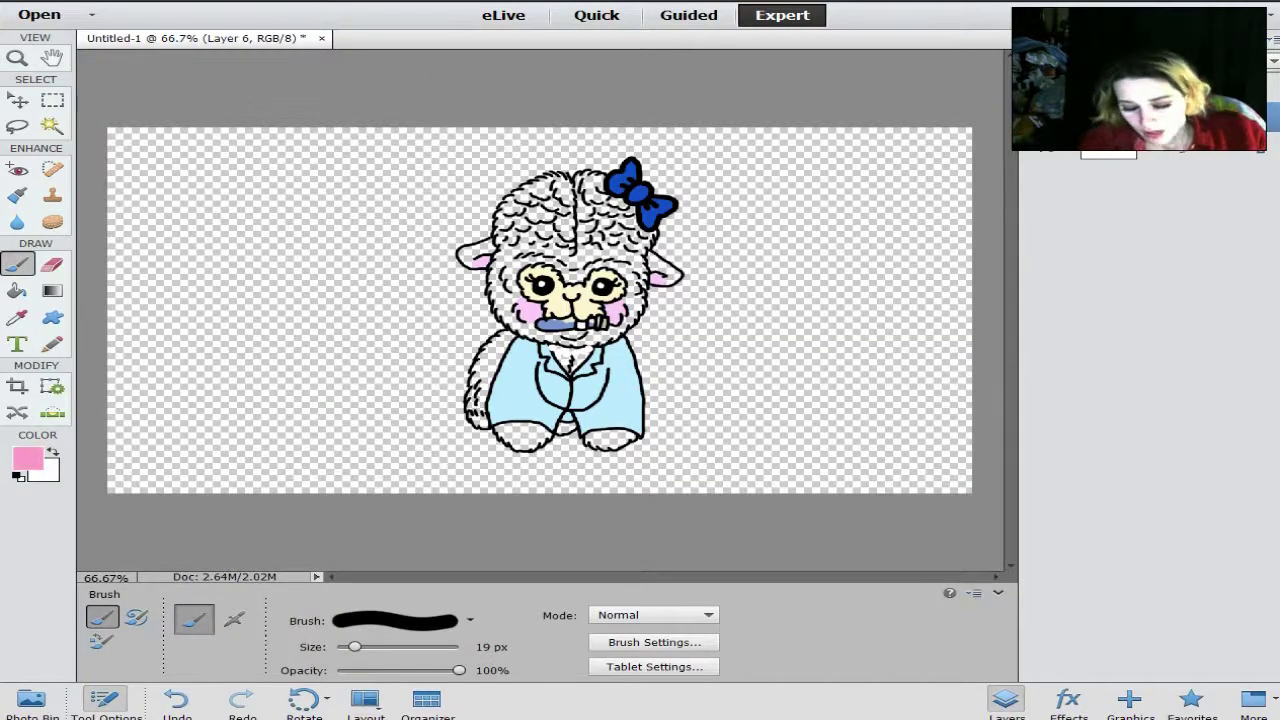
Paint the furry tail beside the jacket and all the feet below it pink with the 19 px brush
key("ctrl+plus")
key("ctrl+plus")
scroll(540, 310, "down", 4)
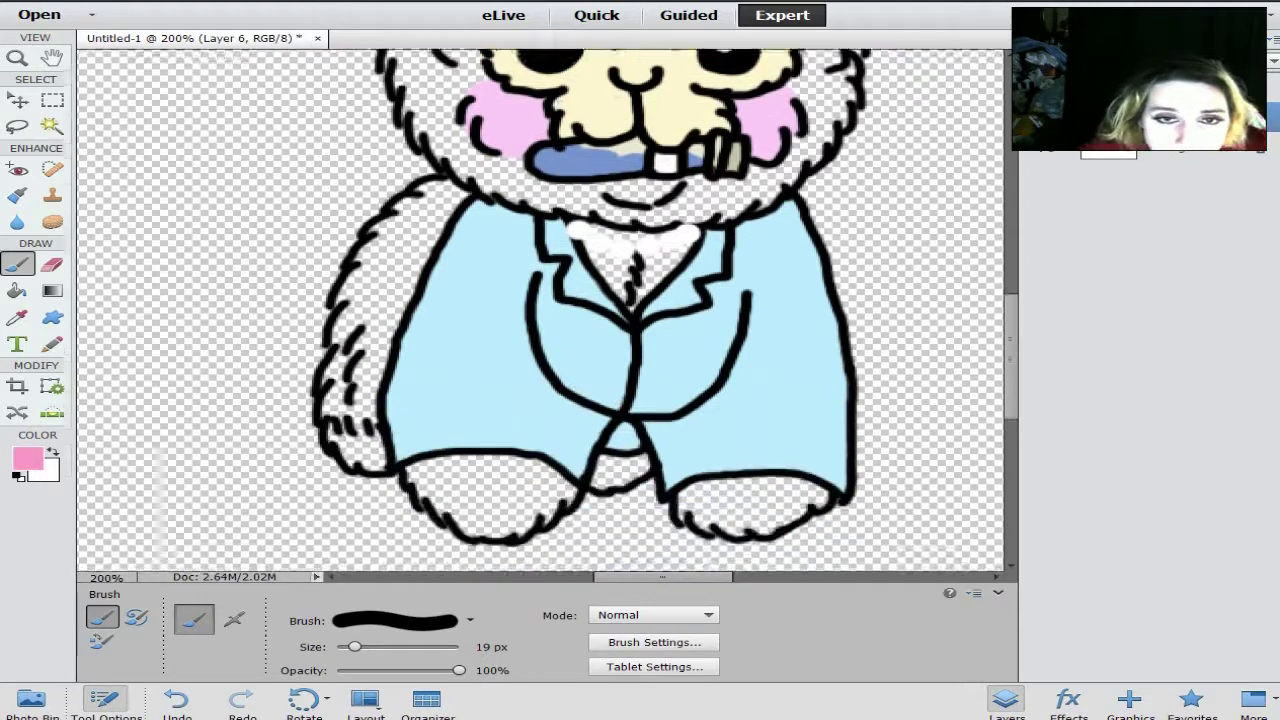
mouse_move(470, 162)
left_mouse_down()
mouse_move(414, 192)
mouse_move(350, 278)
mouse_move(325, 385)
mouse_move(345, 432)
mouse_move(385, 460)
mouse_move(366, 400)
mouse_move(388, 305)
mouse_move(436, 214)
mouse_move(422, 285)
mouse_move(371, 294)
left_mouse_up()
mouse_move(412, 450)
left_mouse_down()
mouse_move(470, 505)
mouse_move(514, 514)
mouse_move(569, 469)
mouse_move(459, 456)
mouse_move(449, 474)
mouse_move(490, 470)
left_mouse_up()
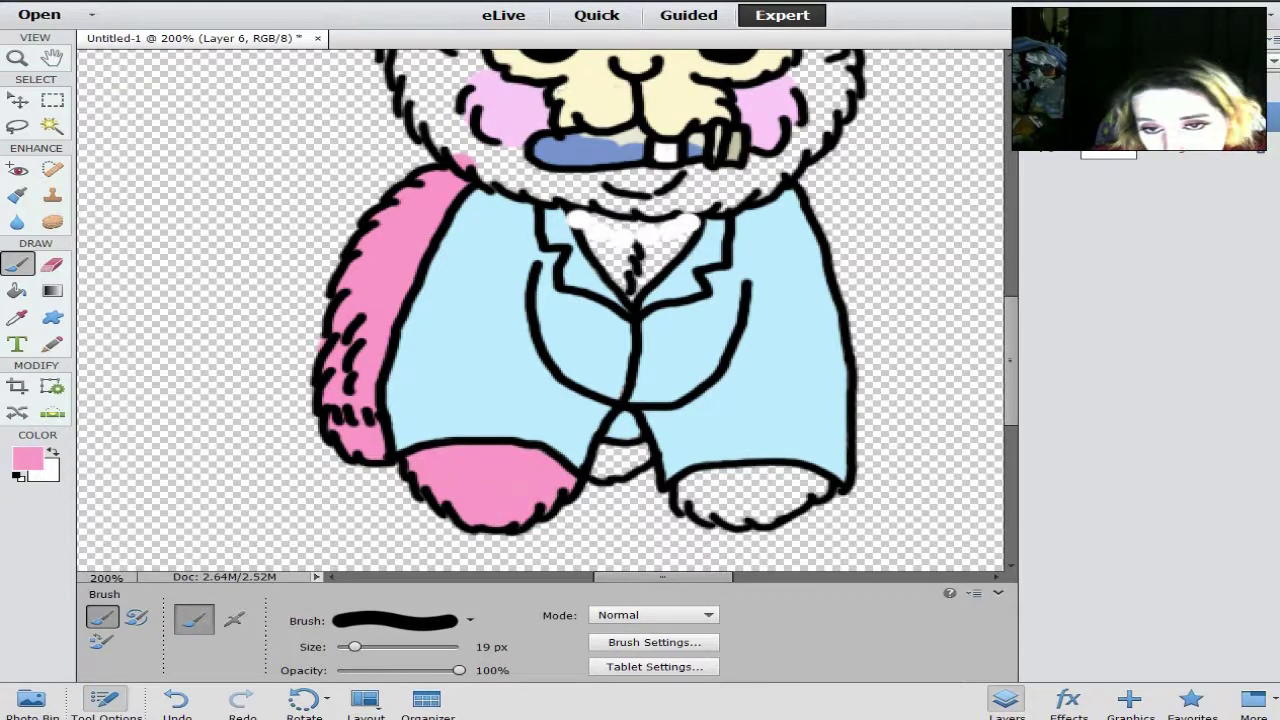
mouse_move(600, 446)
left_mouse_down()
mouse_move(612, 456)
mouse_move(600, 472)
mouse_move(640, 456)
mouse_move(706, 508)
mouse_move(785, 505)
mouse_move(828, 478)
mouse_move(722, 480)
mouse_move(780, 494)
left_mouse_up()
Paint the chest around the necklace, the chin and the outer parts of both ears pink
scroll(540, 310, "up", 3)
mouse_move(590, 344)
left_mouse_down()
mouse_move(632, 398)
mouse_move(628, 322)
mouse_move(668, 365)
mouse_move(698, 315)
left_mouse_up()
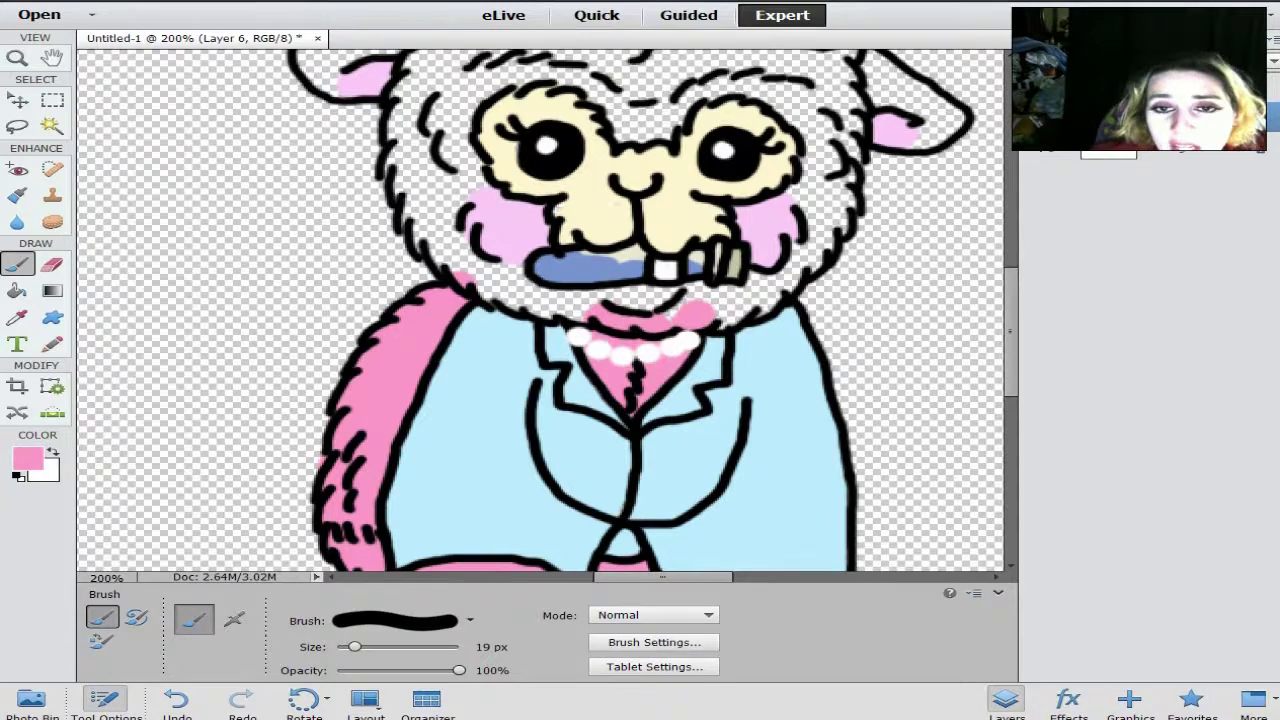
scroll(540, 310, "up", 5)
left_click(410, 210)
mouse_move(408, 211)
left_mouse_down()
mouse_move(310, 240)
mouse_move(302, 250)
mouse_move(330, 280)
left_mouse_up()
mouse_move(388, 240)
left_mouse_down()
mouse_move(342, 254)
mouse_move(415, 240)
left_mouse_up()
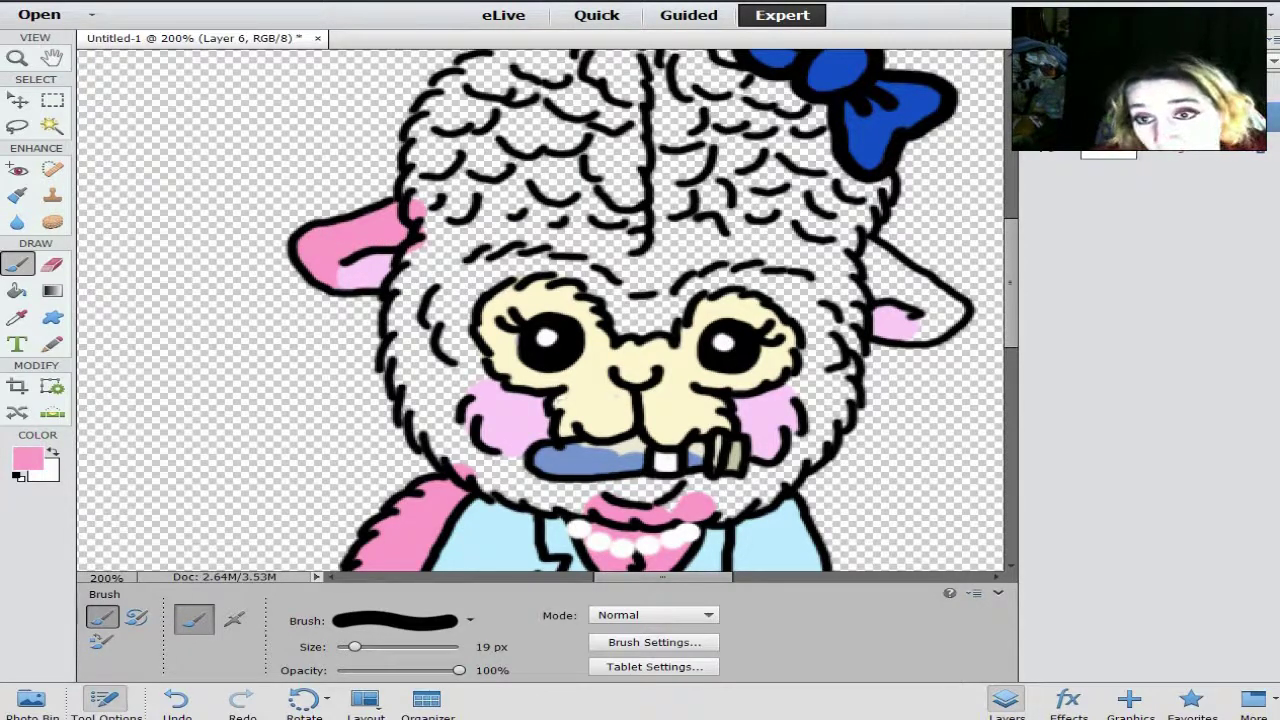
mouse_move(845, 240)
left_mouse_down()
mouse_move(965, 322)
mouse_move(906, 340)
mouse_move(865, 285)
mouse_move(908, 300)
left_mouse_up()
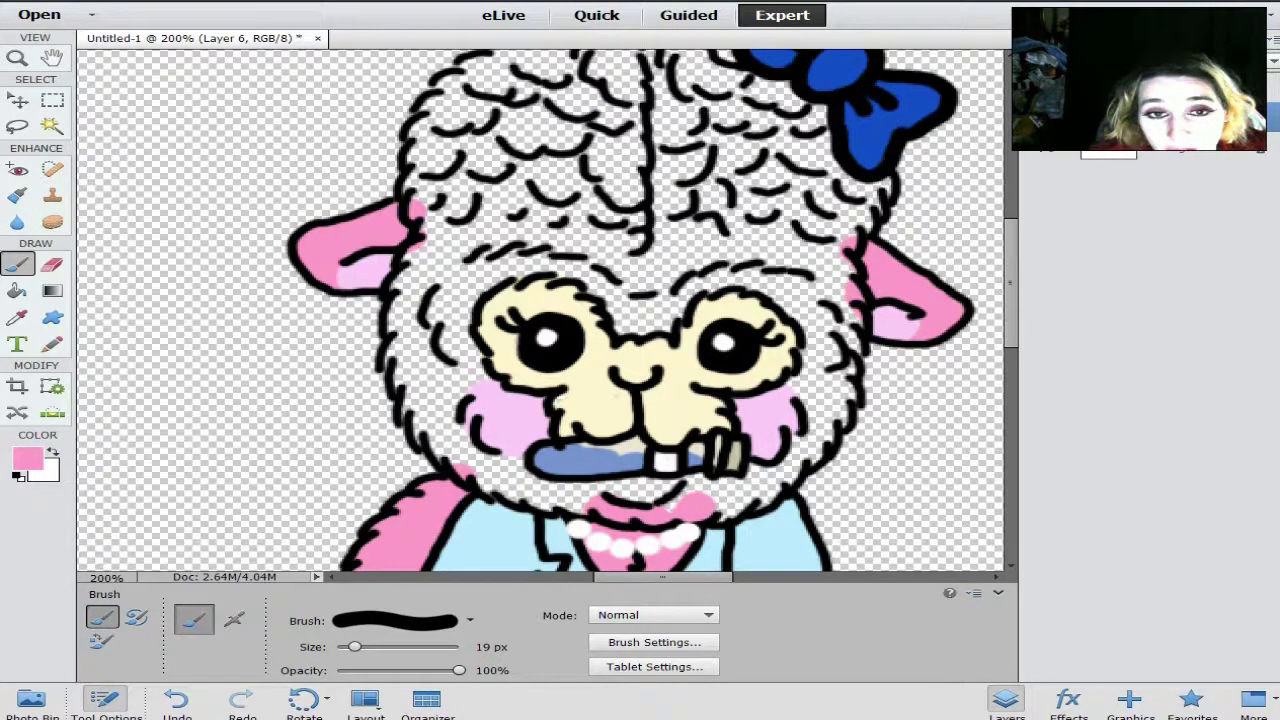
Paint a pink band along the inner edge of the face from ear to ear, erasing the overspill beside the cheek
mouse_move(445, 228)
left_mouse_down()
mouse_move(414, 288)
mouse_move(403, 360)
mouse_move(440, 440)
mouse_move(510, 488)
mouse_move(740, 497)
mouse_move(795, 465)
mouse_move(840, 402)
mouse_move(843, 426)
mouse_move(845, 403)
left_mouse_up()
key("e")
left_click_drag(868, 408, 854, 449)
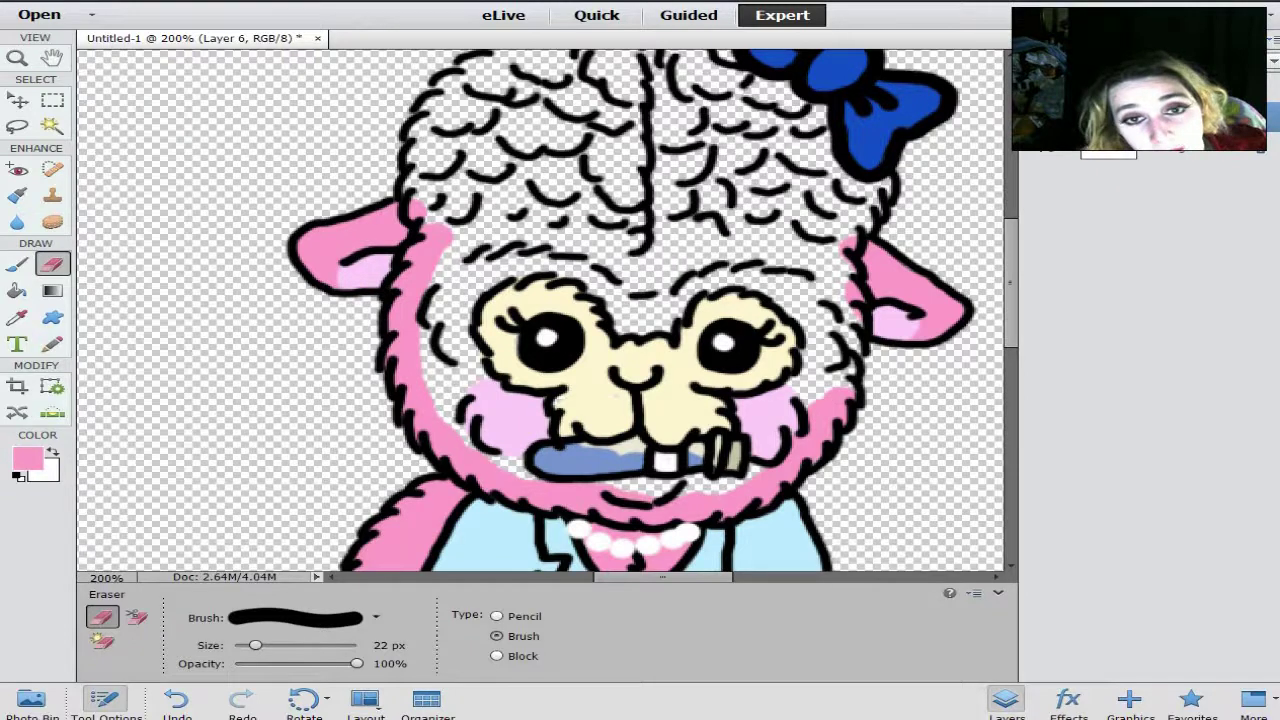
left_click_drag(851, 385, 828, 386)
key("b")
mouse_move(836, 286)
left_mouse_down()
mouse_move(838, 396)
mouse_move(856, 346)
left_mouse_up()
Paint pink along the inner edge of the head's top, and fill the remaining head and face fur with a 59 px brush
scroll(547, 312, "up", 3)
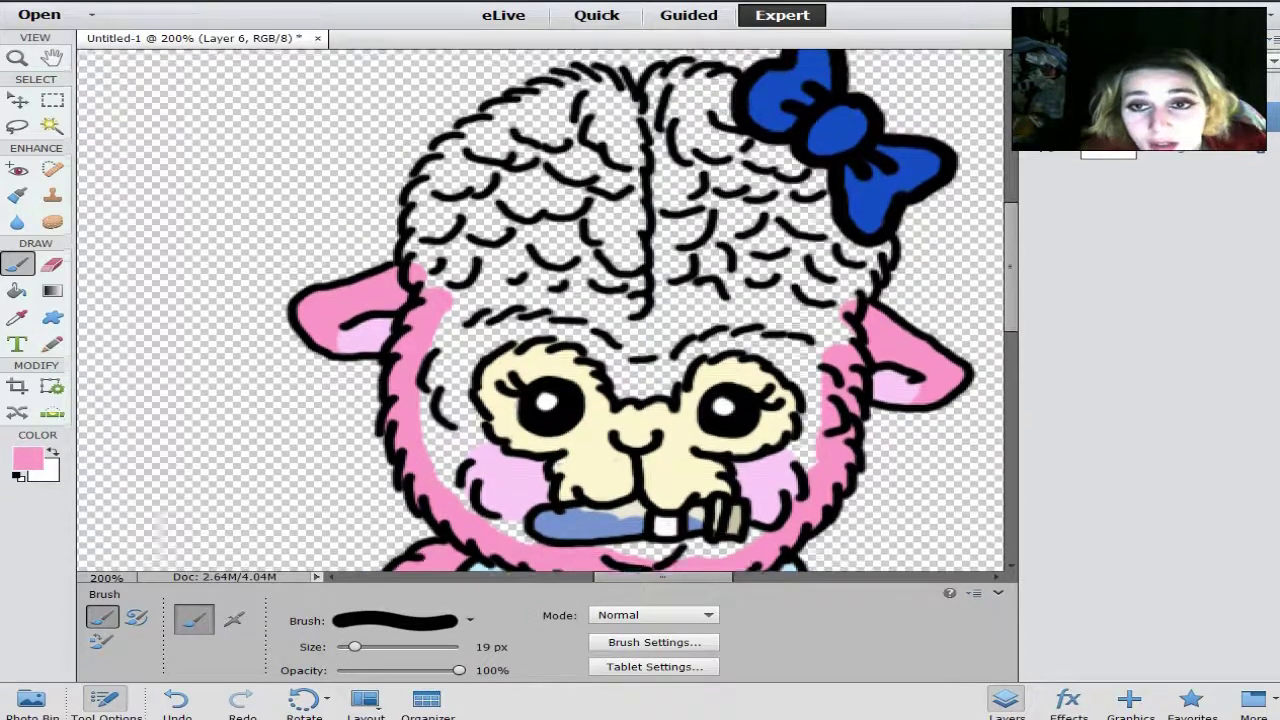
mouse_move(625, 150)
left_mouse_down()
mouse_move(605, 126)
mouse_move(562, 130)
mouse_move(462, 186)
mouse_move(416, 240)
mouse_move(405, 290)
mouse_move(455, 332)
mouse_move(675, 115)
mouse_move(702, 112)
mouse_move(875, 285)
mouse_move(870, 318)
mouse_move(825, 380)
left_mouse_up()
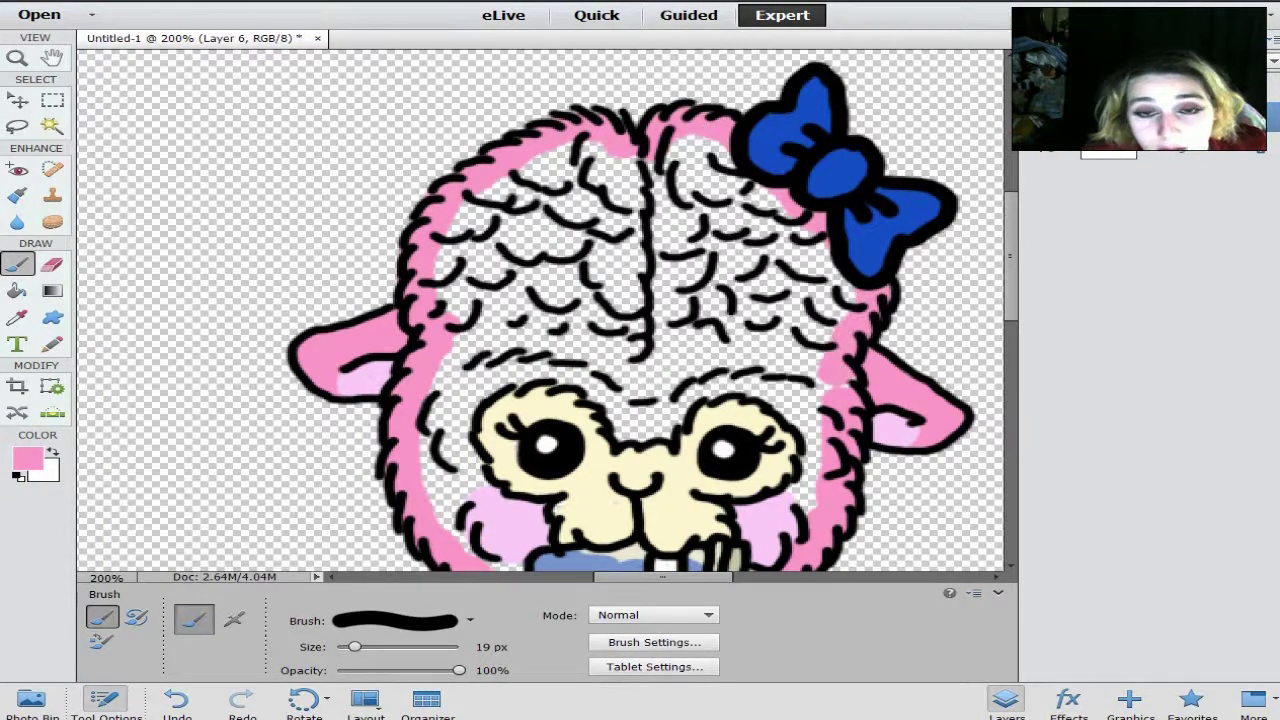
key("bracketright")
key("bracketright")
key("bracketright")
key("bracketright")
mouse_move(640, 150)
left_mouse_down()
mouse_move(520, 205)
mouse_move(460, 255)
mouse_move(470, 340)
mouse_move(700, 165)
mouse_move(780, 240)
mouse_move(830, 320)
mouse_move(750, 400)
mouse_move(812, 452)
left_mouse_up()
scroll(540, 310, "down", 3)
mouse_move(805, 376)
left_mouse_down()
mouse_move(752, 498)
mouse_move(690, 514)
mouse_move(600, 518)
mouse_move(515, 495)
mouse_move(472, 468)
mouse_move(445, 425)
mouse_move(440, 400)
mouse_move(530, 285)
mouse_move(575, 250)
mouse_move(615, 245)
mouse_move(620, 340)
mouse_move(720, 210)
mouse_move(700, 330)
left_mouse_up()
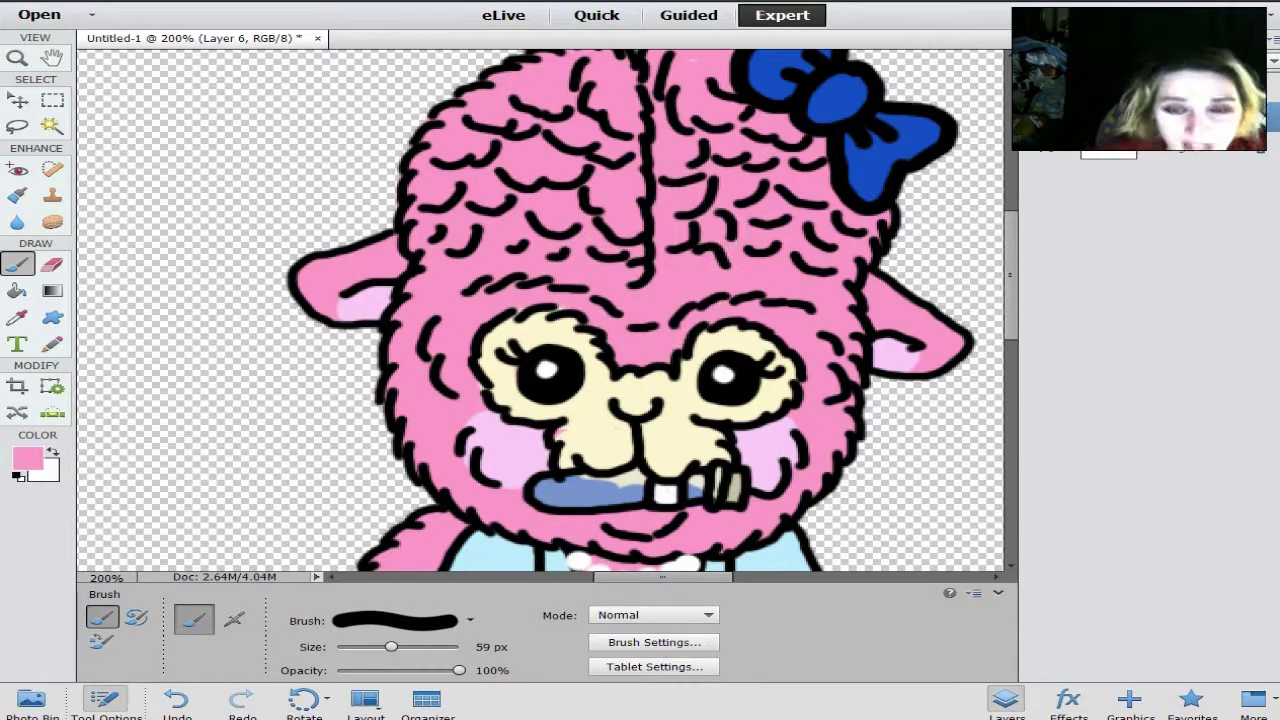
Merge the pink fur layer with the other colour layer
key("ctrl+minus")
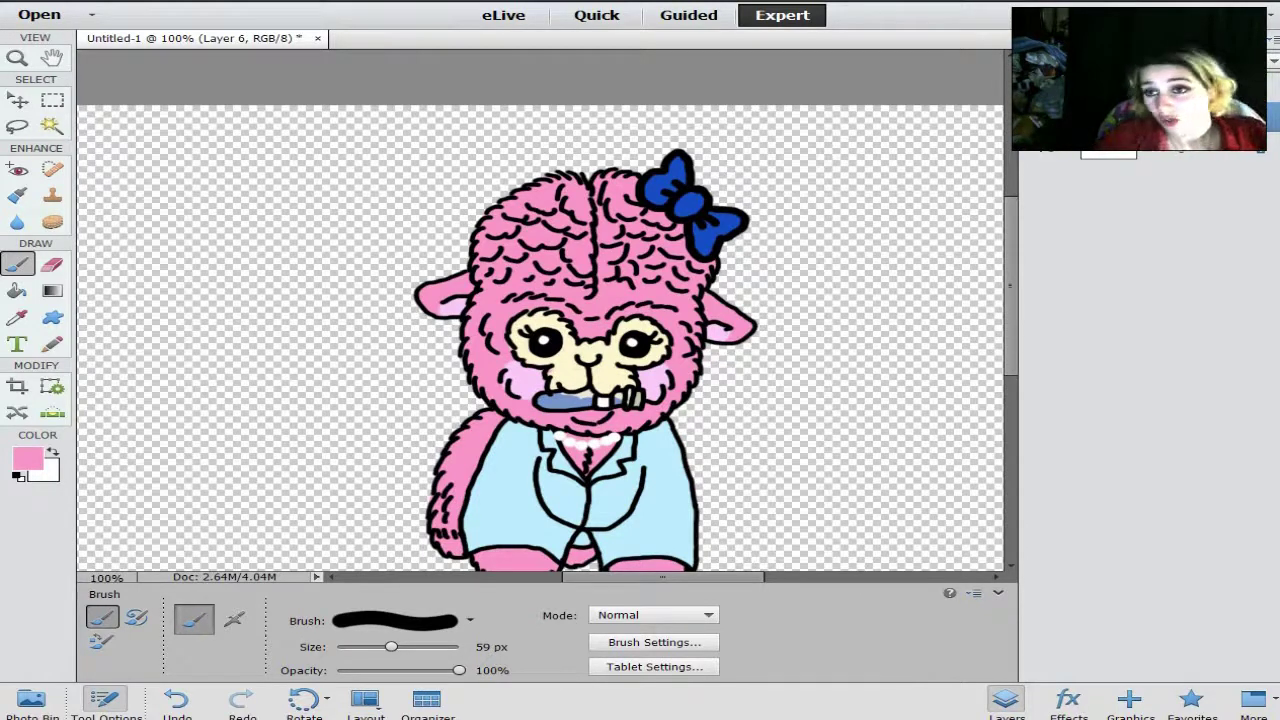
left_click(1144, 88, "ctrl")
right_click(1144, 92)
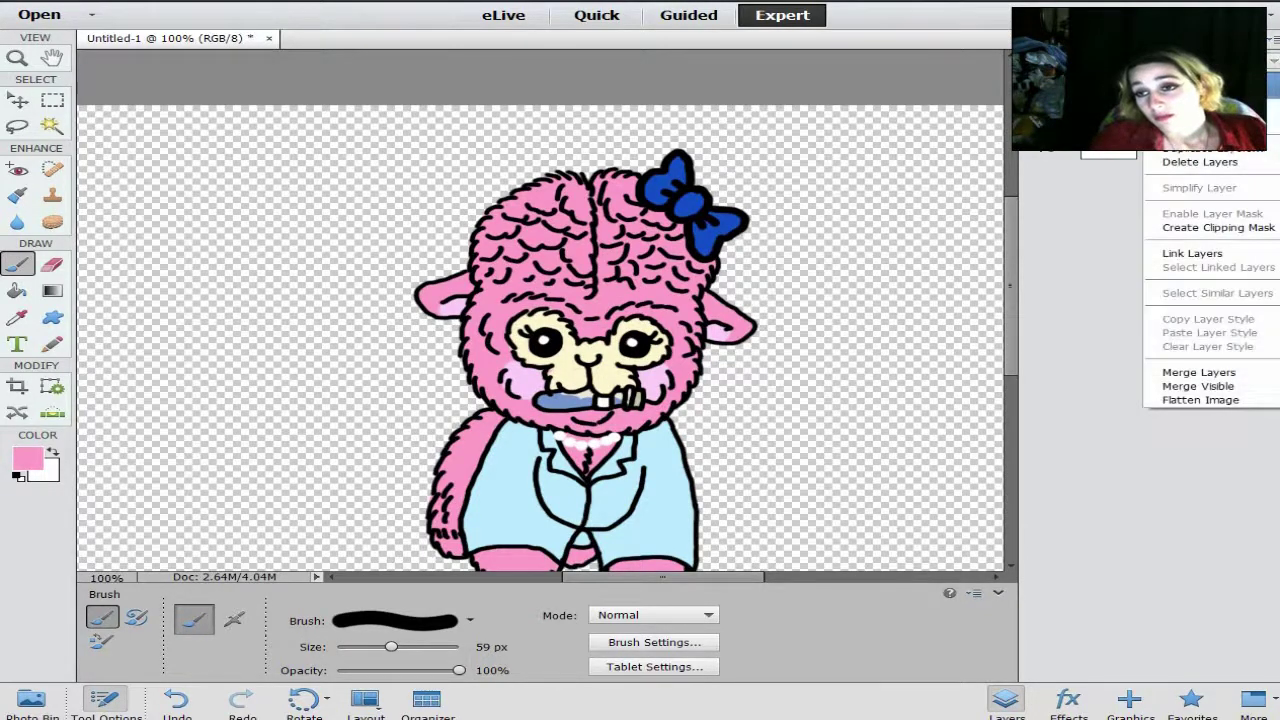
left_click(1190, 372)
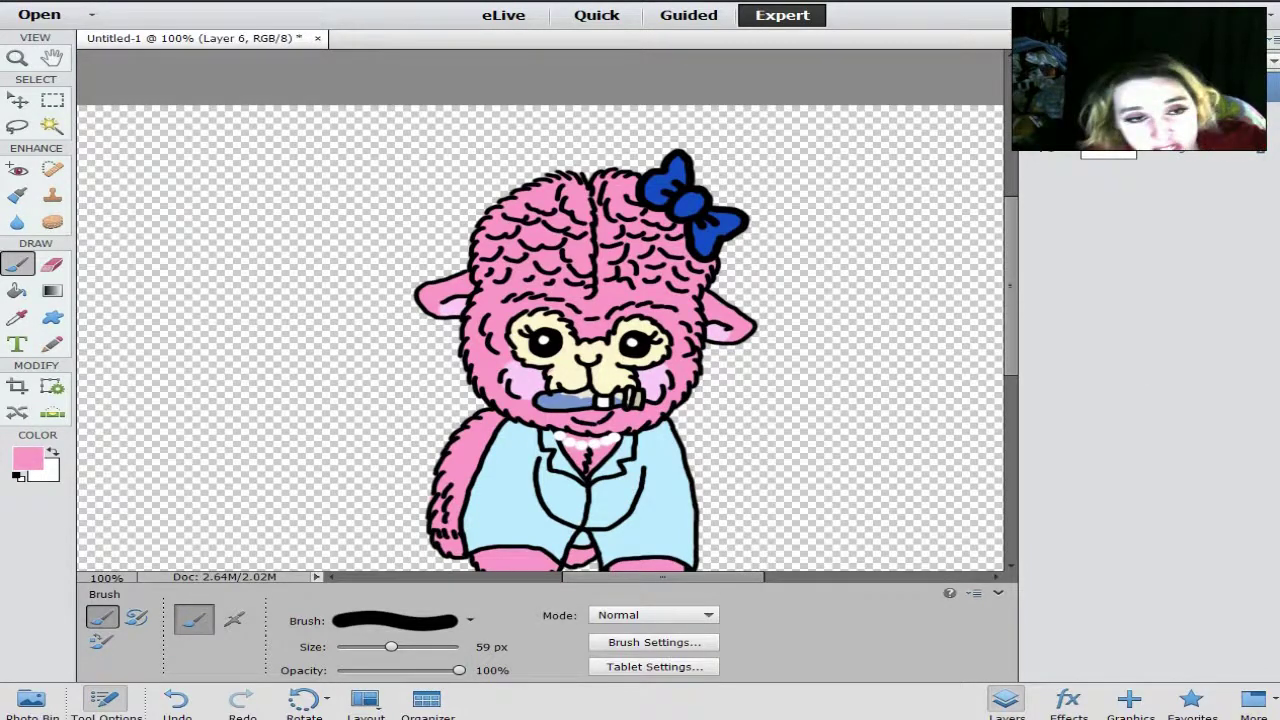
Set the painting colour to a very dark brown and choose the 9 px default brush
left_click(27, 458)
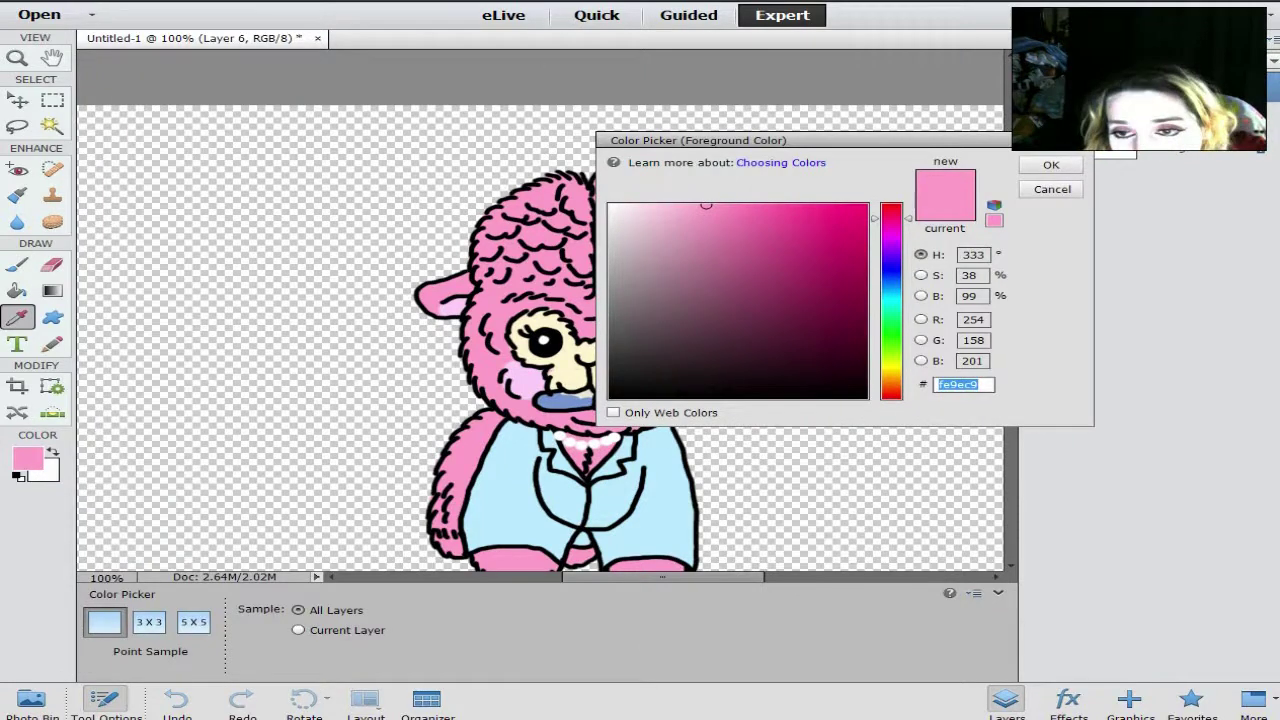
mouse_move(891, 367)
left_mouse_down()
mouse_move(891, 390)
mouse_move(857, 362)
mouse_move(718, 360)
left_mouse_up()
left_click(1051, 165)
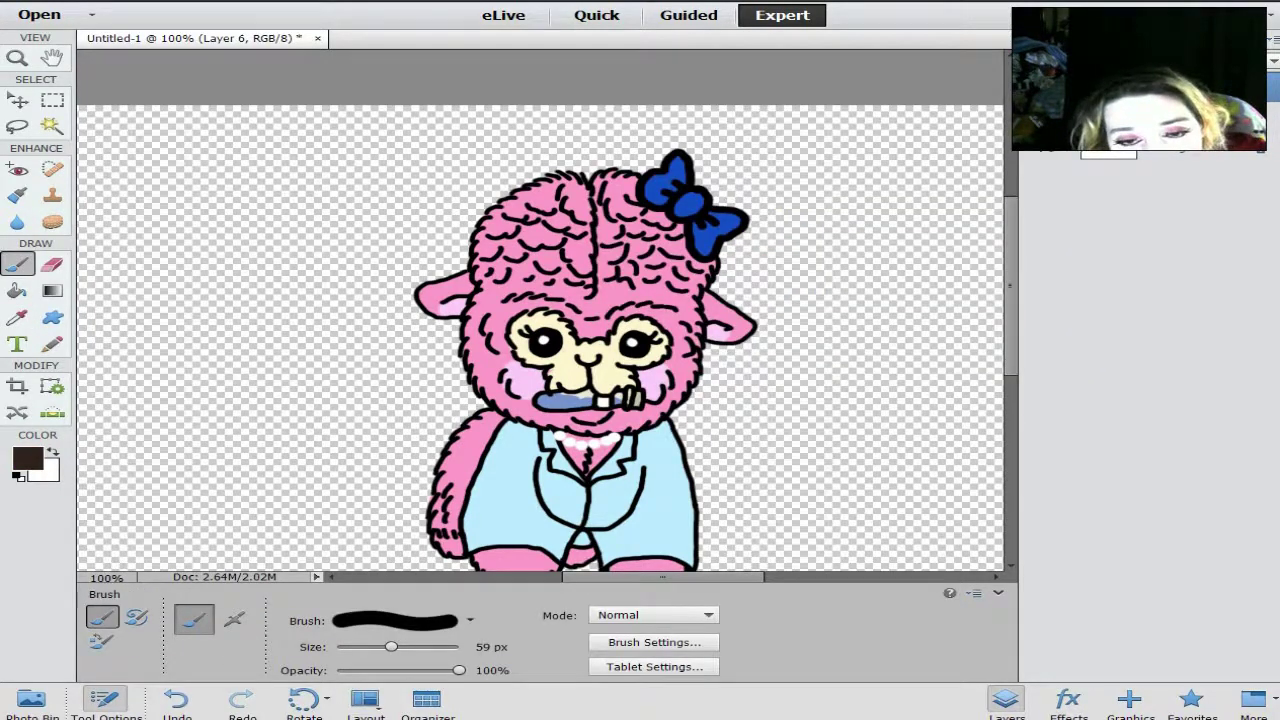
left_click(469, 620)
left_click(414, 479)
scroll(540, 338, "up", 1)
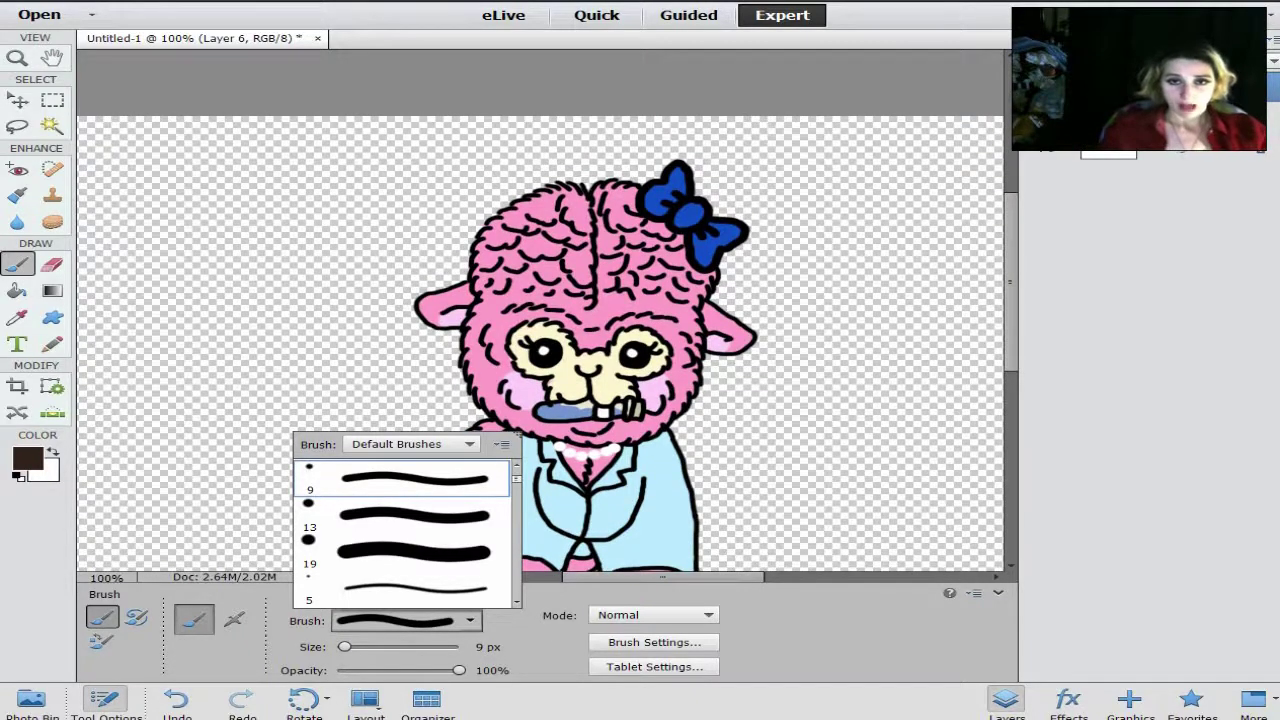
Draw two round dark brown glasses frames around the character's eyes with the 9 px brush
key("ctrl+equal")
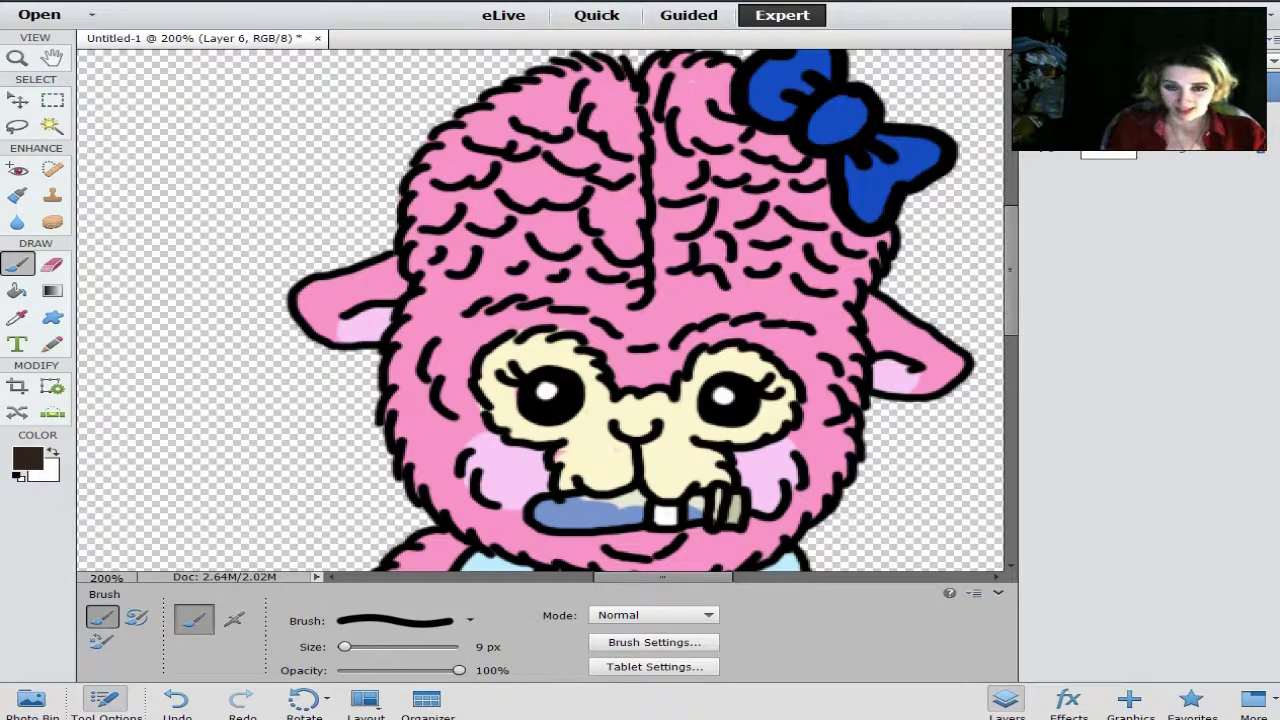
mouse_move(526, 262)
left_mouse_down()
mouse_move(495, 265)
mouse_move(432, 316)
mouse_move(425, 390)
mouse_move(478, 435)
mouse_move(558, 447)
mouse_move(610, 396)
mouse_move(604, 328)
mouse_move(562, 278)
mouse_move(505, 266)
left_mouse_up()
key("ctrl+z")
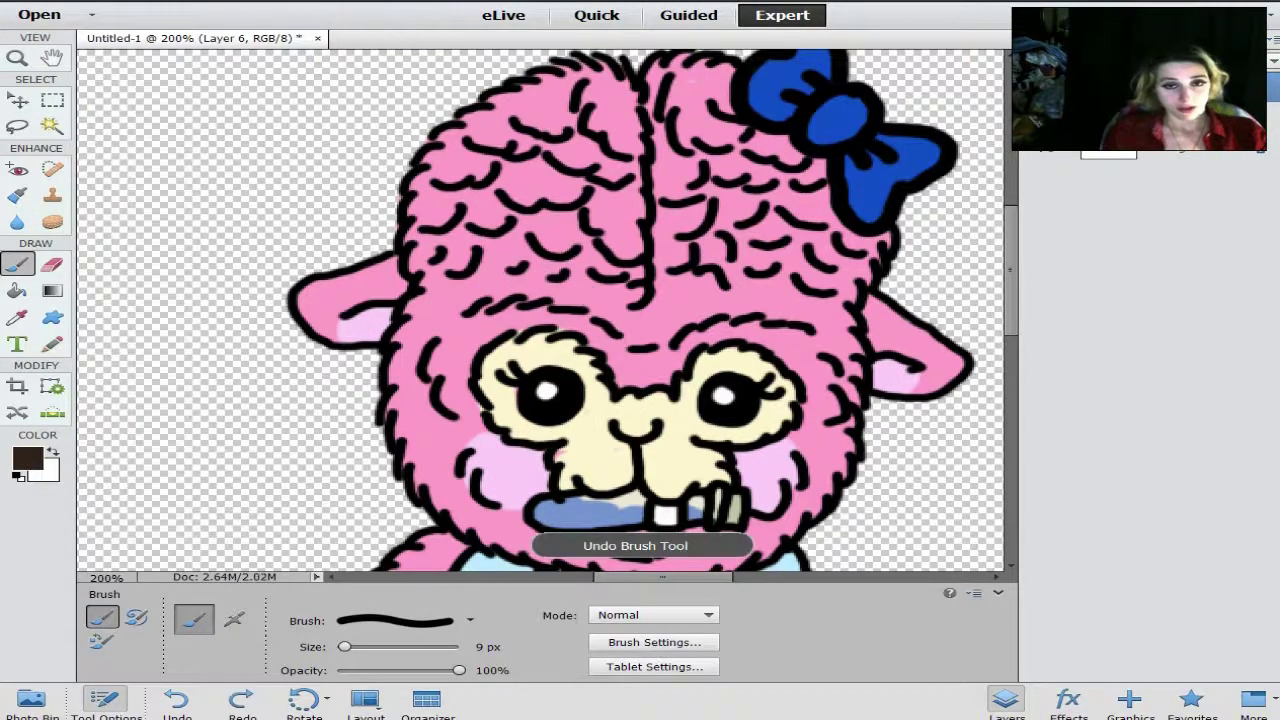
mouse_move(527, 270)
left_mouse_down()
mouse_move(464, 289)
mouse_move(441, 321)
mouse_move(427, 361)
mouse_move(440, 402)
left_mouse_up()
mouse_move(493, 438)
left_mouse_down()
mouse_move(565, 442)
mouse_move(608, 392)
mouse_move(600, 326)
mouse_move(565, 285)
mouse_move(513, 283)
left_mouse_up()
mouse_move(795, 279)
left_mouse_down()
mouse_move(710, 306)
mouse_move(668, 352)
mouse_move(680, 425)
mouse_move(740, 456)
mouse_move(795, 452)
mouse_move(845, 410)
mouse_move(858, 368)
mouse_move(840, 322)
mouse_move(785, 283)
left_mouse_up()
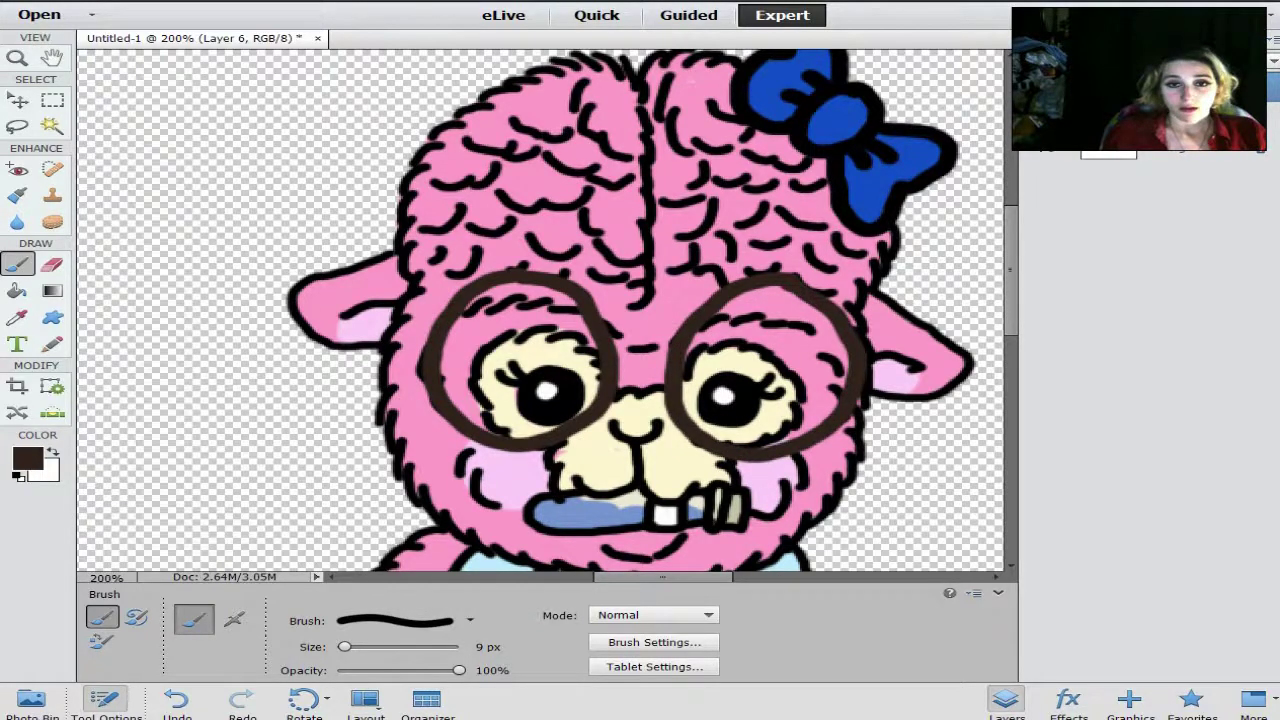
Add the glasses' two temple arms reaching to the ears and the bridge joining the frames above the nose
left_click_drag(446, 340, 358, 264)
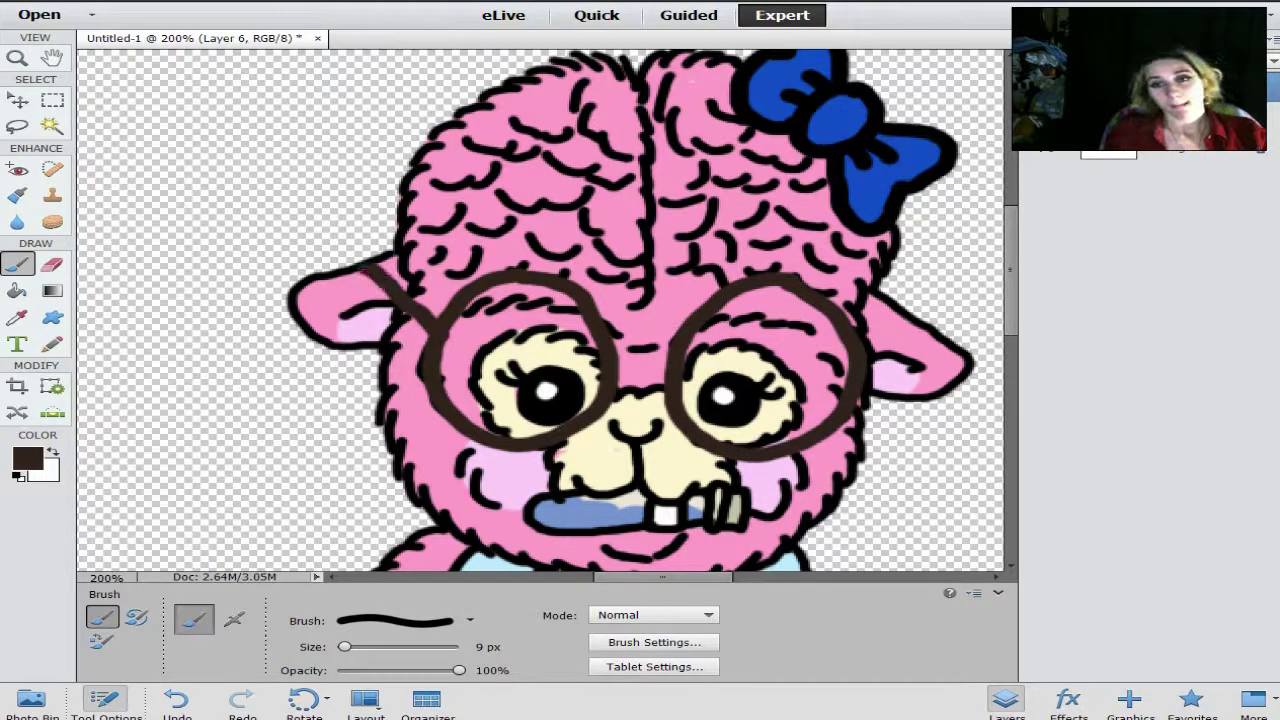
left_click_drag(852, 330, 902, 272)
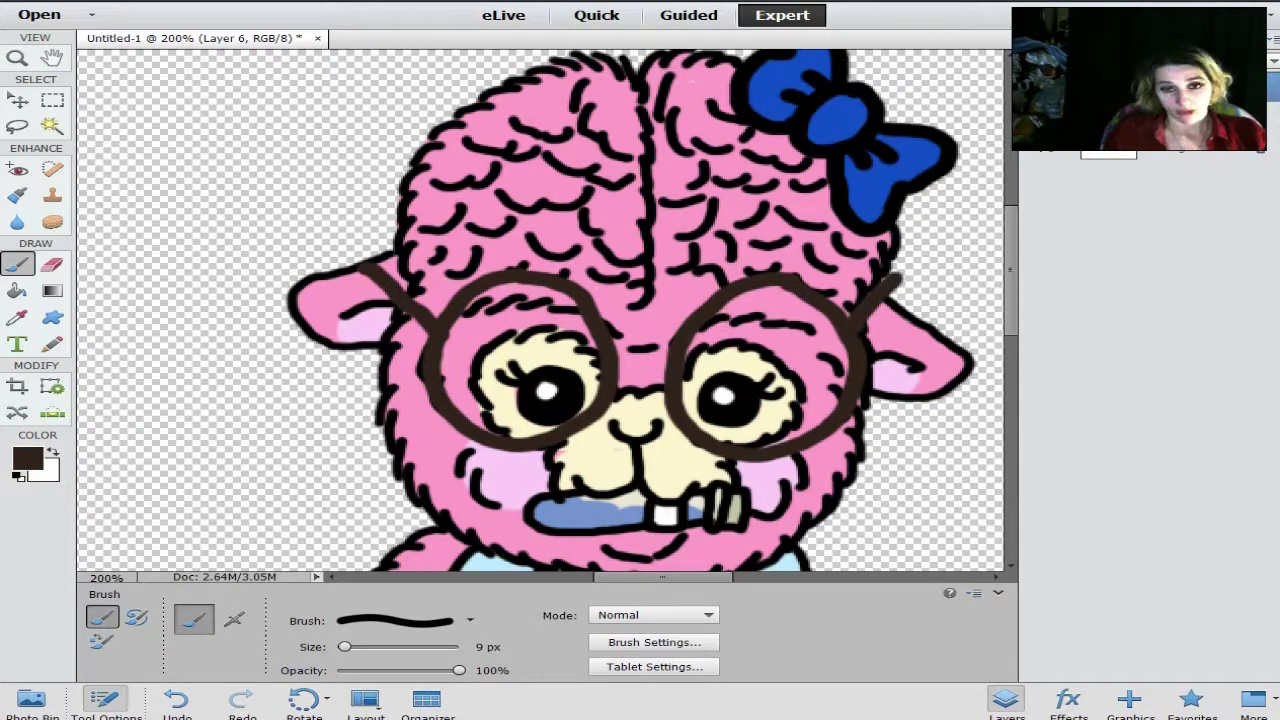
left_click_drag(618, 378, 664, 368)
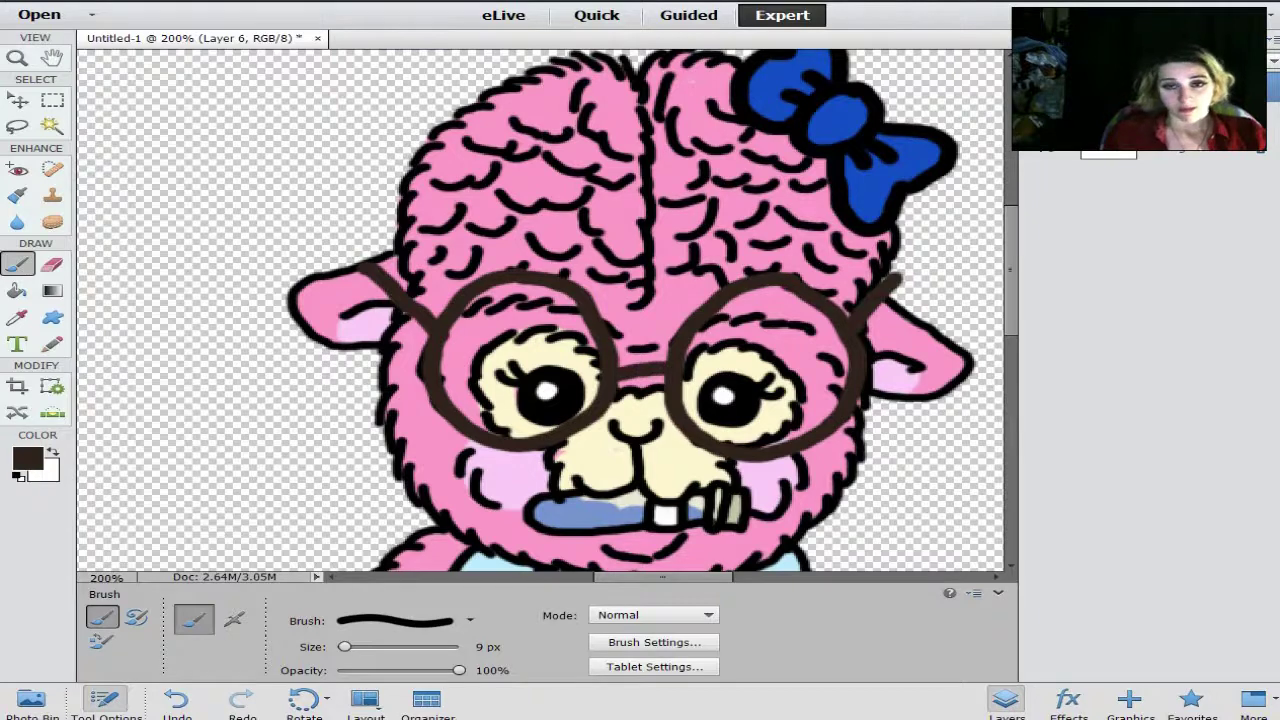
Merge the glasses layer with the character's colour layer
key("ctrl+0")
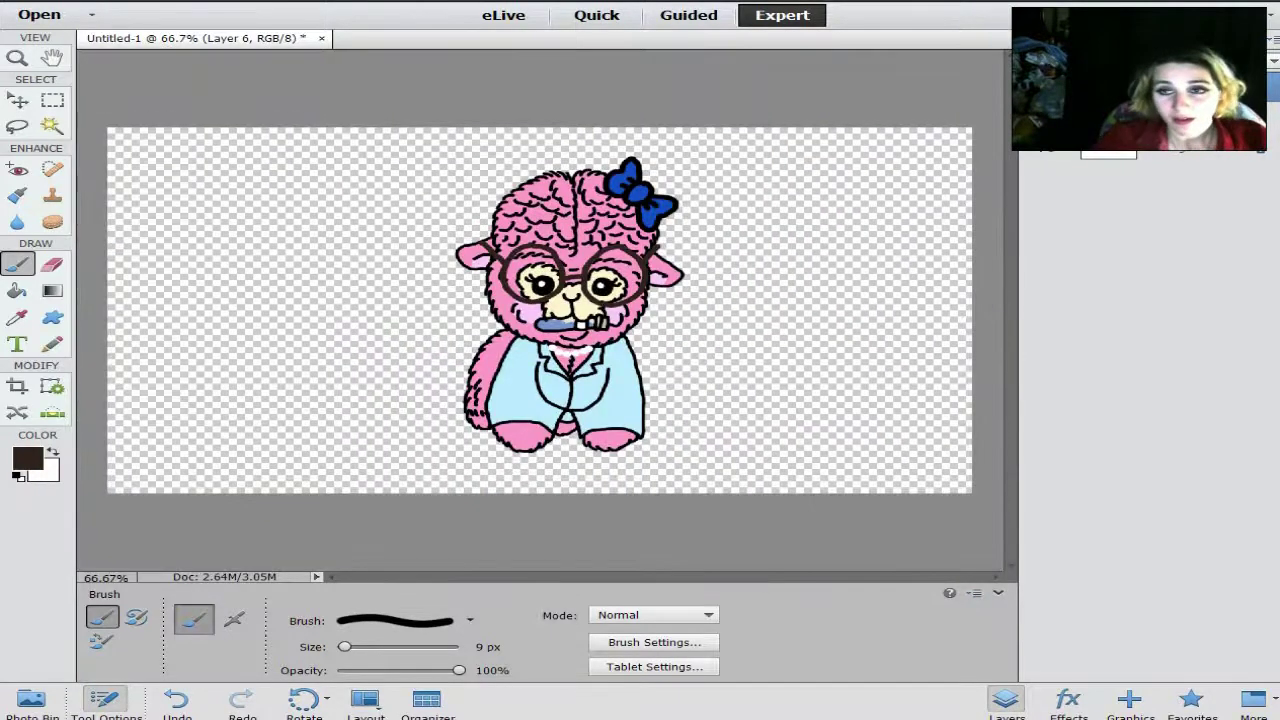
left_click(1144, 113, "shift")
right_click(1144, 113)
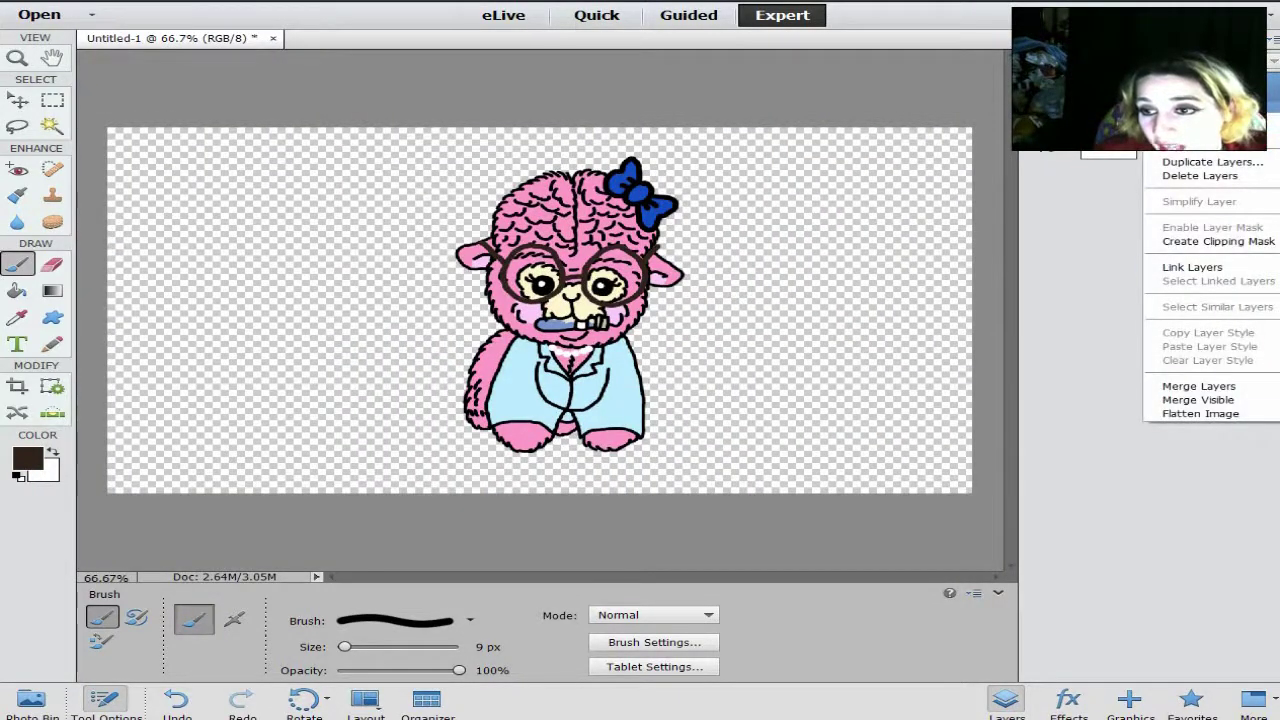
left_click(1199, 386)
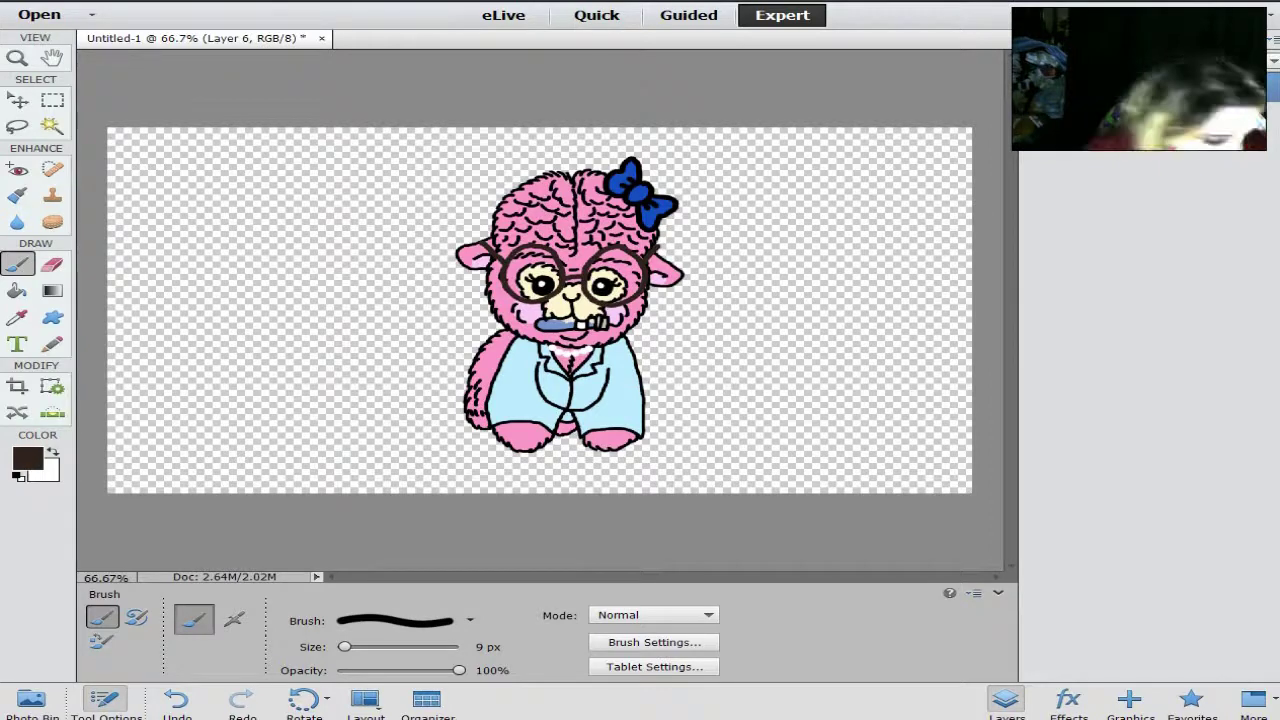
Sign the drawing between and below the feet in black with the 5 px brush, including the year '17
key("d")
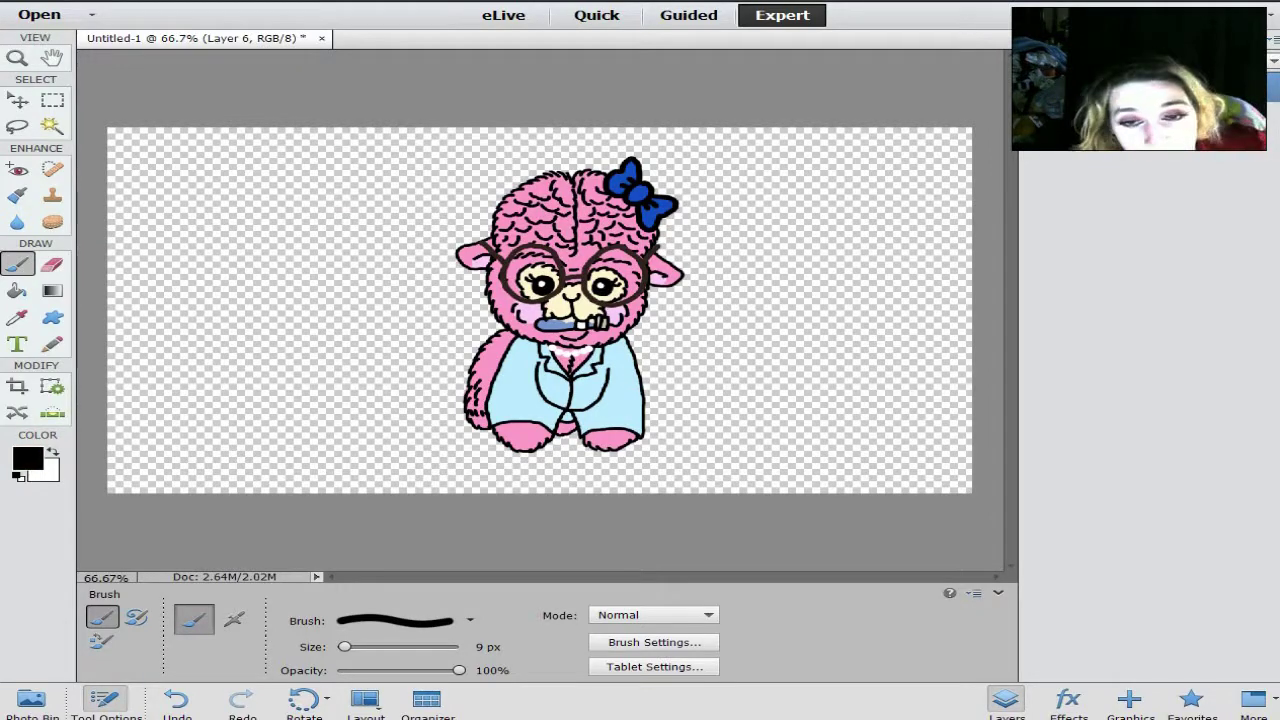
key("ctrl+equal")
key("ctrl+equal")
key("ctrl+equal")
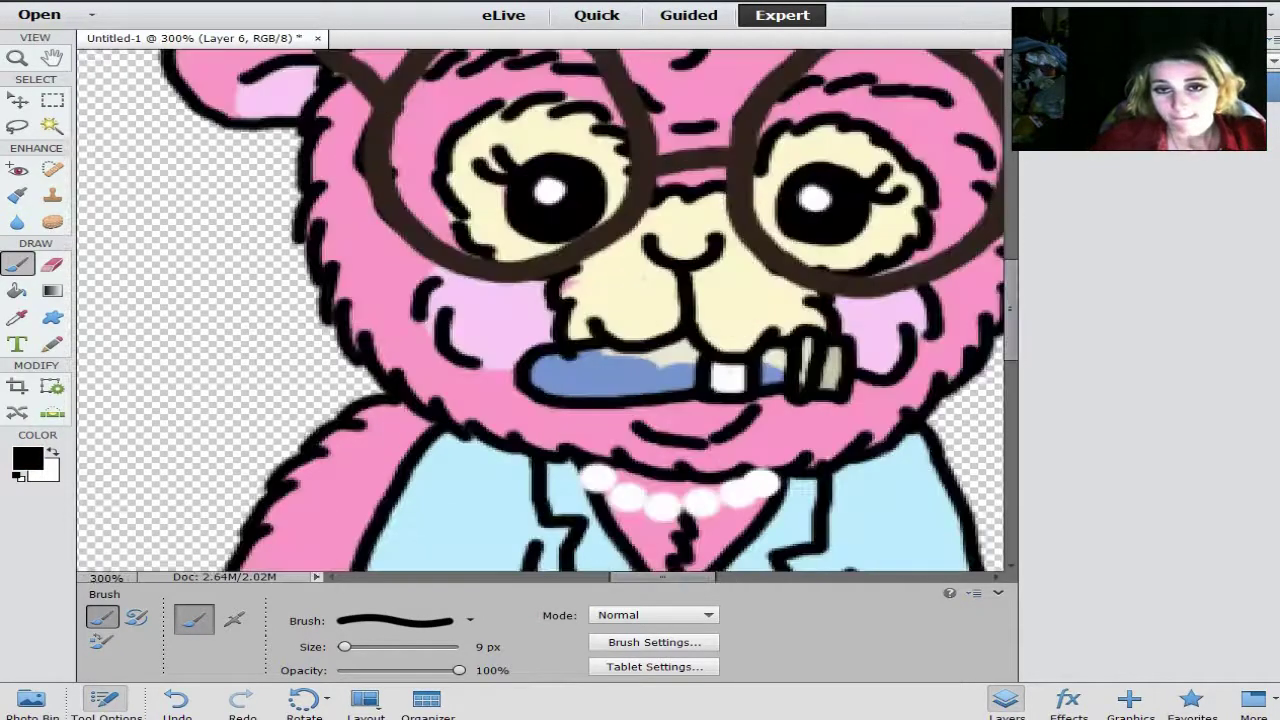
scroll(540, 310, "down", 1)
scroll(547, 316, "down", 10)
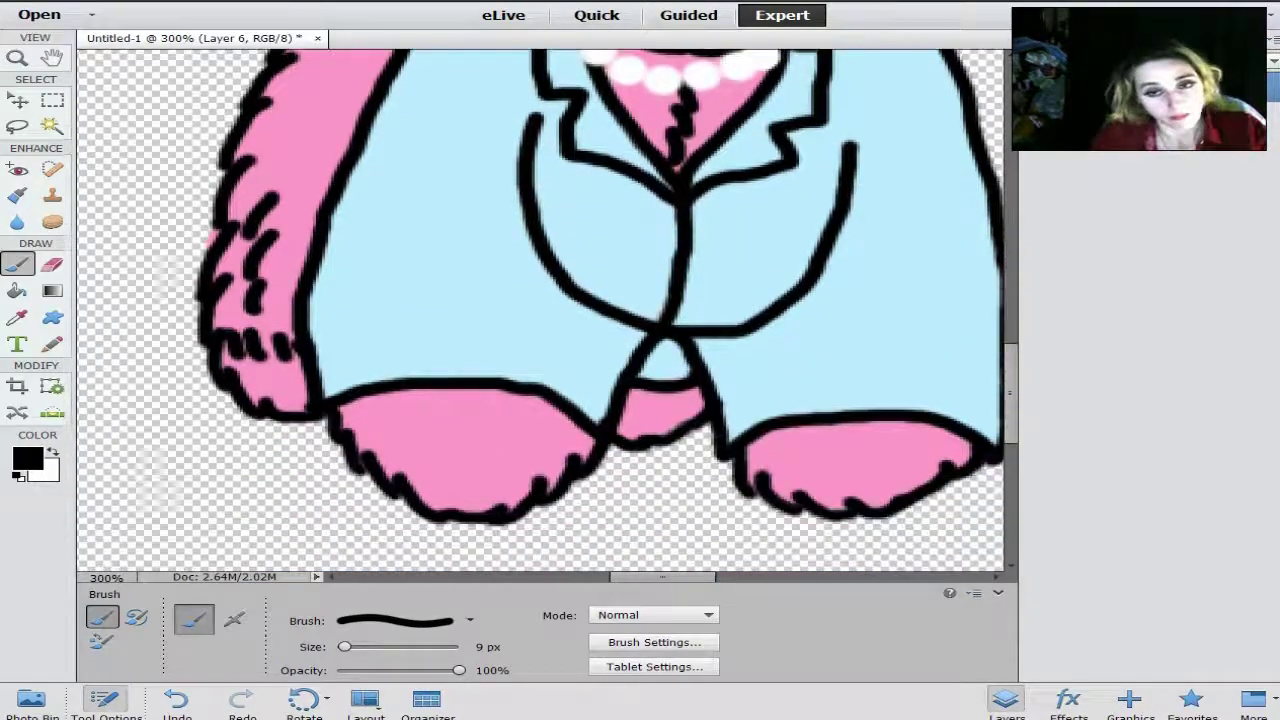
scroll(547, 316, "down", 2)
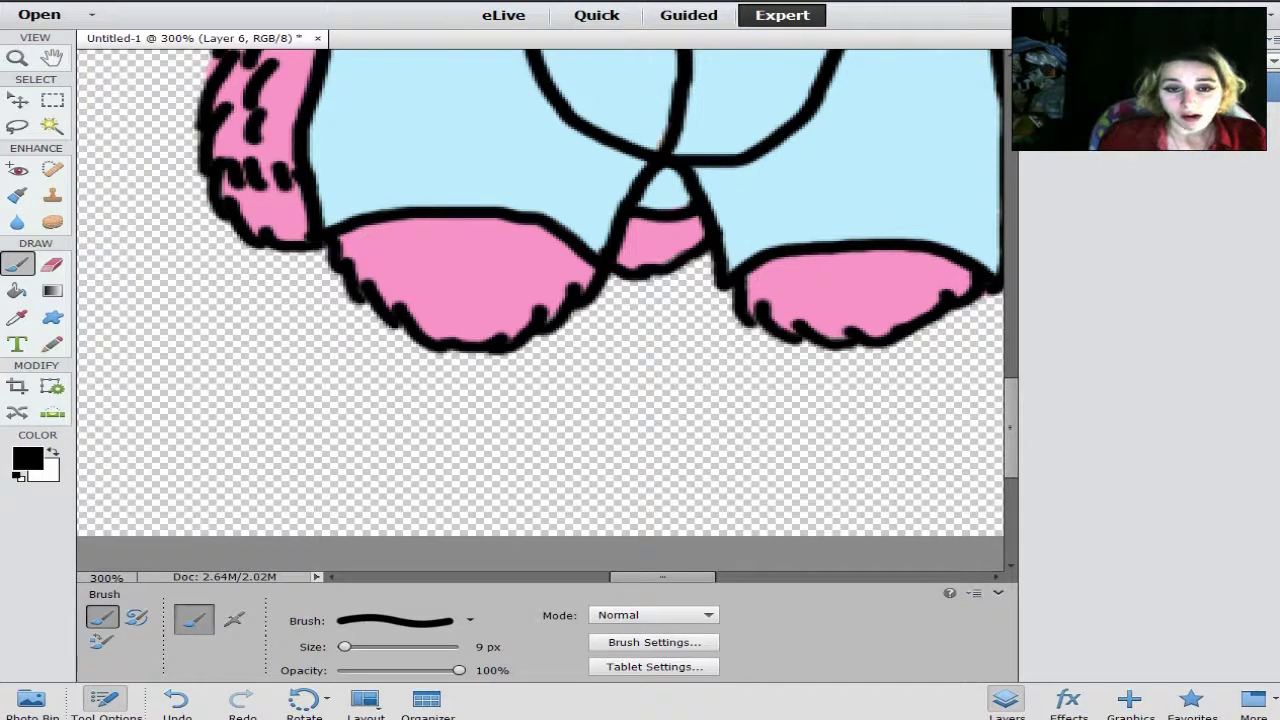
left_click(469, 621)
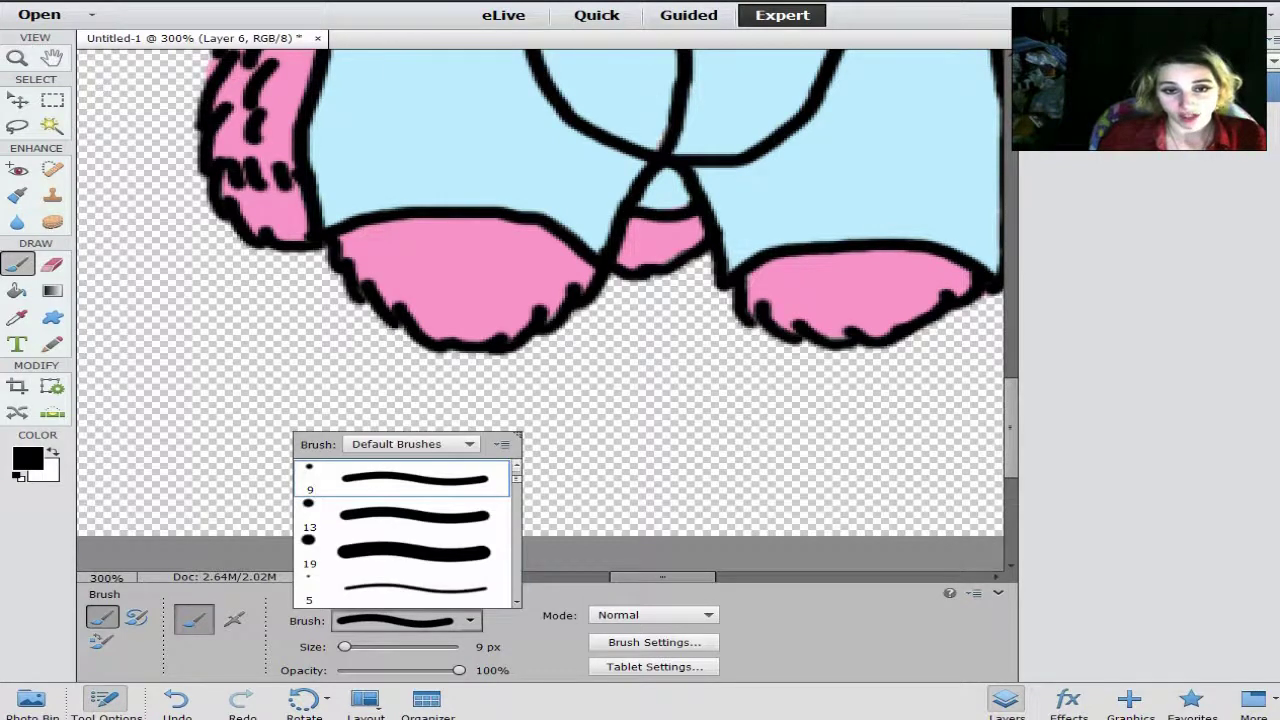
left_click(517, 465)
left_click(415, 511)
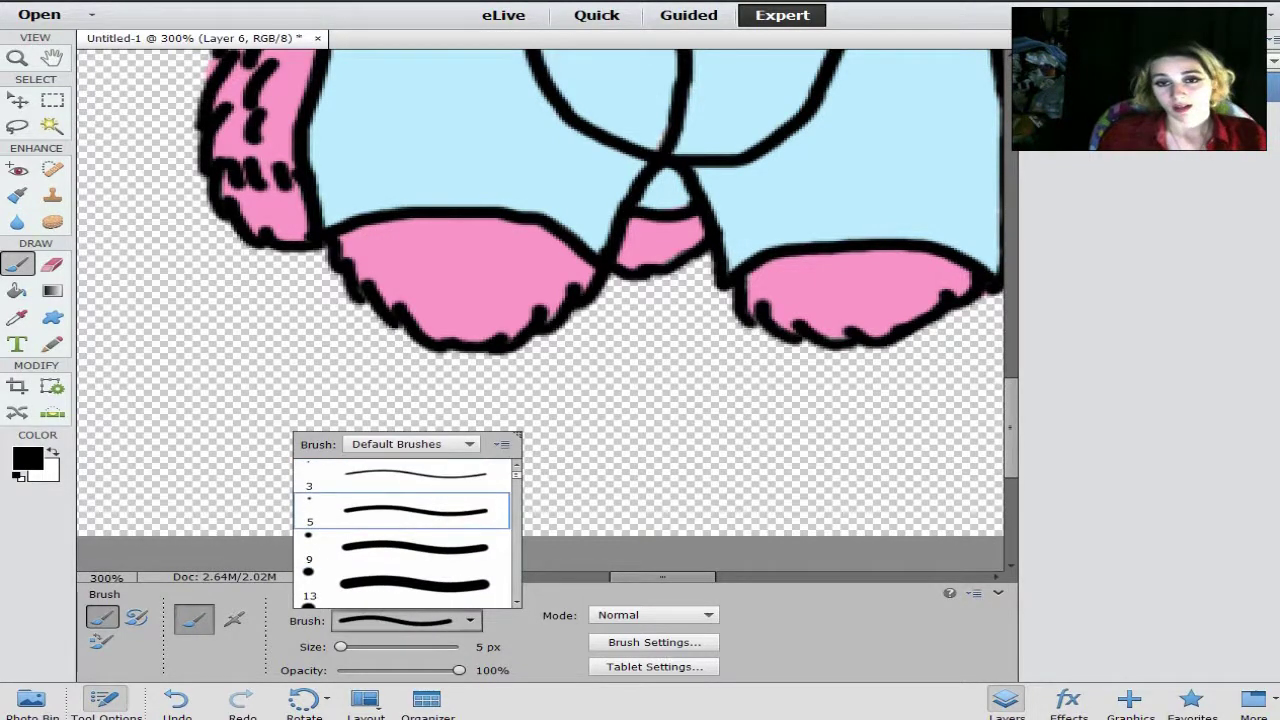
mouse_move(586, 330)
left_mouse_down()
mouse_move(613, 318)
mouse_move(582, 362)
mouse_move(632, 369)
mouse_move(650, 338)
mouse_move(712, 345)
mouse_move(728, 362)
mouse_move(692, 426)
mouse_move(677, 401)
left_mouse_up()
mouse_move(690, 392)
left_mouse_down()
mouse_move(696, 408)
mouse_move(710, 400)
left_mouse_up()
left_click_drag(718, 385, 724, 408)
left_click_drag(637, 298, 640, 308)
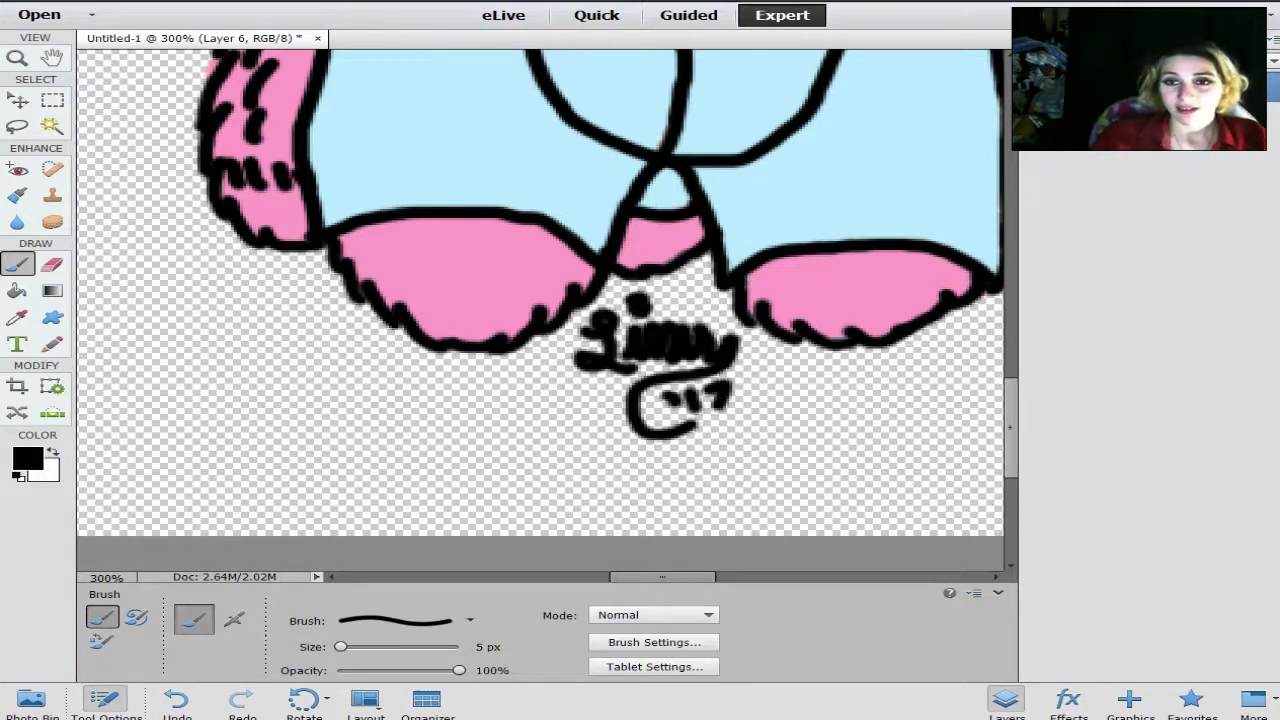
Show the white background layer behind the whole character
key("ctrl+0")
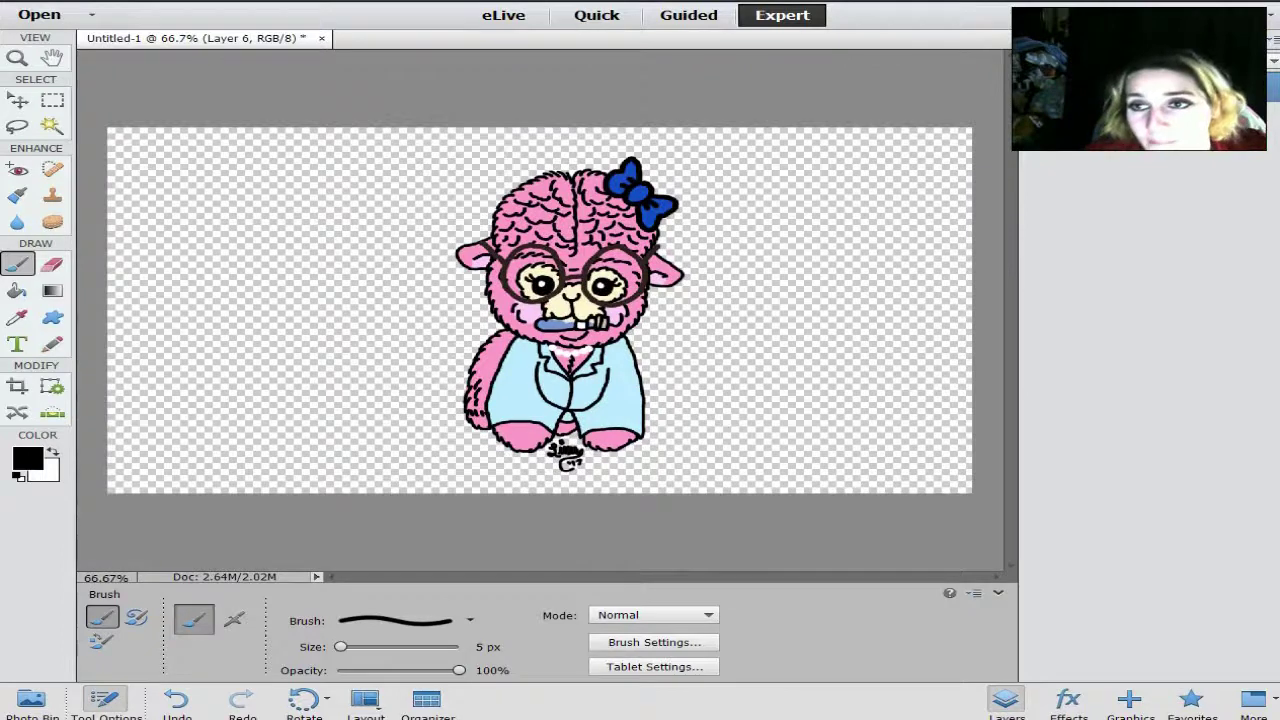
left_click(1032, 117)
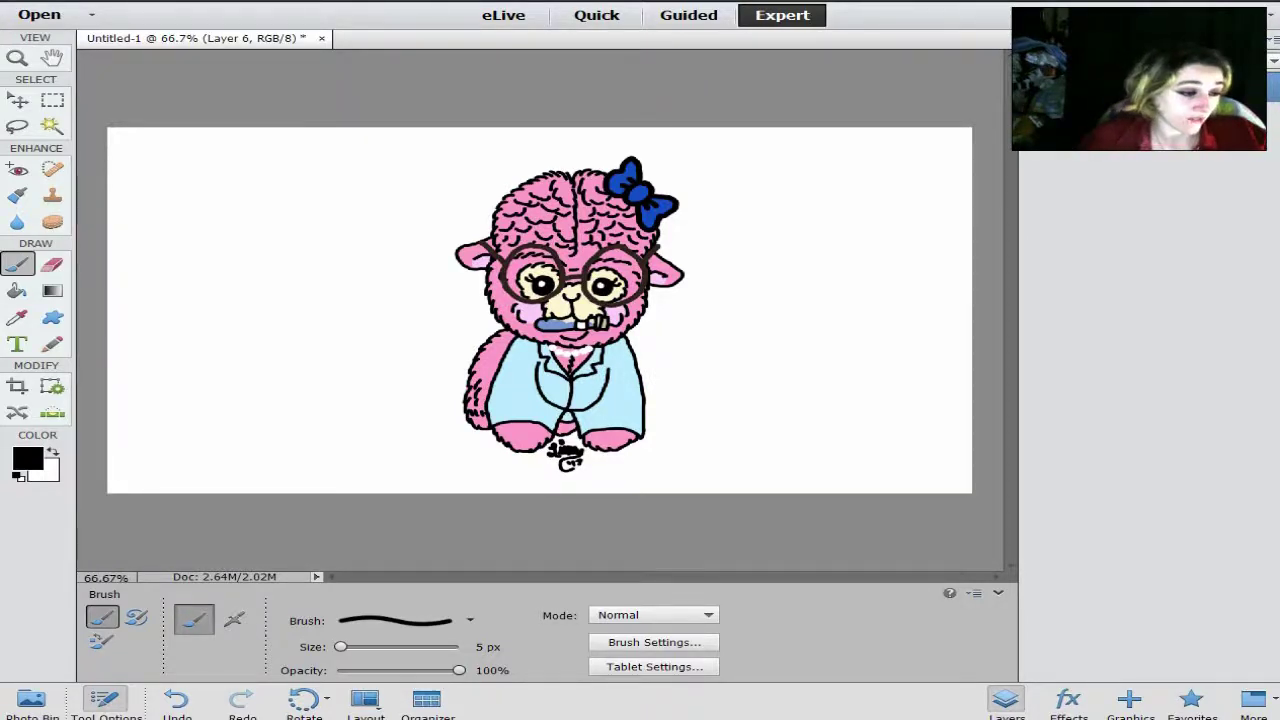
mouse_move(1279, 2)
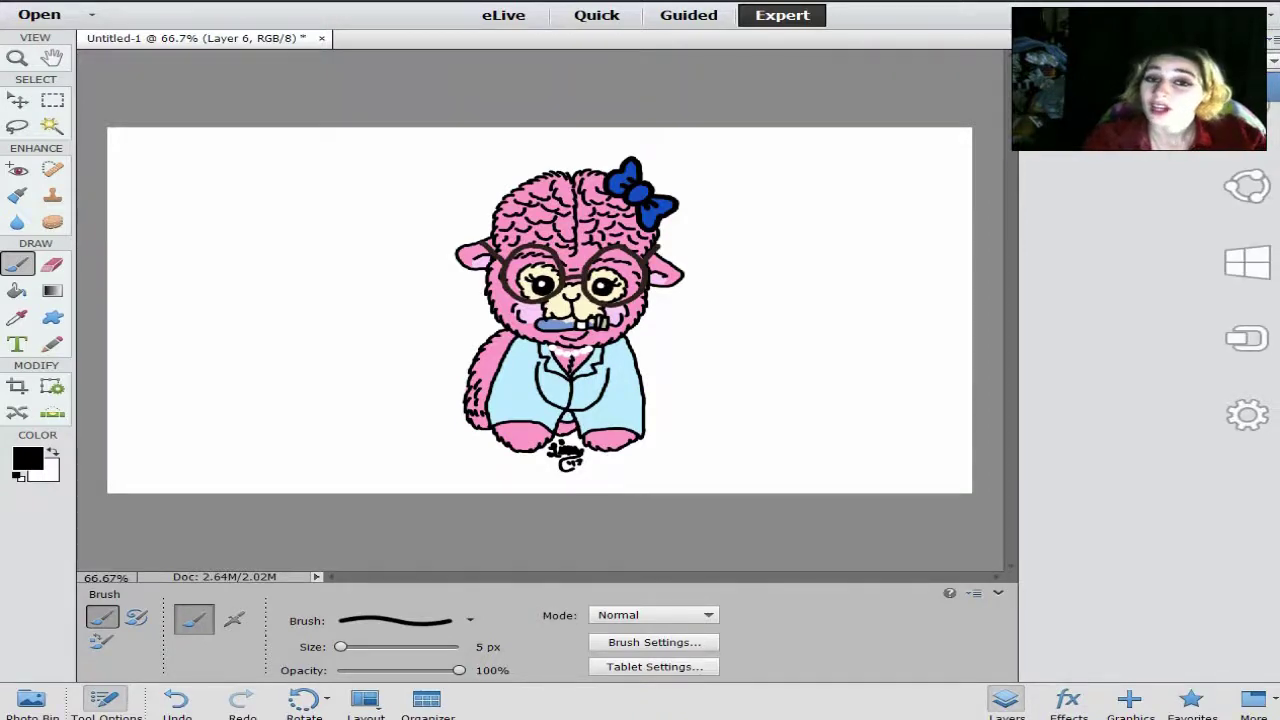